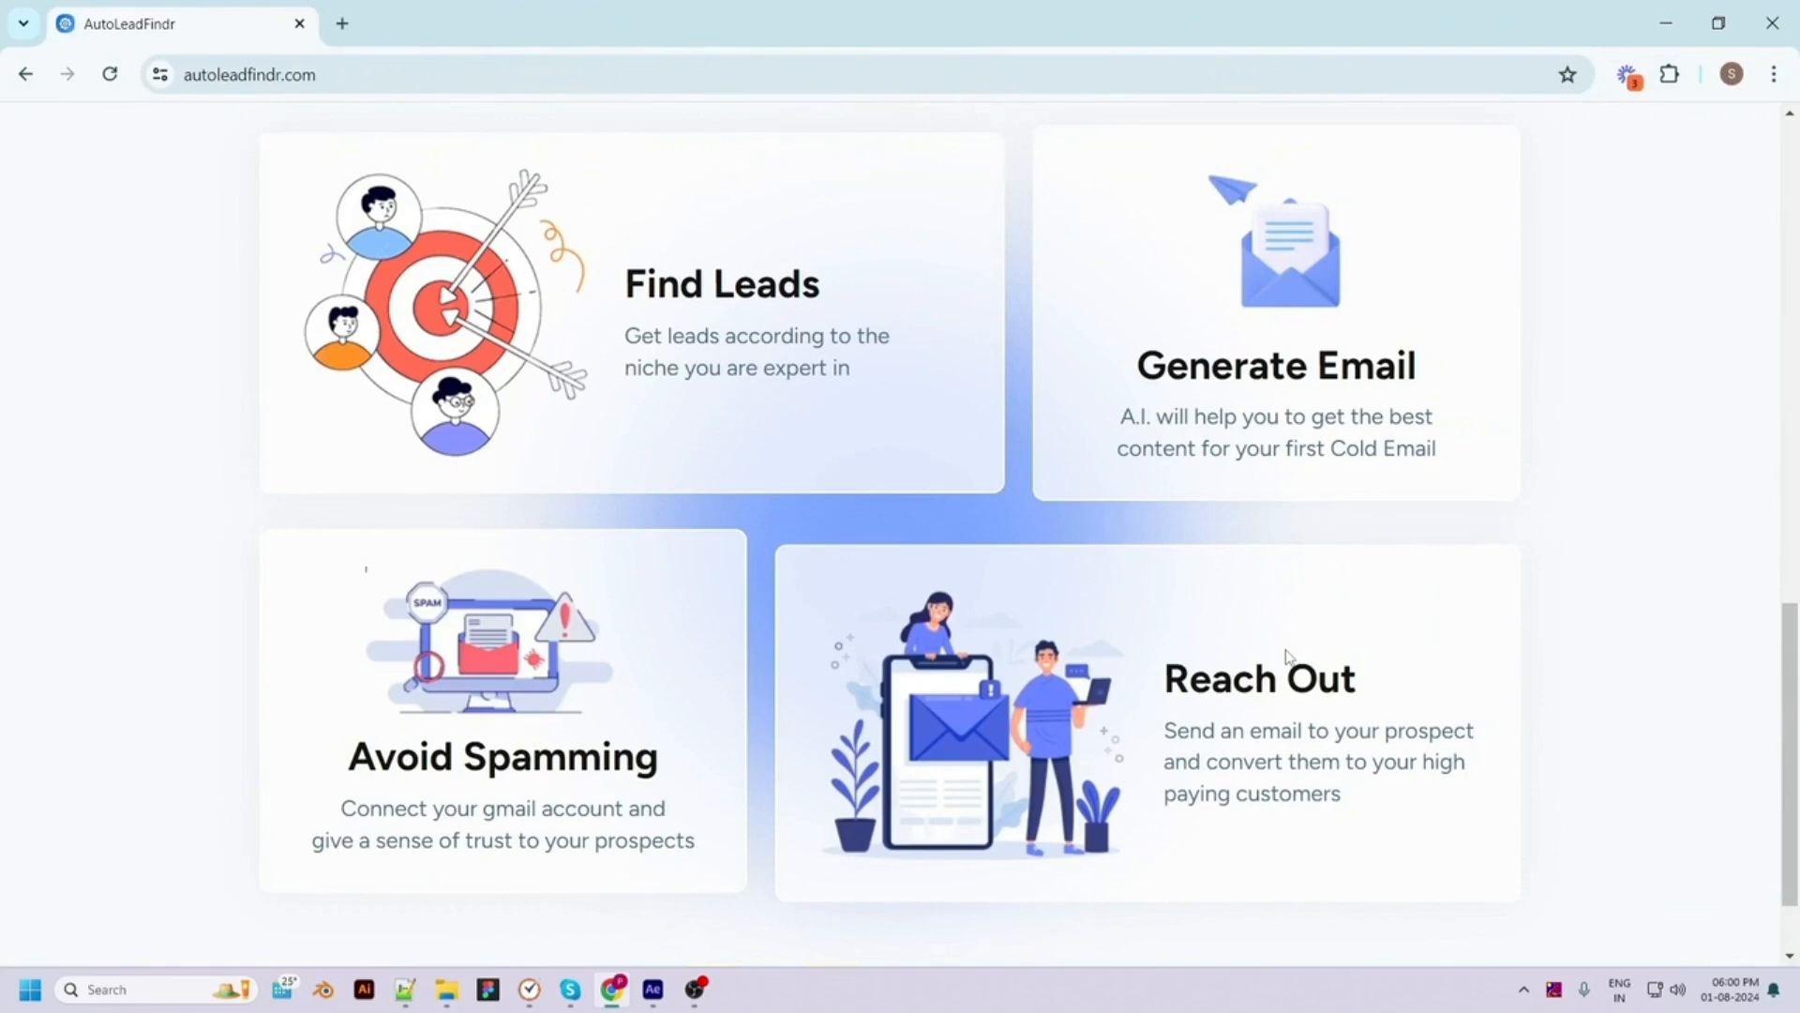
# Scroll back up to the top of the AutoLeadFindr homepage
pyautogui.scroll(3, 1136, 805)
pyautogui.scroll(10, 1136, 804)
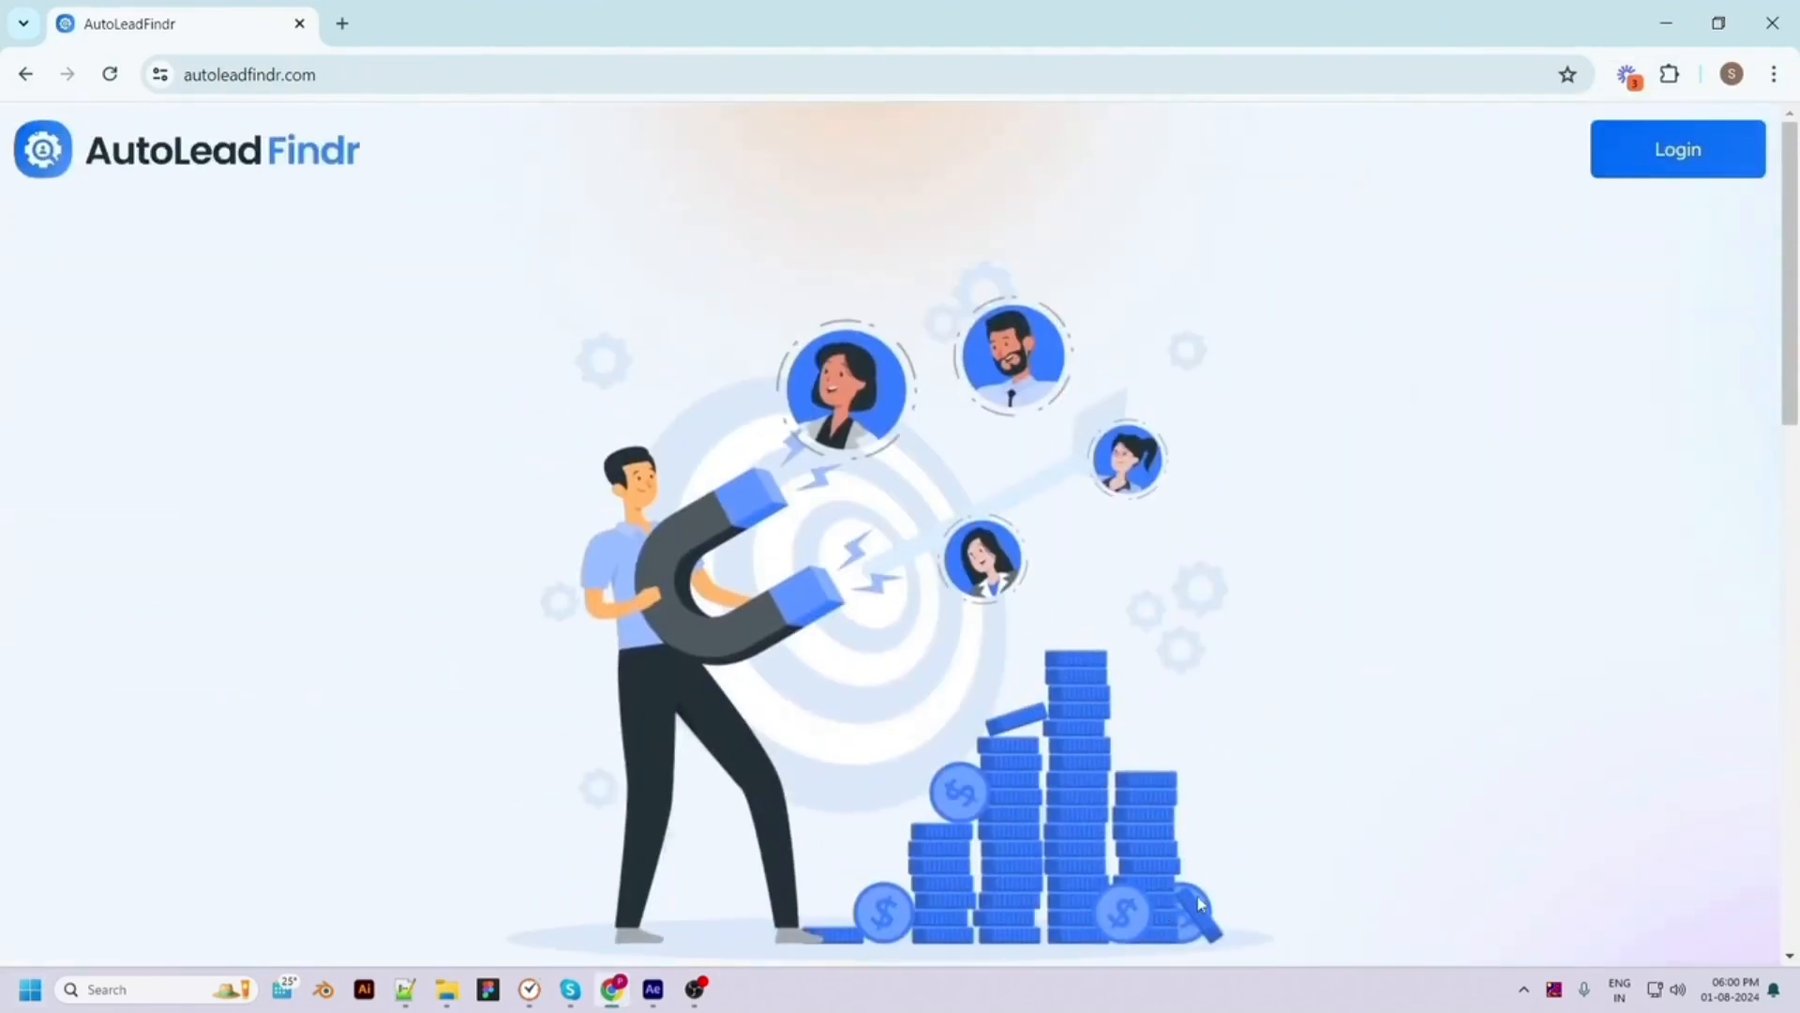
# Open the login page and sign in with the saved account e-mail and password
pyautogui.click(1702, 160)
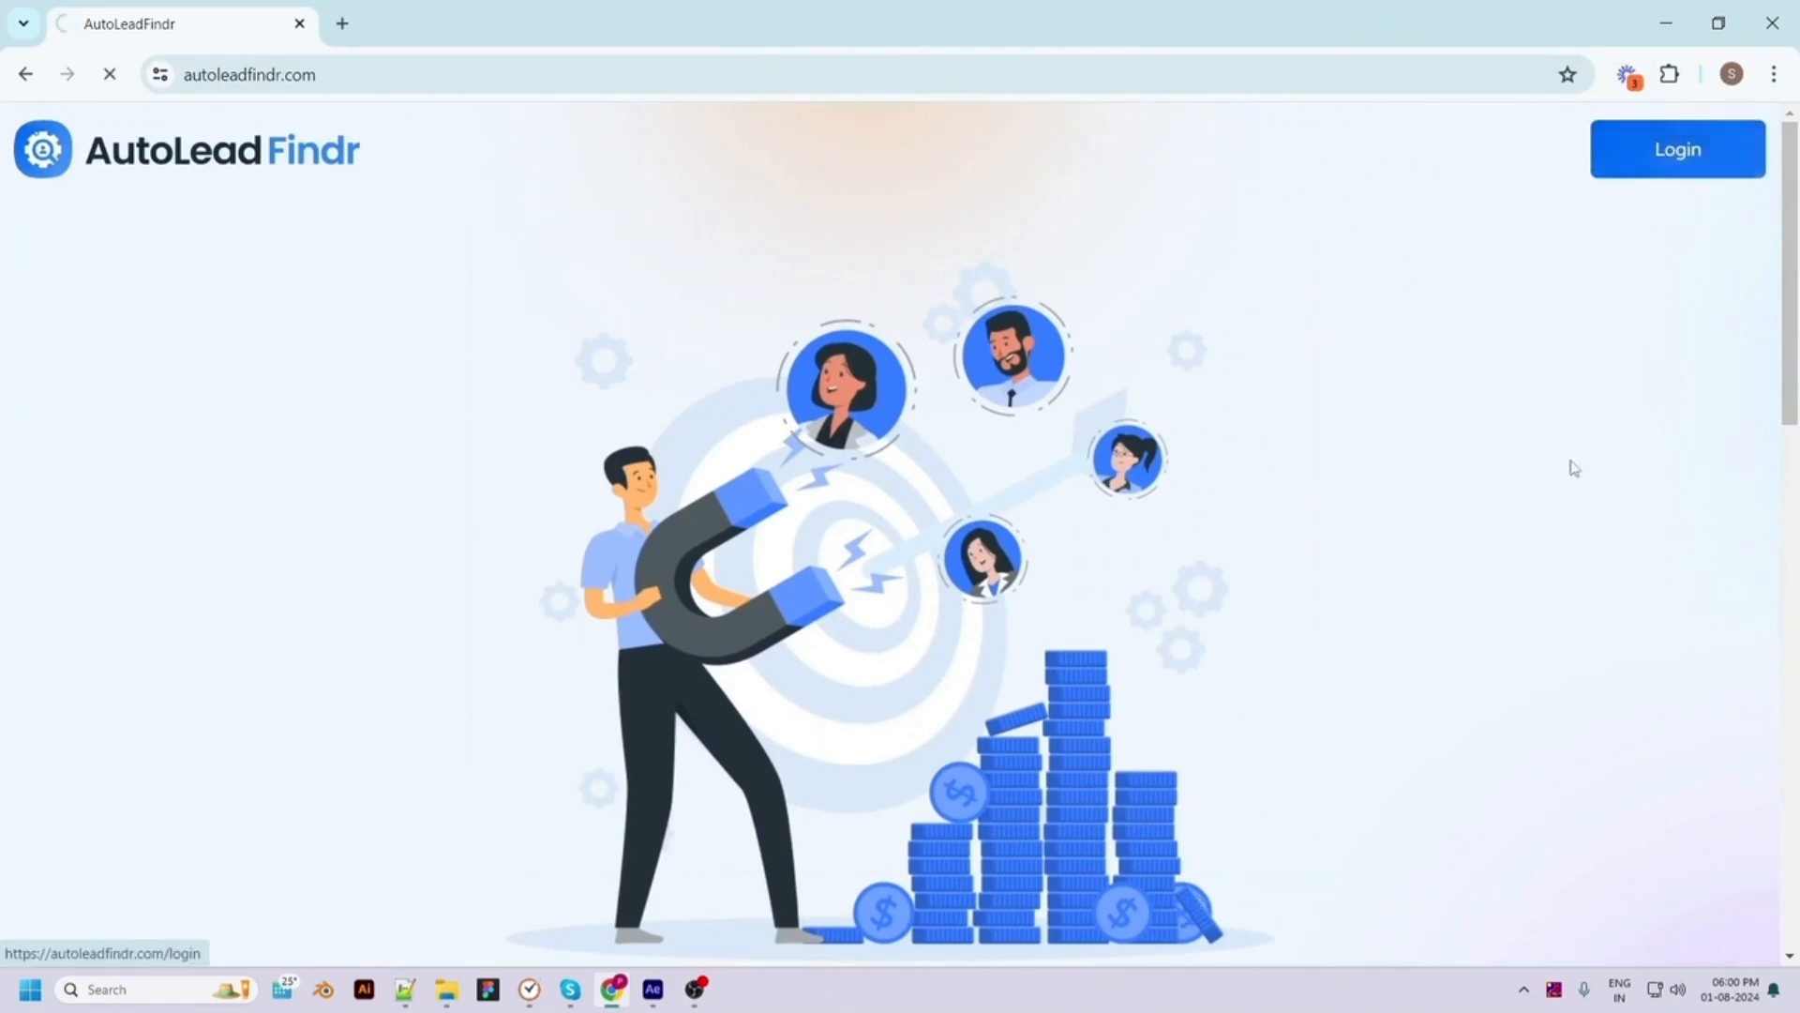
pyautogui.click(1398, 579)
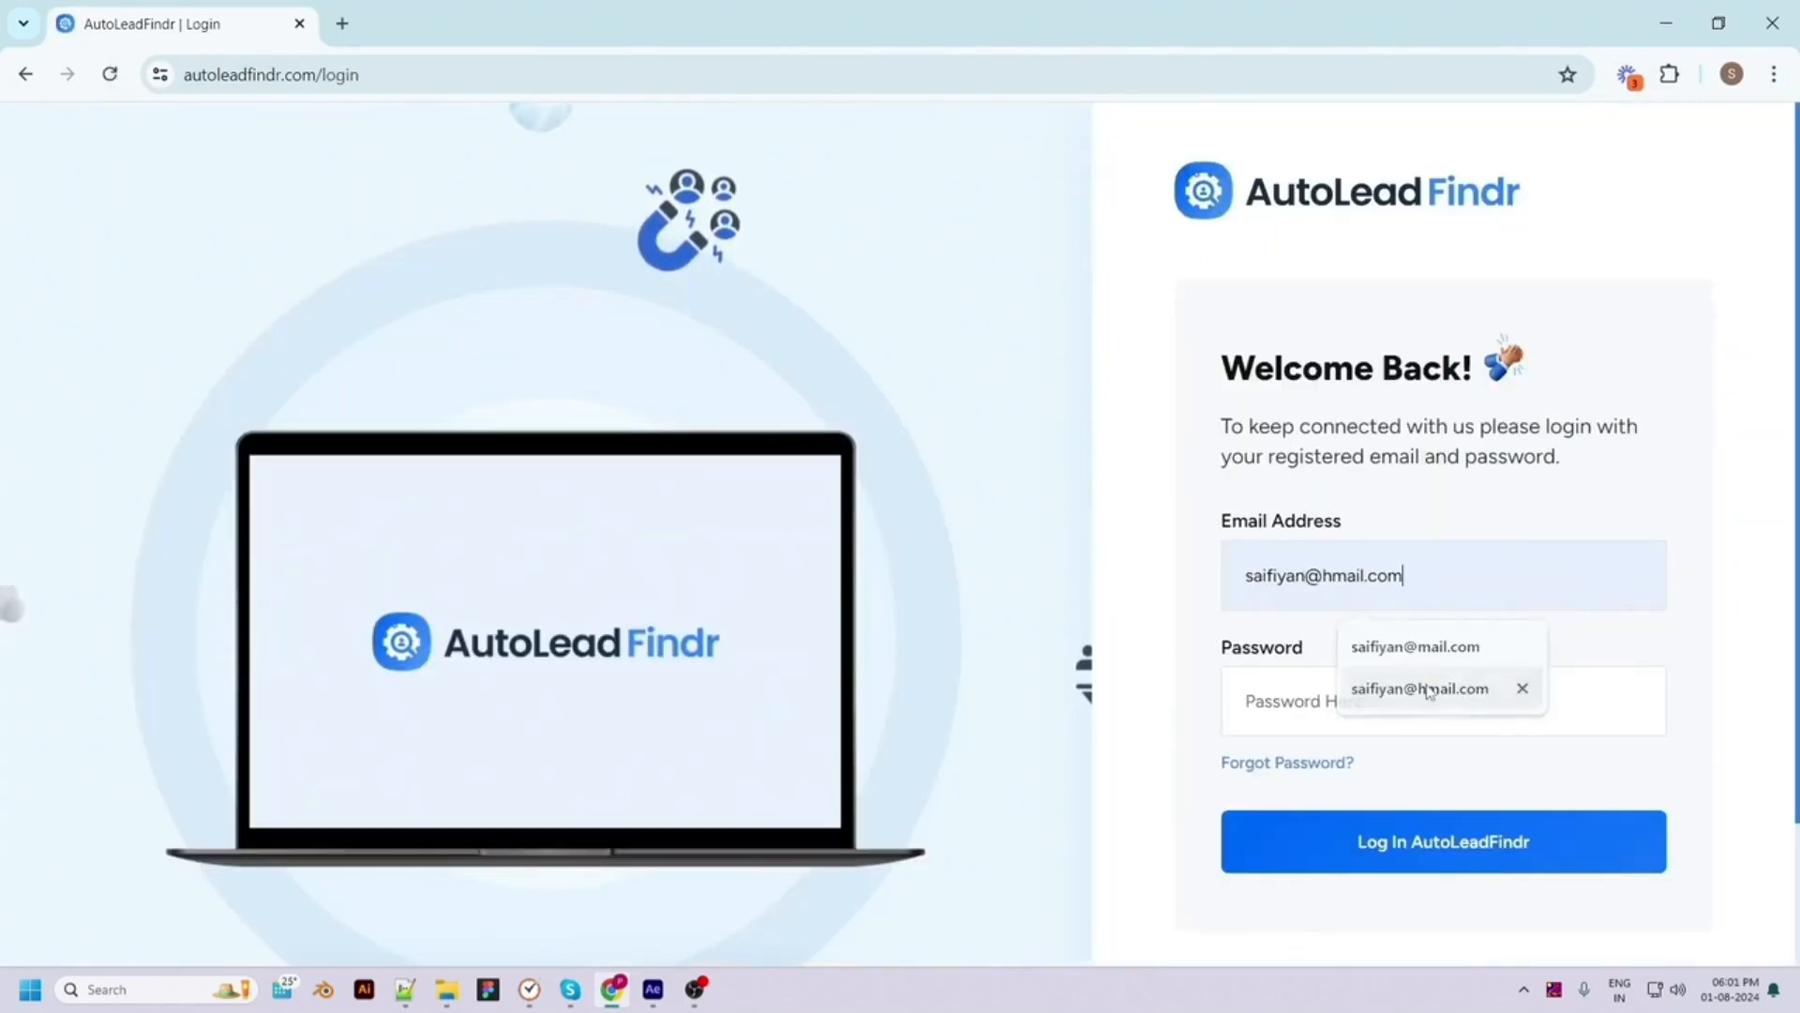
pyautogui.click(1429, 691)
pyautogui.click(1326, 701)
pyautogui.write('123')
pyautogui.click(1400, 858)
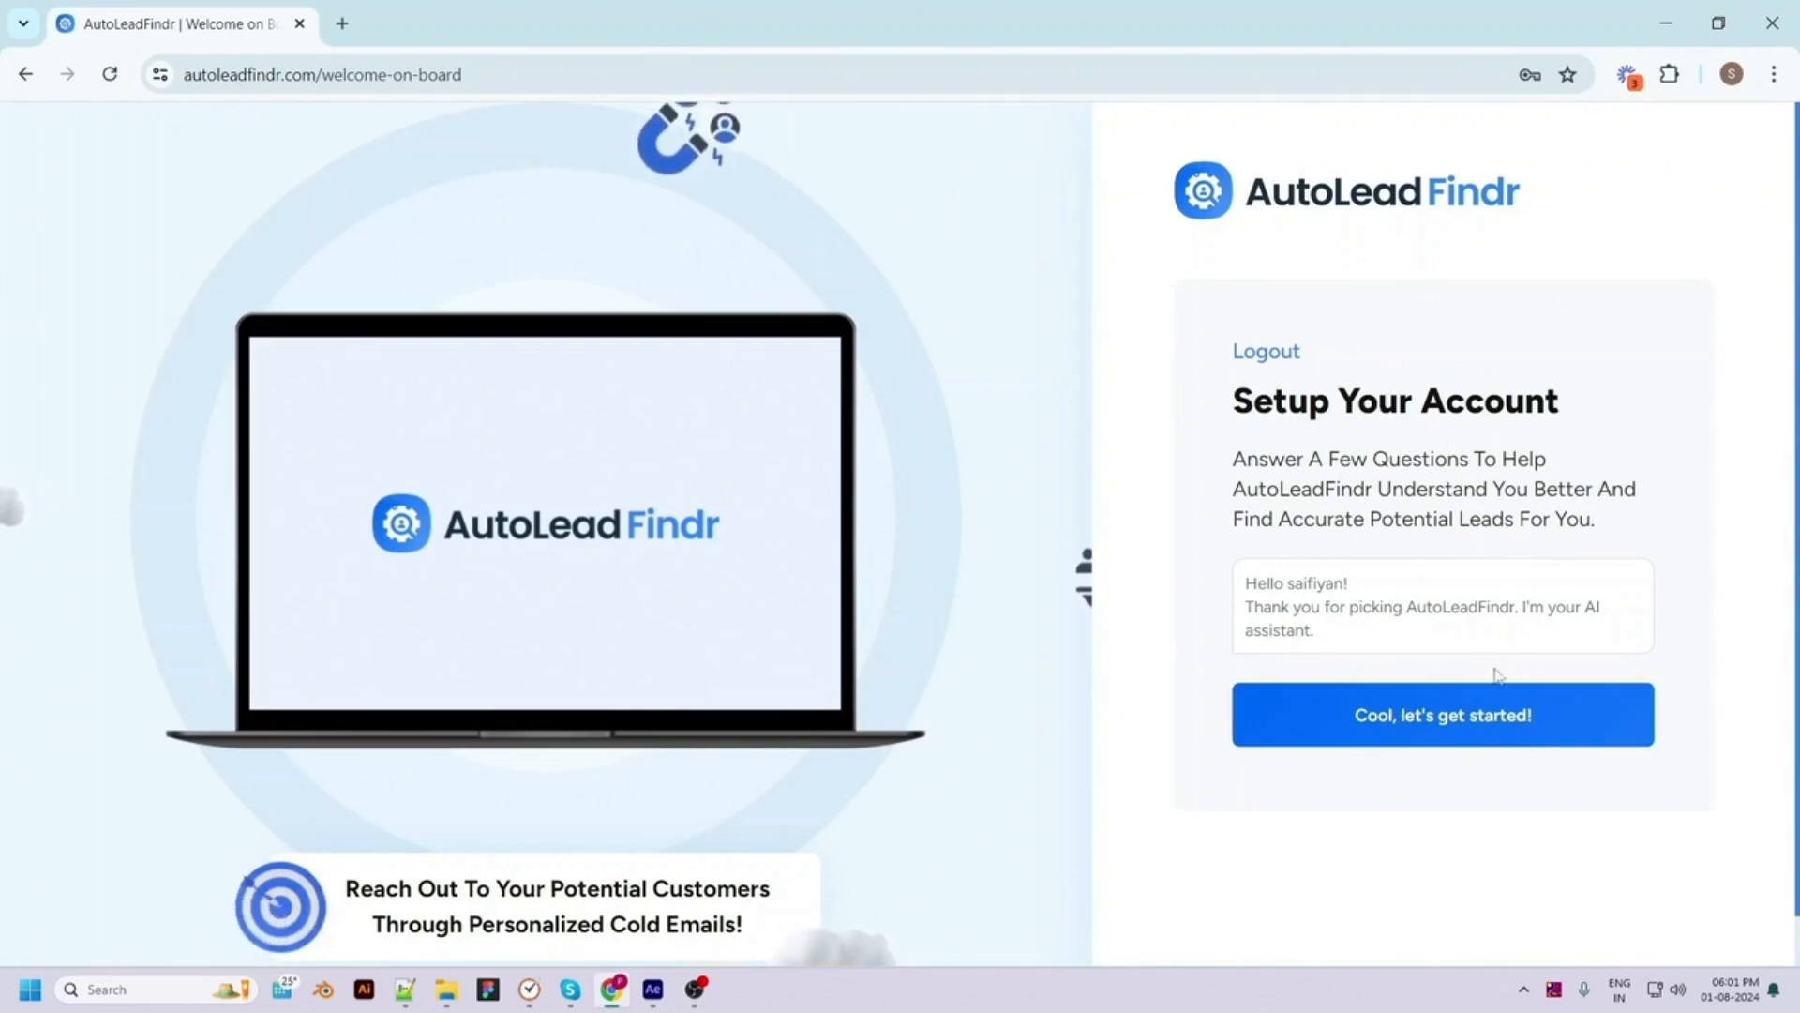
# Start the setup chat, submit pixelnx.com as the website and accept the found description
pyautogui.click(1432, 733)
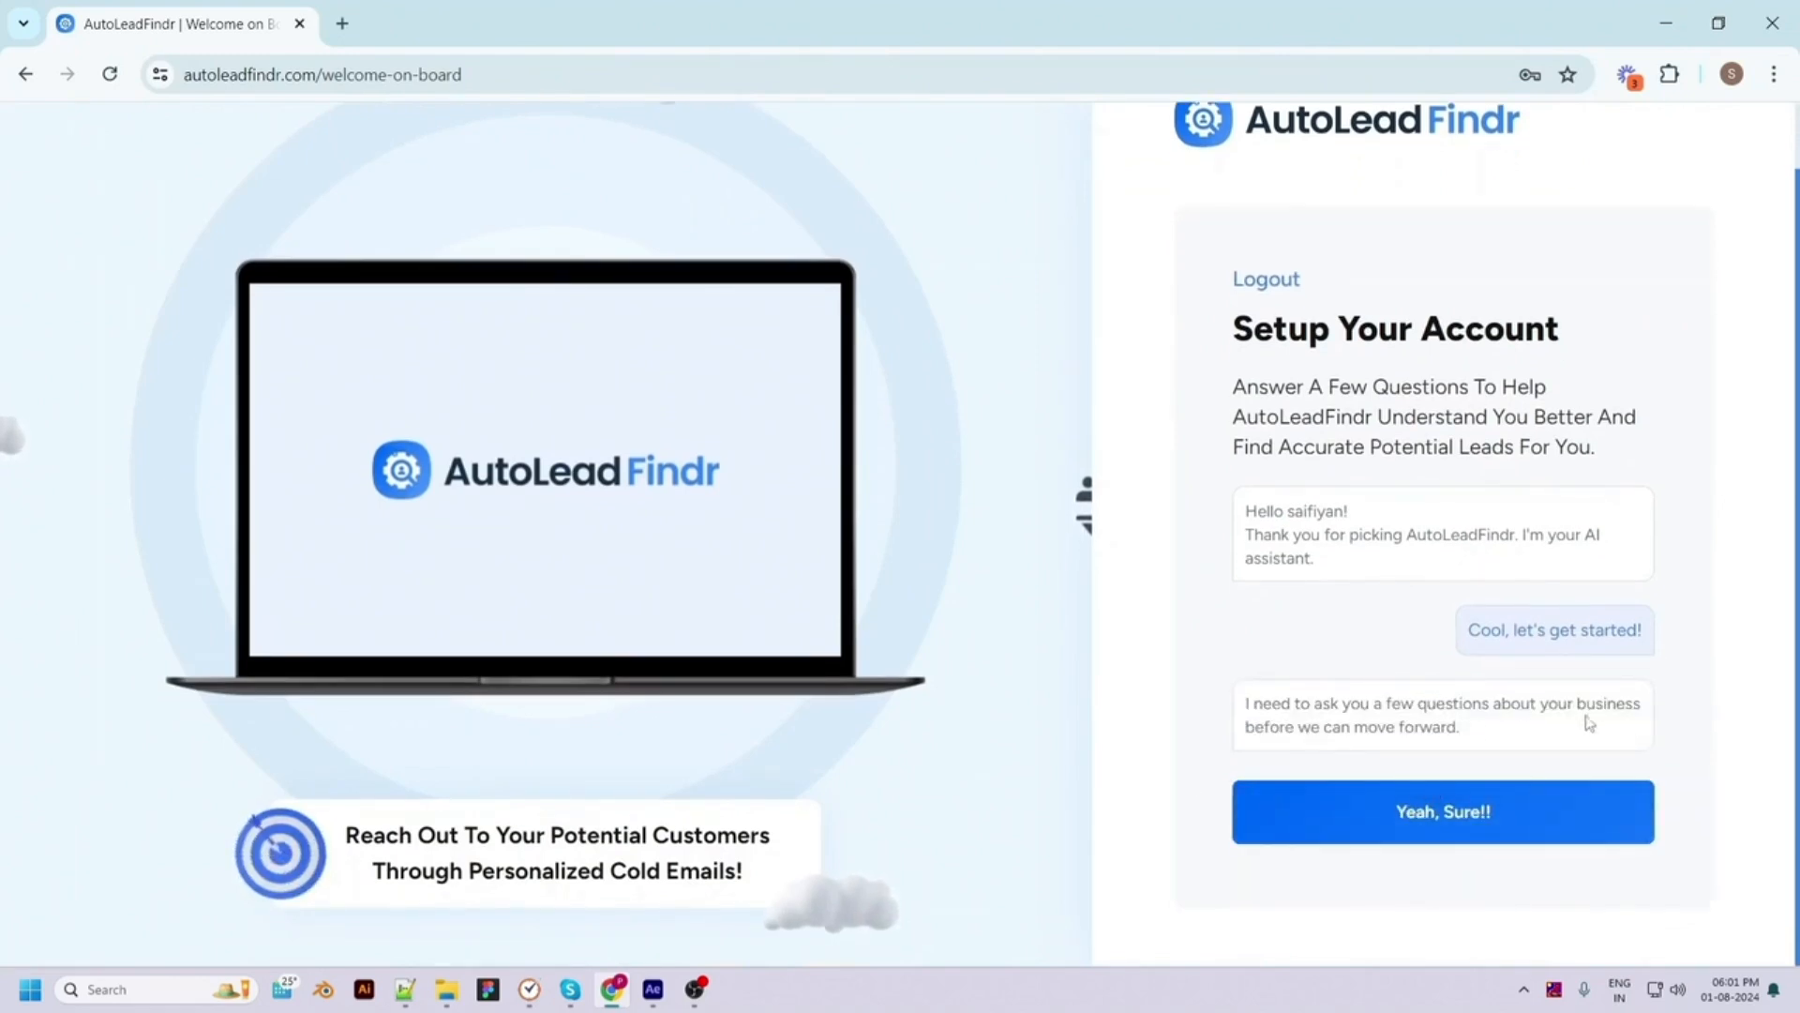
pyautogui.click(1456, 821)
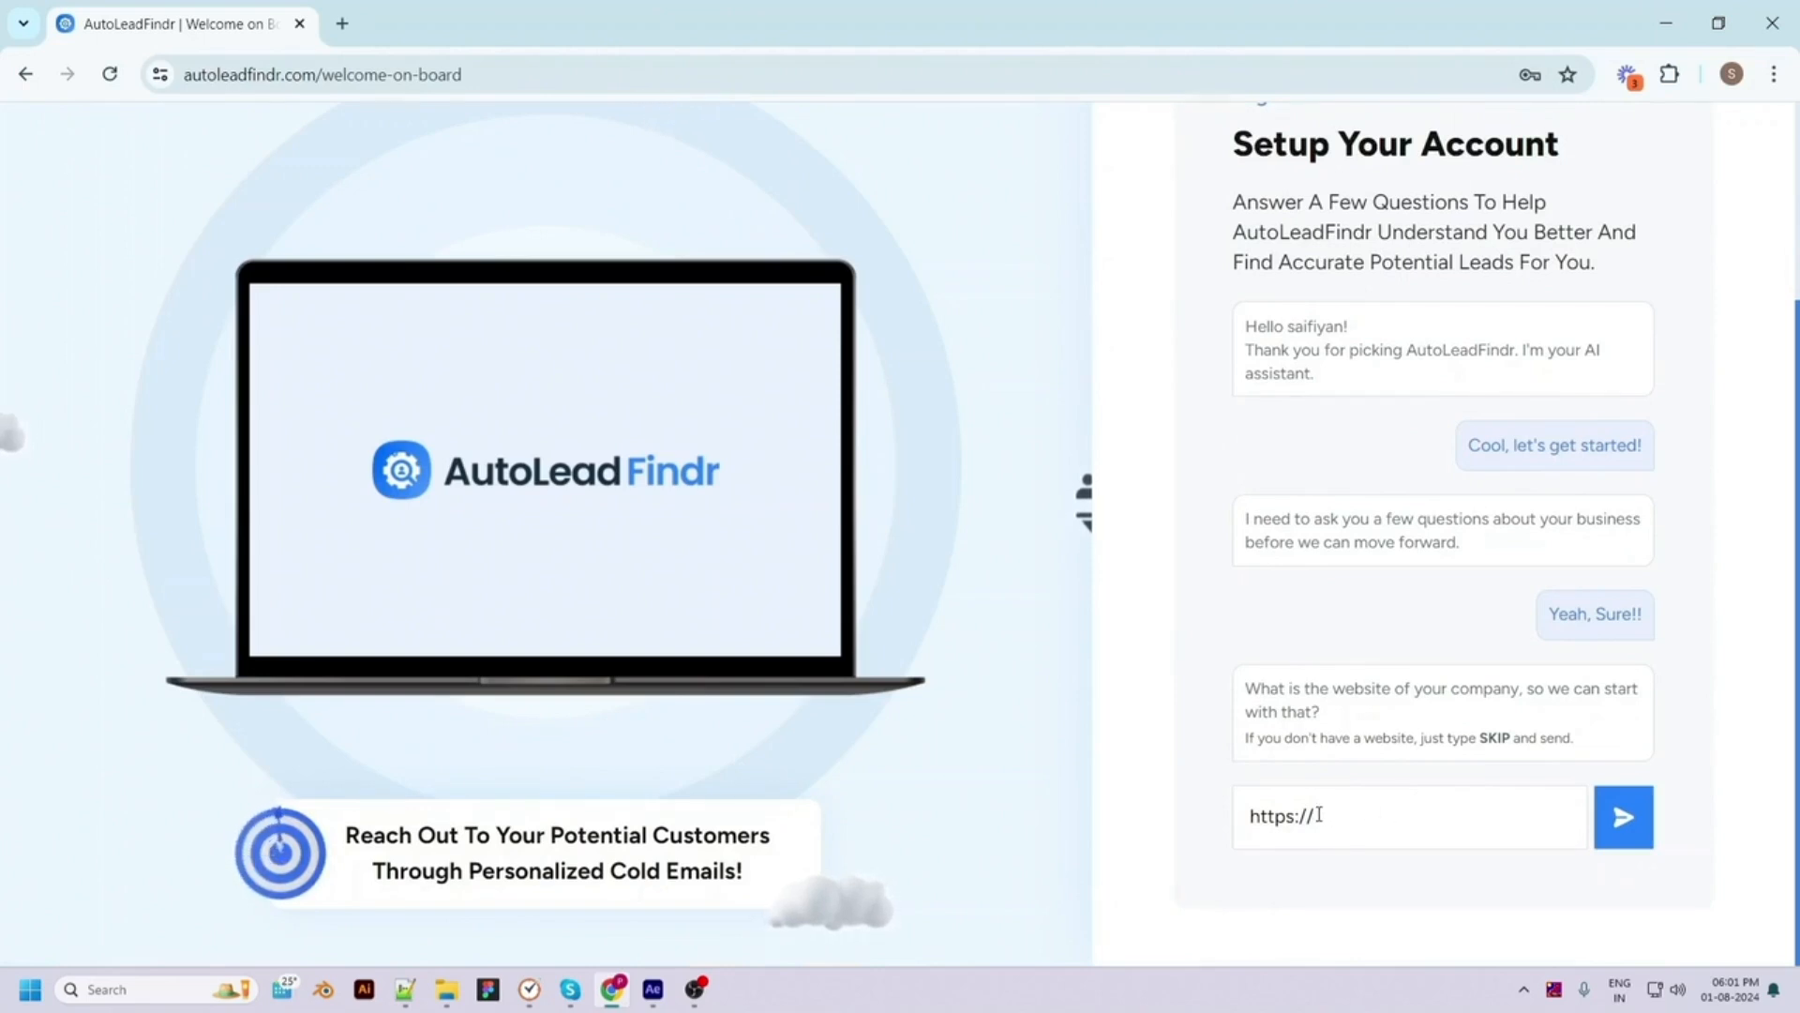
pyautogui.write('pixelnx.com')
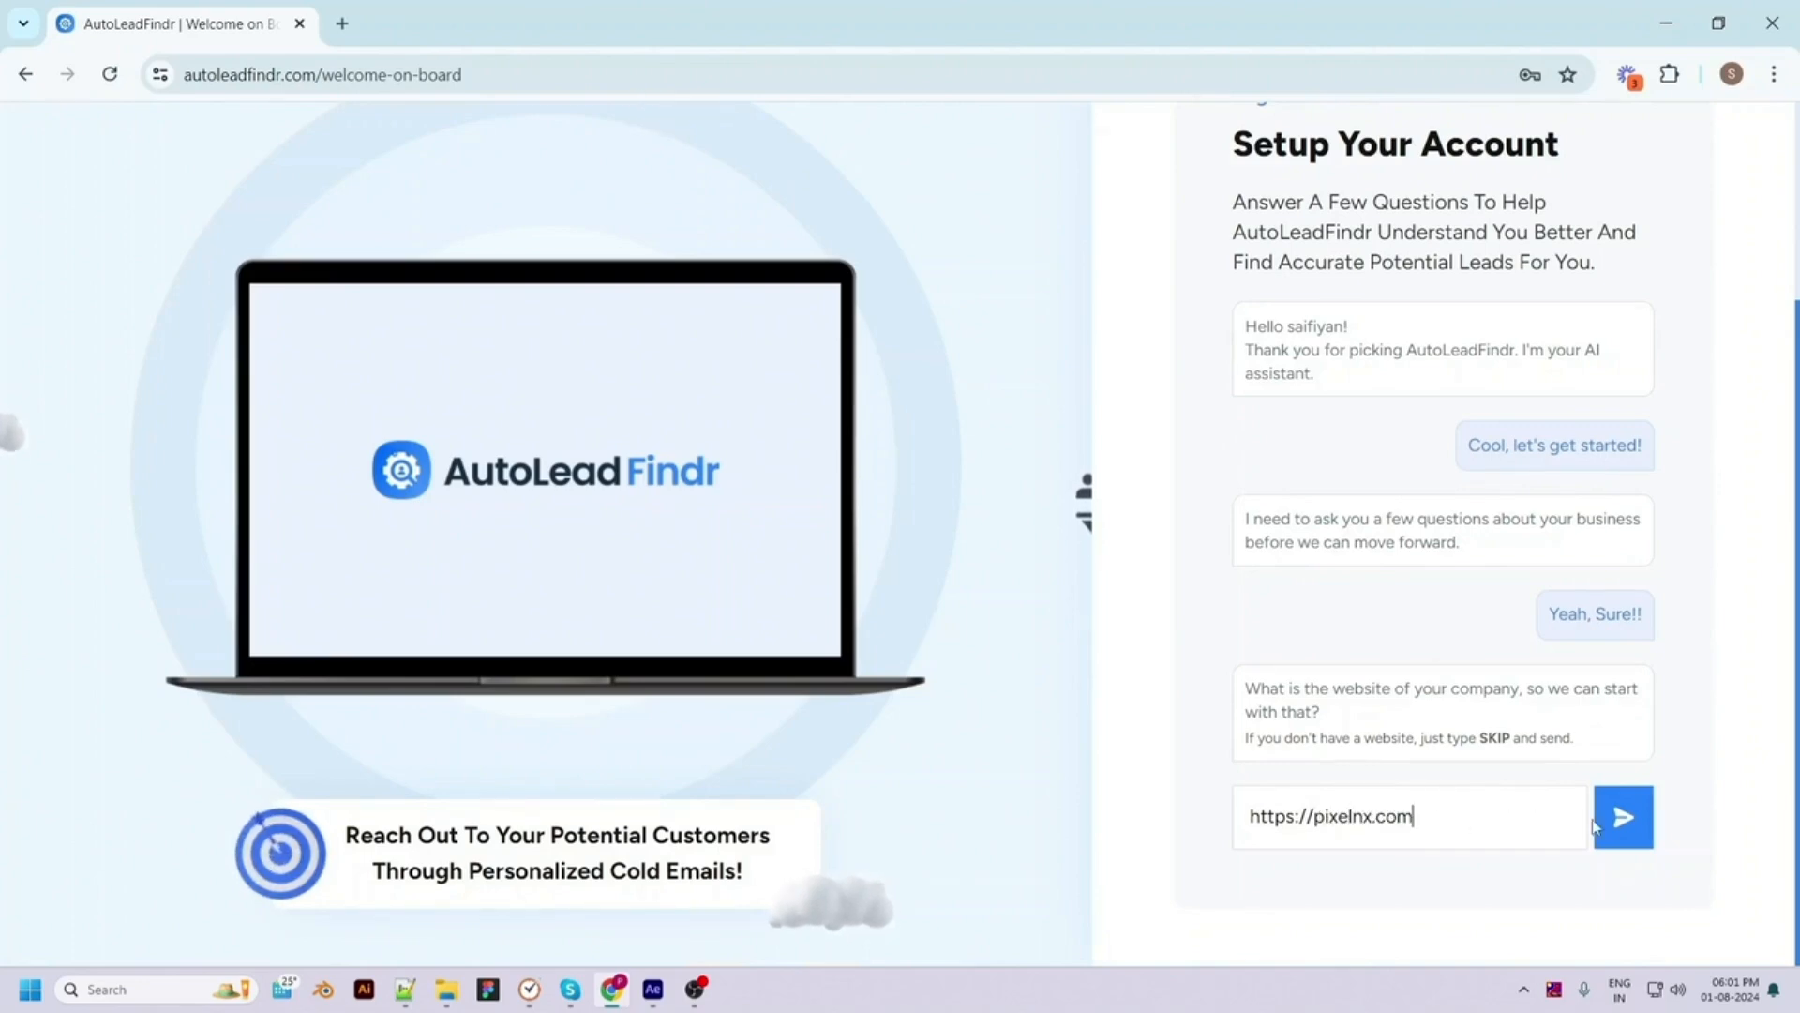
pyautogui.click(1625, 820)
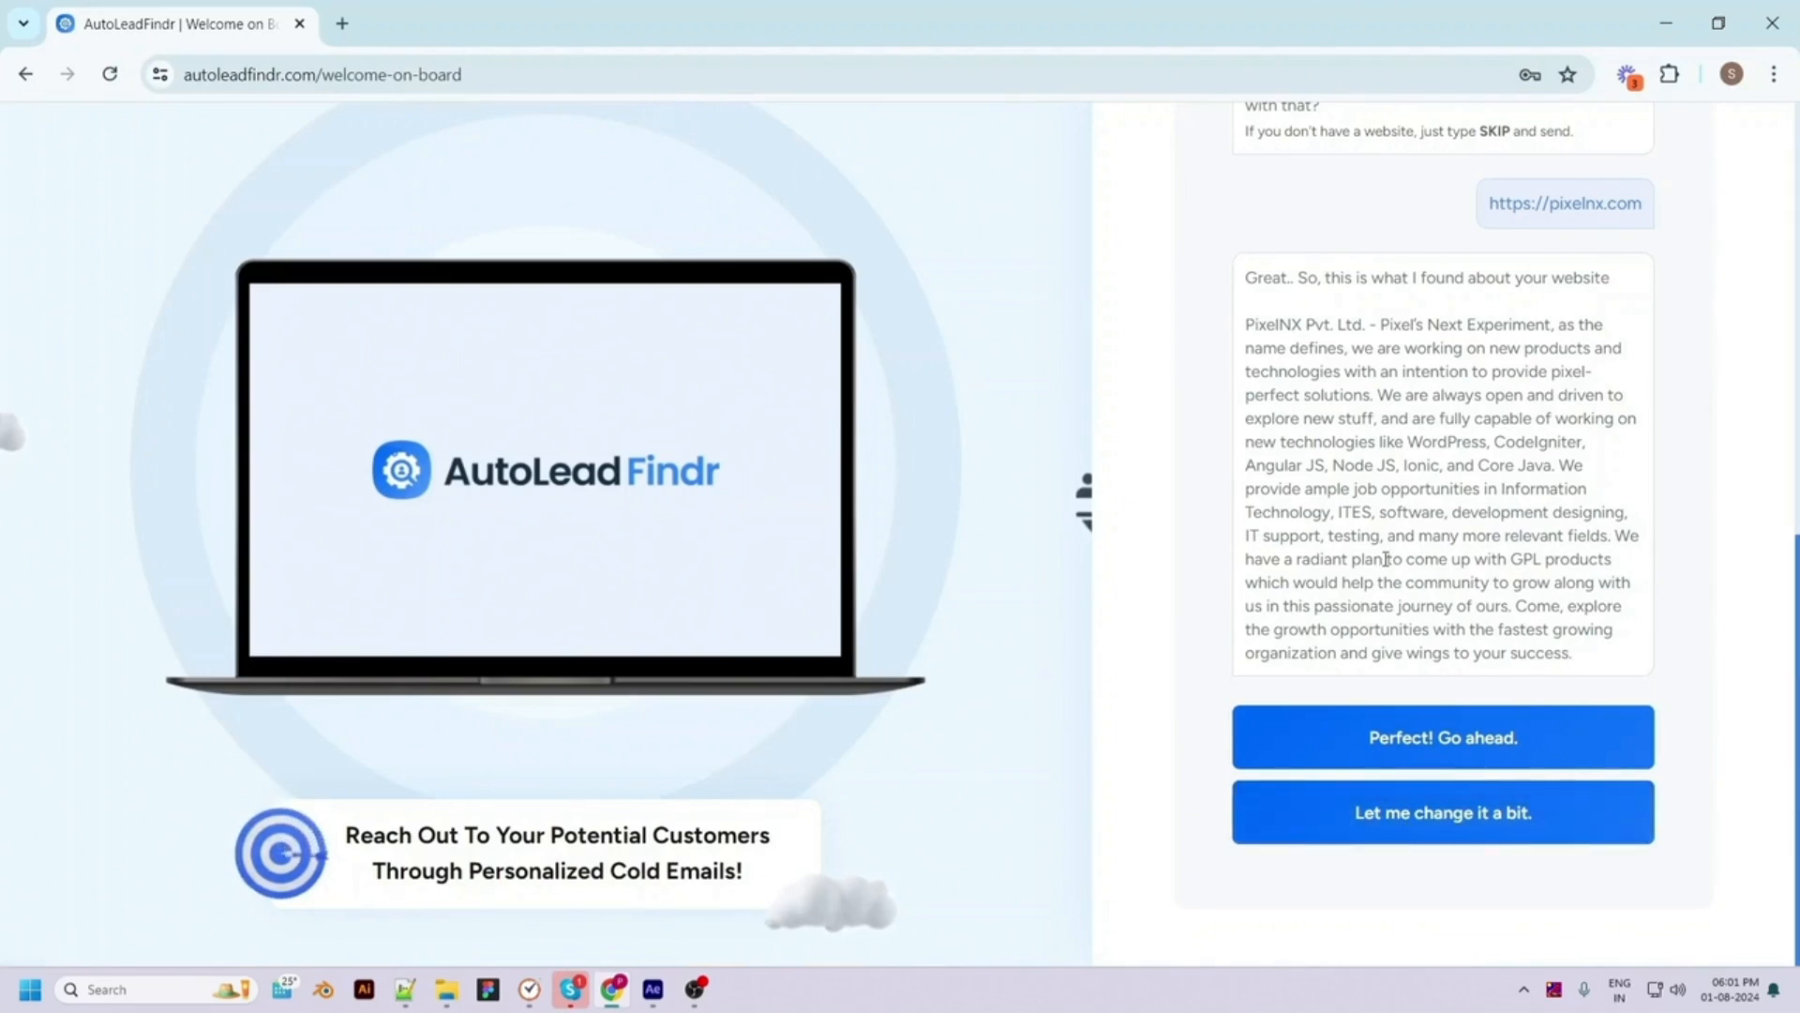
pyautogui.click(1540, 734)
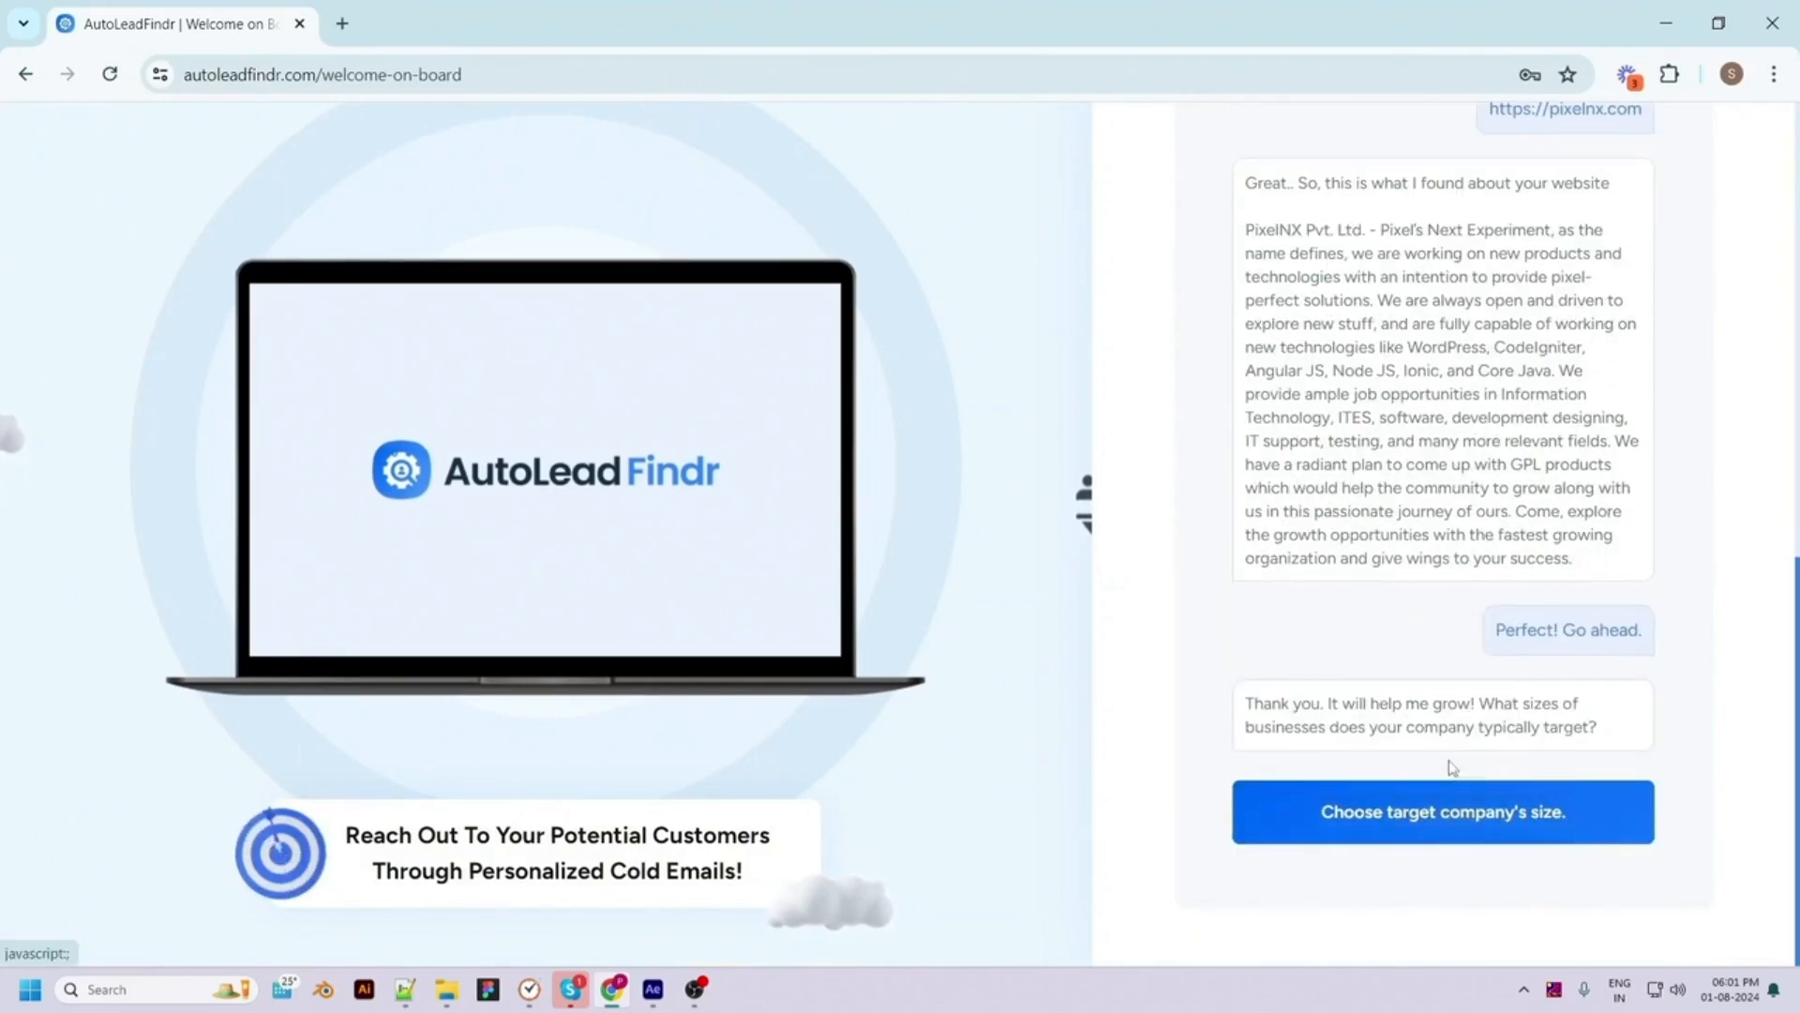
# Target companies with 11-50 and 51-200 employees
pyautogui.click(1440, 809)
pyautogui.click(881, 501)
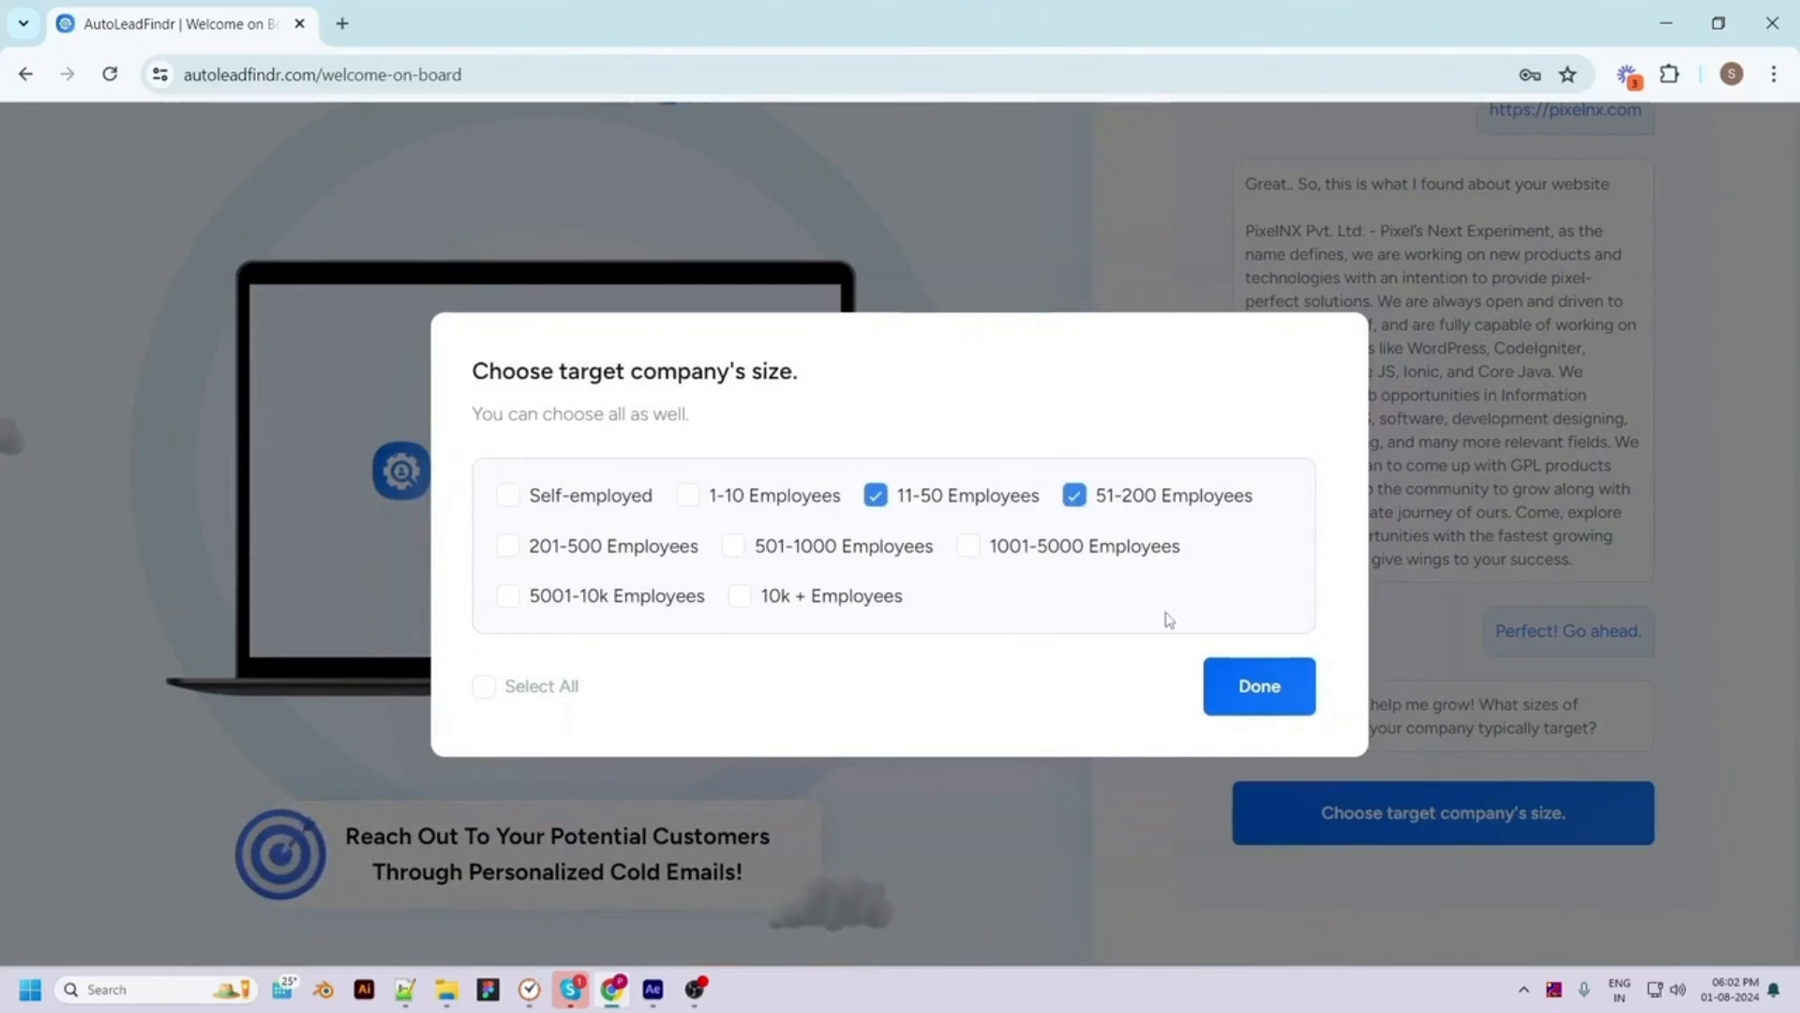
pyautogui.click(1258, 684)
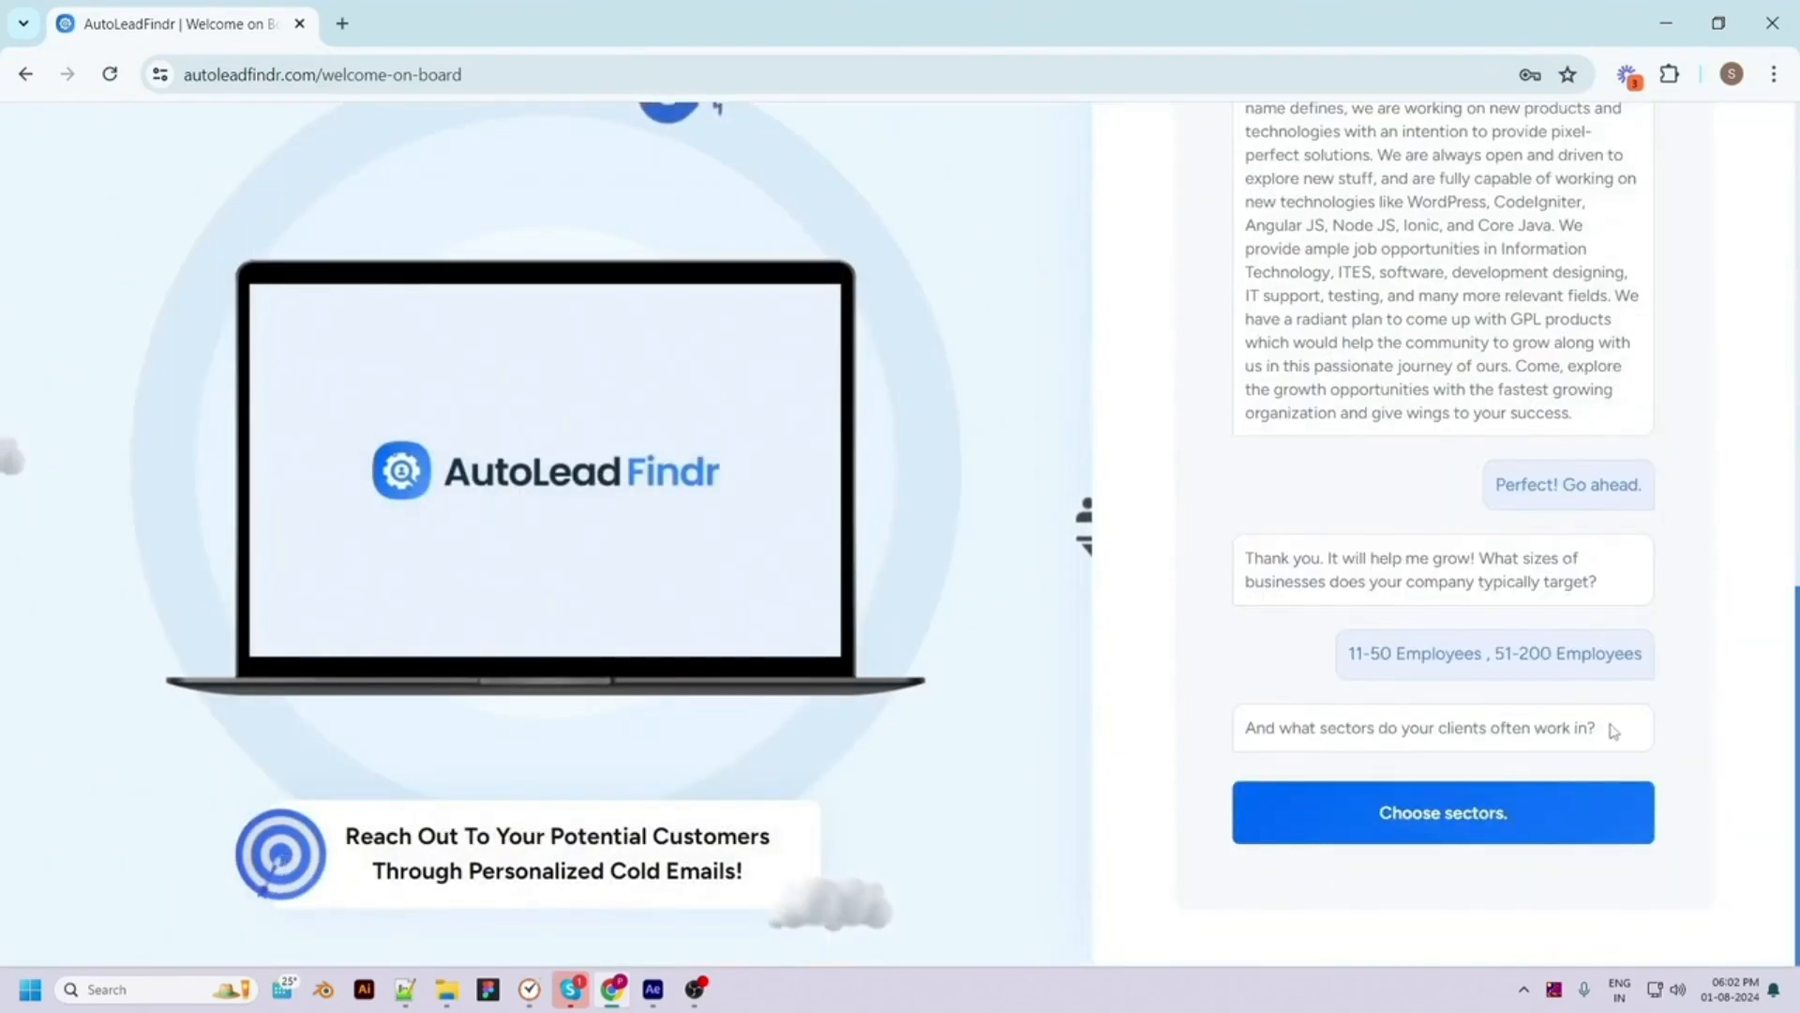
# Choose Photographers as the target sector
pyautogui.click(1438, 829)
pyautogui.click(699, 553)
pyautogui.scroll(-1, 672, 743)
pyautogui.scroll(-4, 675, 745)
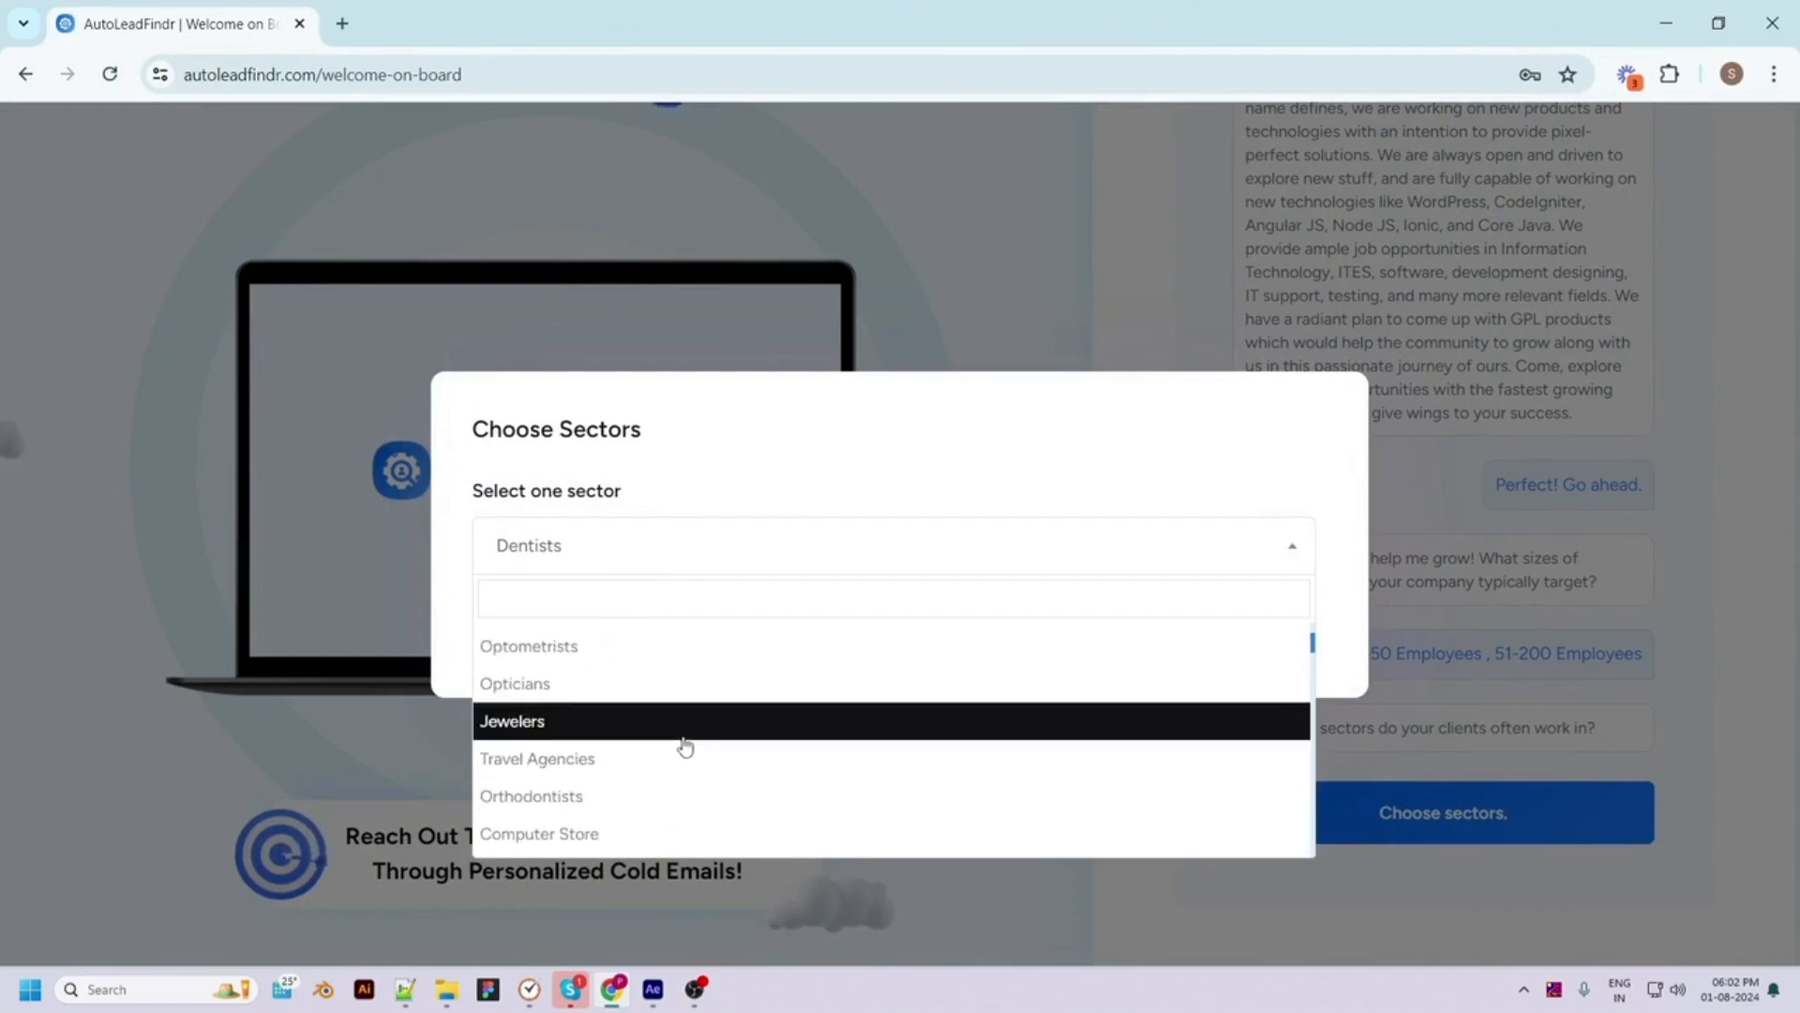
pyautogui.scroll(8, 695, 816)
pyautogui.click(535, 830)
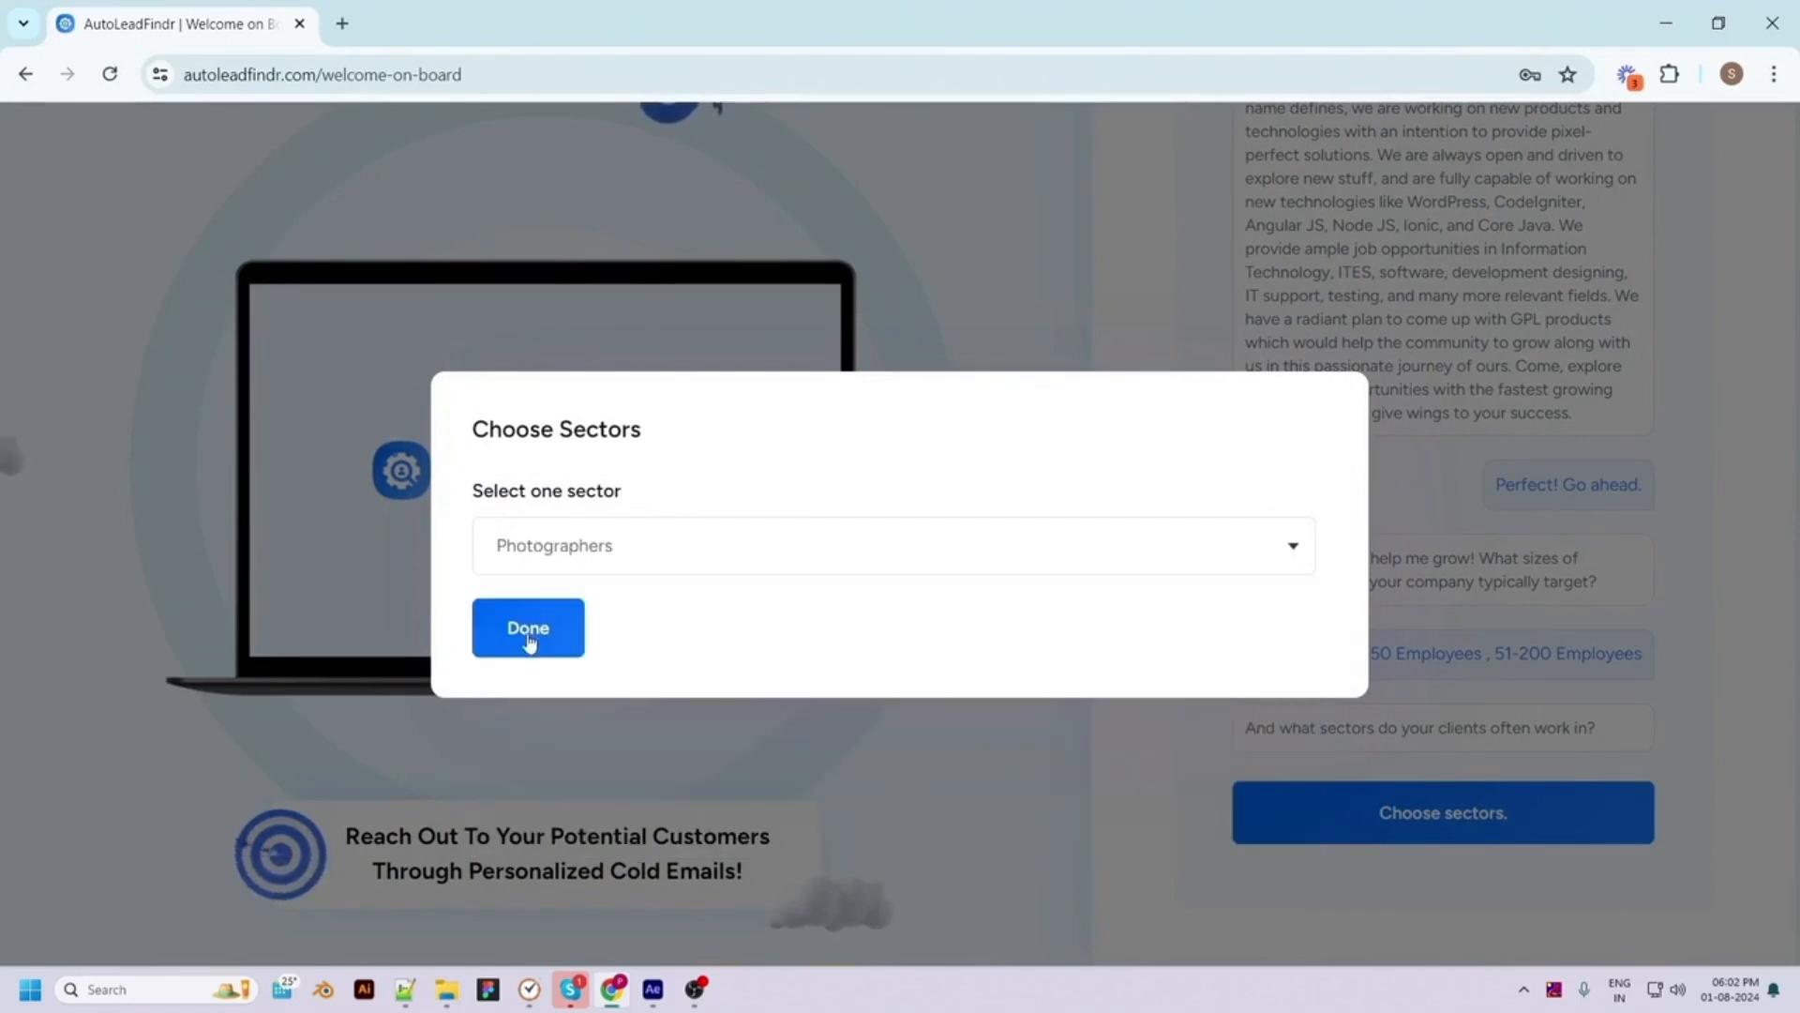
pyautogui.click(523, 631)
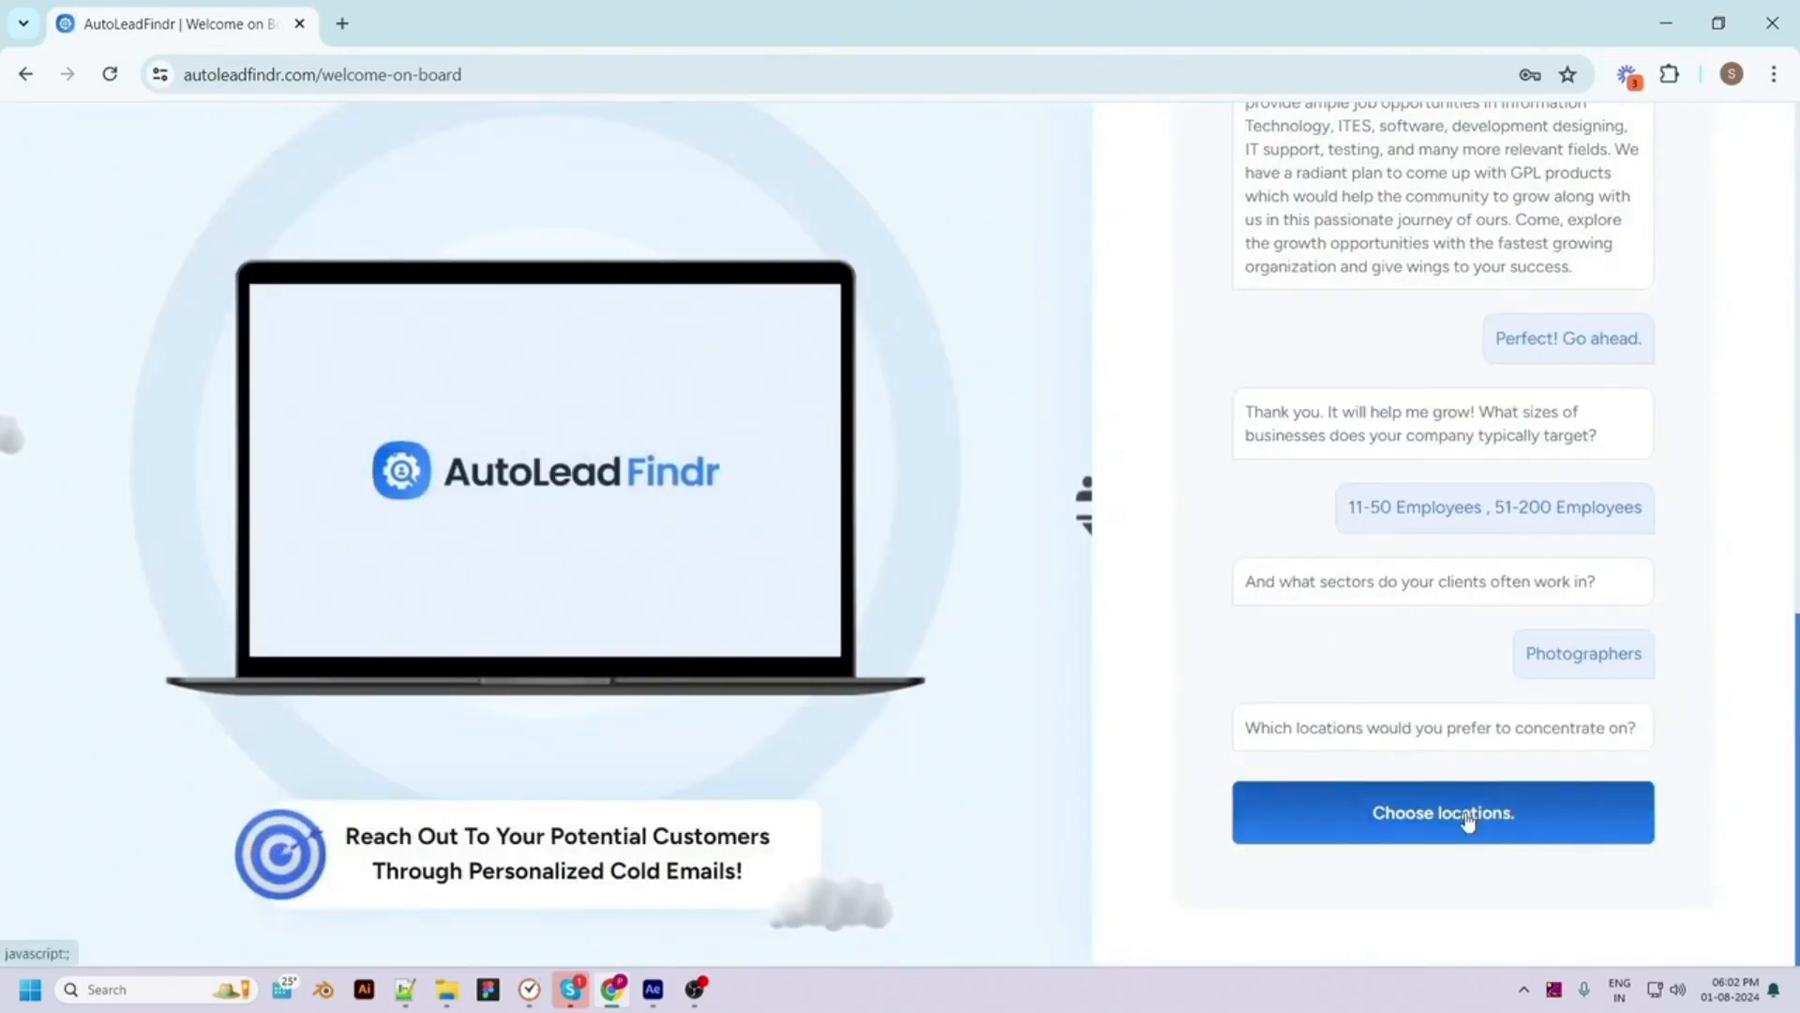
# Set the target location to New York, NY, USA
pyautogui.click(1500, 813)
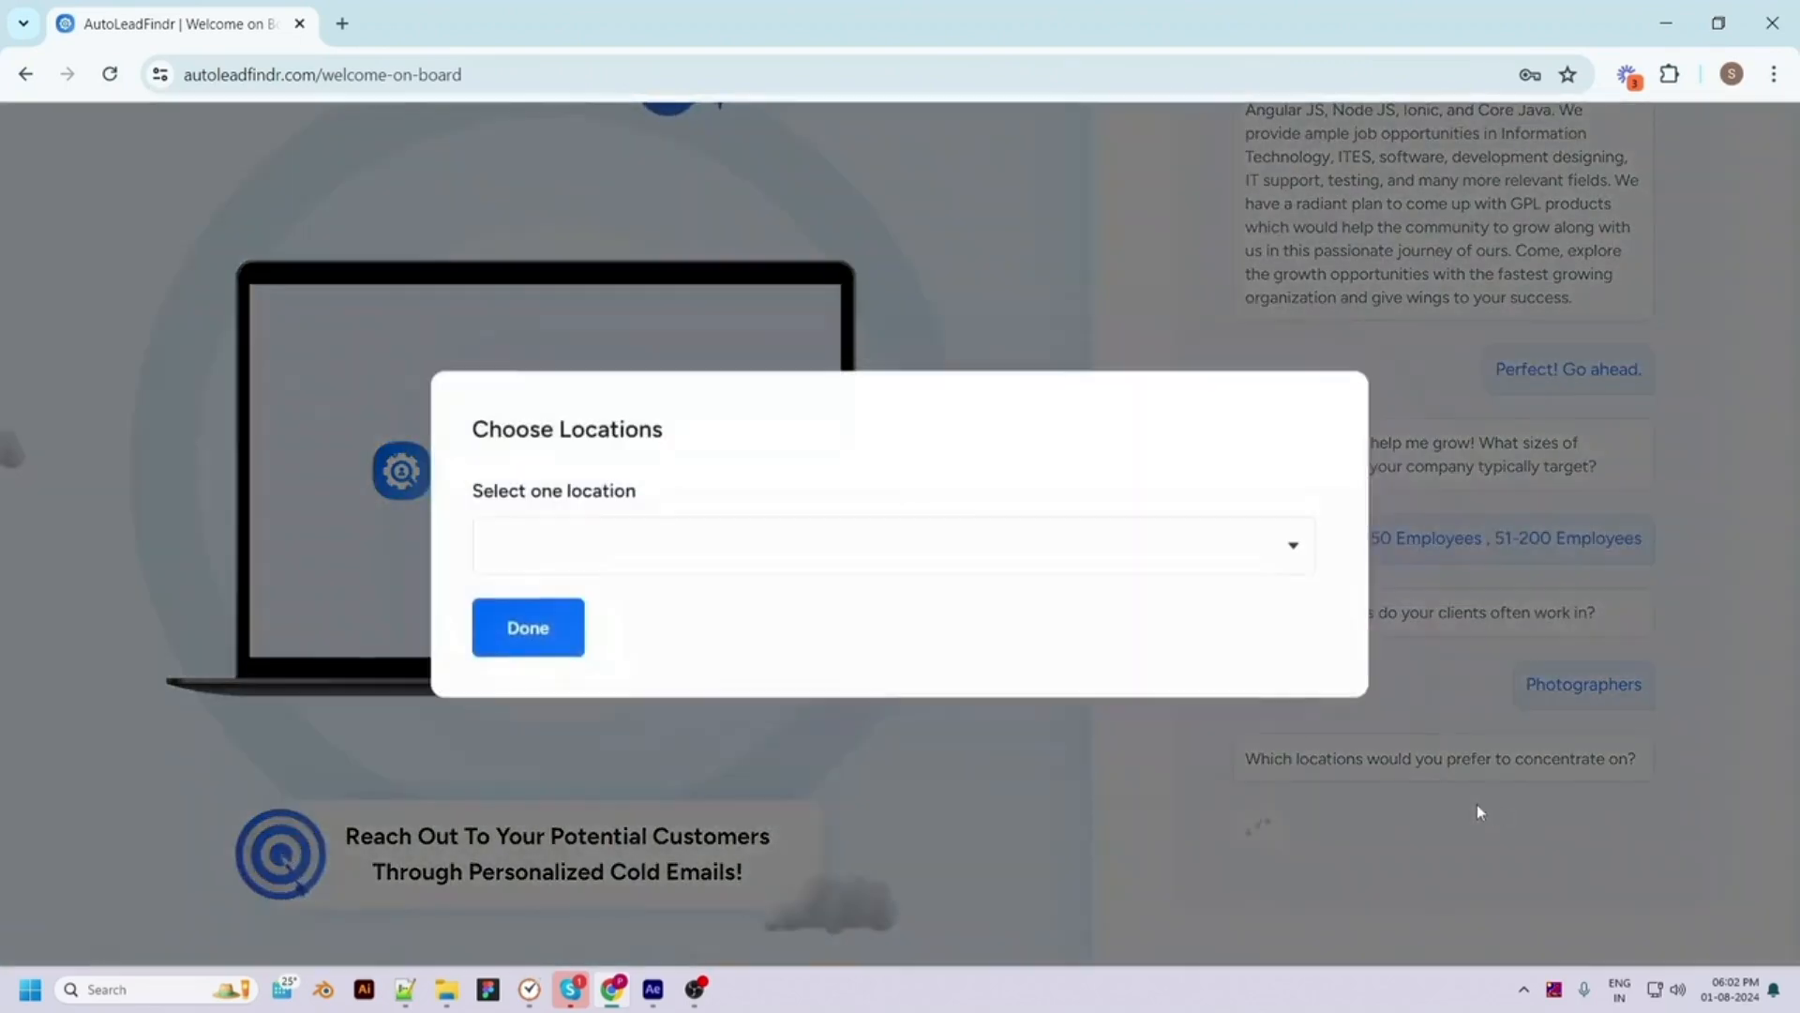
pyautogui.click(677, 561)
pyautogui.write('new y')
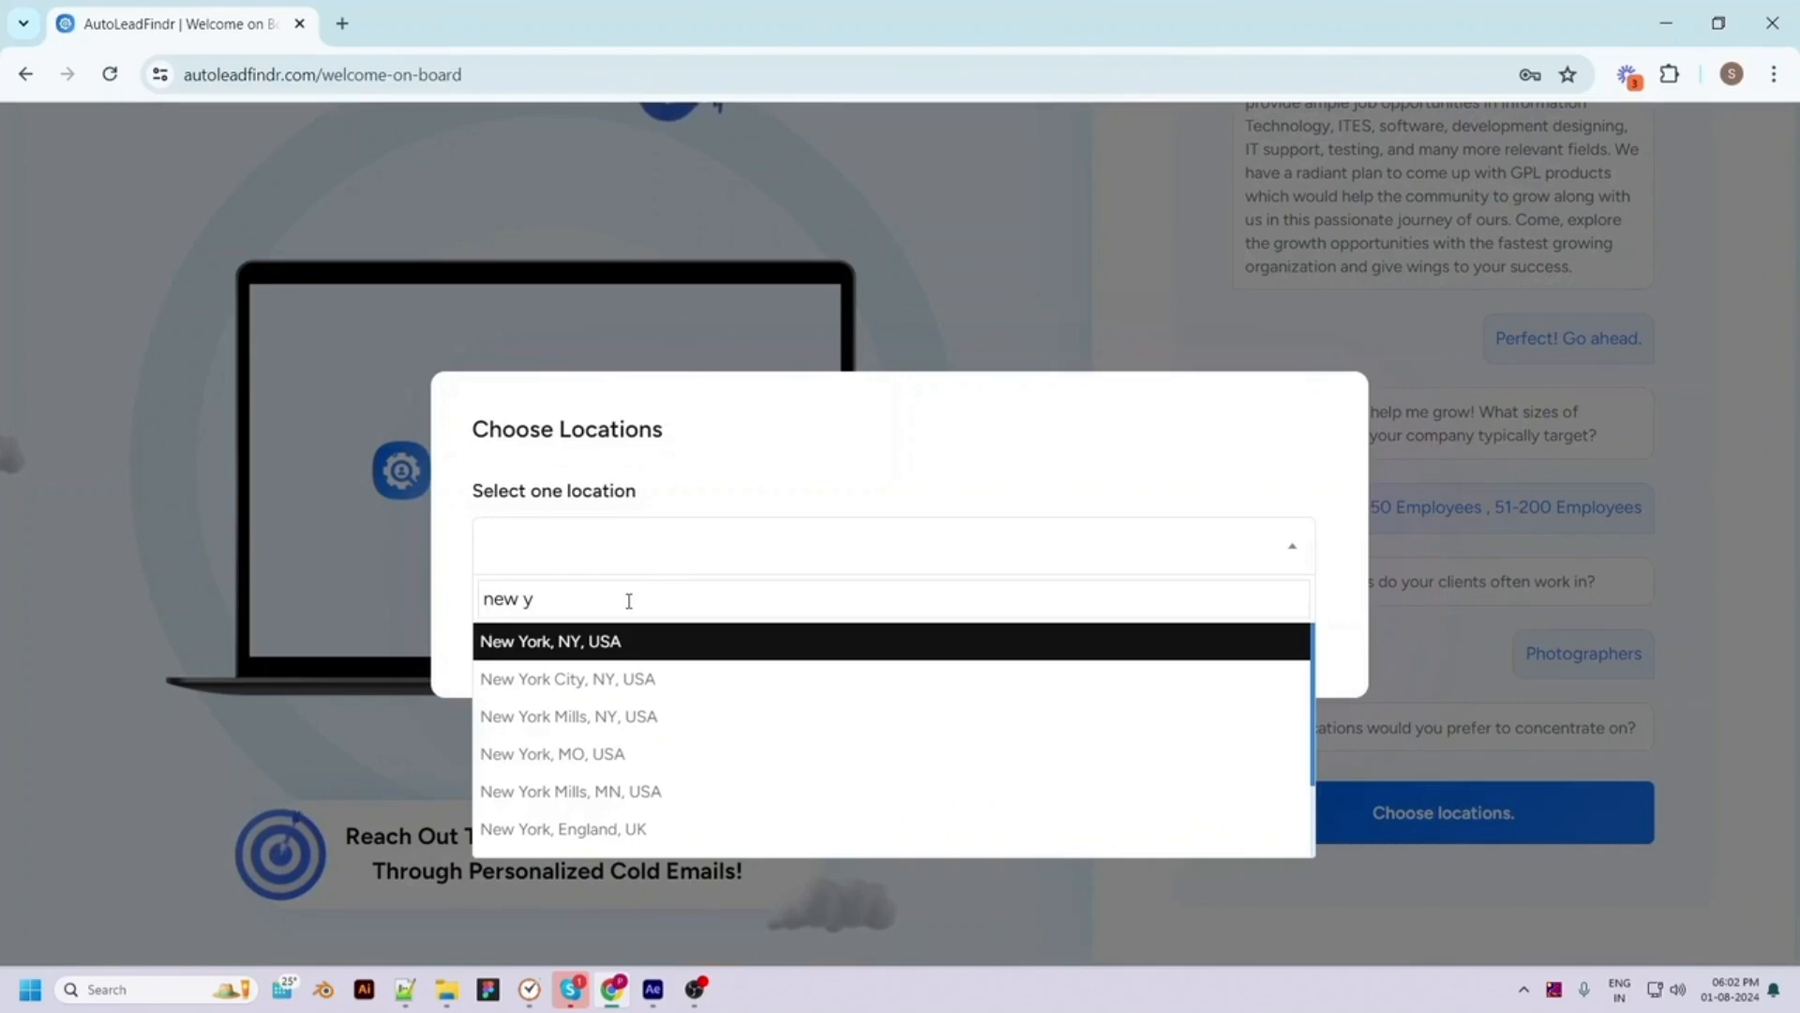
pyautogui.click(651, 641)
pyautogui.click(539, 633)
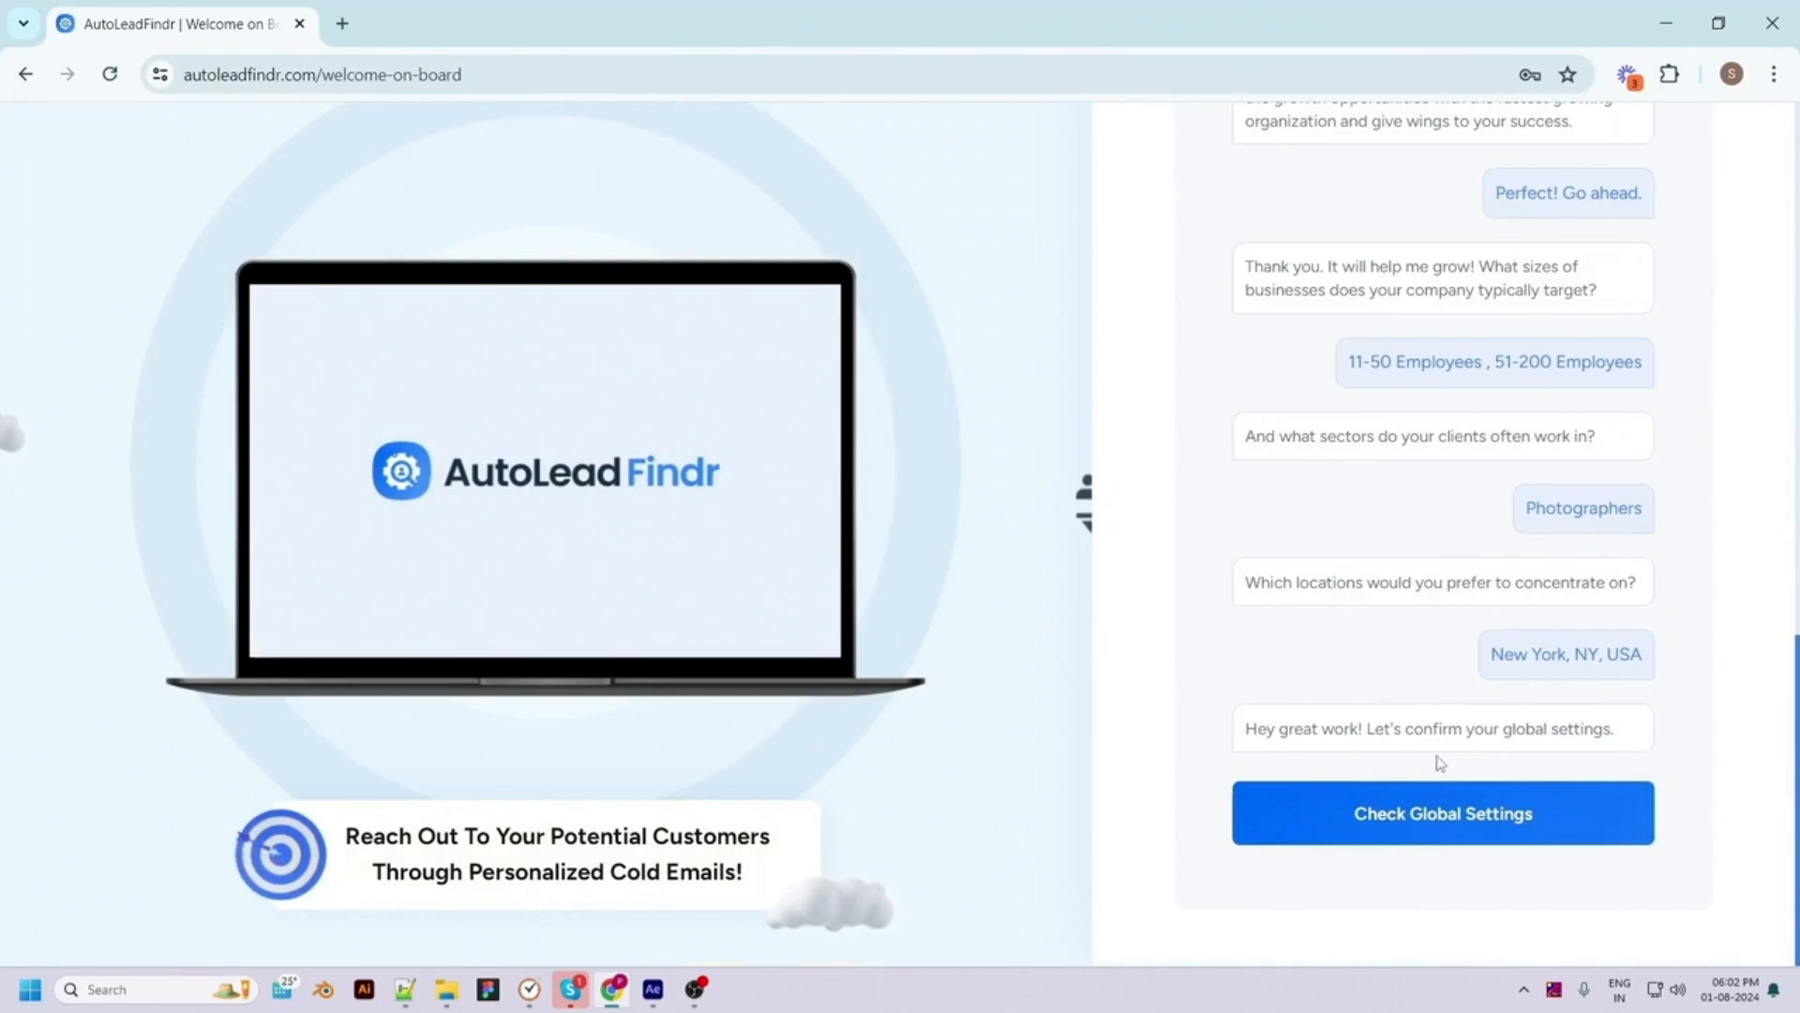
# Enter 'pixel' as the sender name in Global Settings
pyautogui.click(1468, 832)
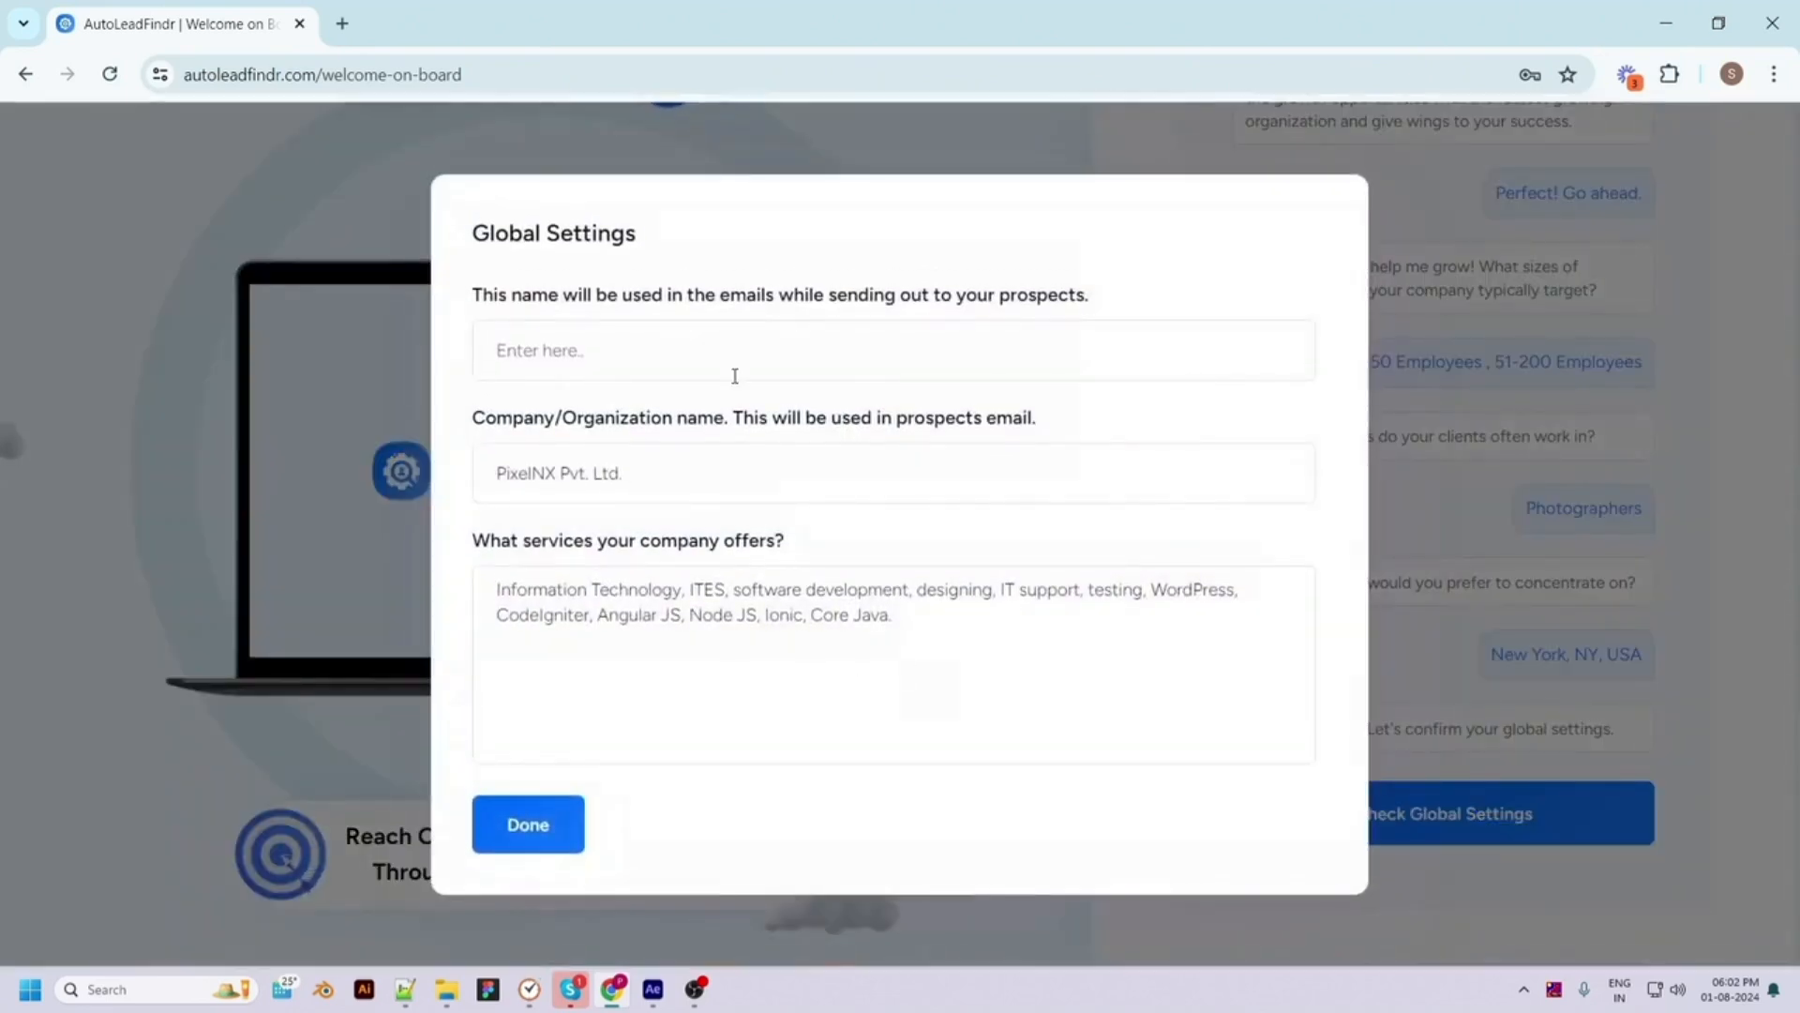
pyautogui.click(723, 355)
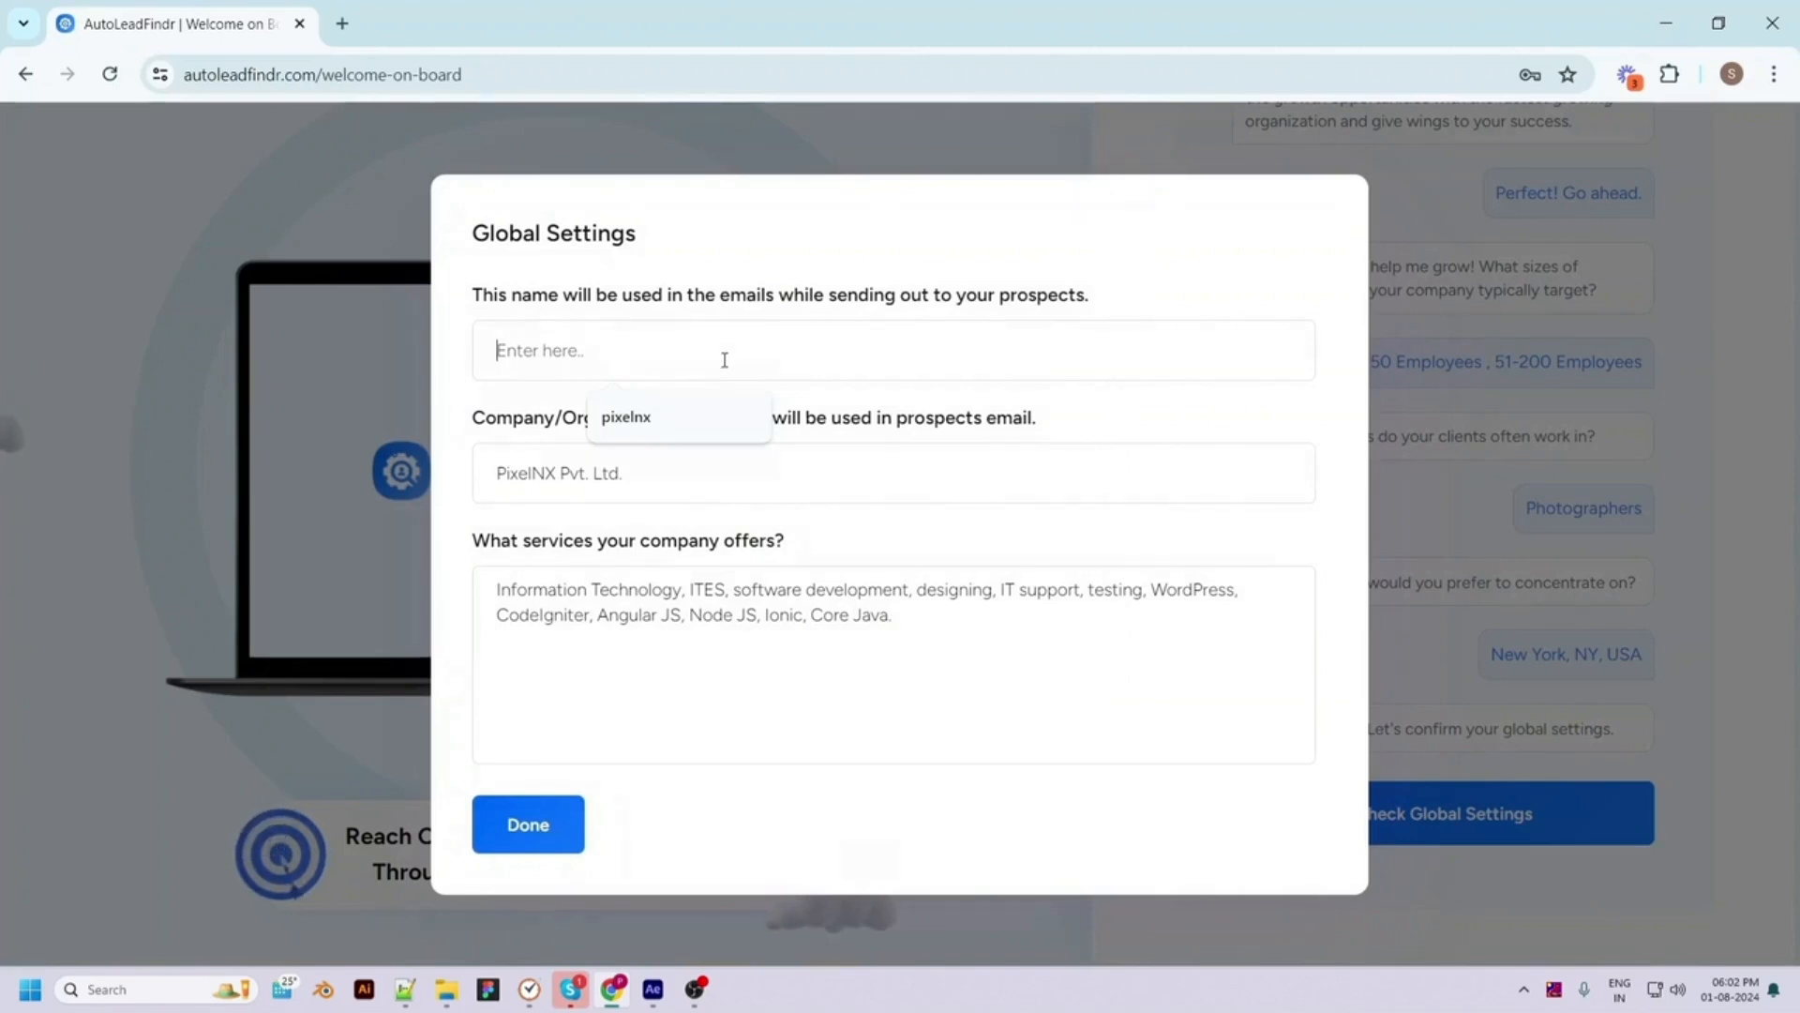
pyautogui.write('pixel')
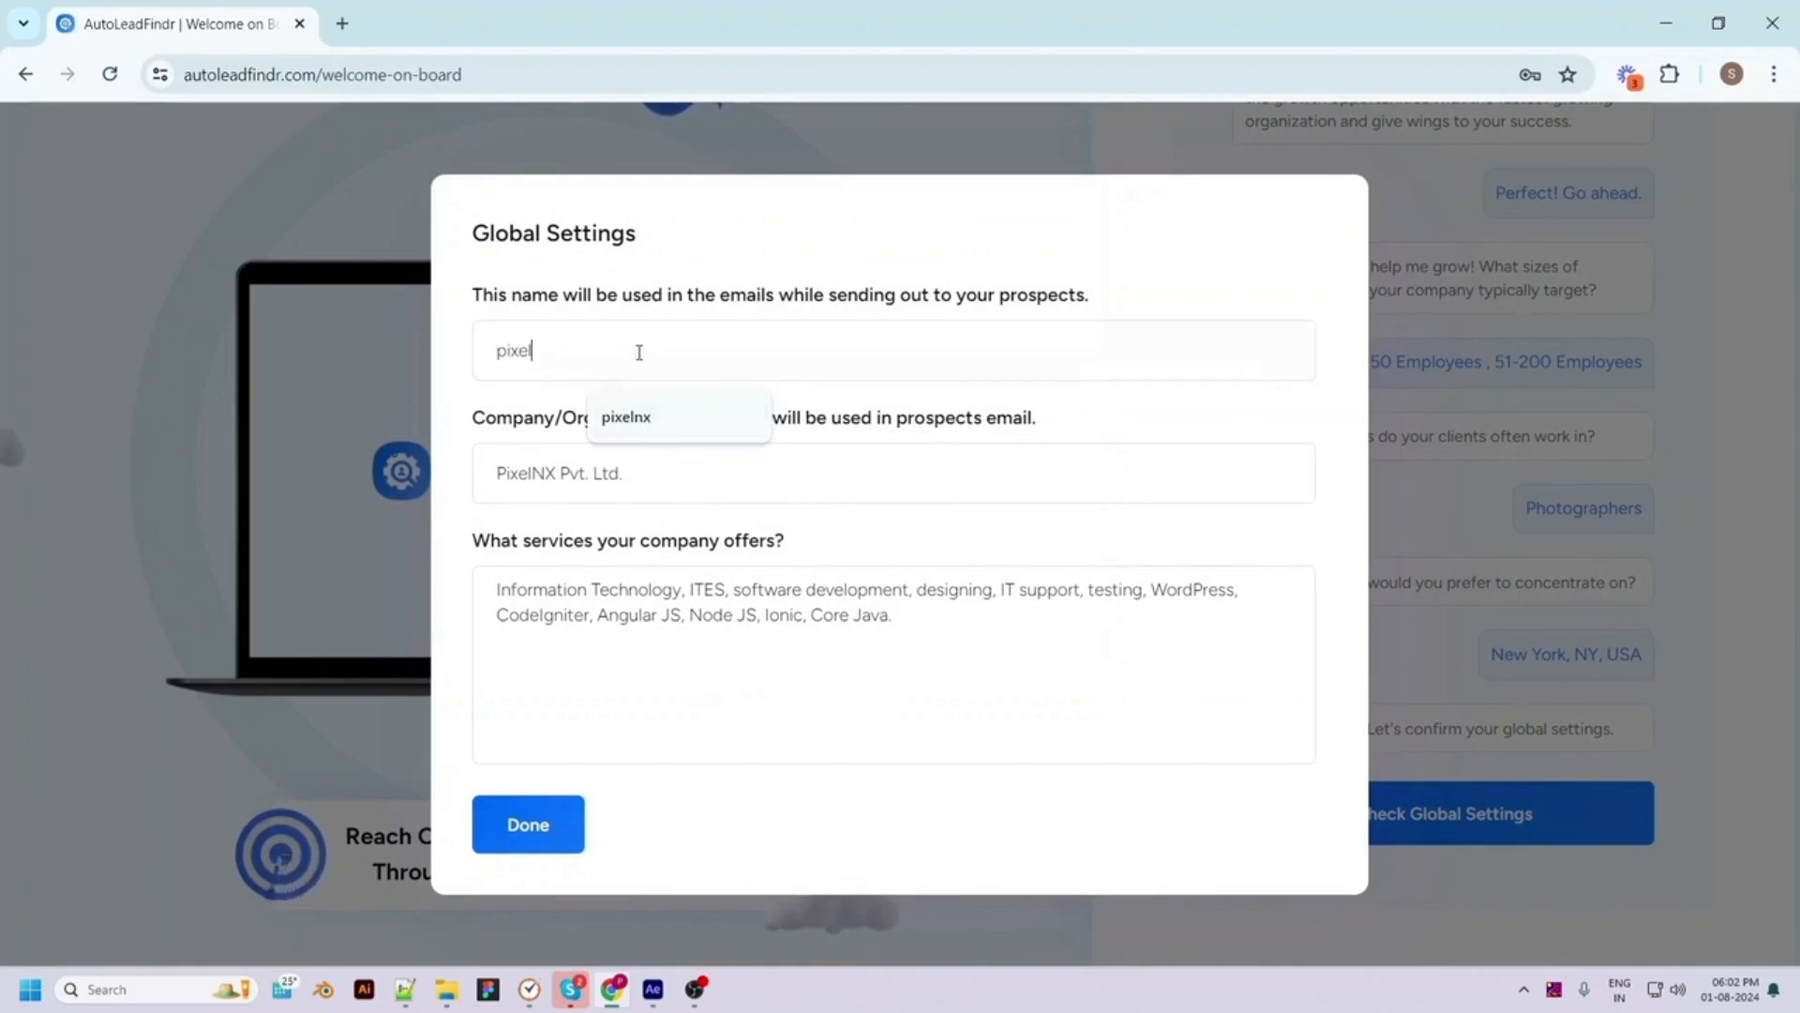
pyautogui.click(806, 464)
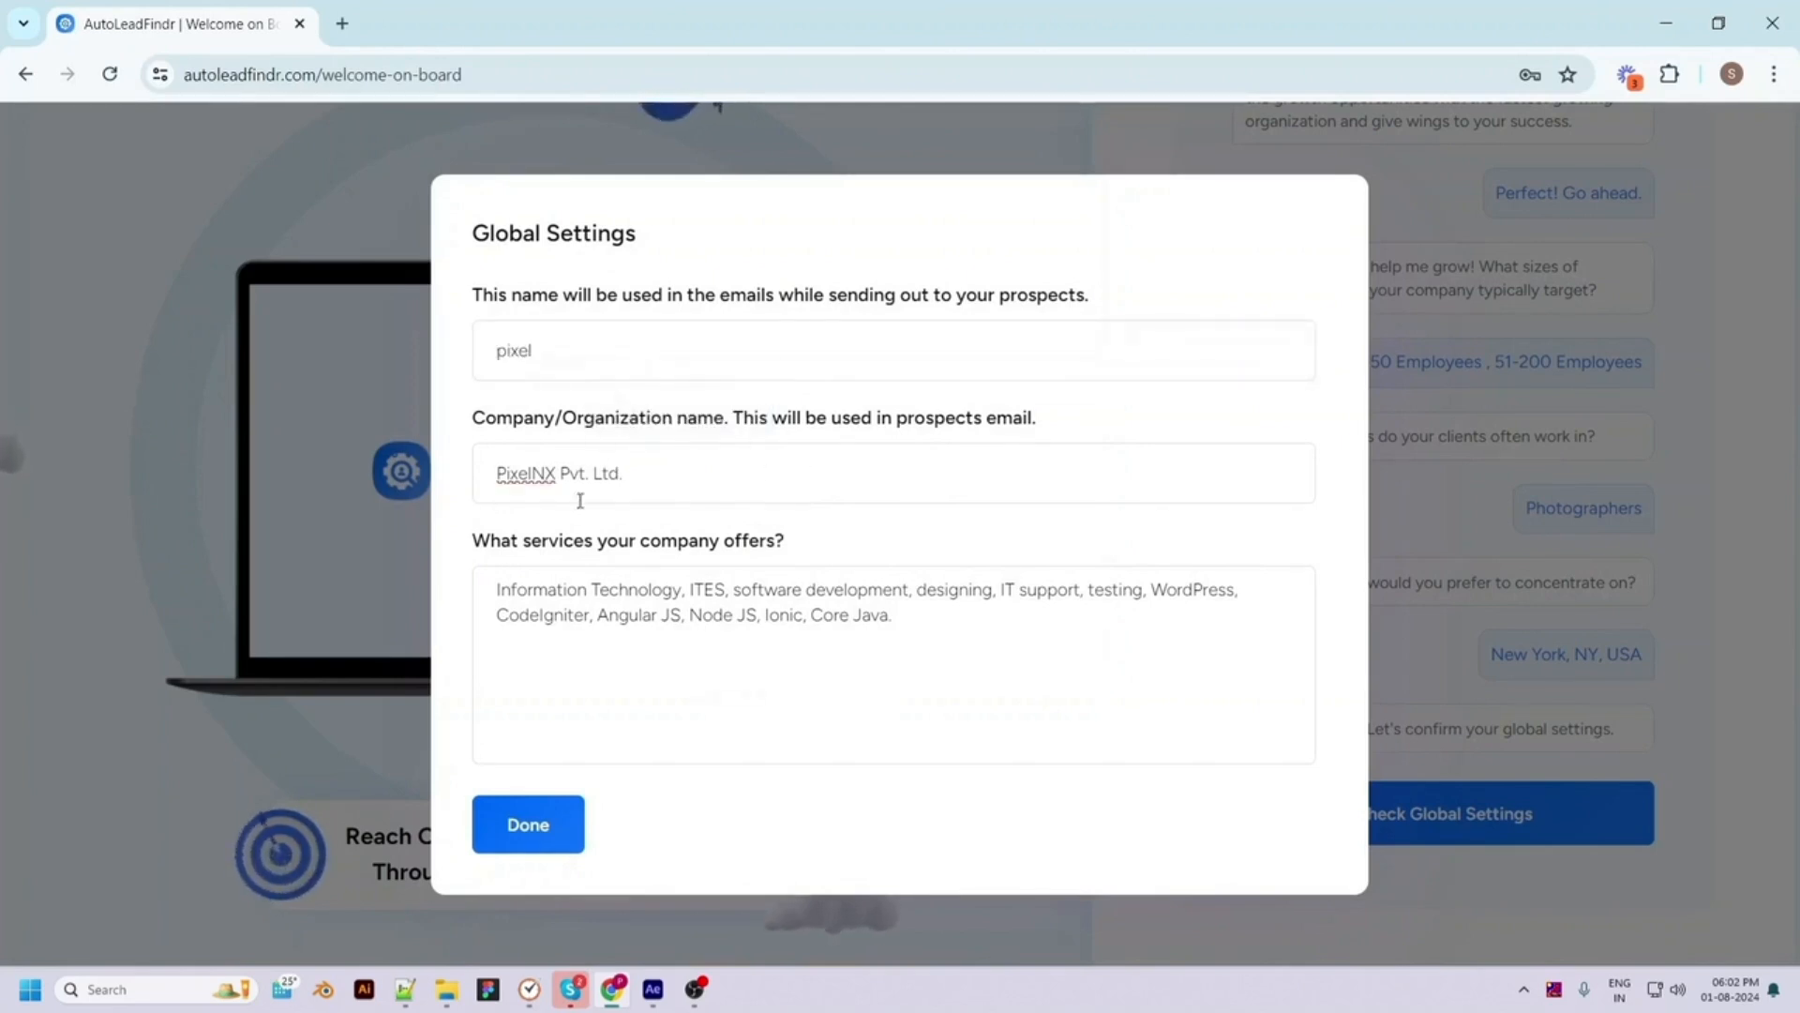
# Append 'photography' to the offered services, save the settings and finish setup
pyautogui.click(916, 622)
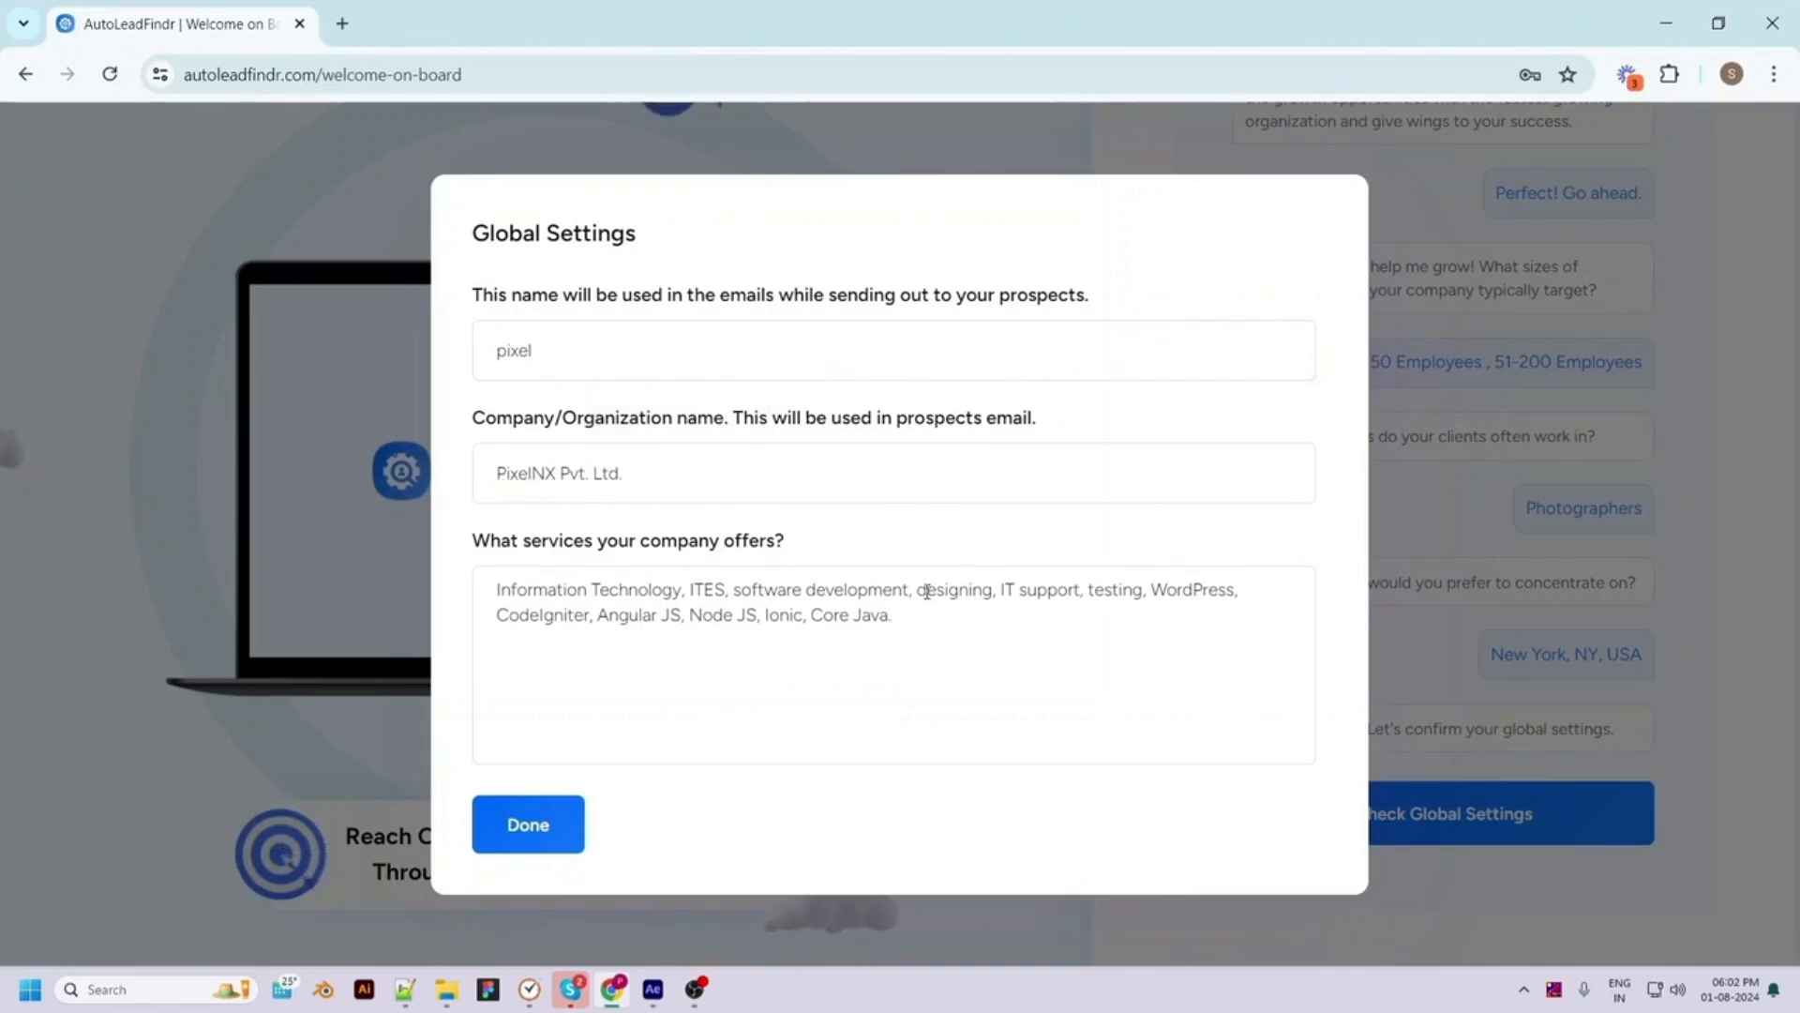
pyautogui.press('BackSpace')
pyautogui.press('BackSpace')
pyautogui.press('BackSpace')
pyautogui.press('BackSpace')
pyautogui.press('BackSpace')
pyautogui.write('java, photography')
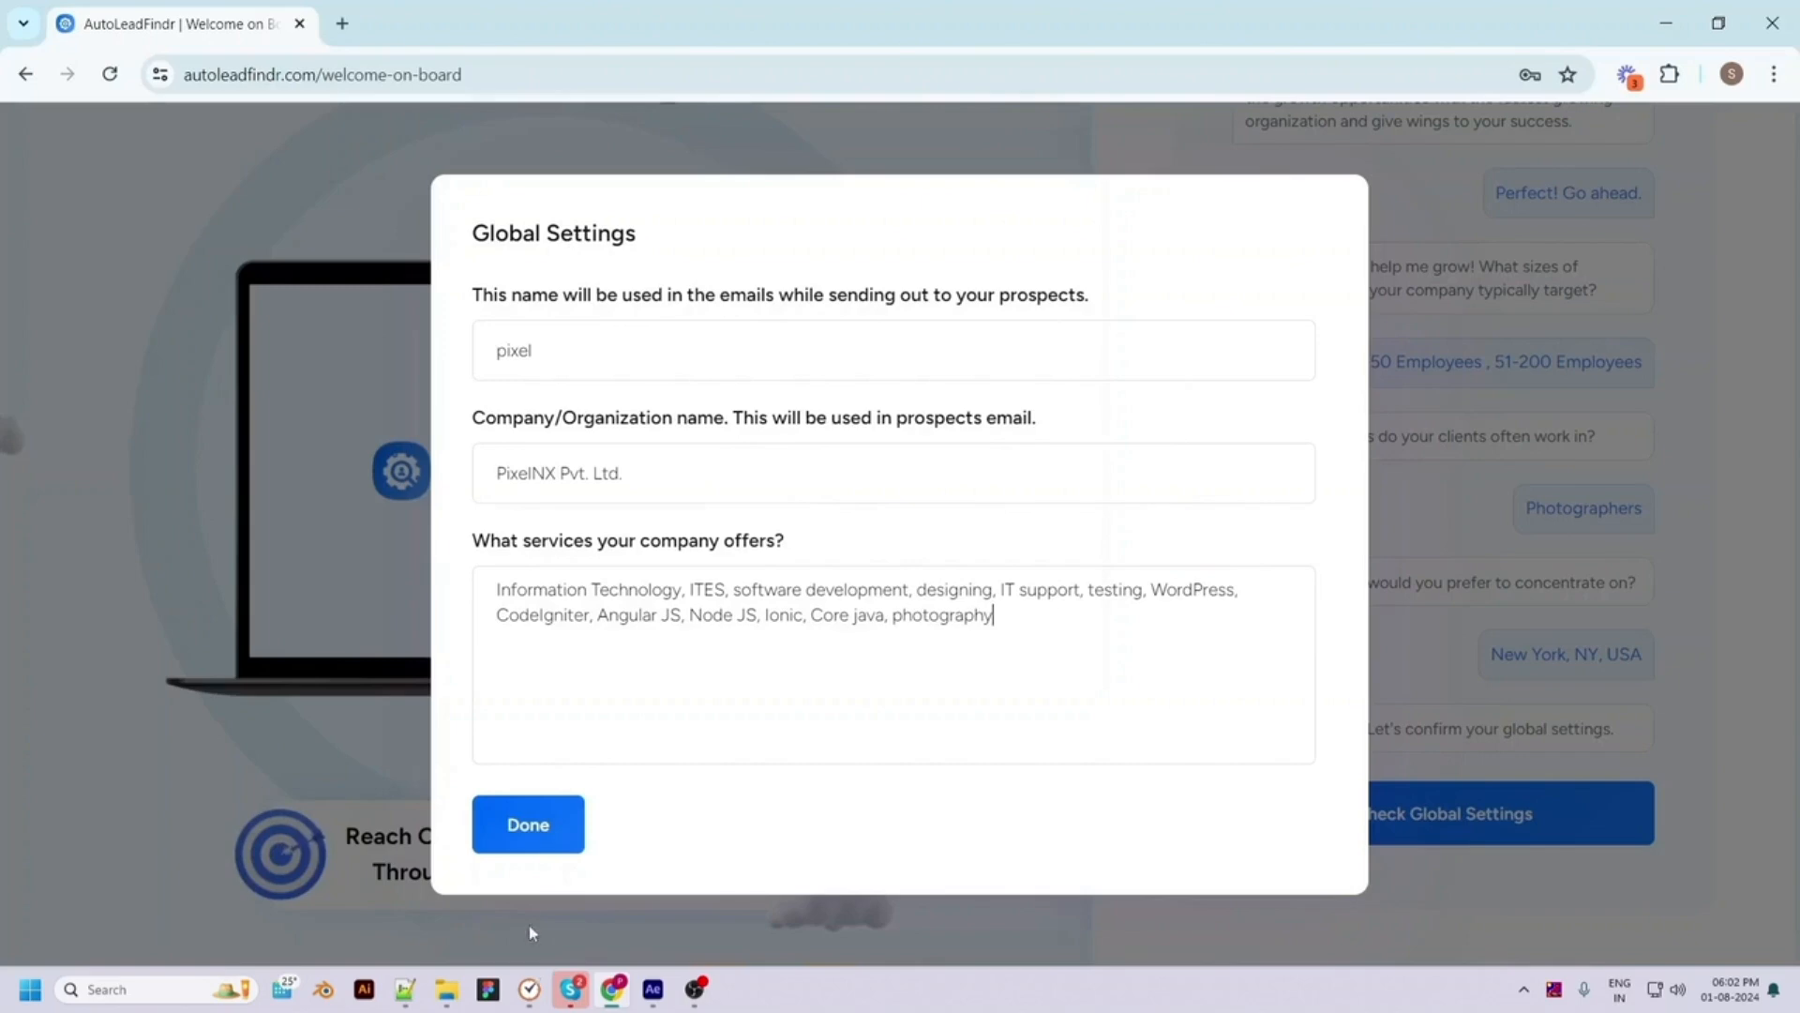
pyautogui.click(533, 825)
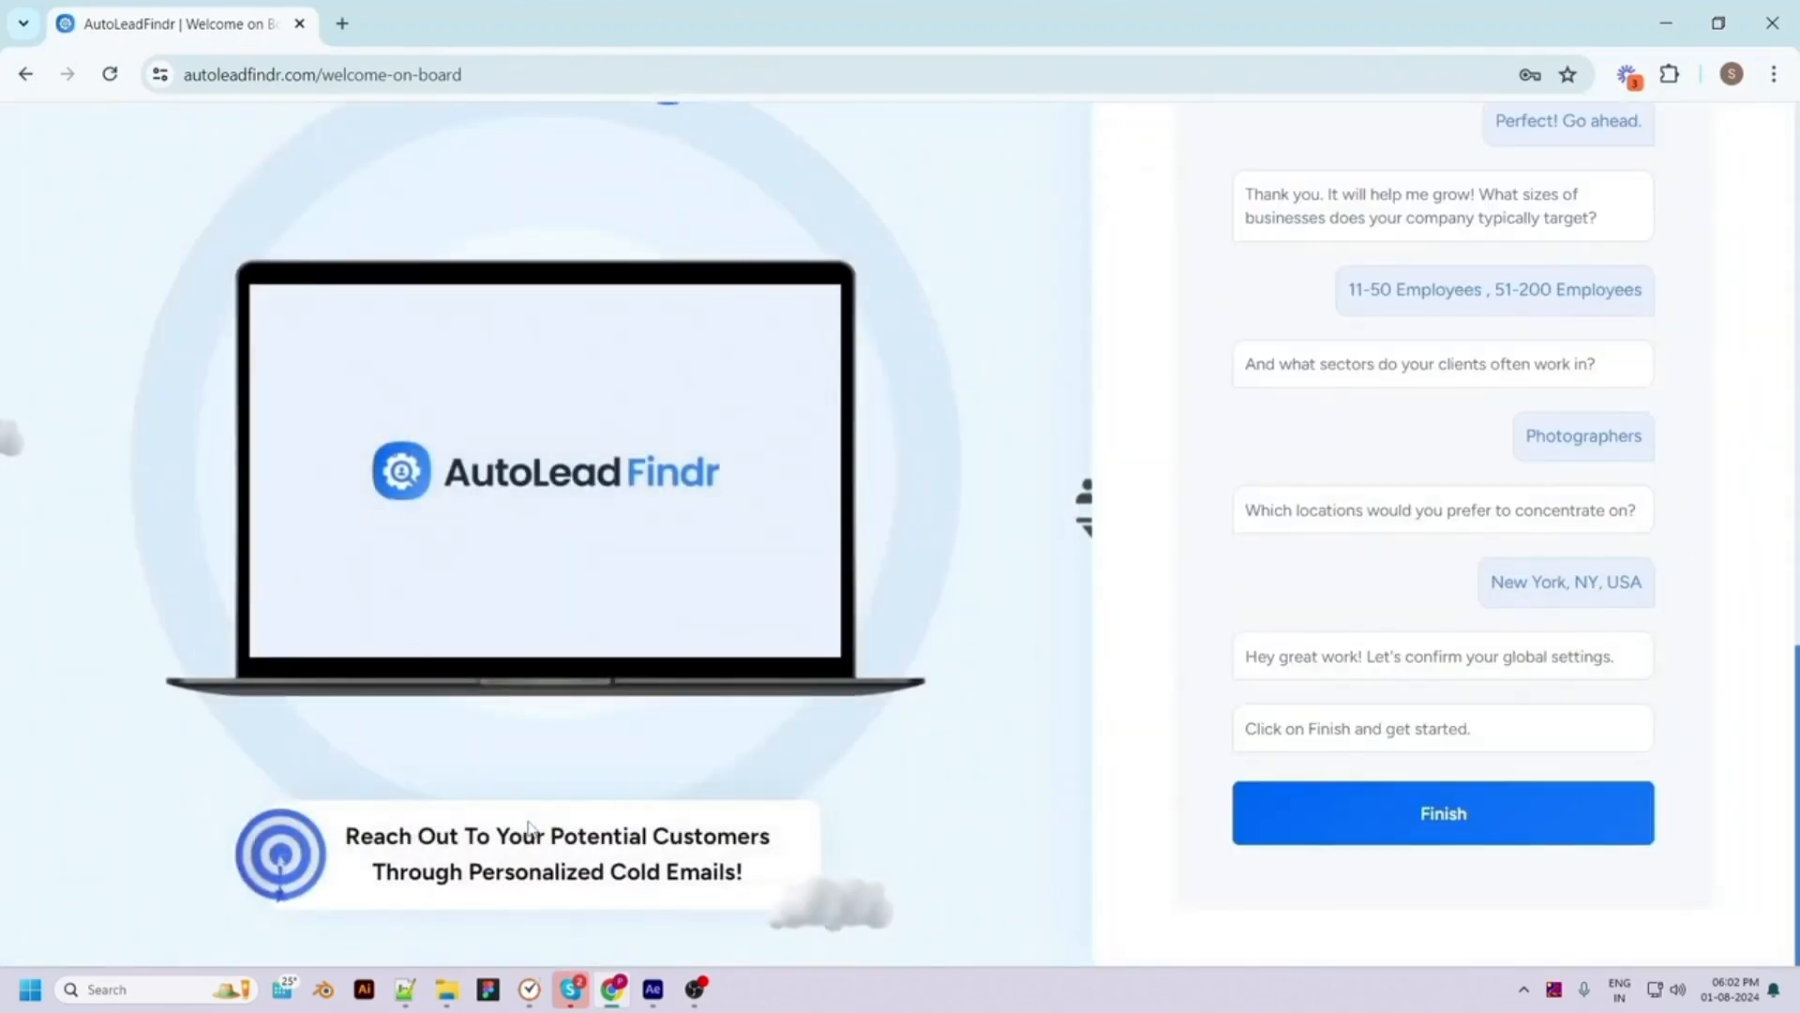
pyautogui.click(1447, 819)
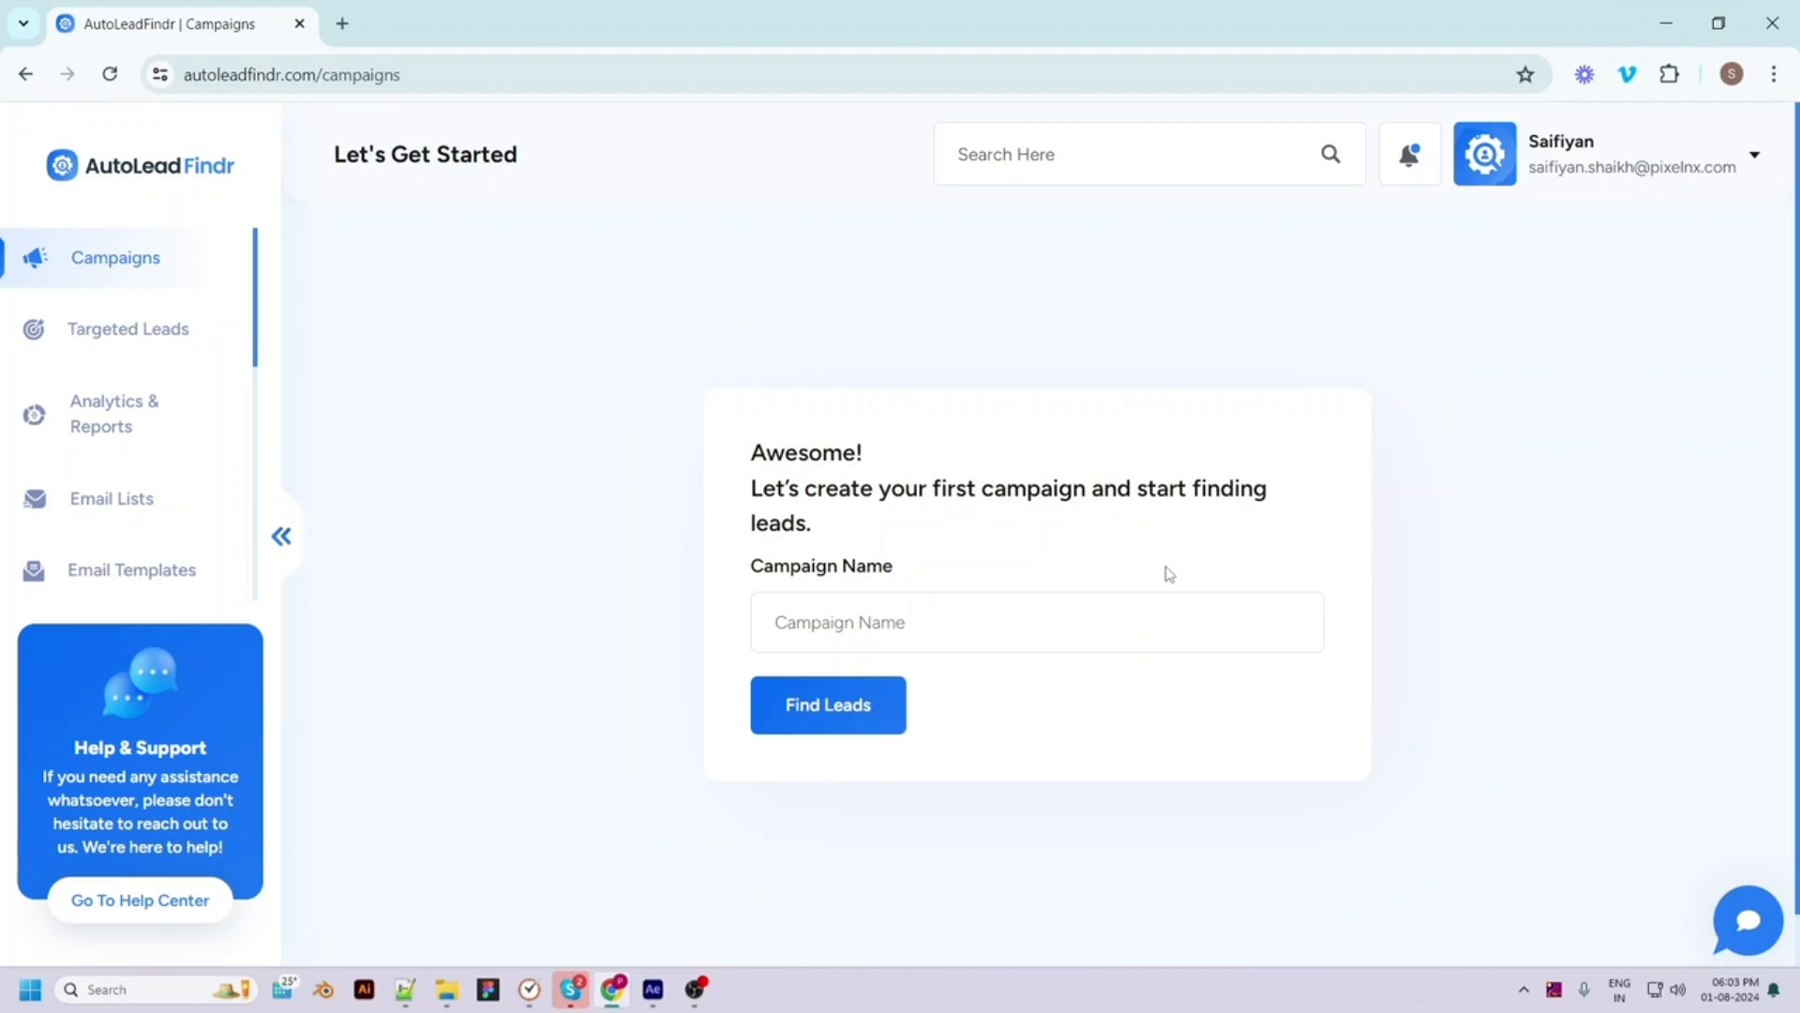
# Create the 'Photographers' campaign from the autofill suggestion and run Find Leads
pyautogui.click(841, 629)
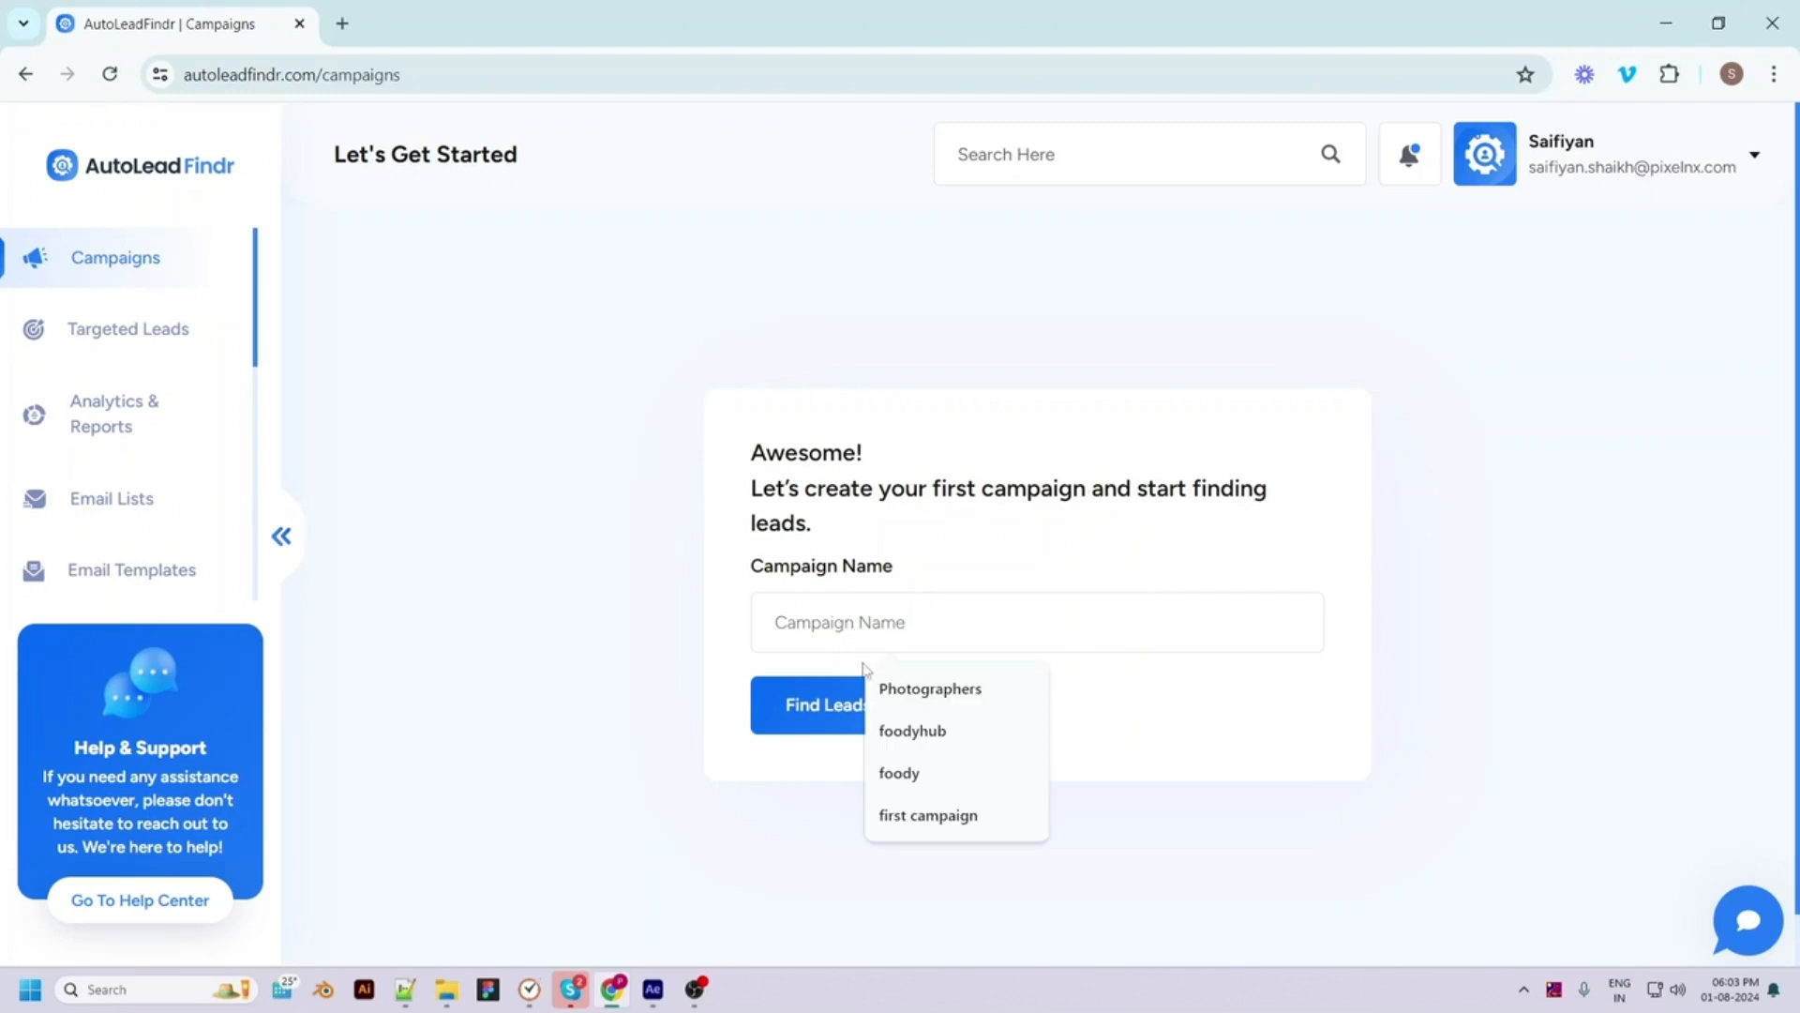
pyautogui.click(933, 688)
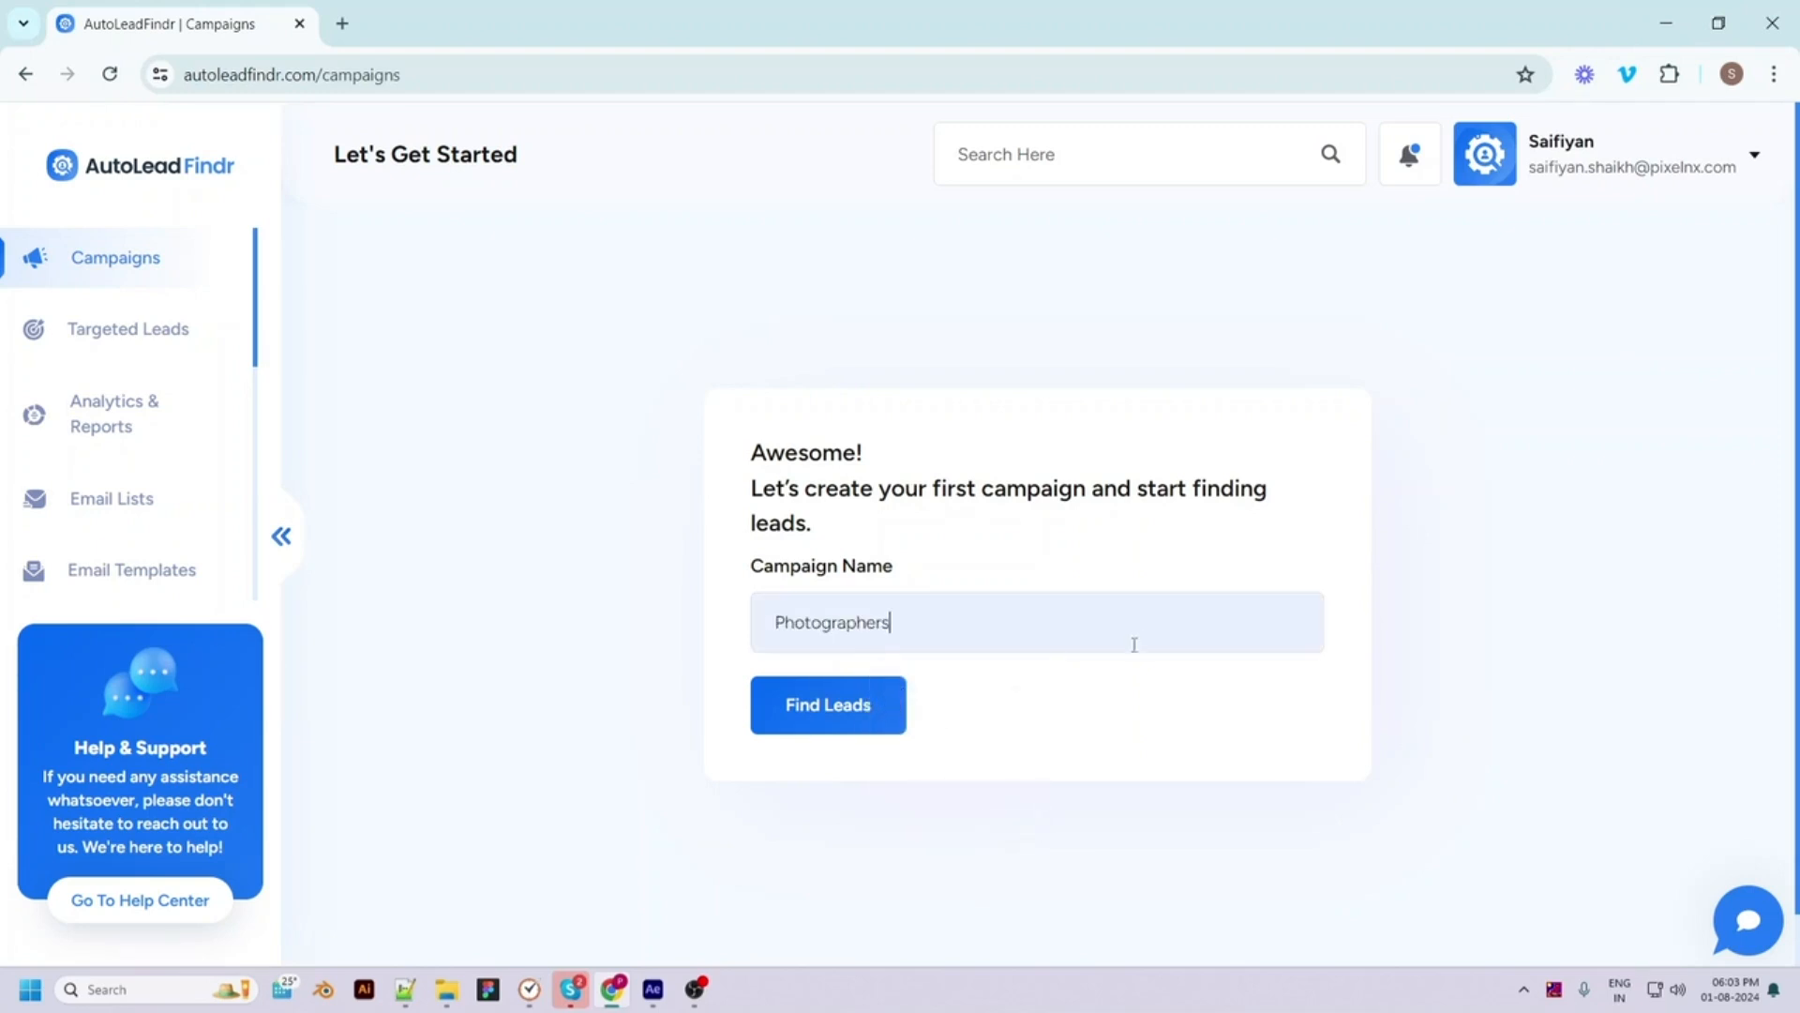
pyautogui.click(846, 717)
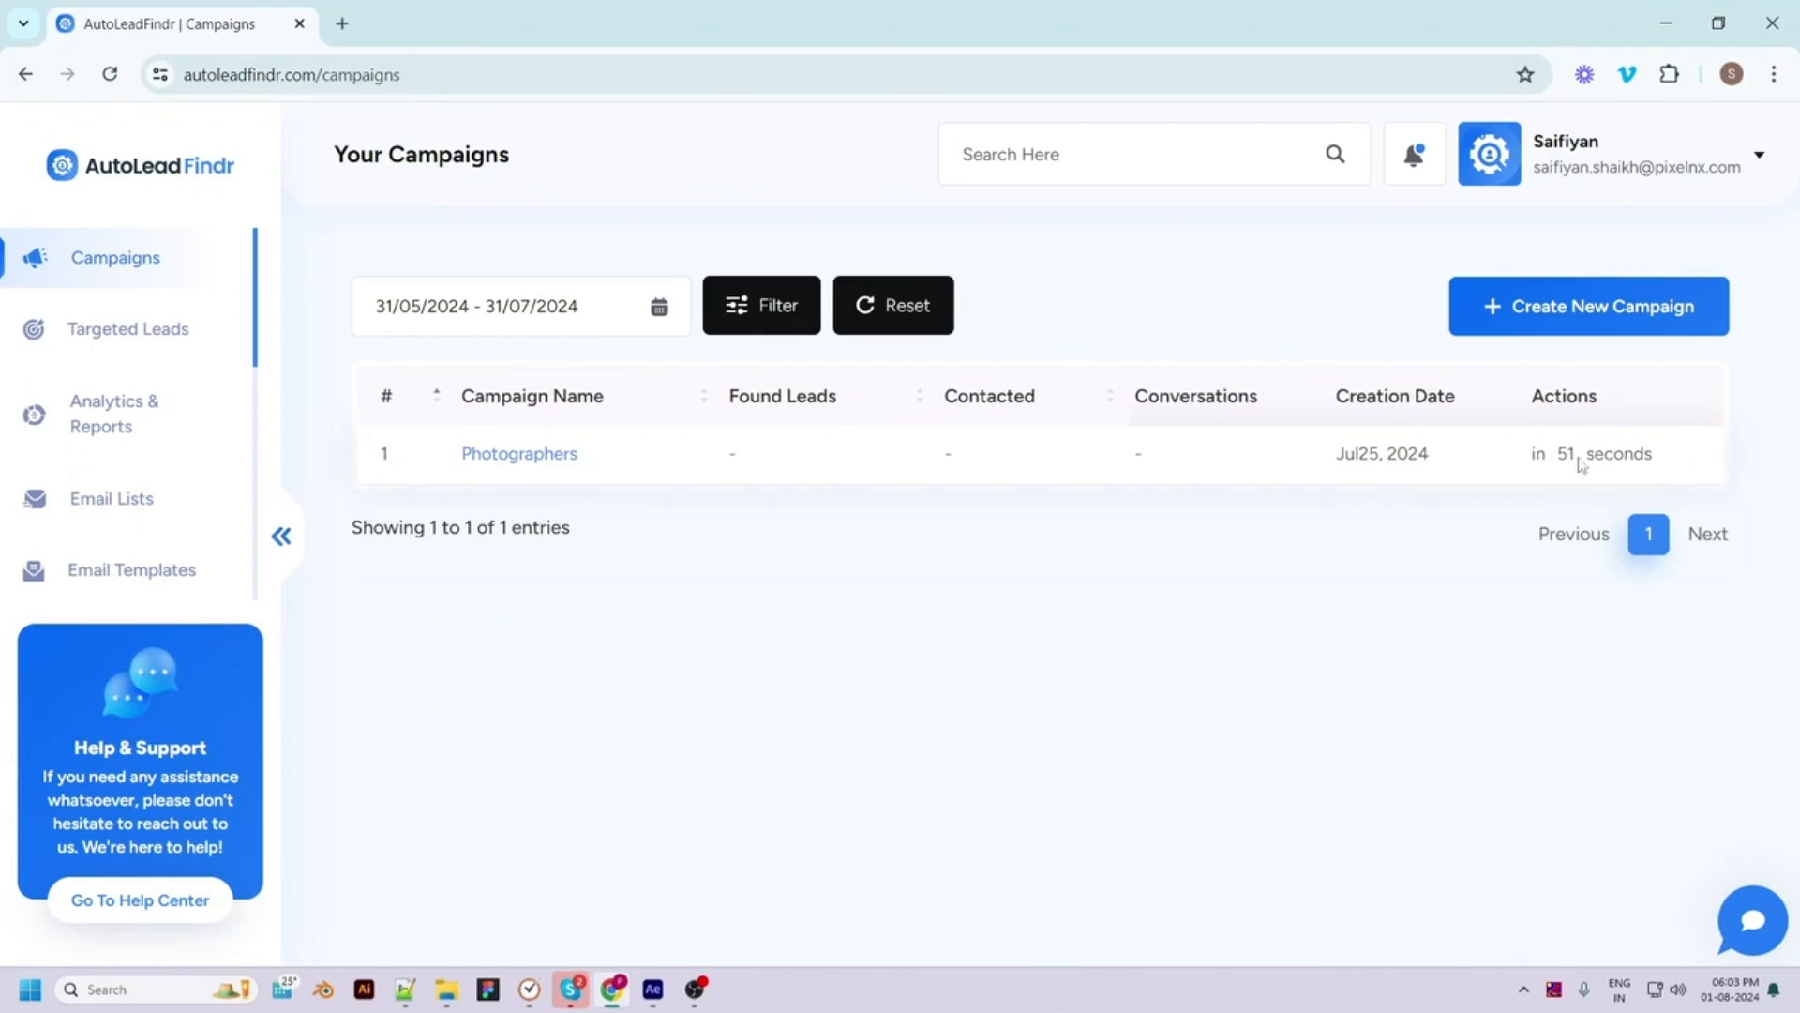
# Start a second campaign named 'foodyhub' with the suggested From Name
pyautogui.click(1557, 313)
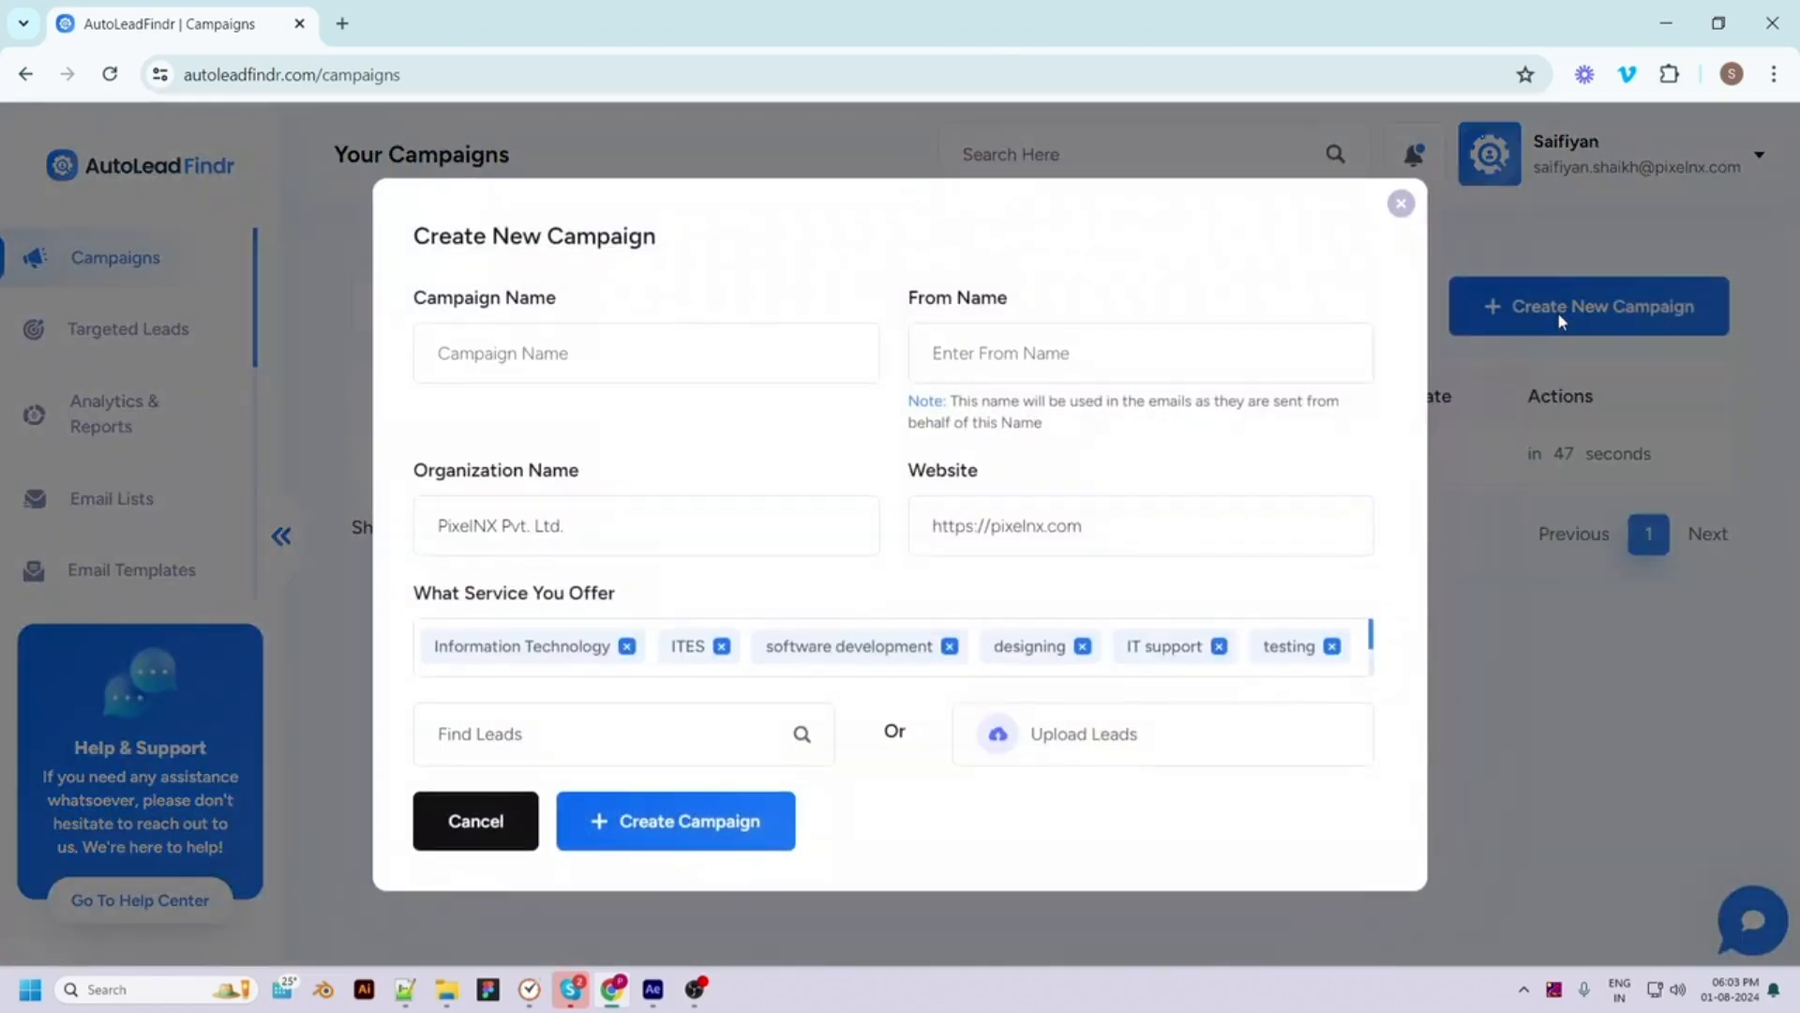
pyautogui.click(493, 351)
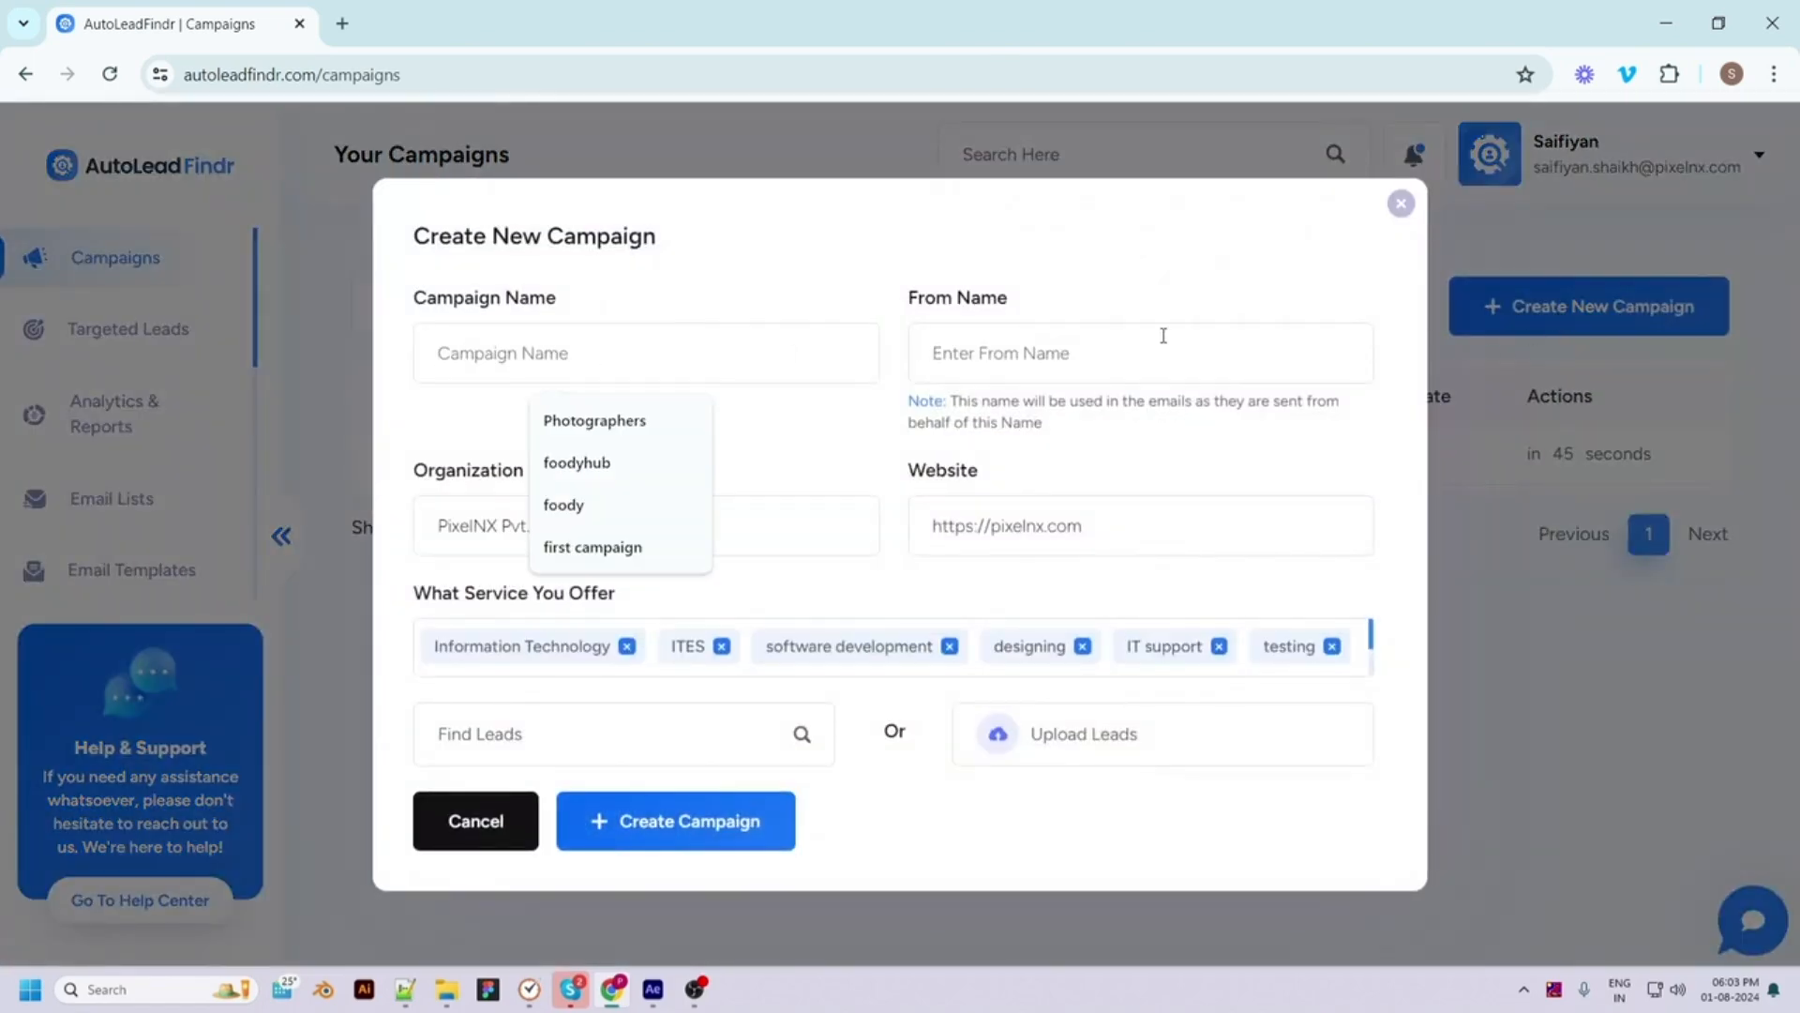
pyautogui.click(576, 462)
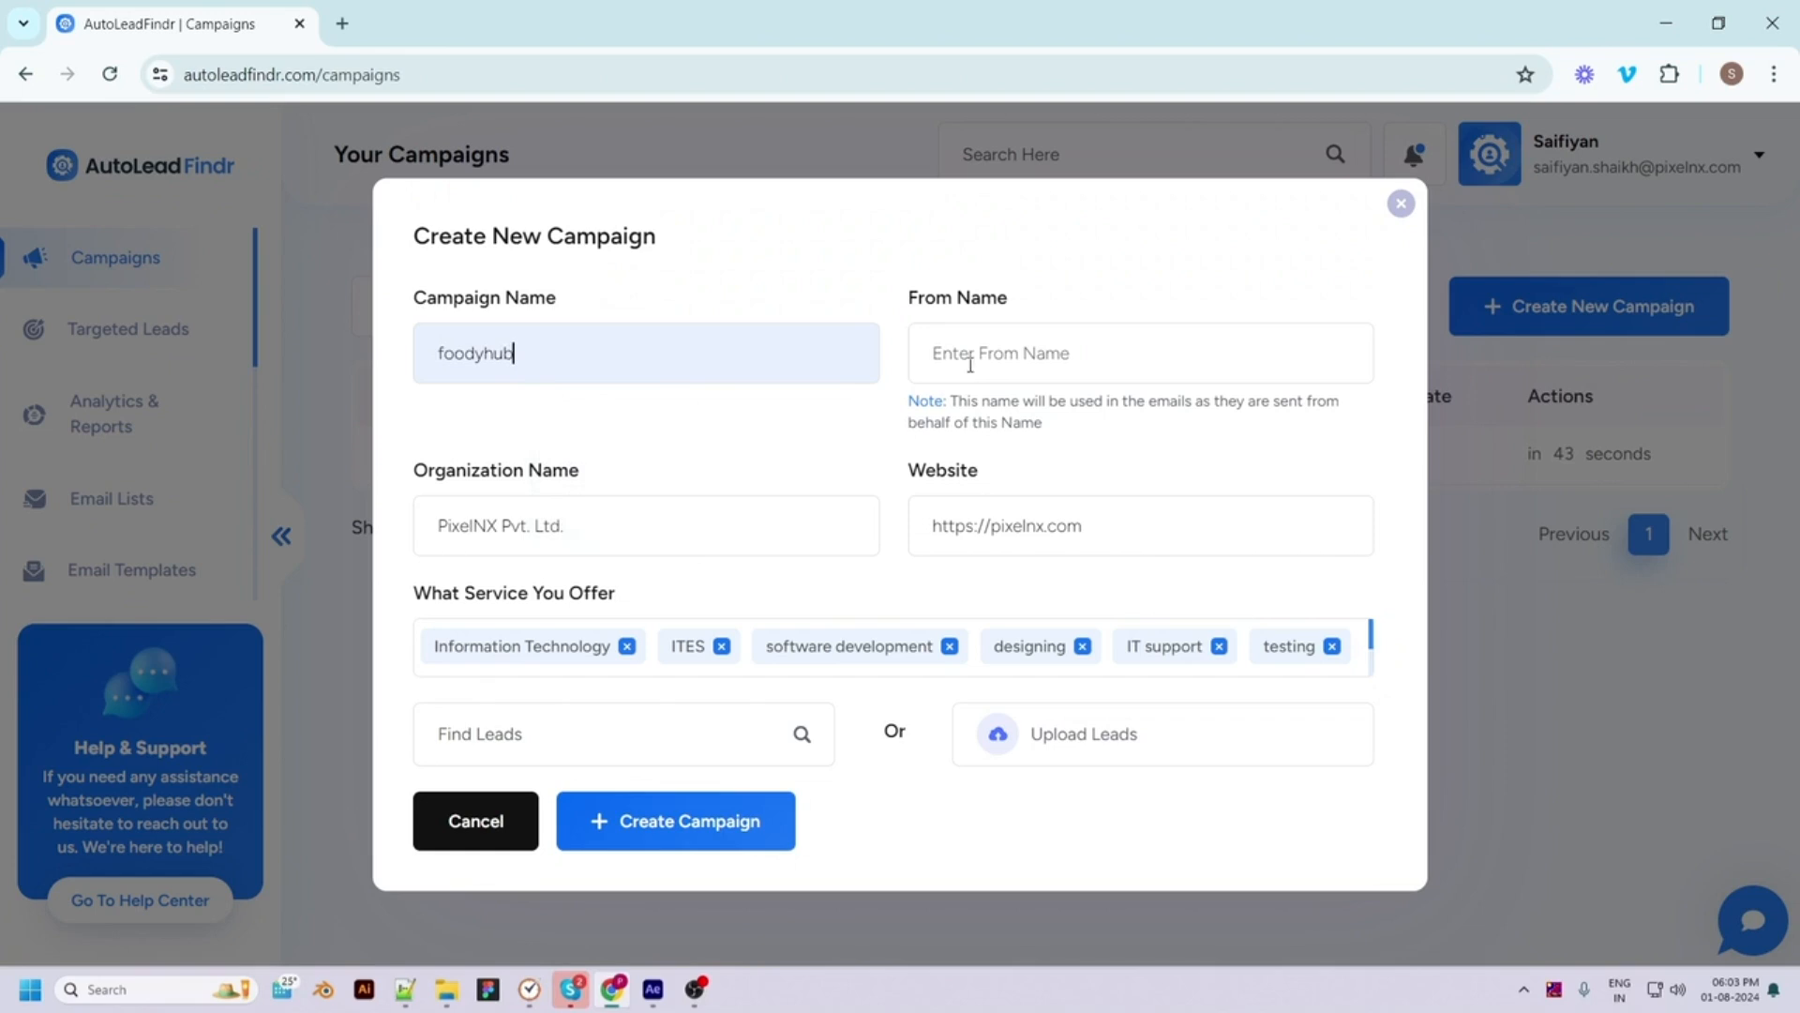
pyautogui.click(965, 353)
pyautogui.click(1048, 466)
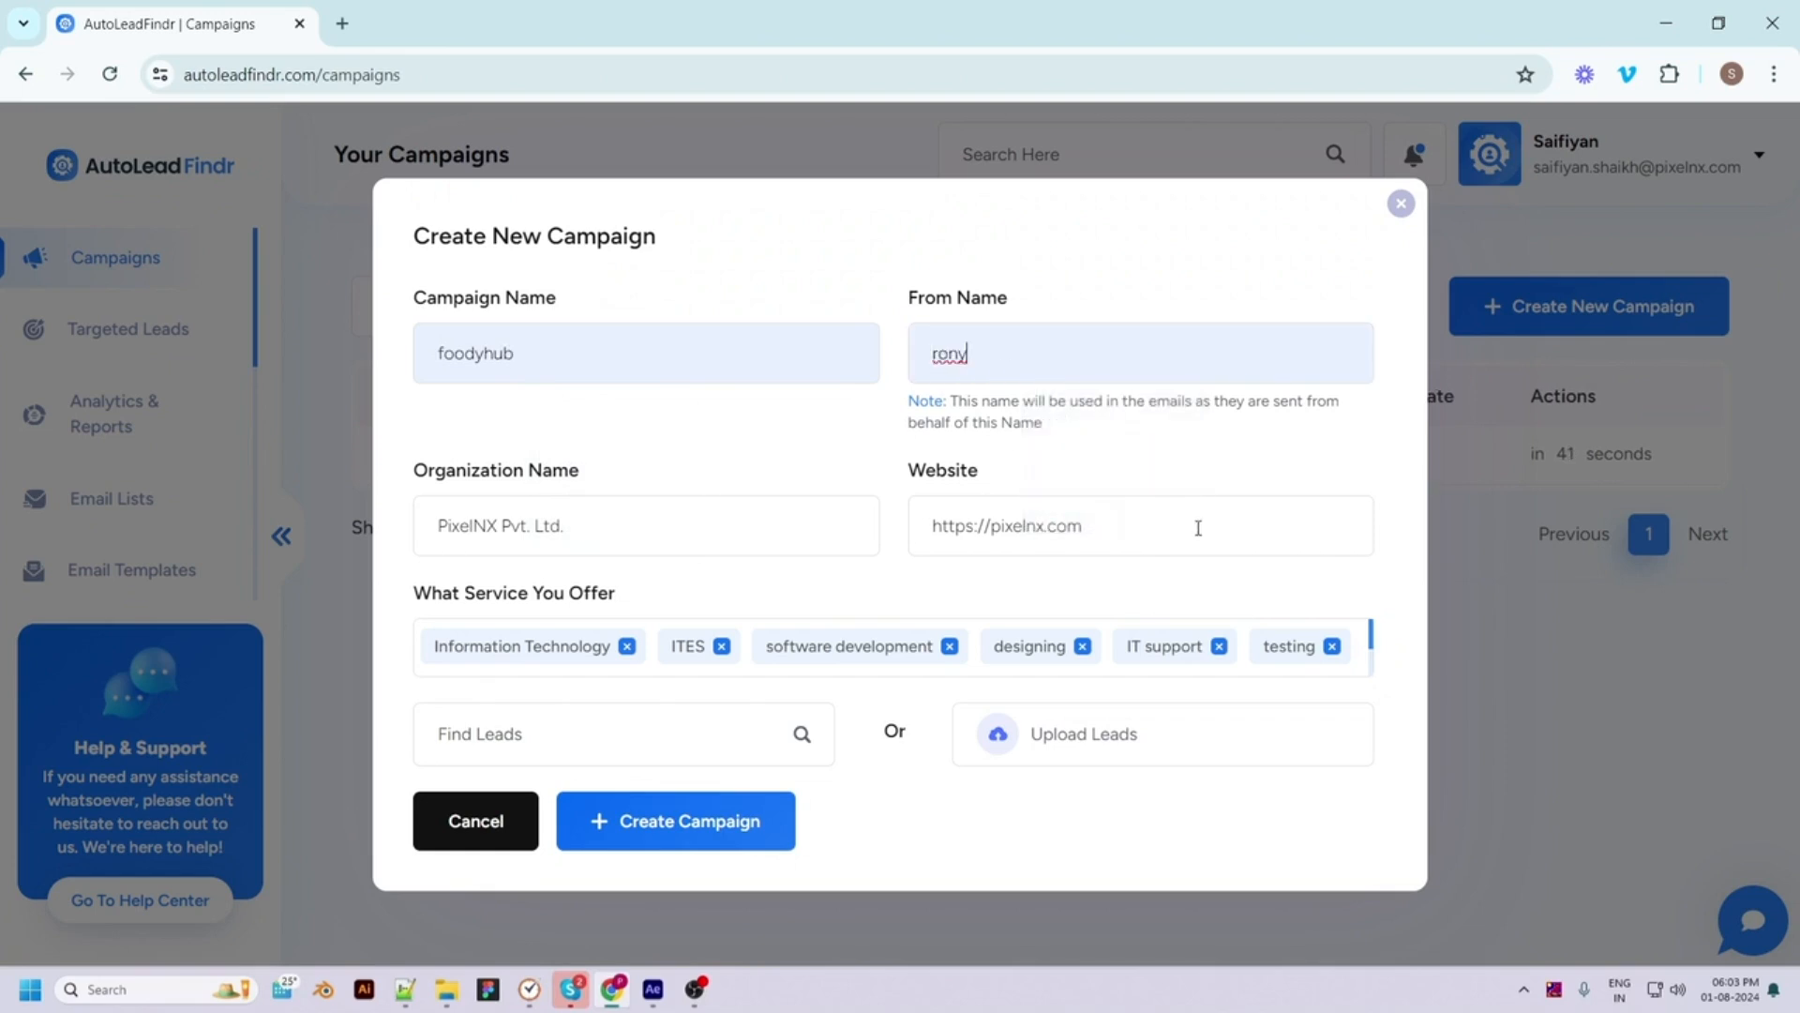
pyautogui.scroll(-1, 1352, 667)
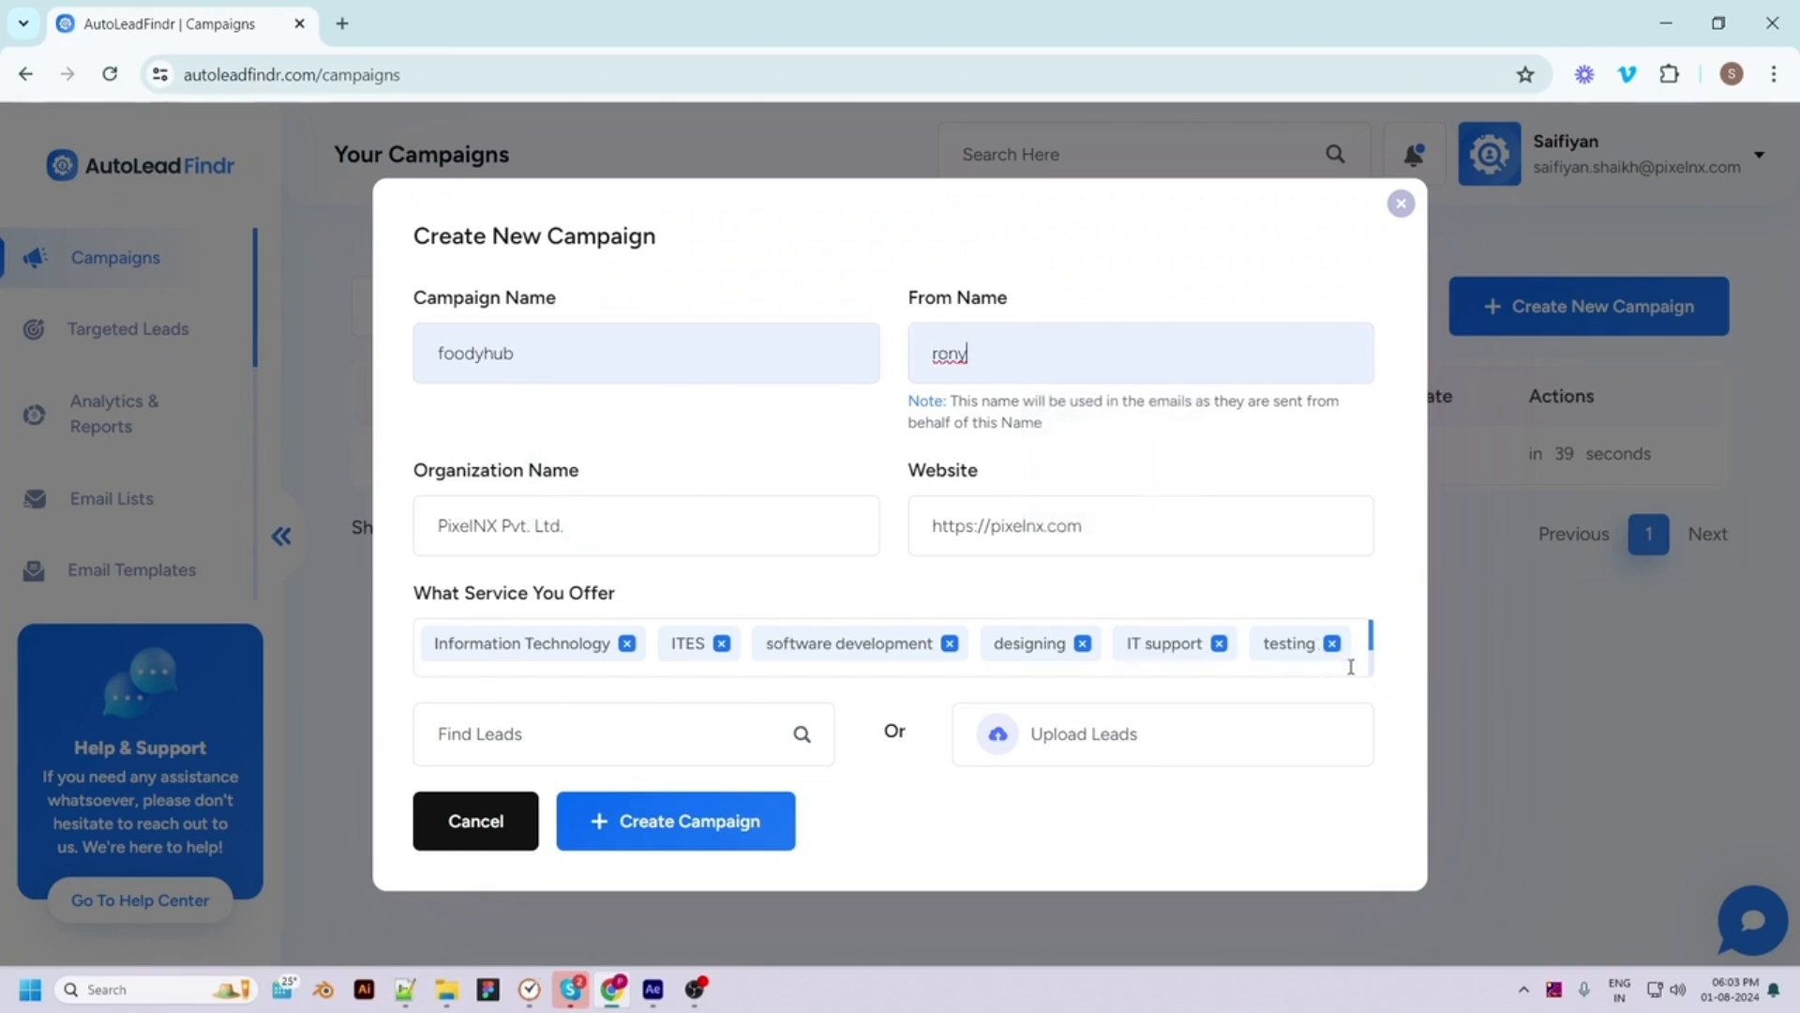
pyautogui.scroll(-3, 1352, 666)
pyautogui.click(1260, 656)
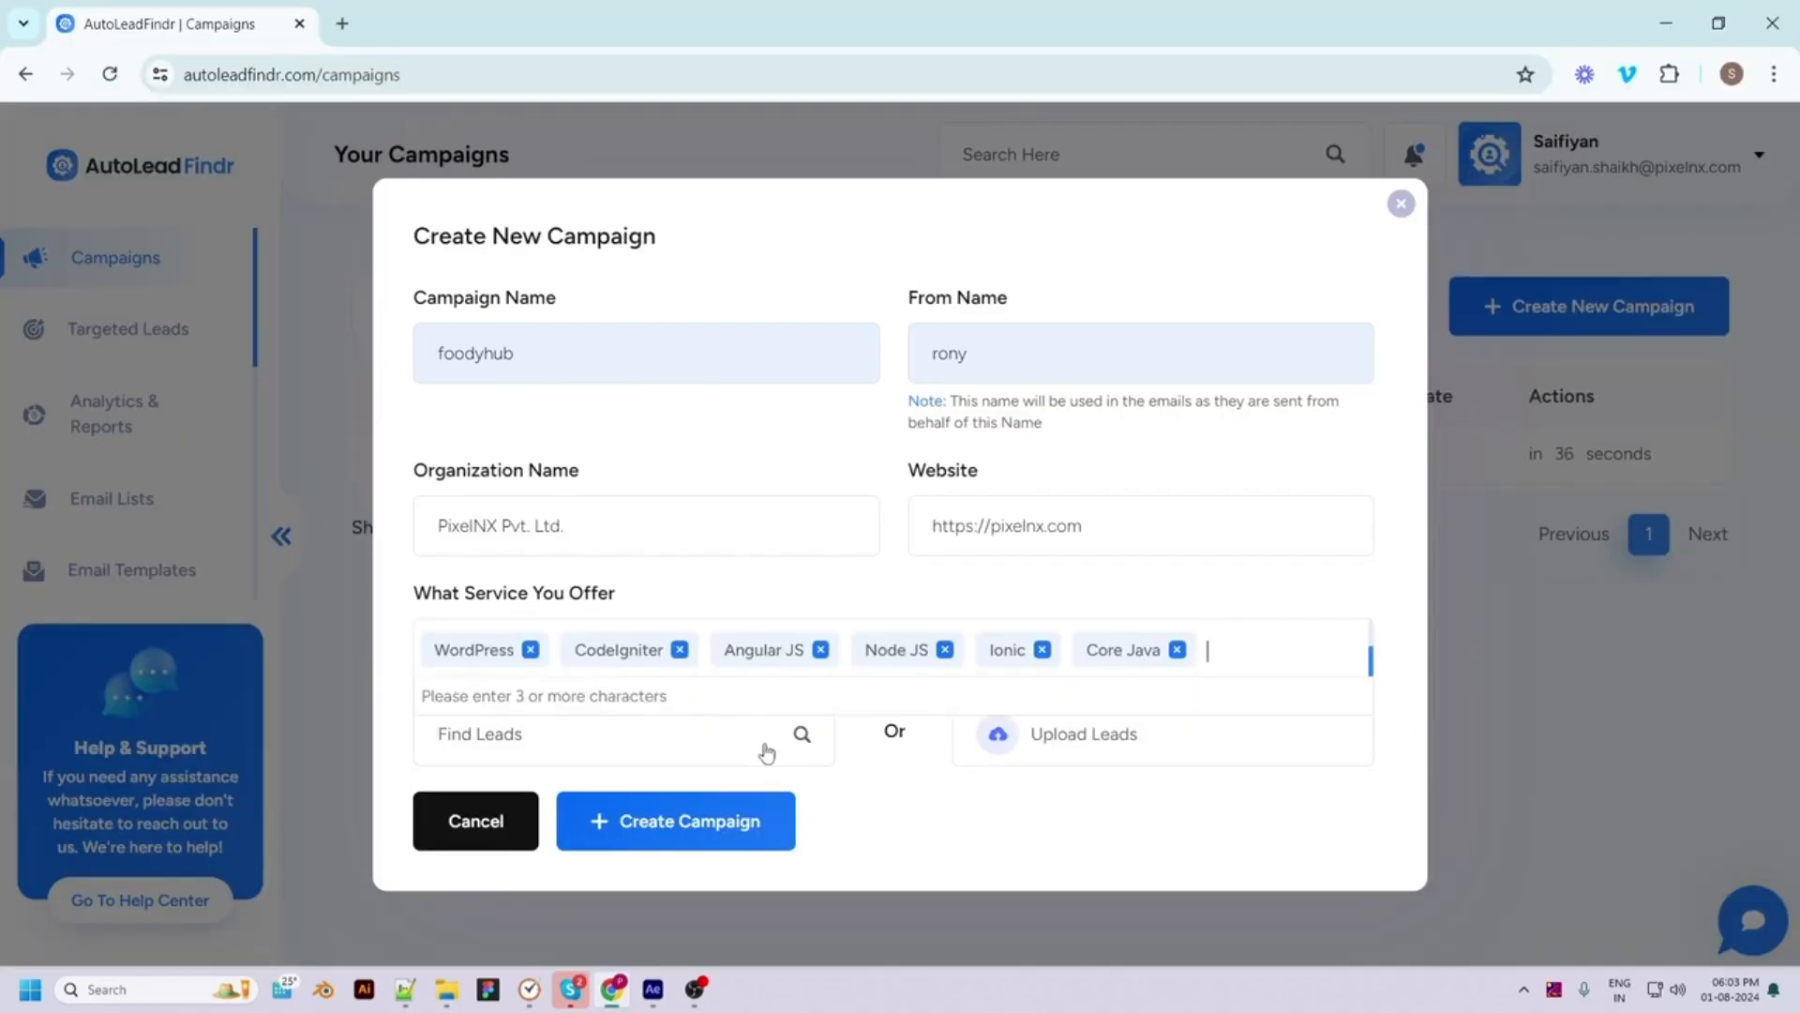
# Try lead options (CSV upload, then Realtors in Usa) and close the form unsaved
pyautogui.click(1060, 747)
pyautogui.scroll(-1, 1009, 787)
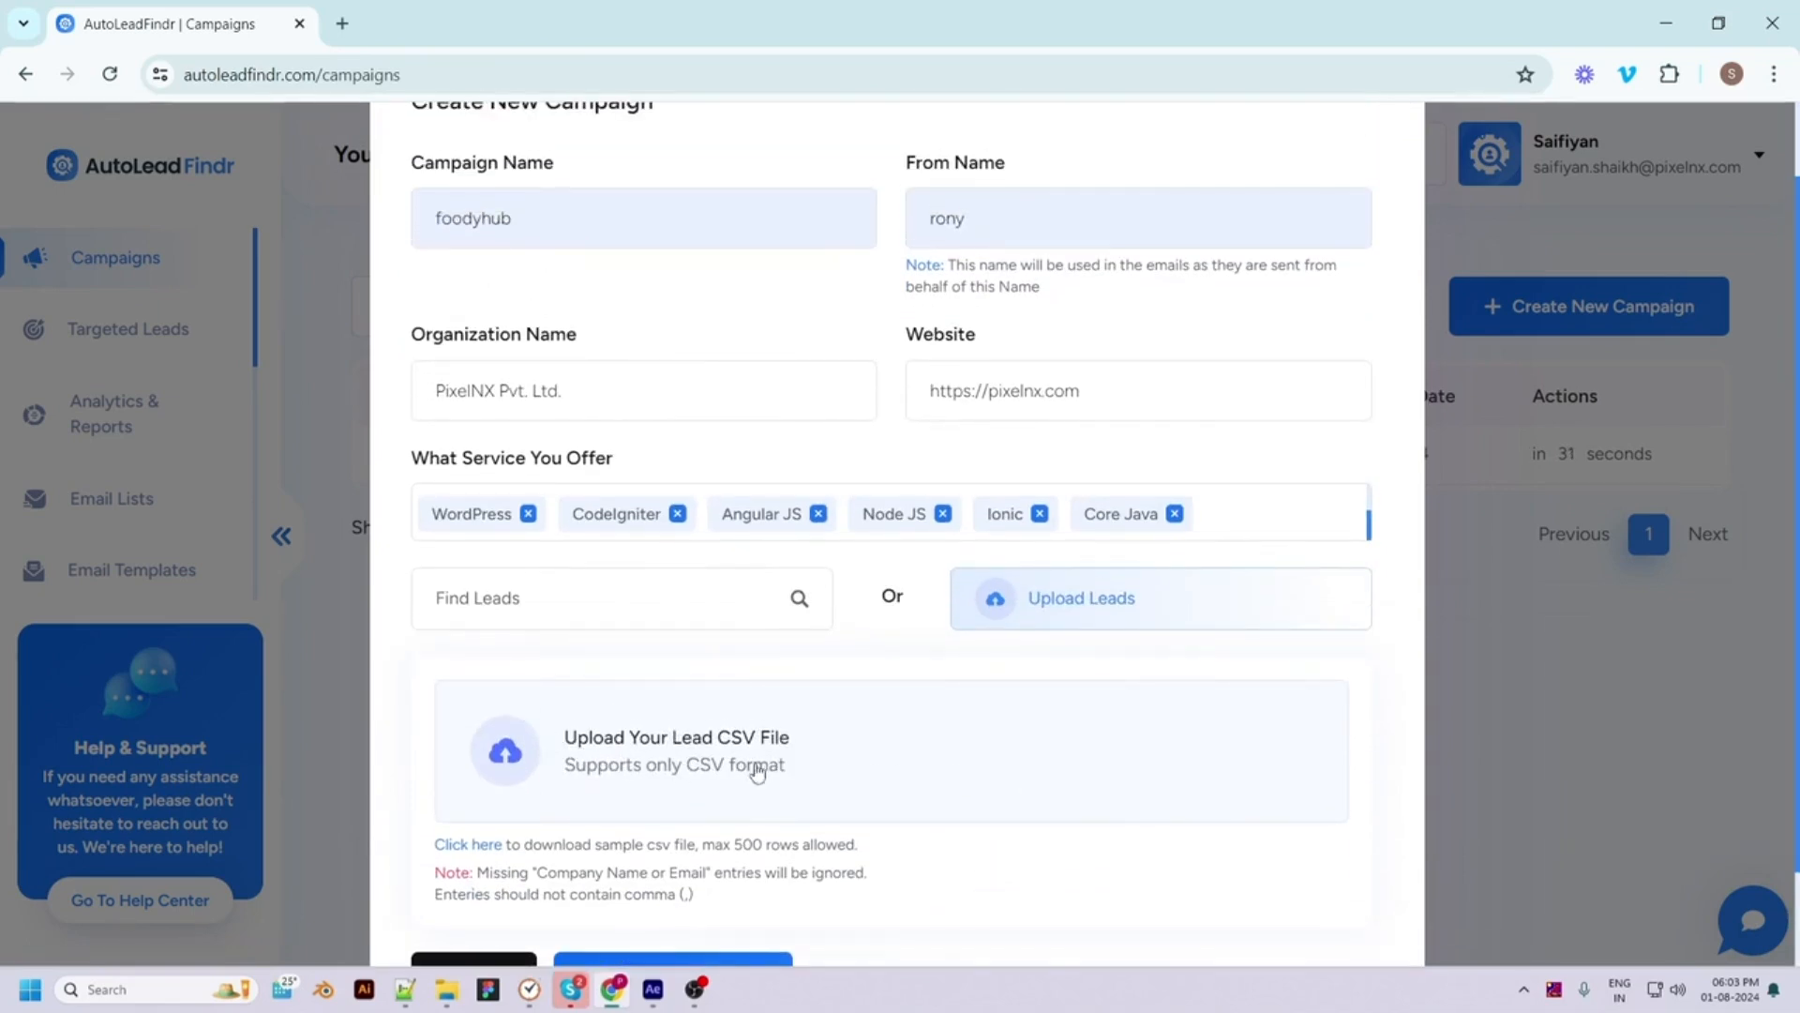
pyautogui.scroll(-1, 696, 771)
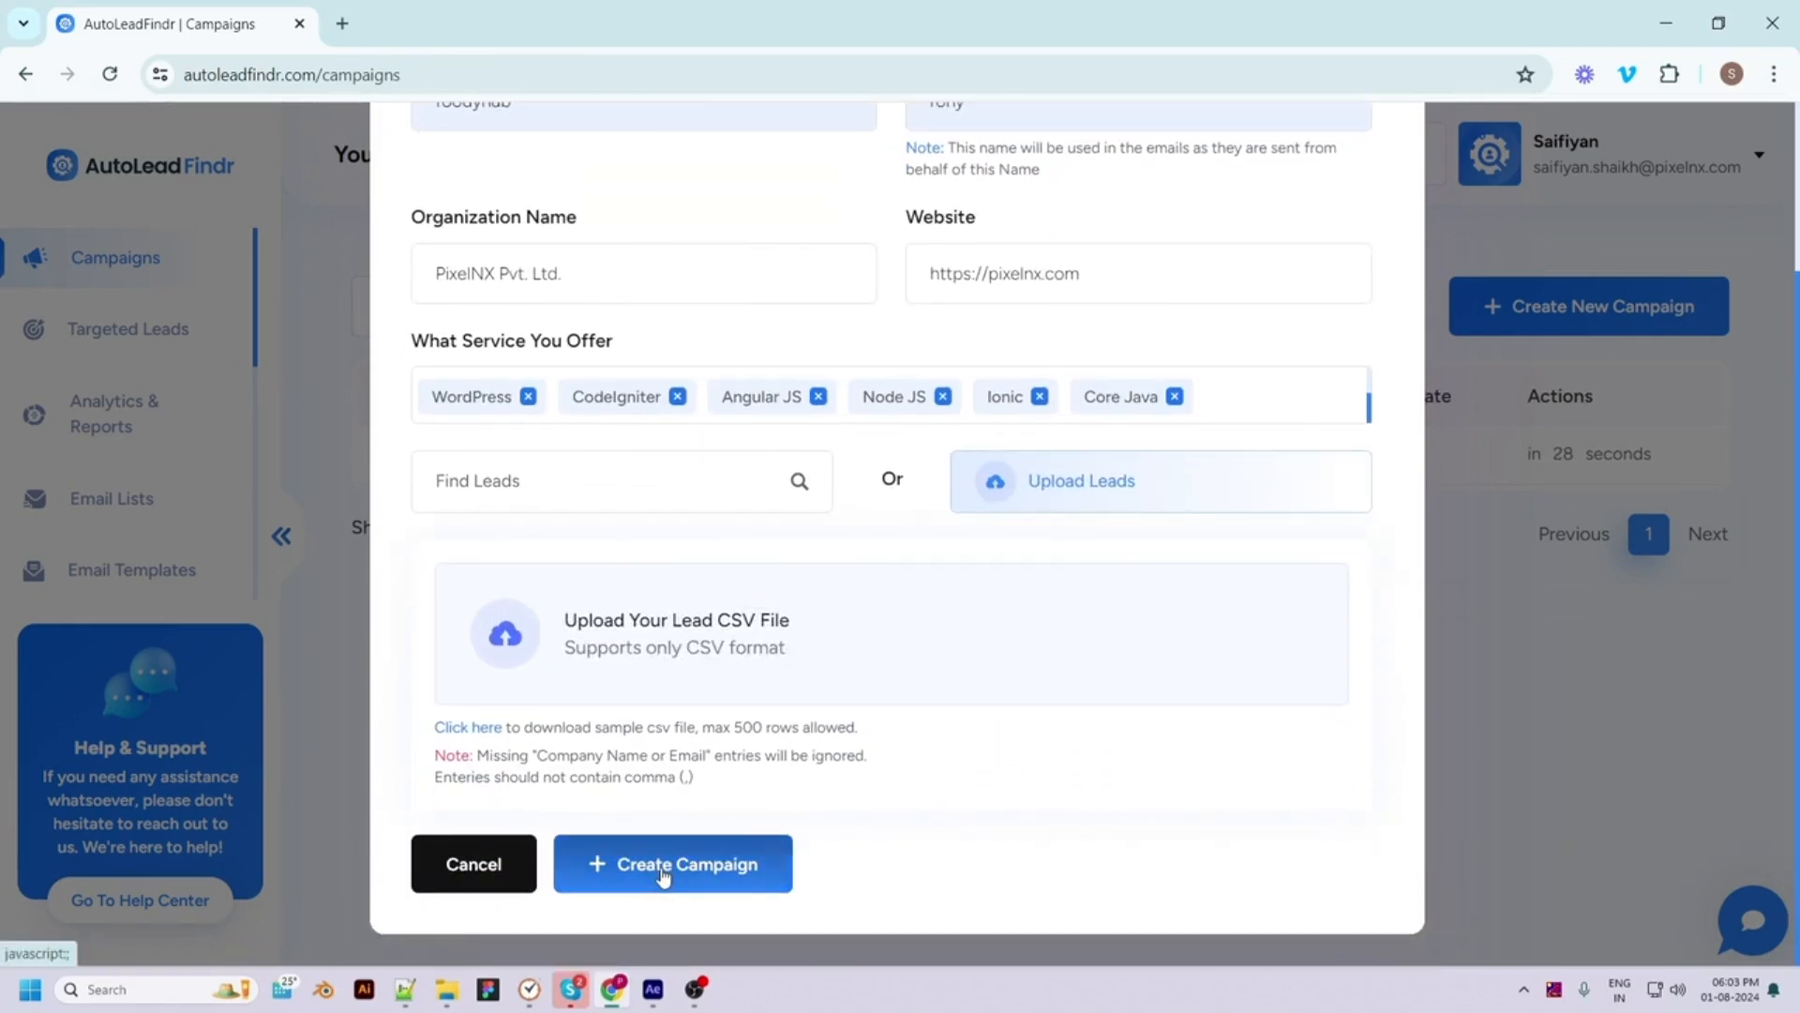
pyautogui.click(778, 484)
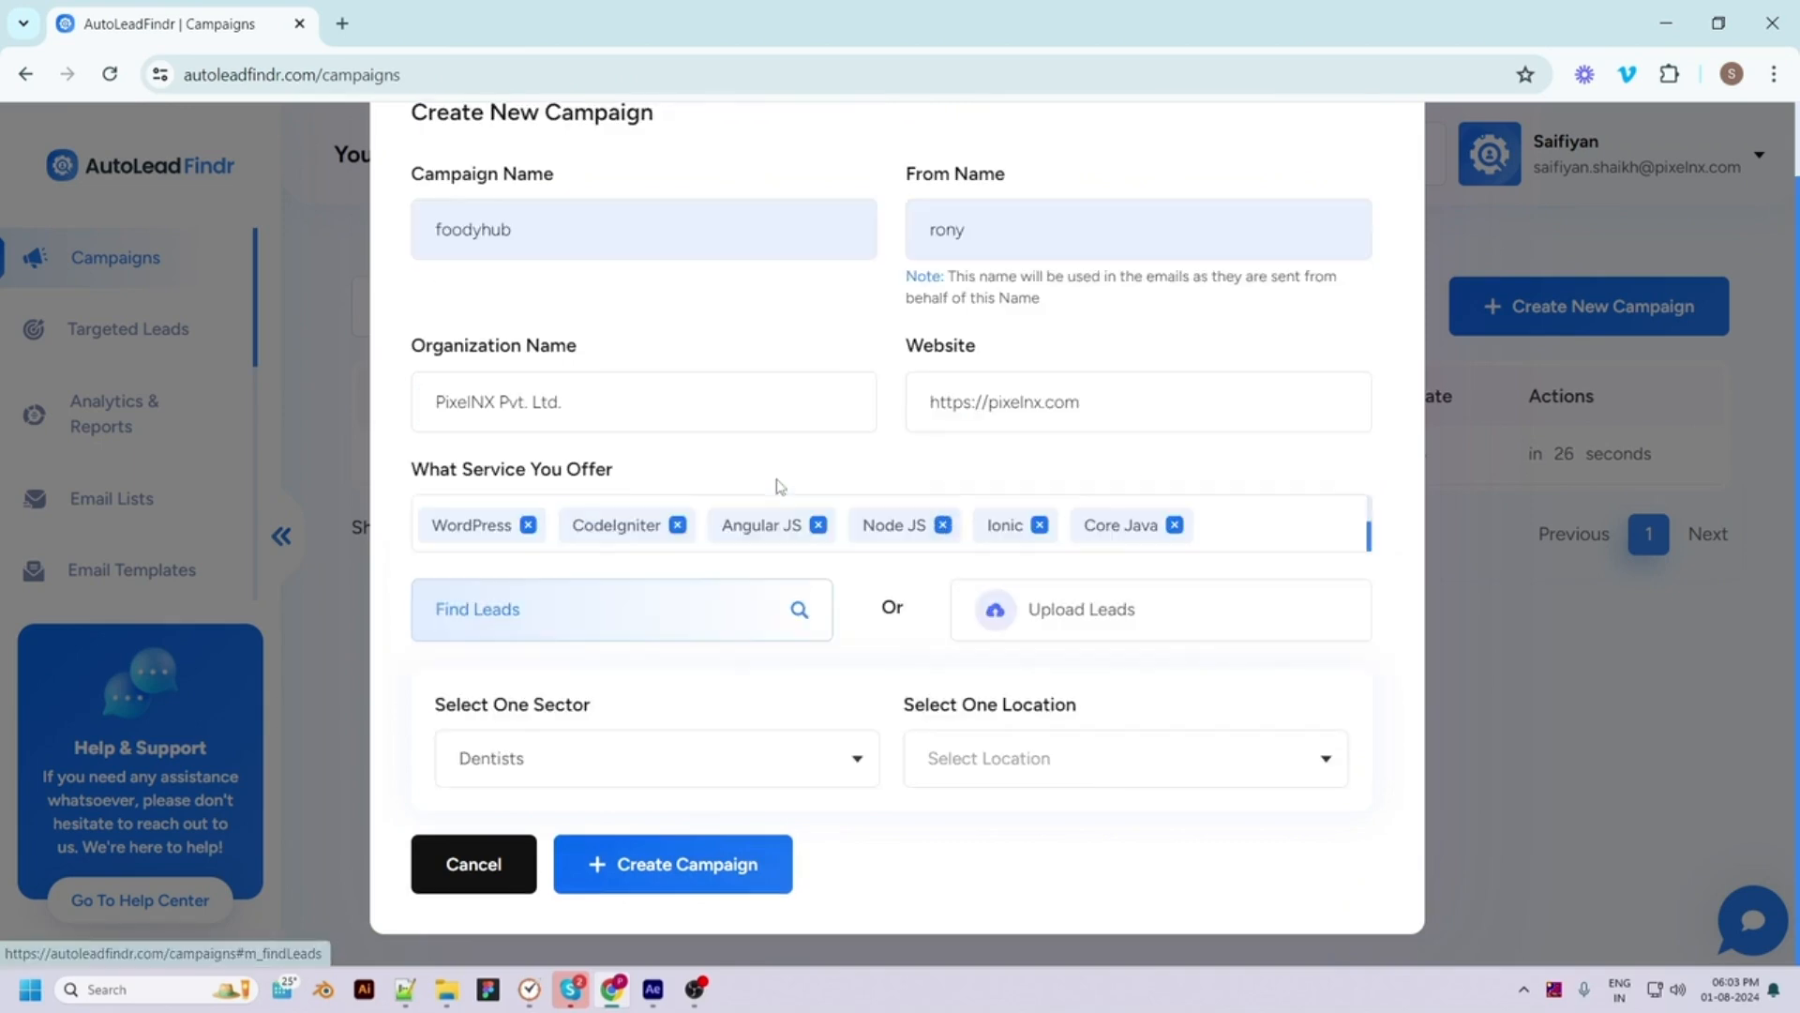
pyautogui.click(631, 764)
pyautogui.click(522, 892)
pyautogui.click(1025, 764)
pyautogui.write('usa')
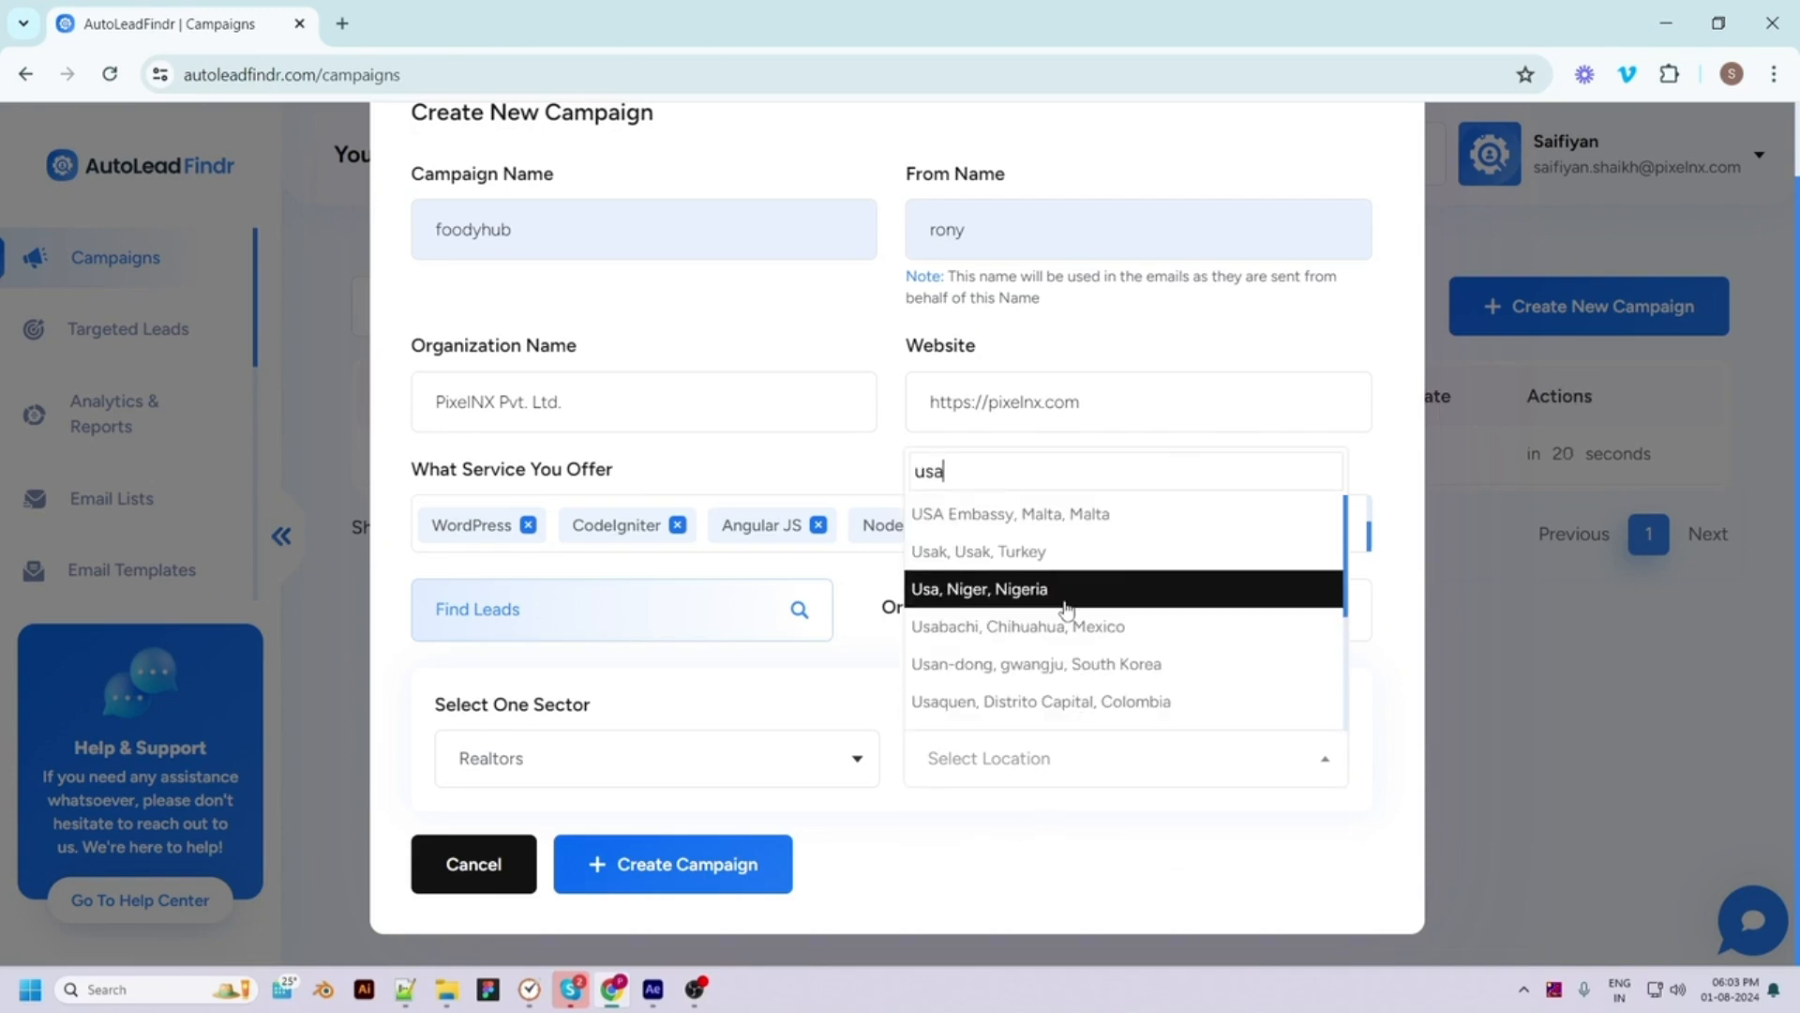
pyautogui.click(1055, 600)
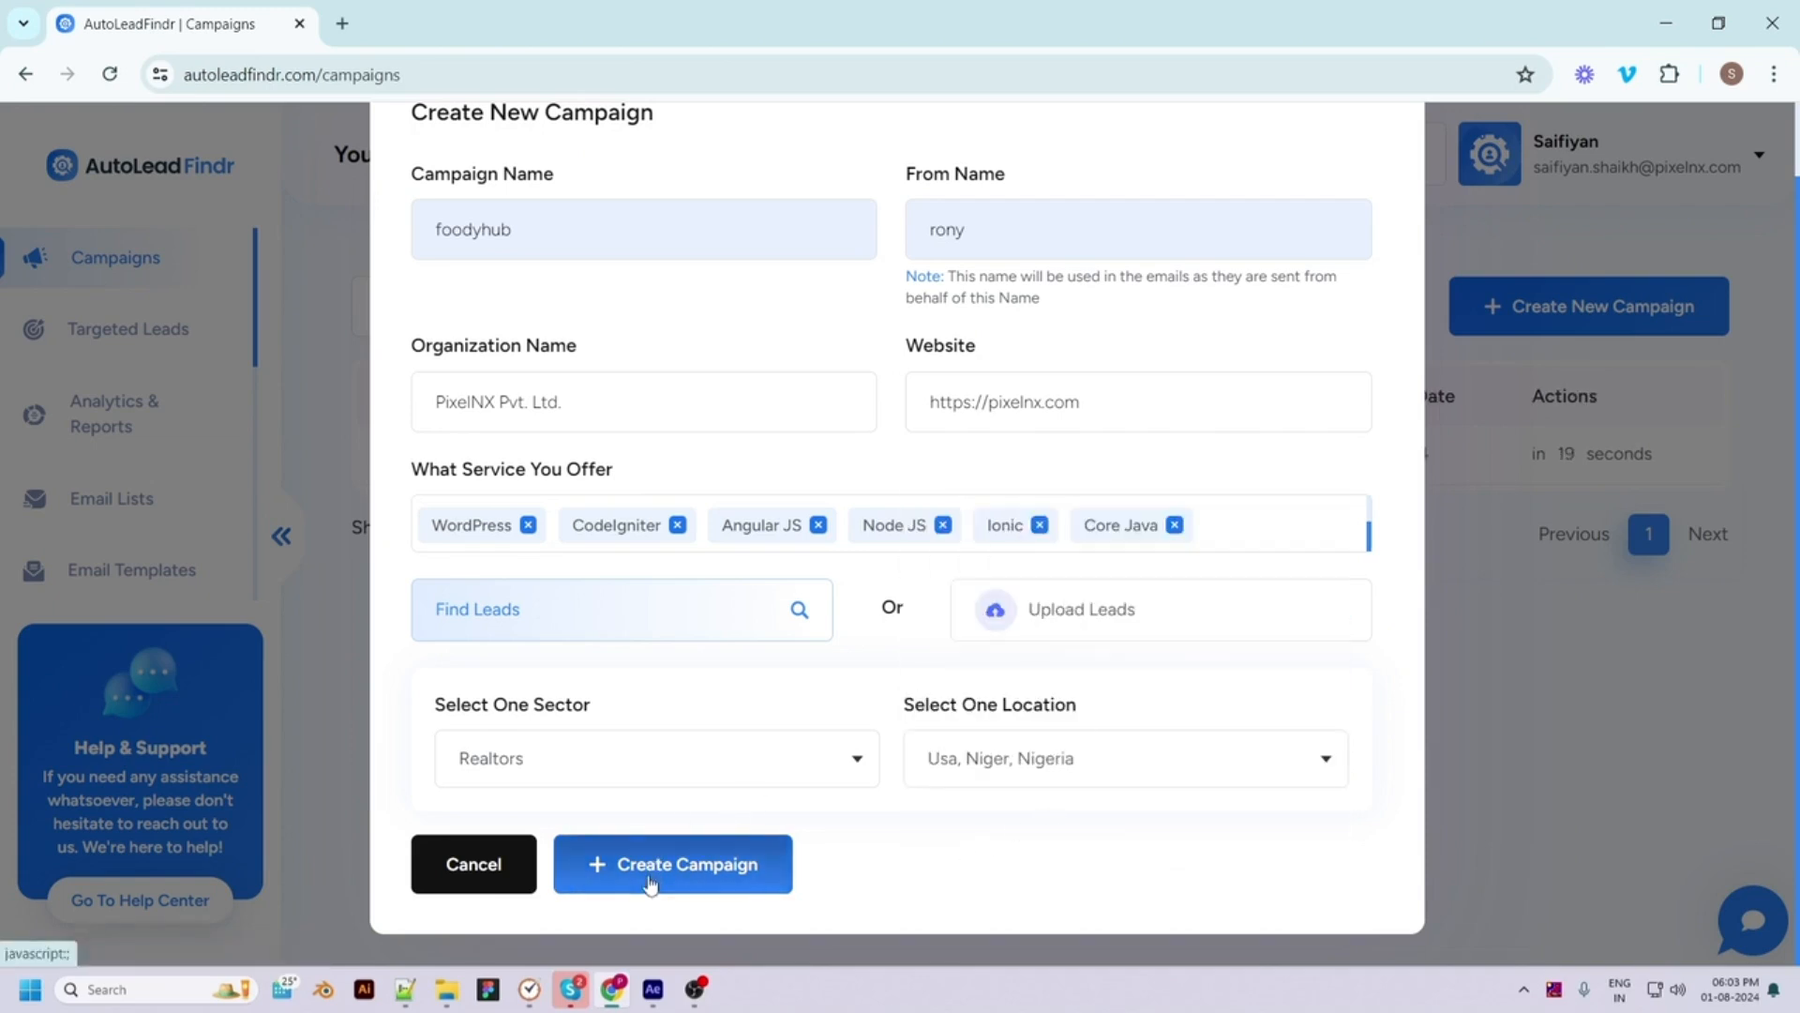
pyautogui.scroll(2, 984, 595)
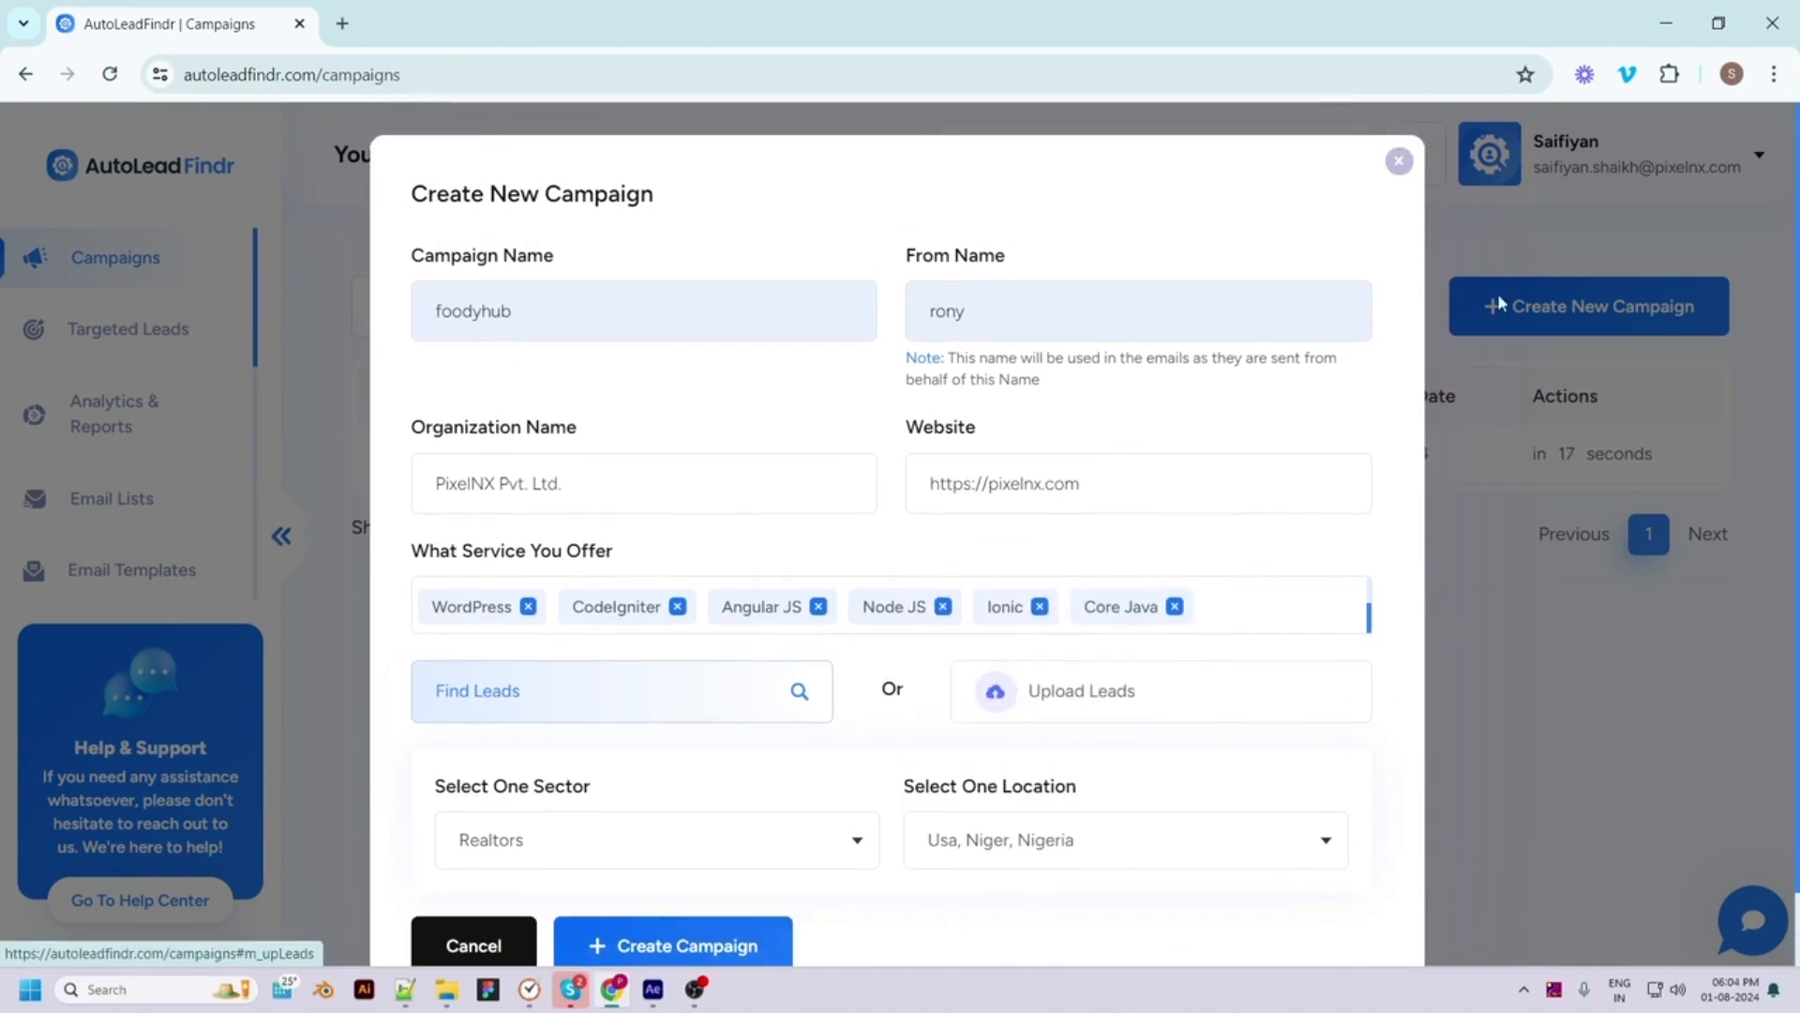
pyautogui.click(1399, 160)
pyautogui.scroll(-4, 125, 474)
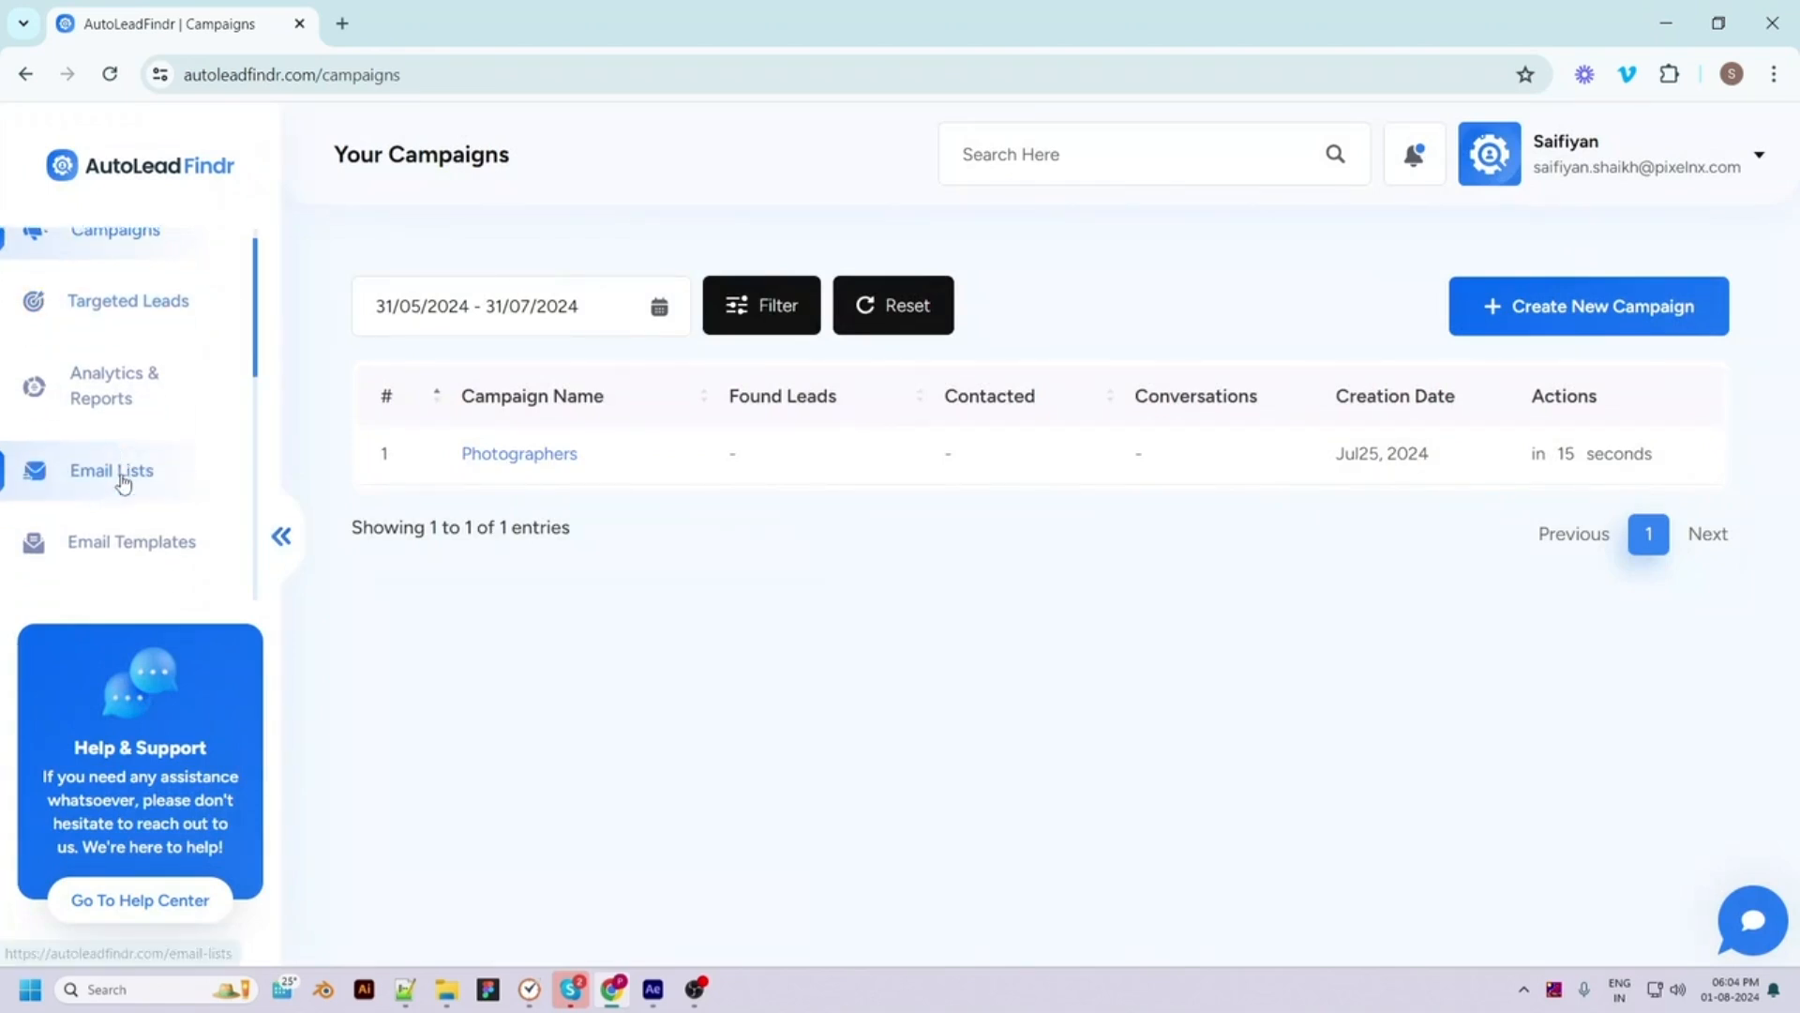
pyautogui.scroll(1, 153, 430)
pyautogui.scroll(-4, 156, 447)
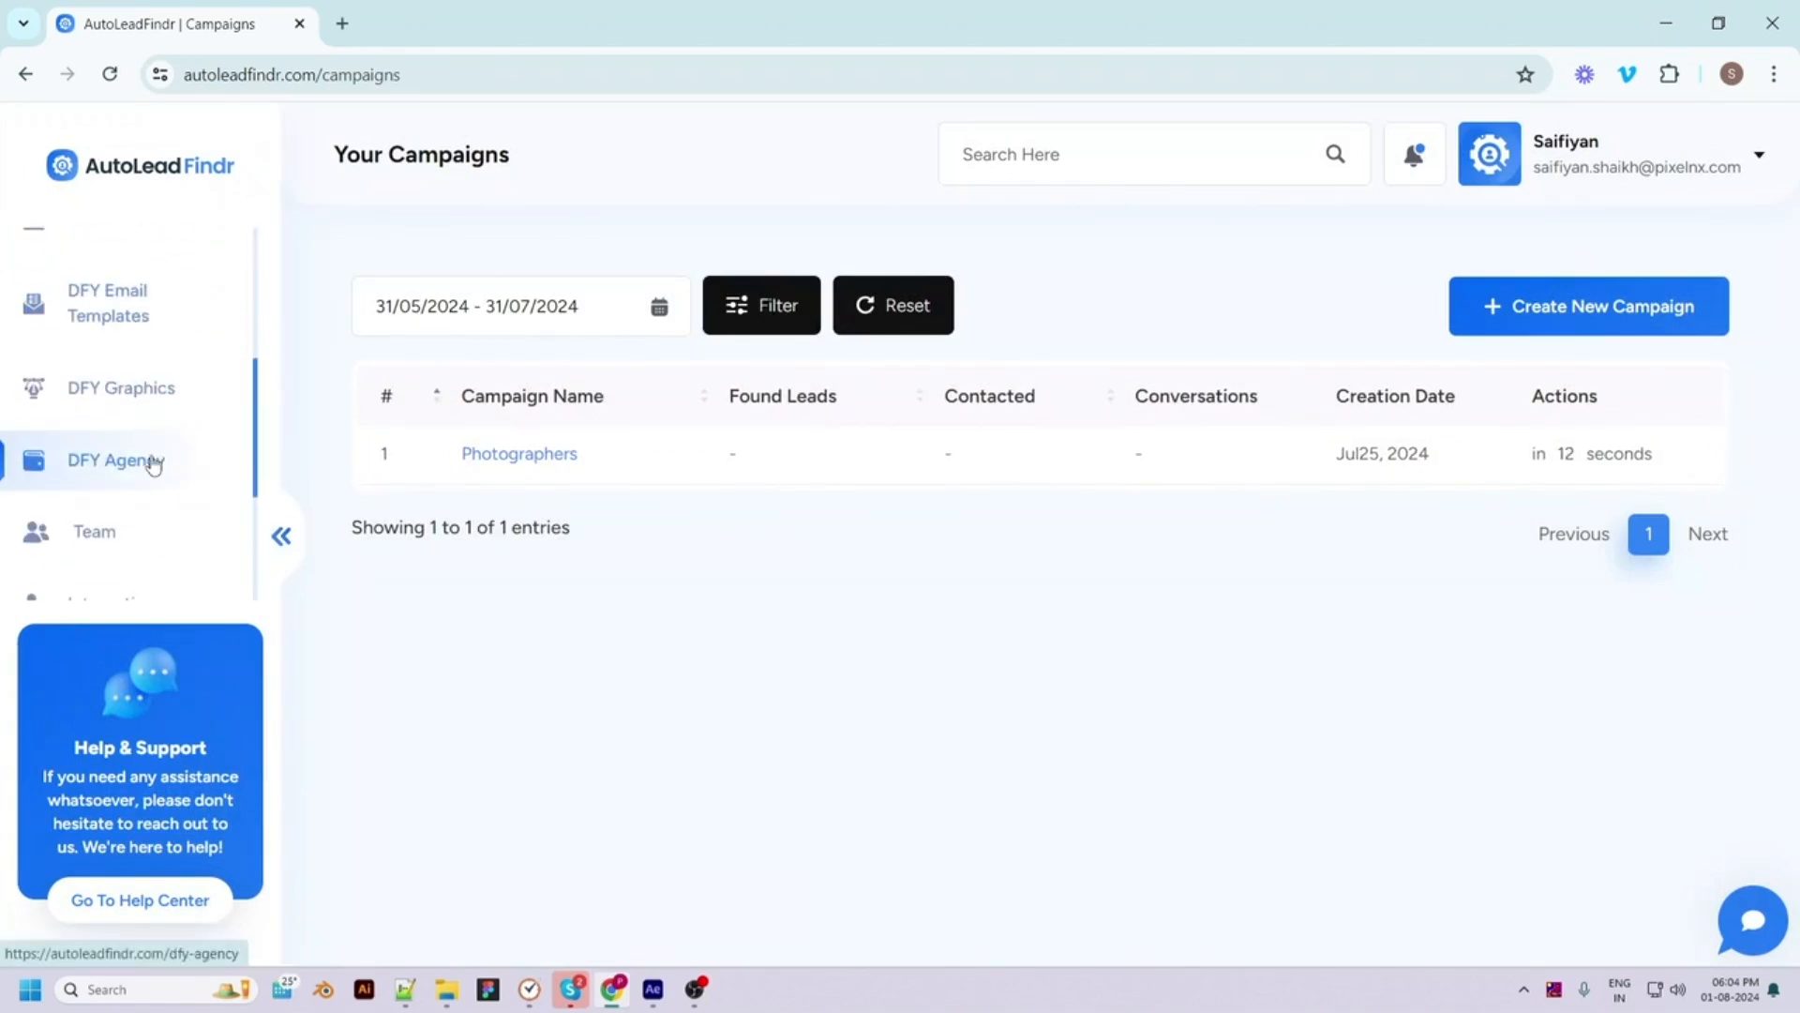
pyautogui.click(155, 386)
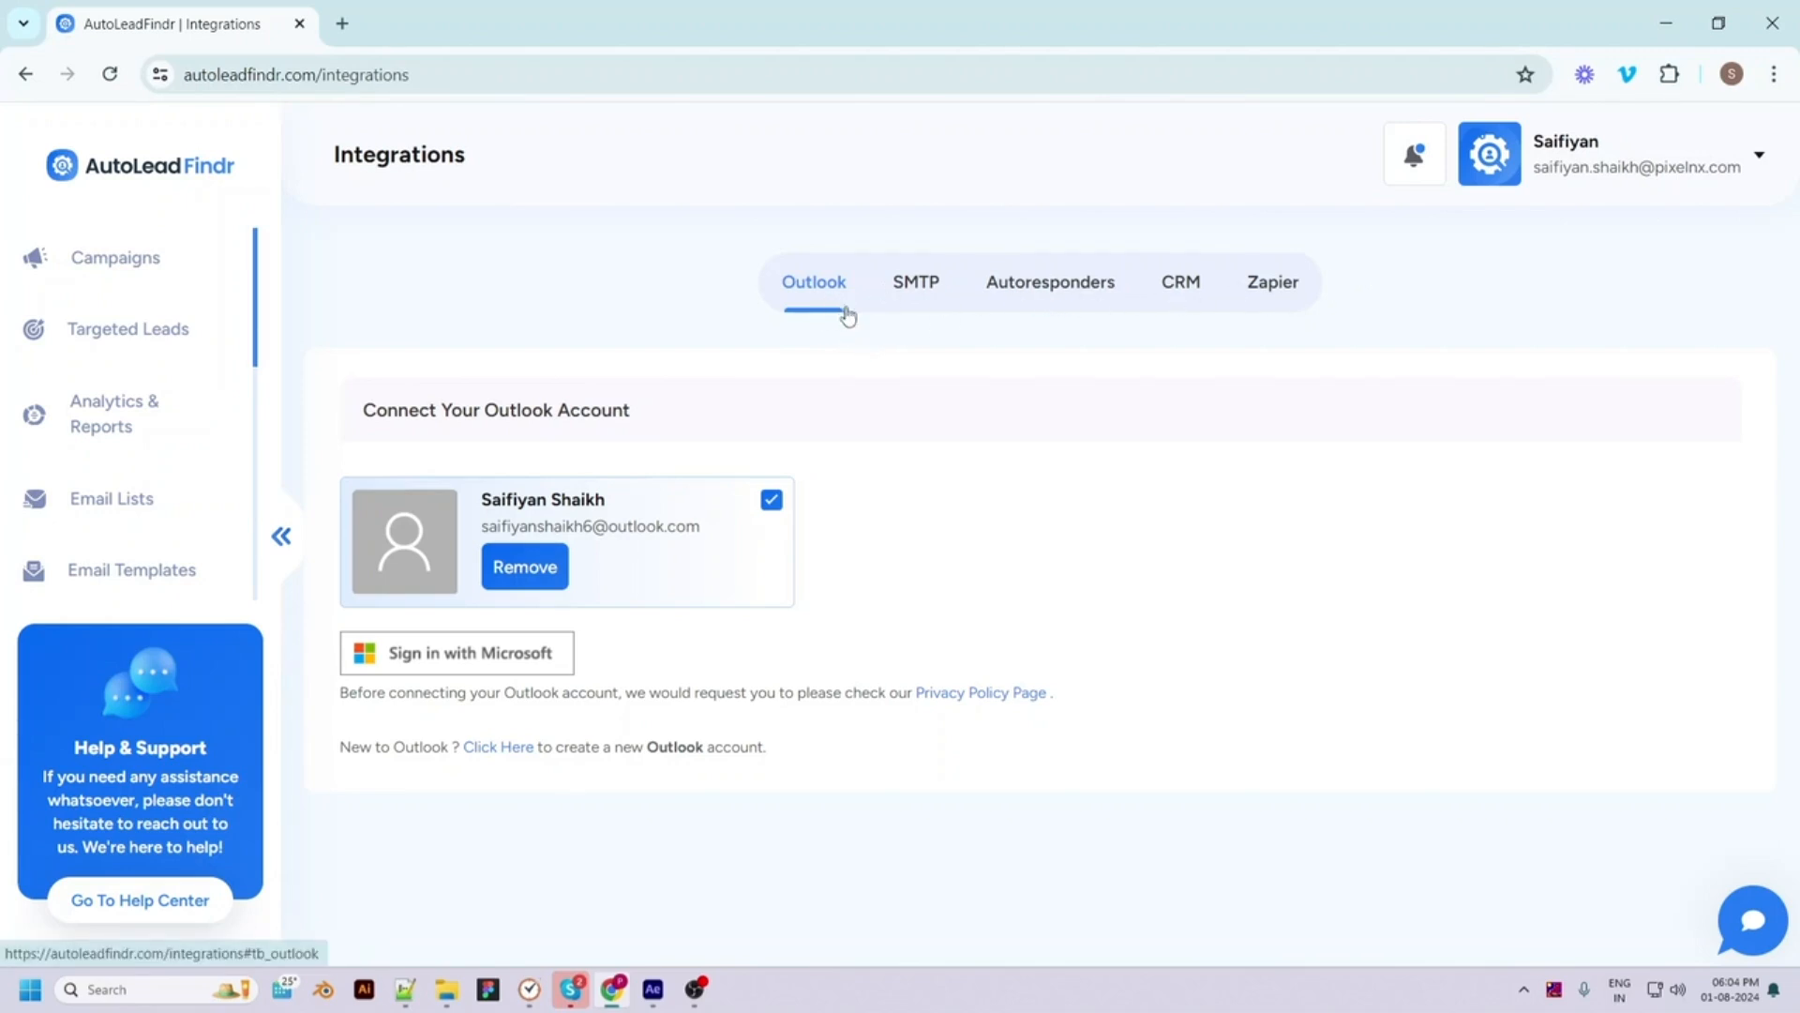
pyautogui.click(916, 290)
pyautogui.click(1043, 300)
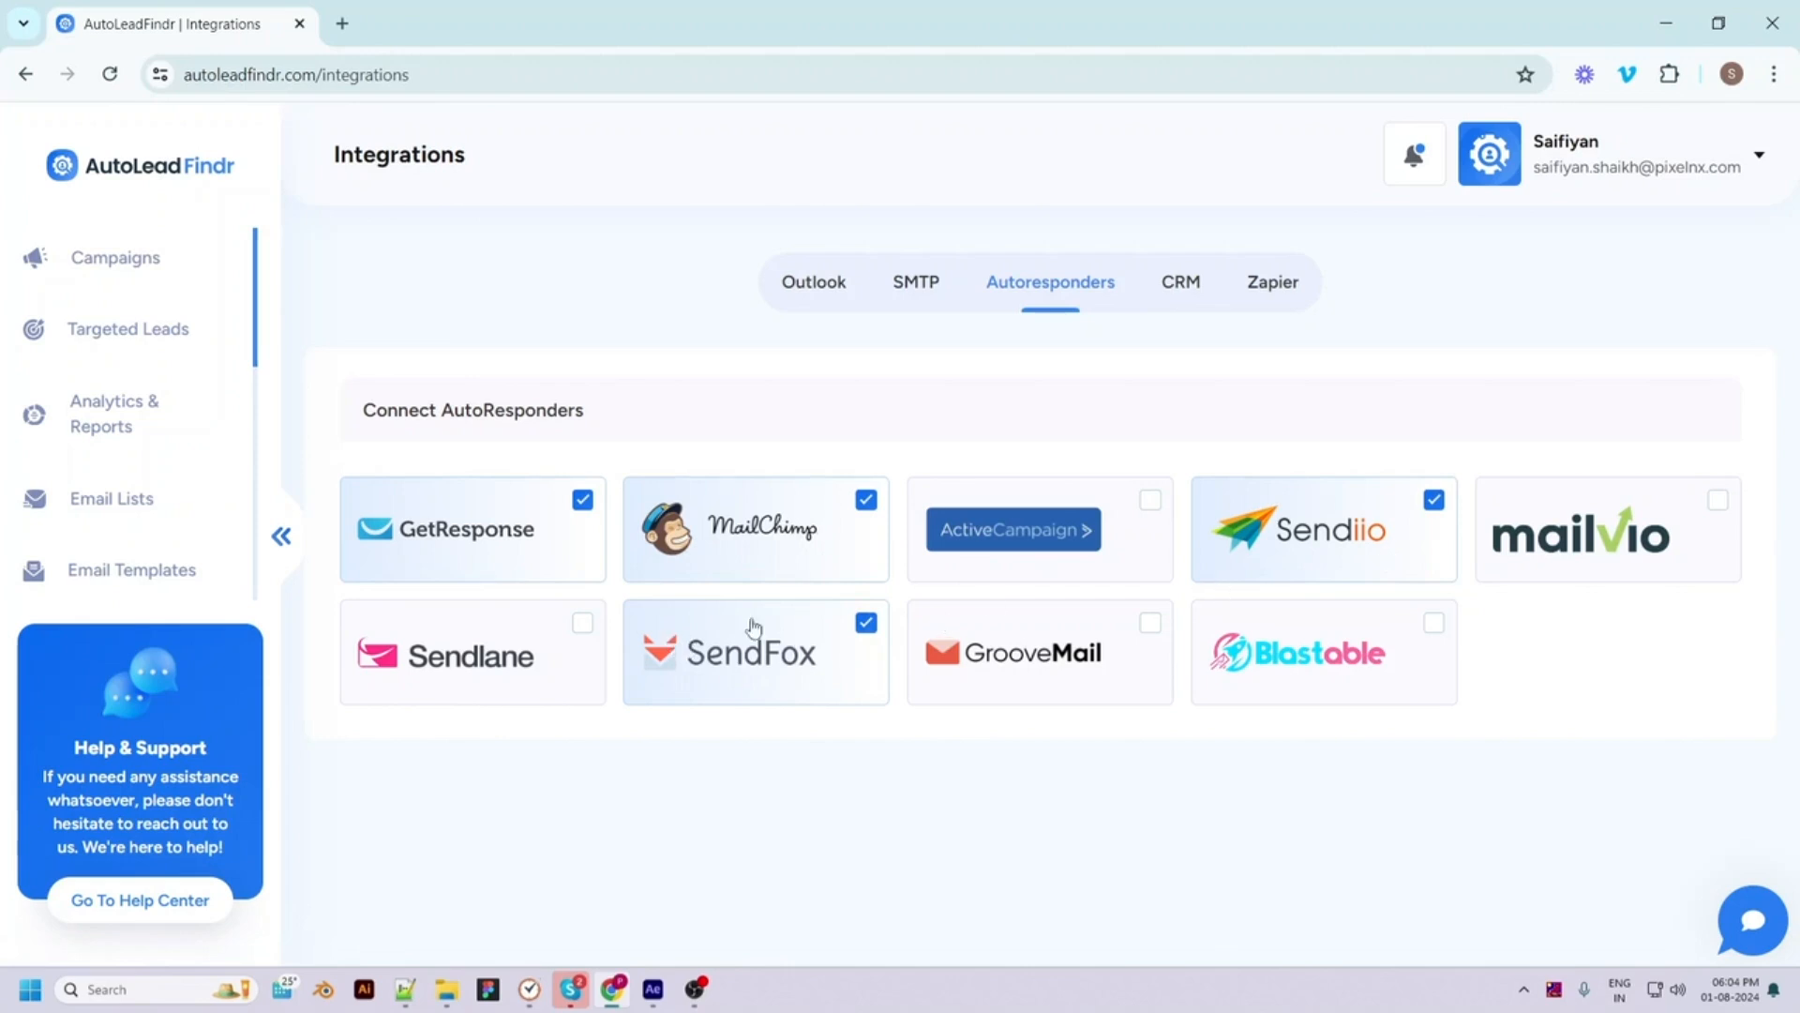
pyautogui.click(1177, 286)
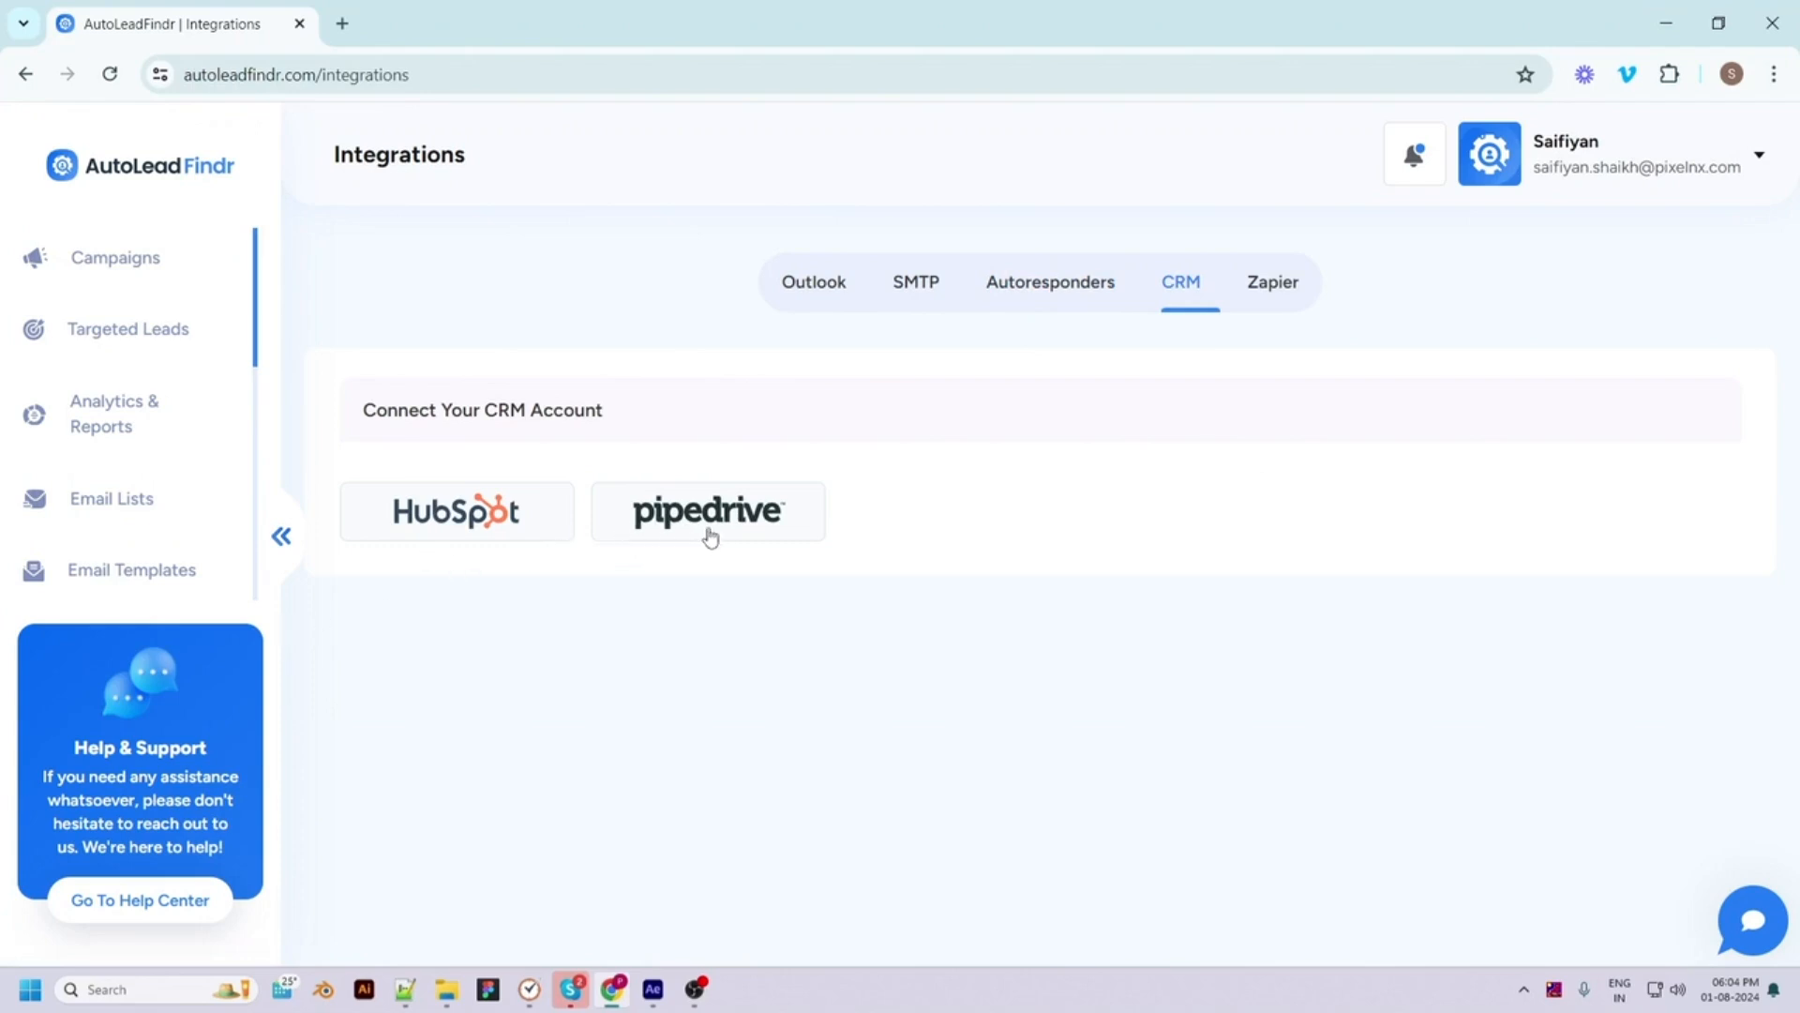
pyautogui.click(1257, 296)
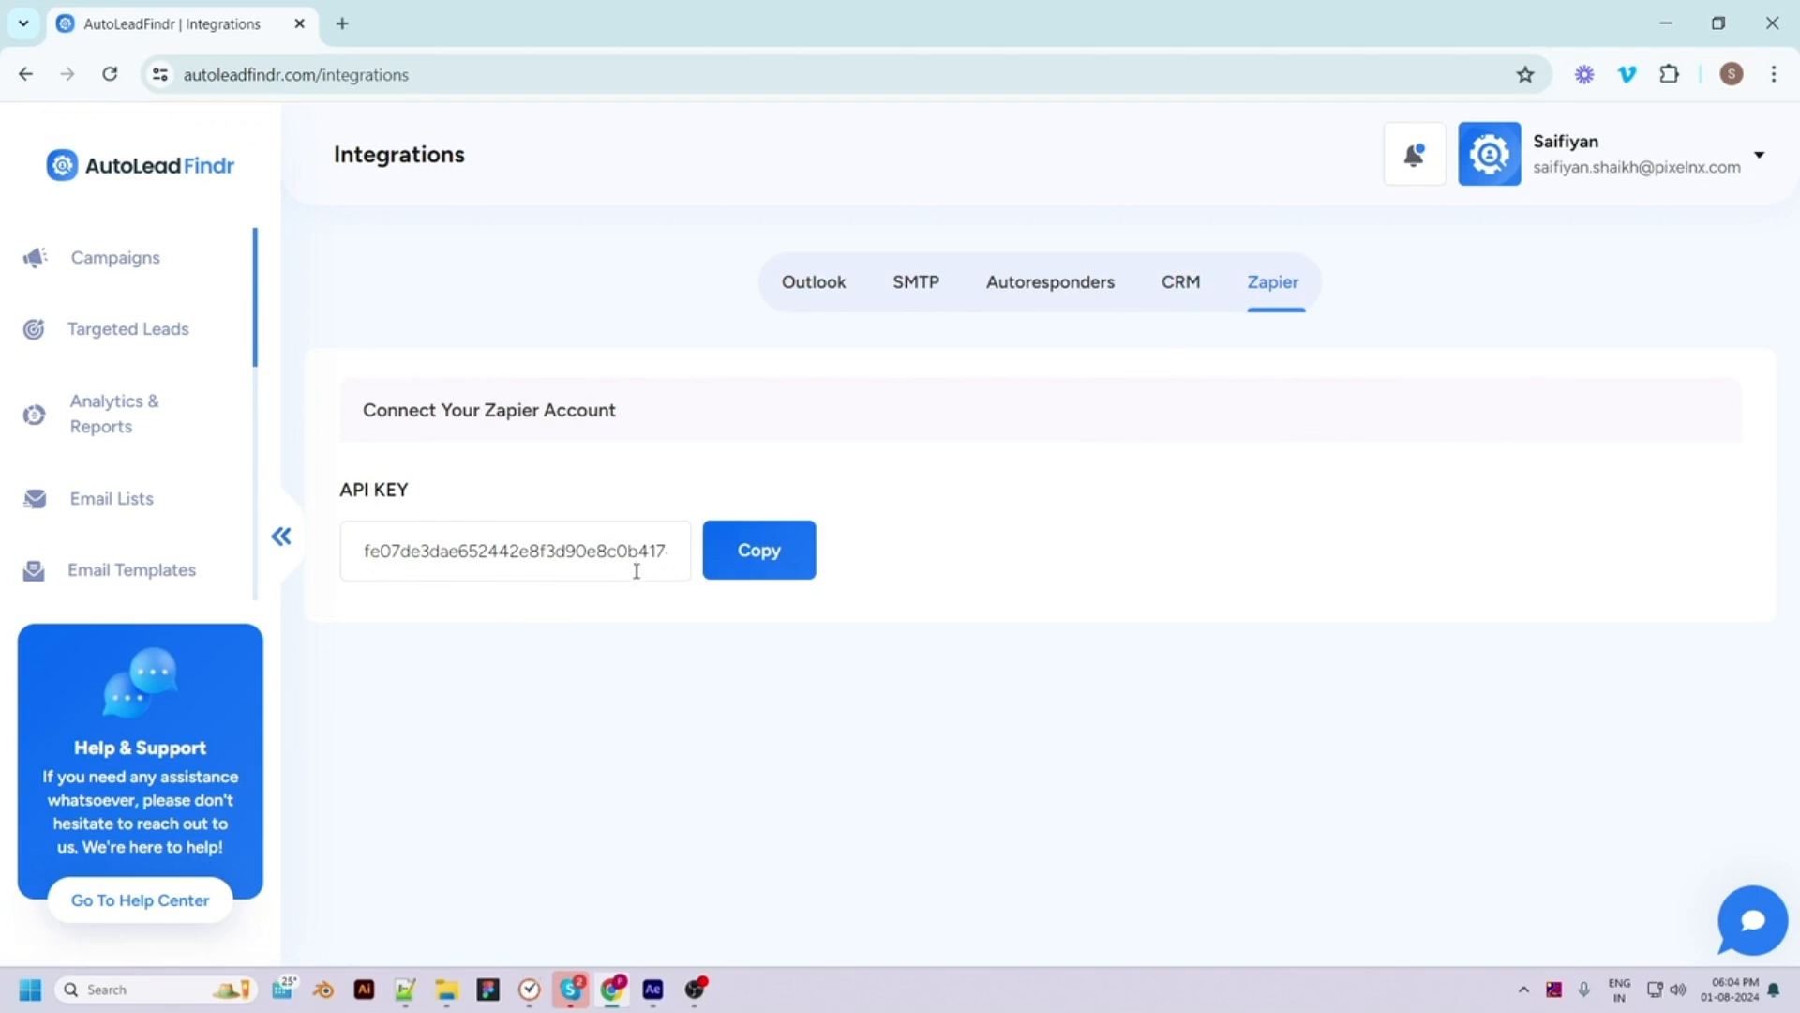
pyautogui.click(820, 286)
pyautogui.click(113, 279)
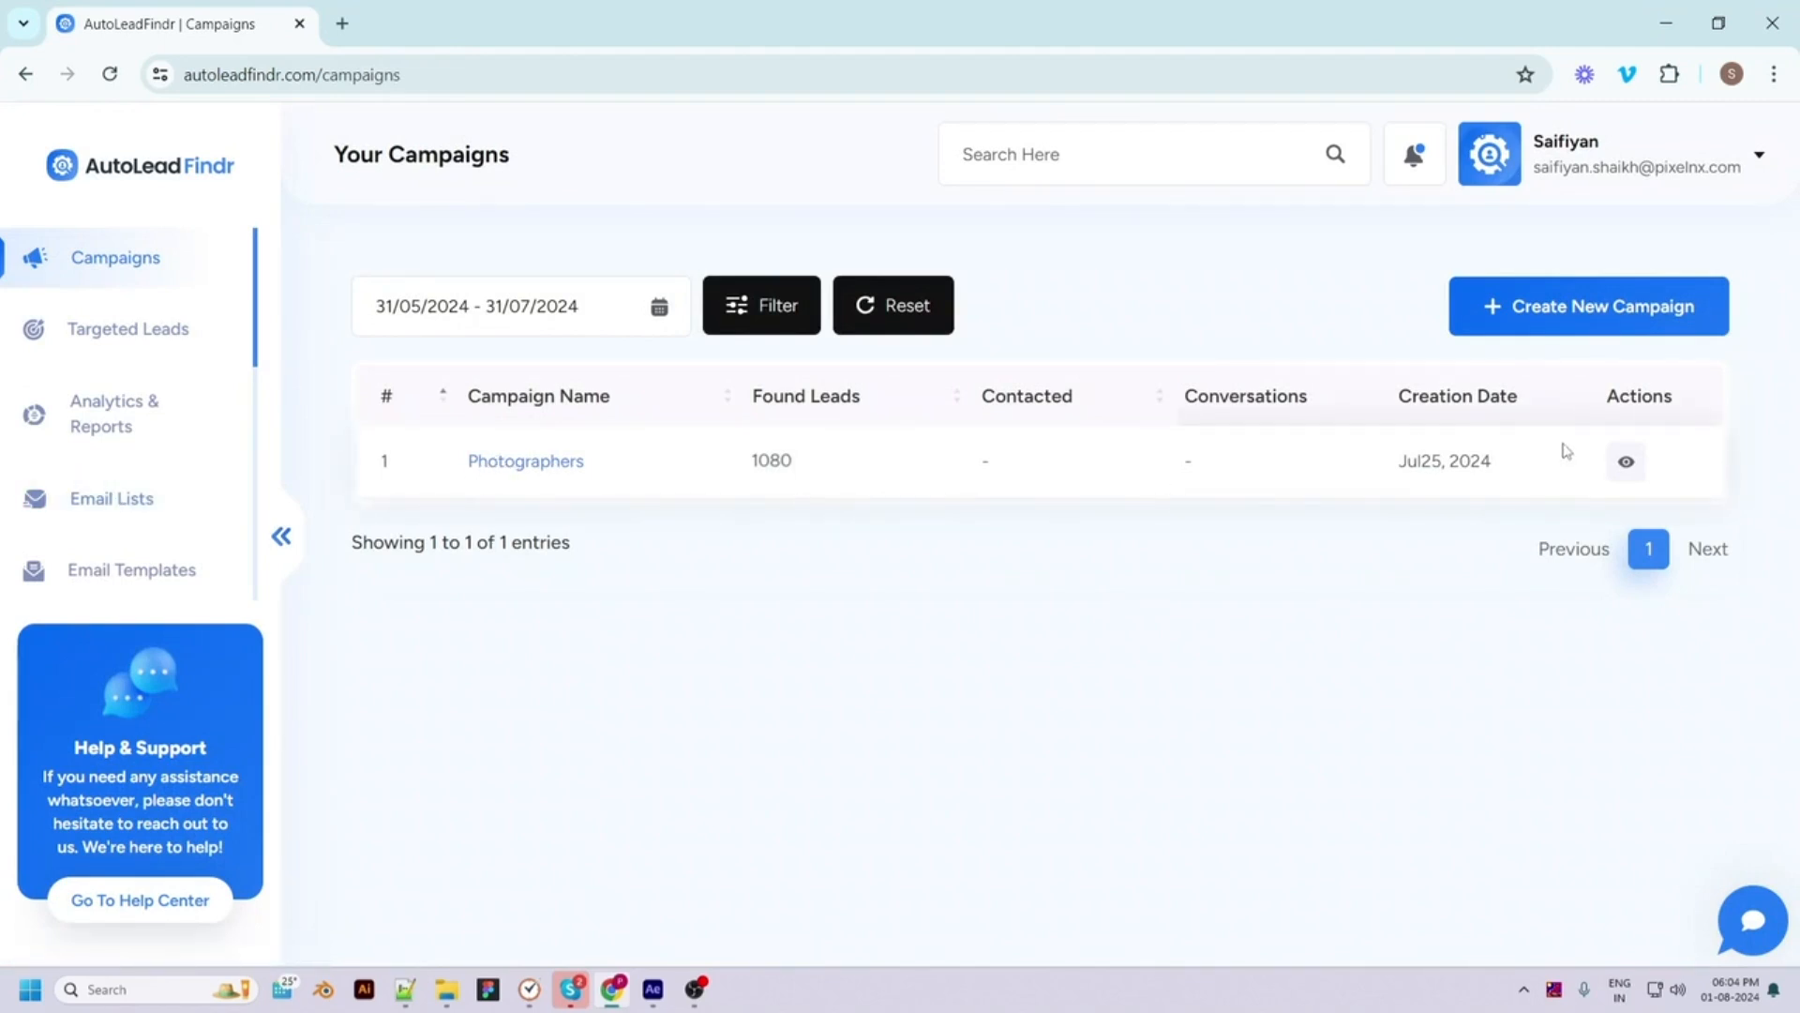
# Open the Photographers campaign's found leads via the eye icon and scan the list
pyautogui.click(1629, 463)
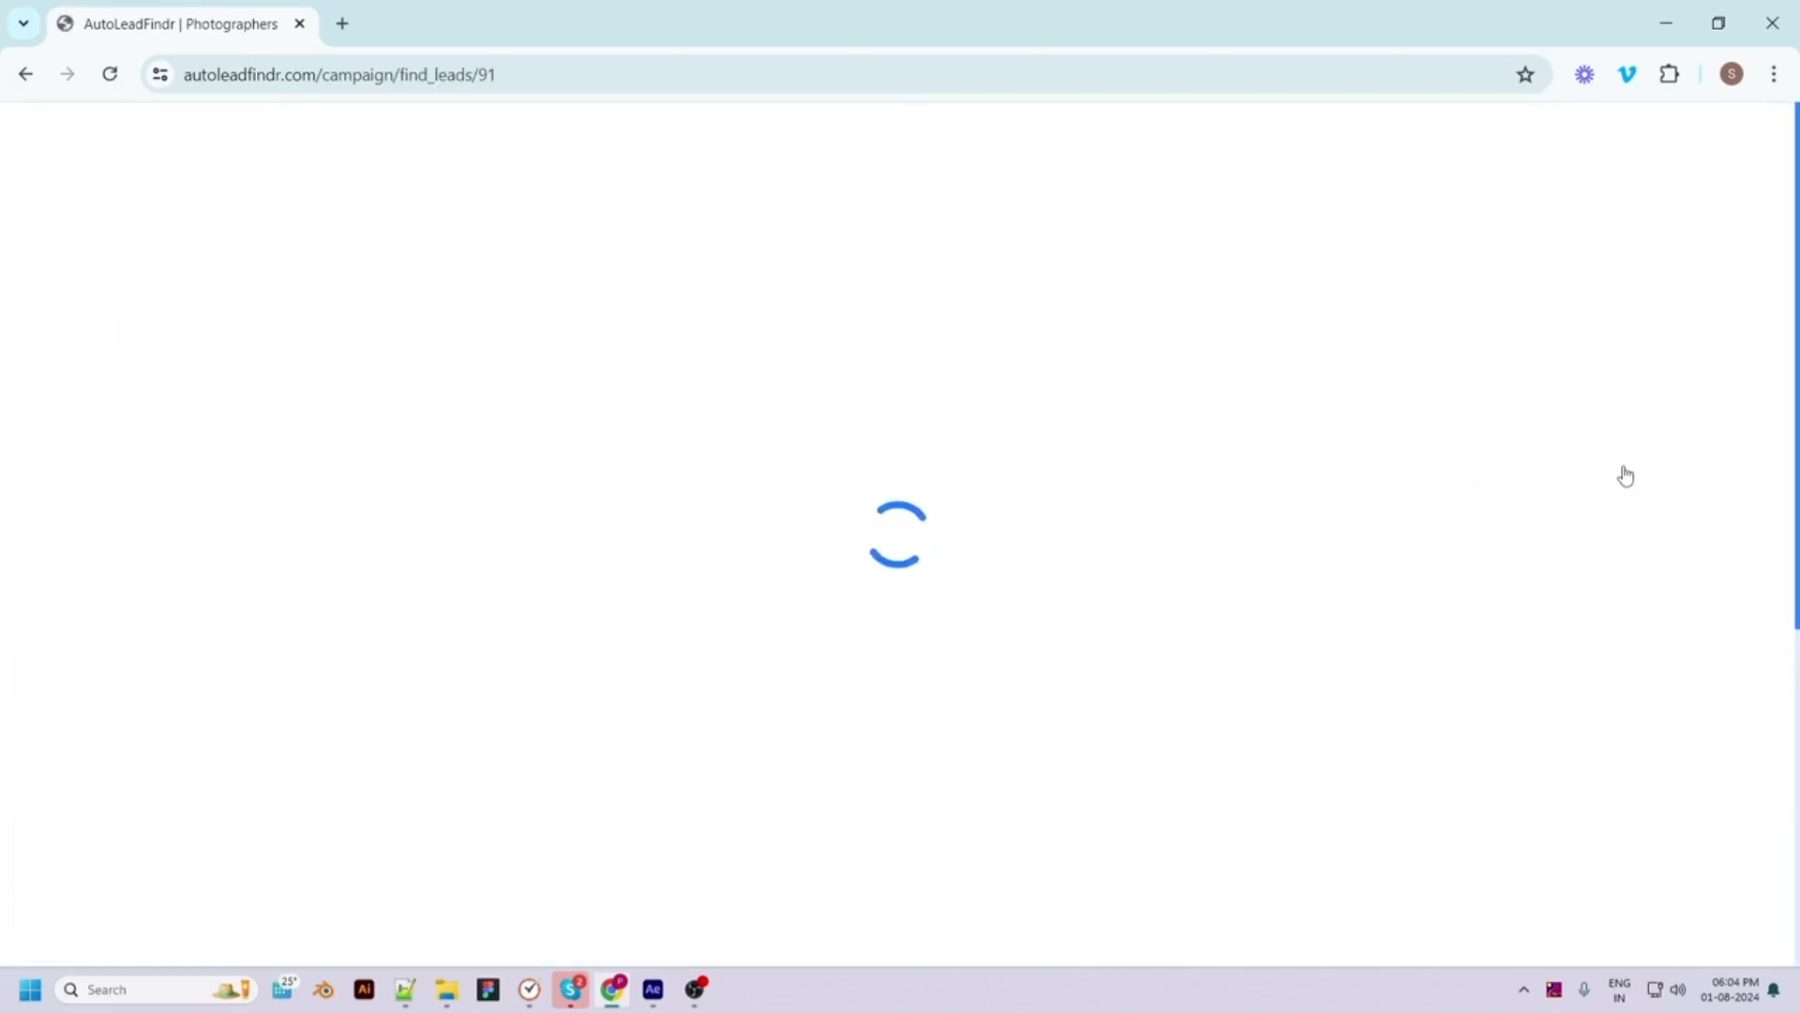
pyautogui.scroll(-5, 863, 795)
pyautogui.scroll(4, 915, 528)
pyautogui.scroll(2, 915, 528)
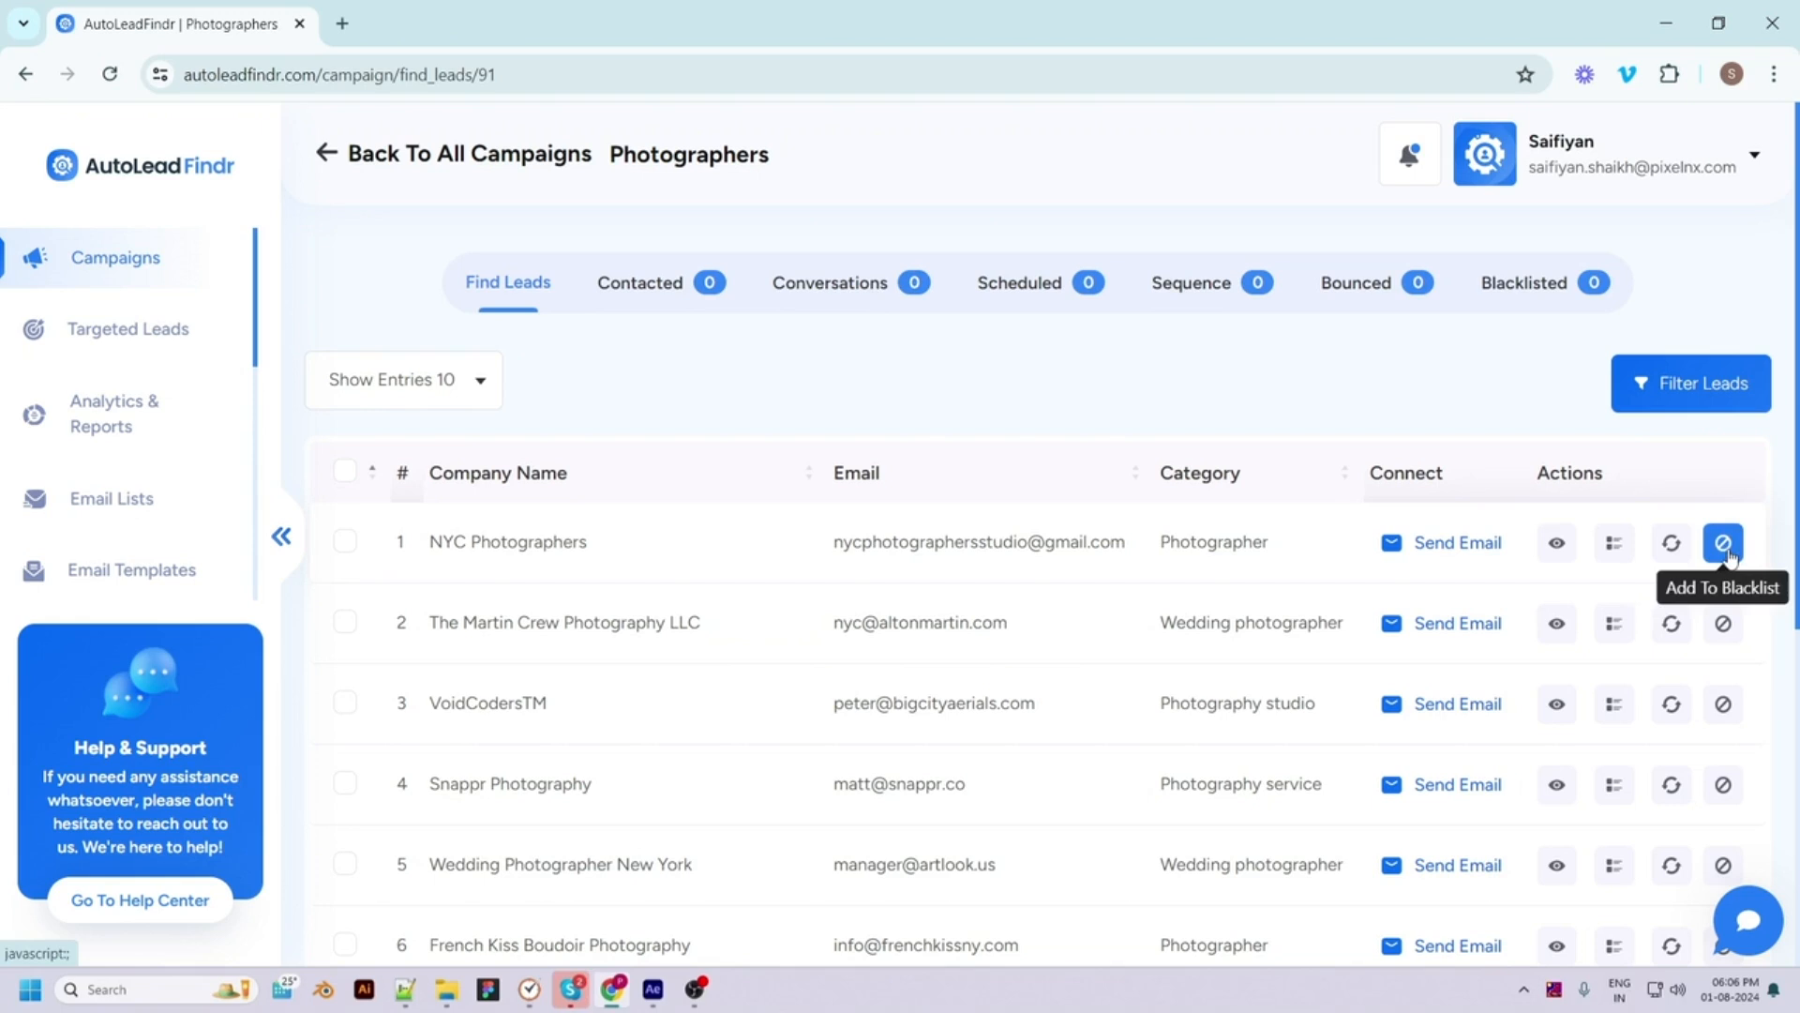
pyautogui.click(1556, 544)
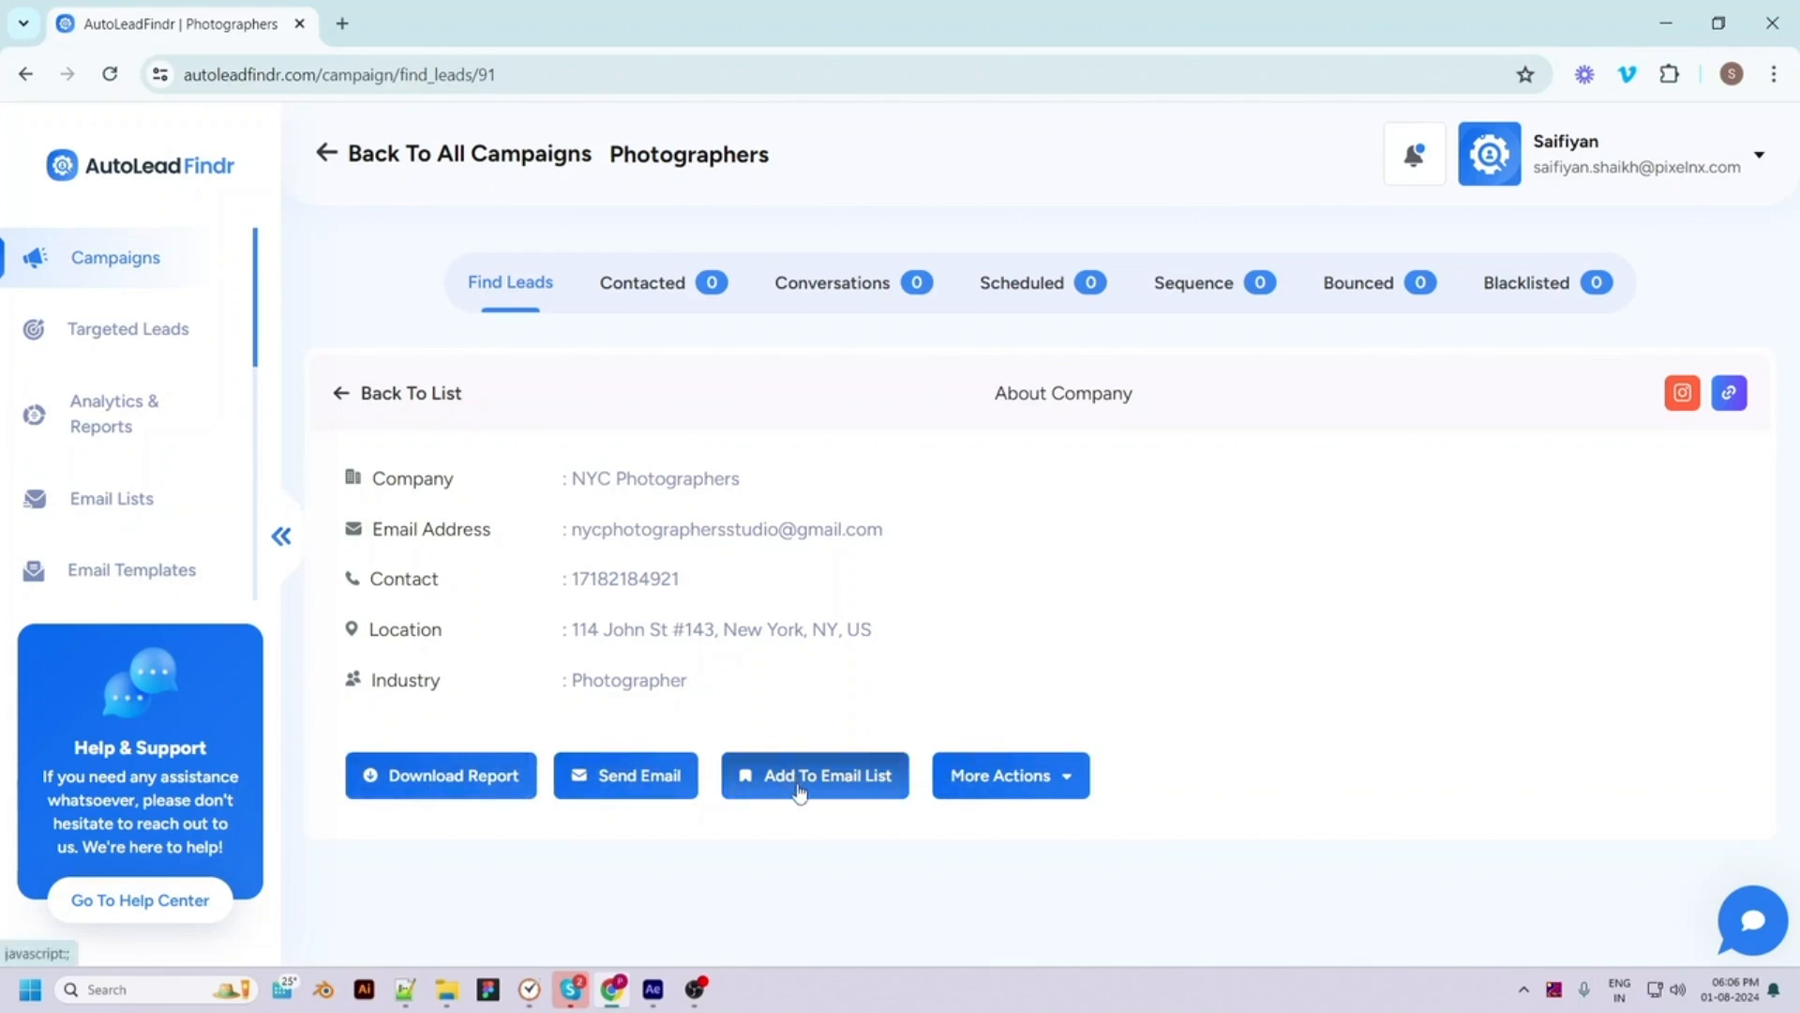
pyautogui.click(1040, 792)
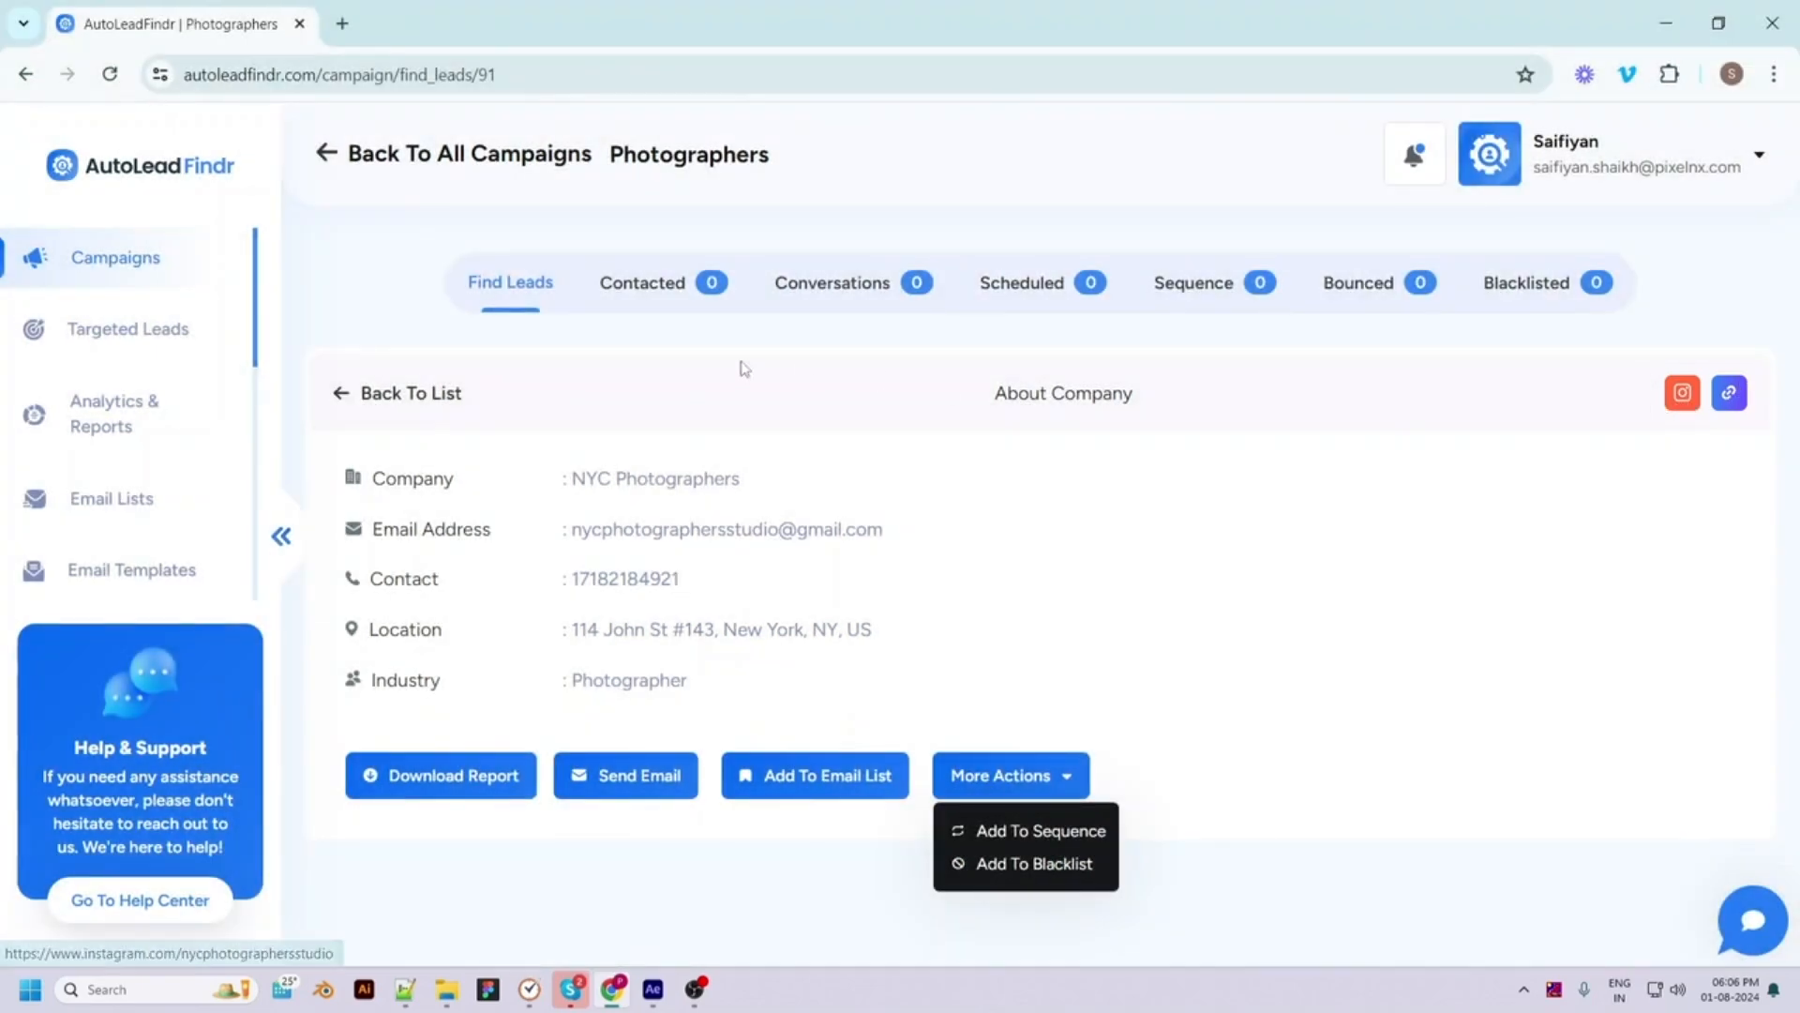
pyautogui.click(340, 394)
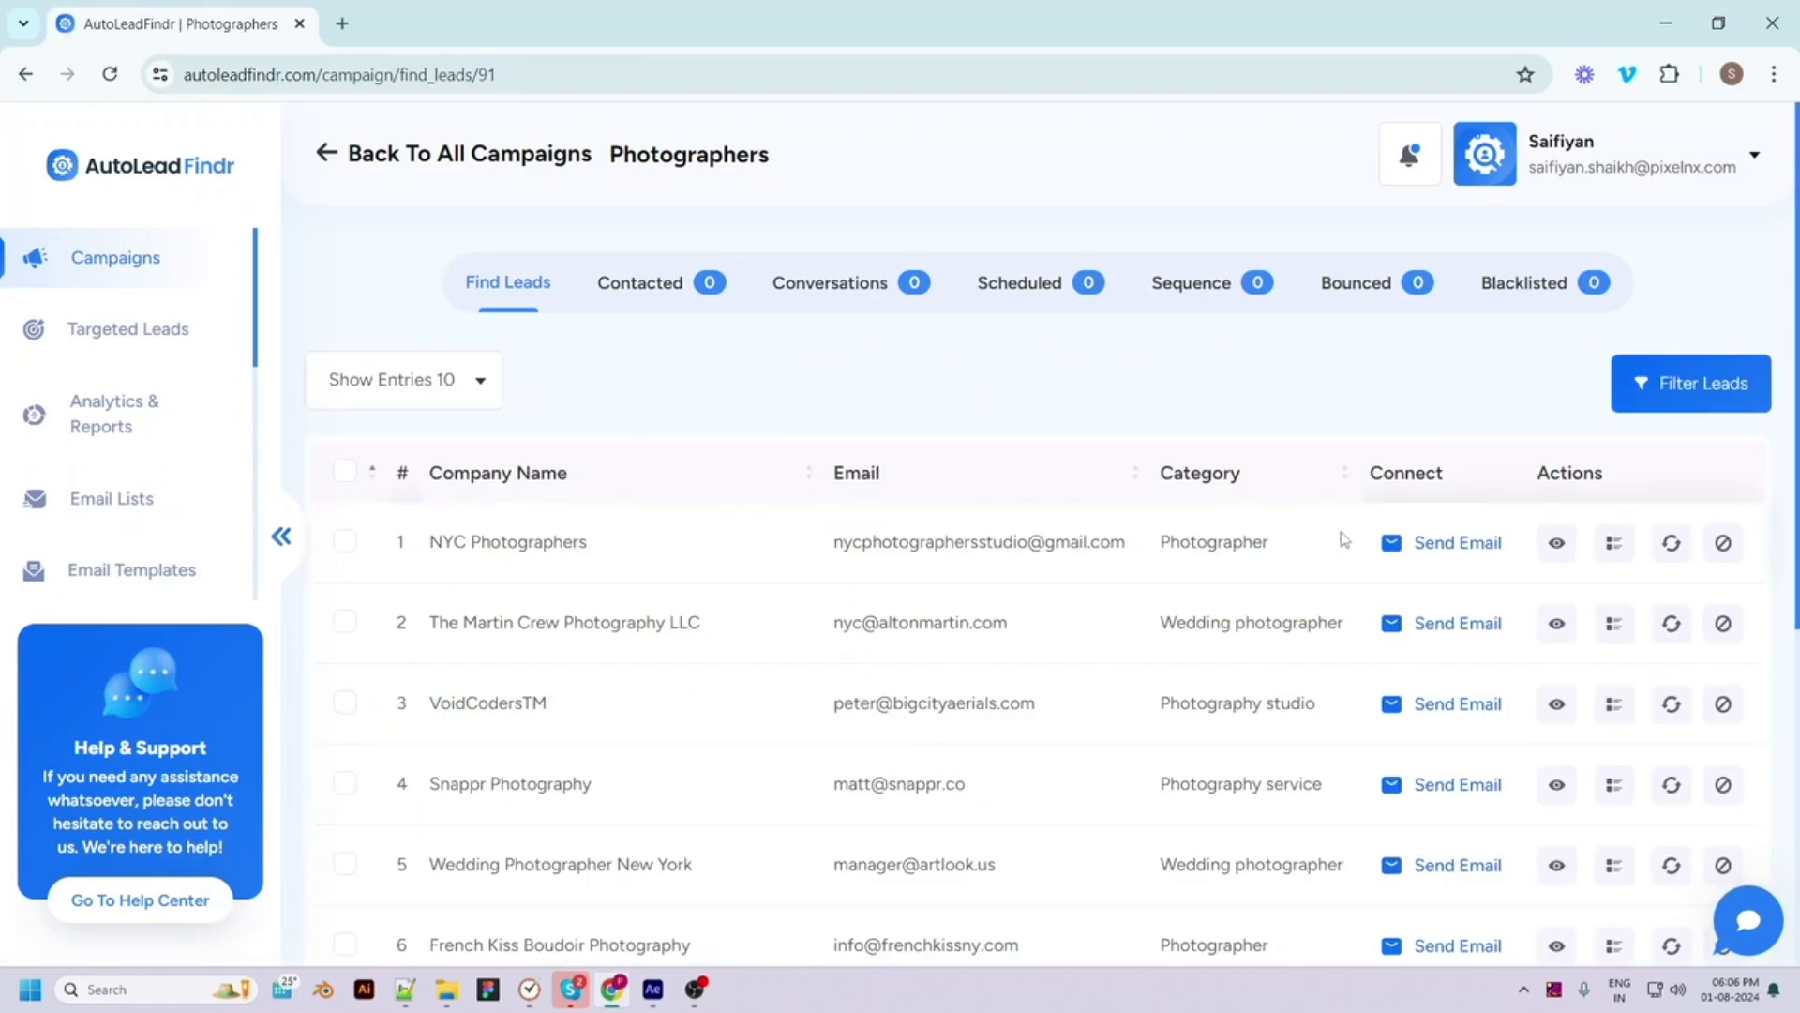
# Compose an email to NYC Photographers using the Meeting request 1 template
pyautogui.click(1401, 549)
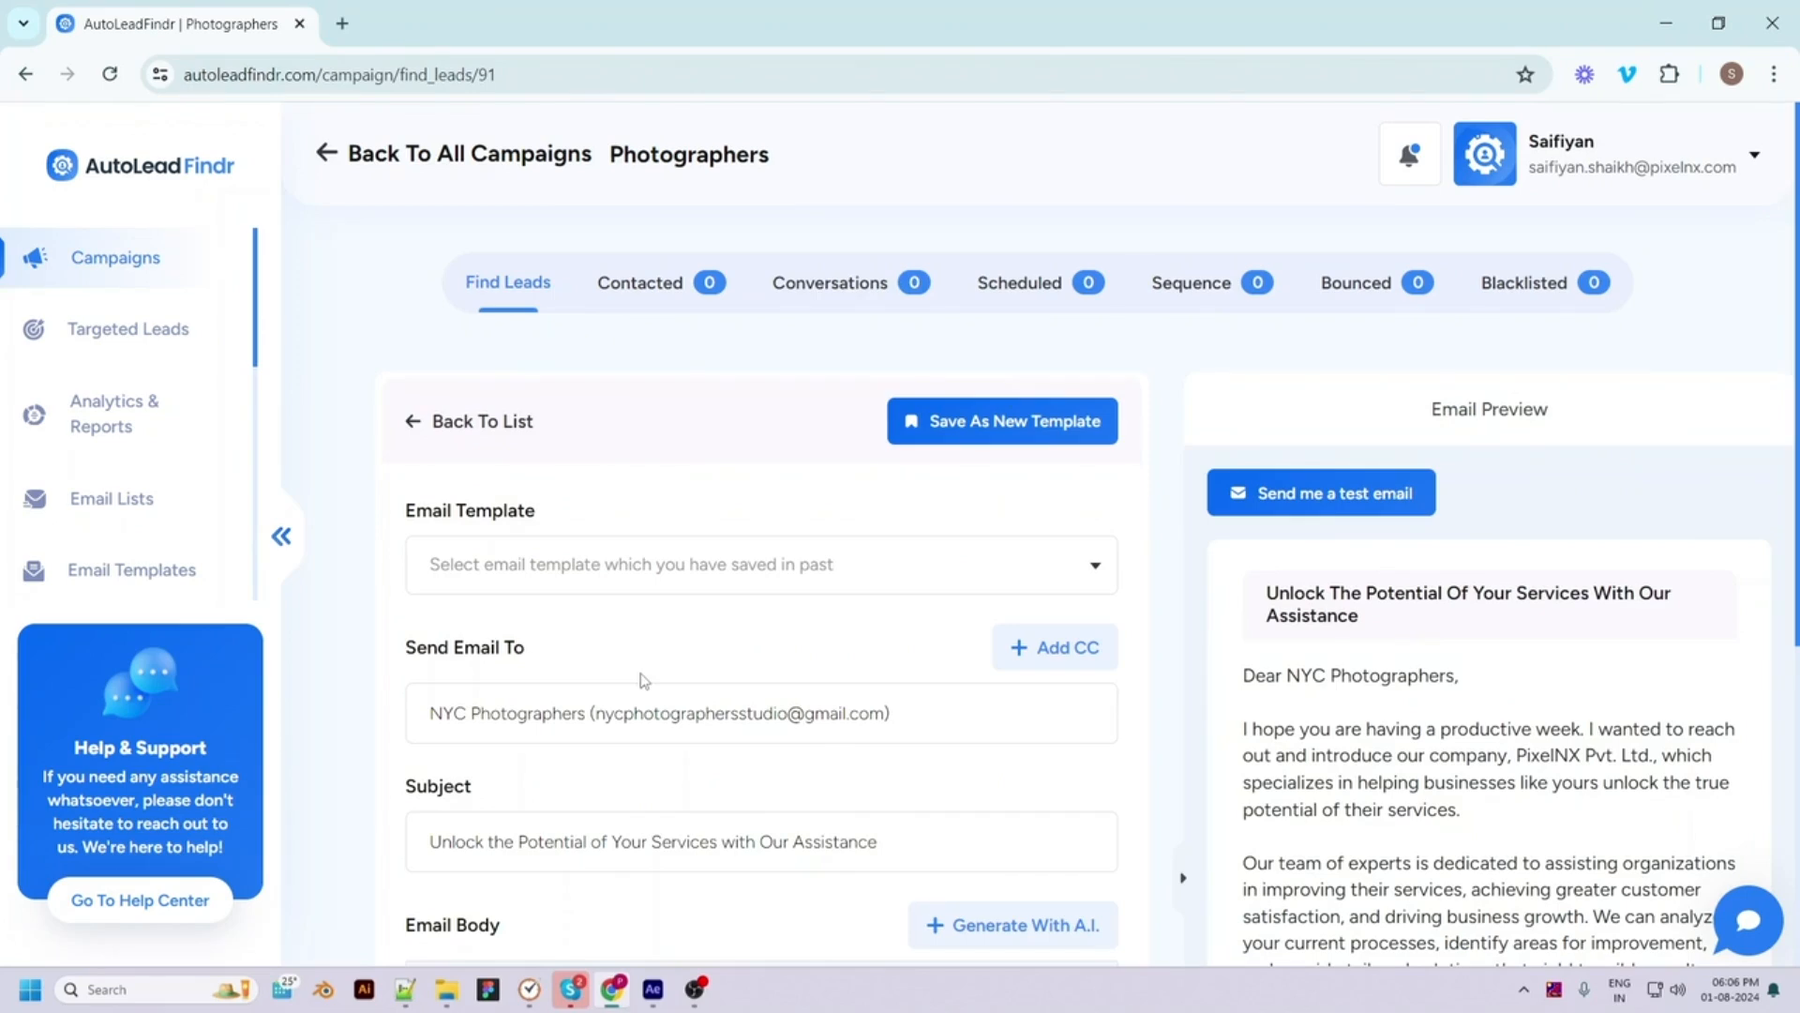
pyautogui.scroll(-5, 643, 681)
pyautogui.scroll(-1, 668, 705)
pyautogui.scroll(2, 668, 705)
pyautogui.scroll(3, 720, 620)
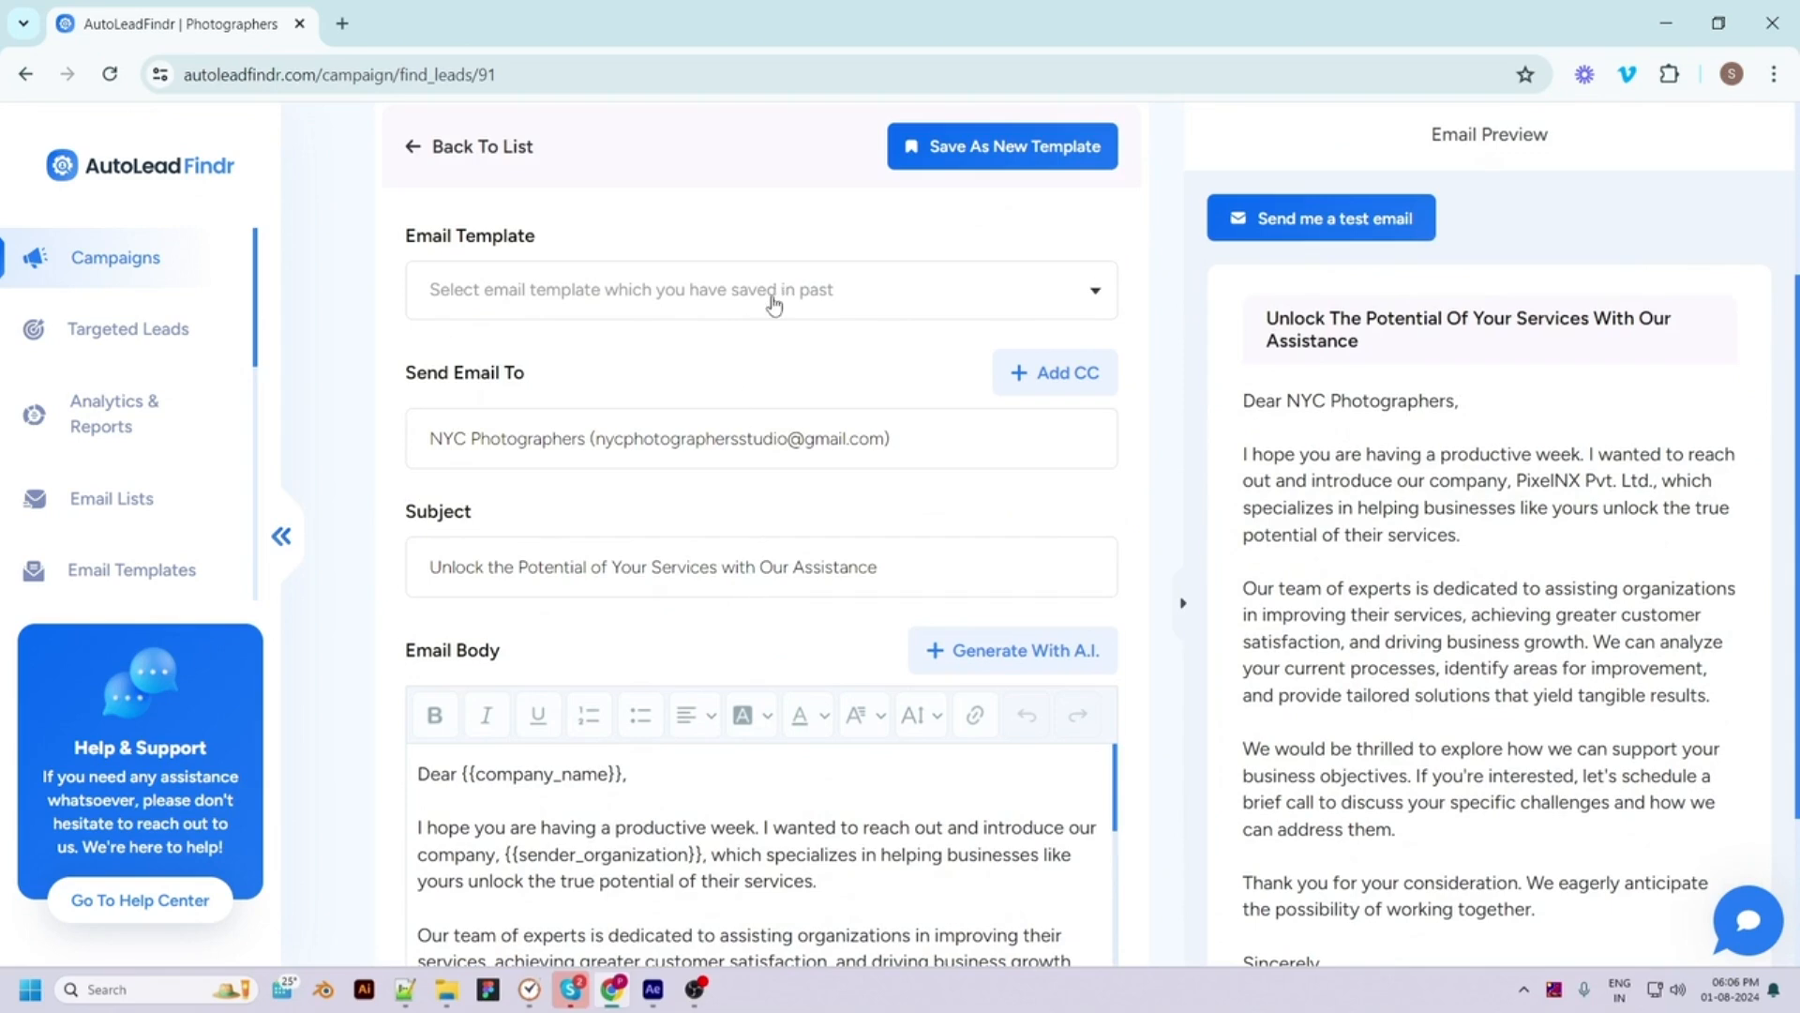
pyautogui.click(769, 296)
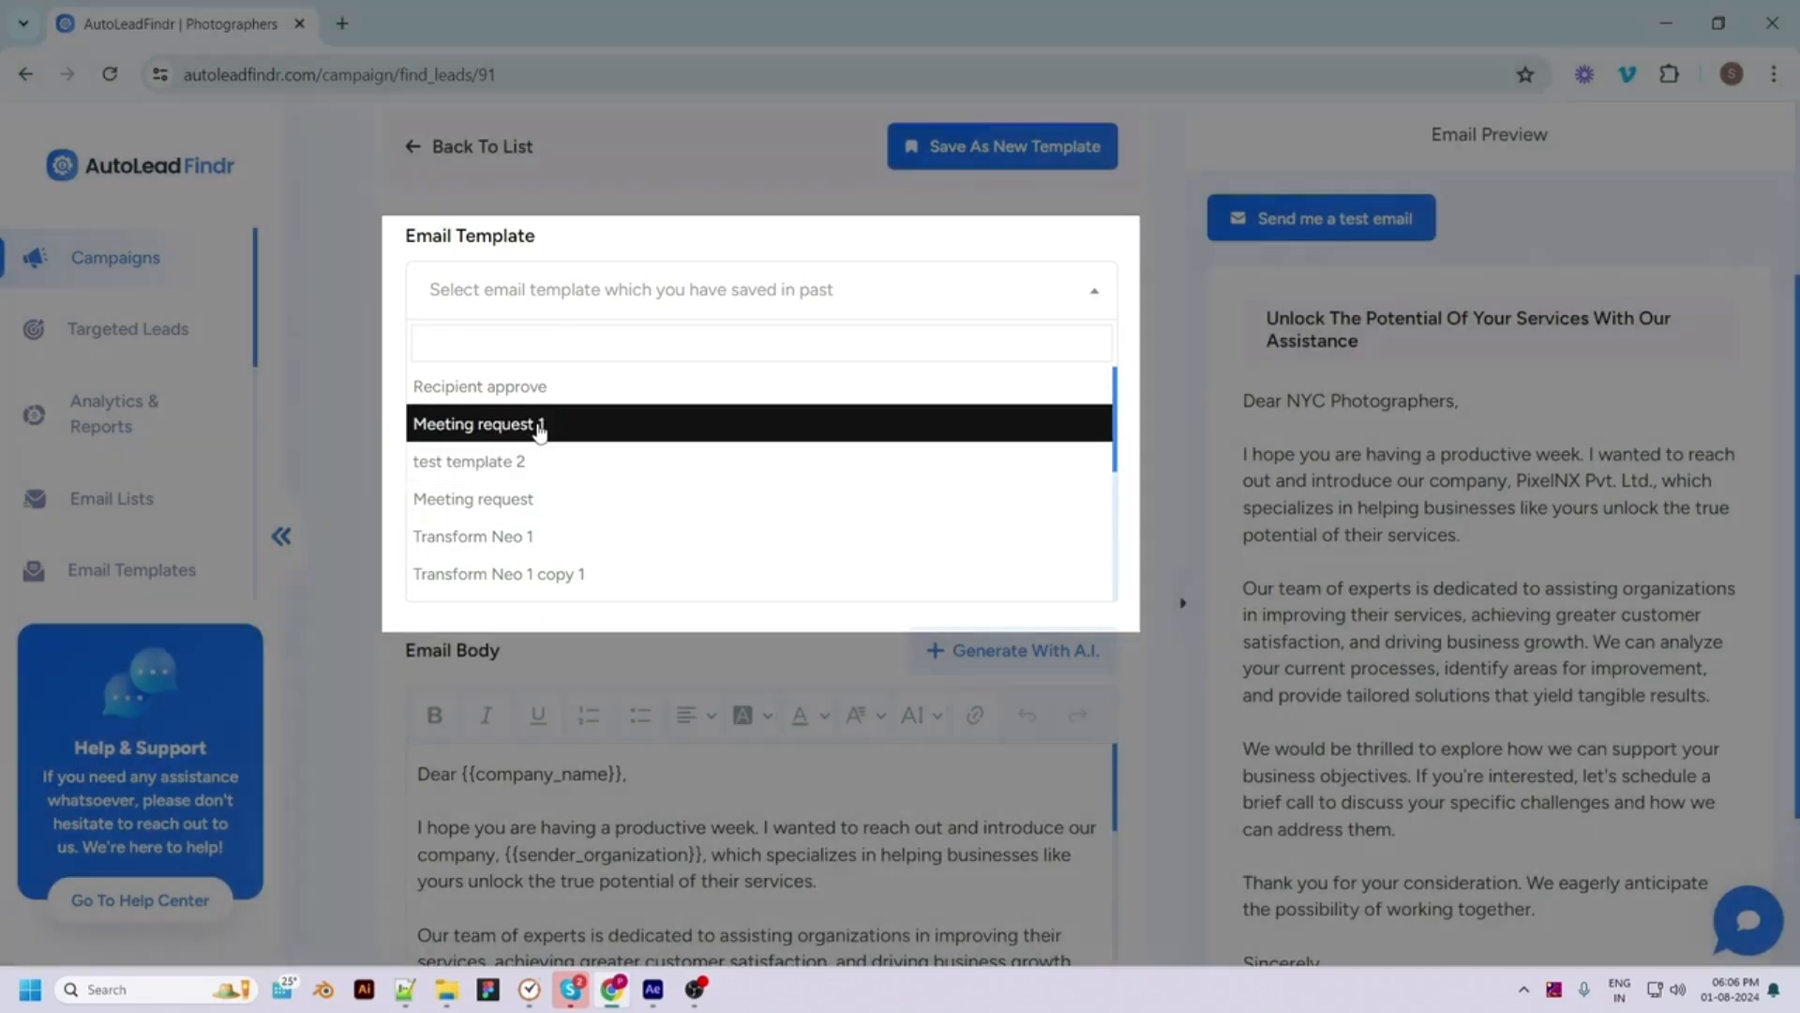
pyautogui.click(541, 427)
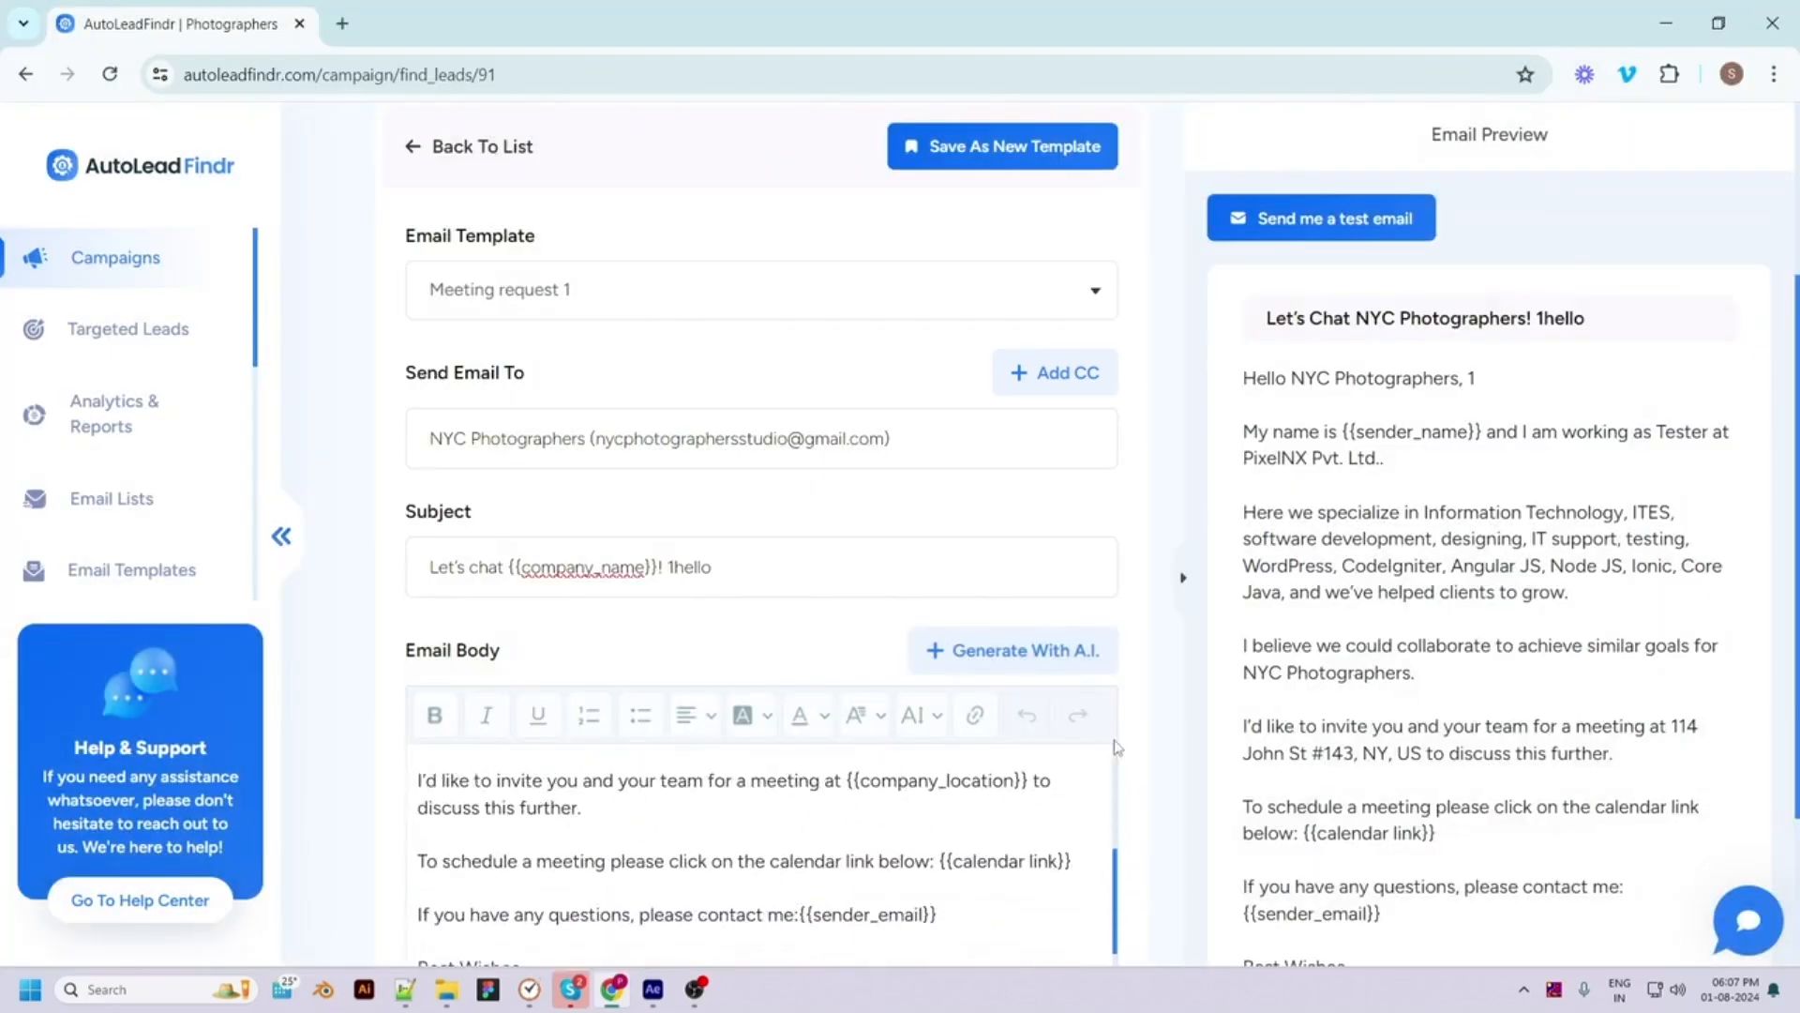
pyautogui.scroll(-3, 835, 656)
pyautogui.scroll(3, 835, 600)
pyautogui.click(841, 597)
pyautogui.press('BackSpace')
pyautogui.press('BackSpace')
pyautogui.press('BackSpace')
pyautogui.press('BackSpace')
pyautogui.press('BackSpace')
pyautogui.press('BackSpace')
pyautogui.press('BackSpace')
pyautogui.press('BackSpace')
pyautogui.press('BackSpace')
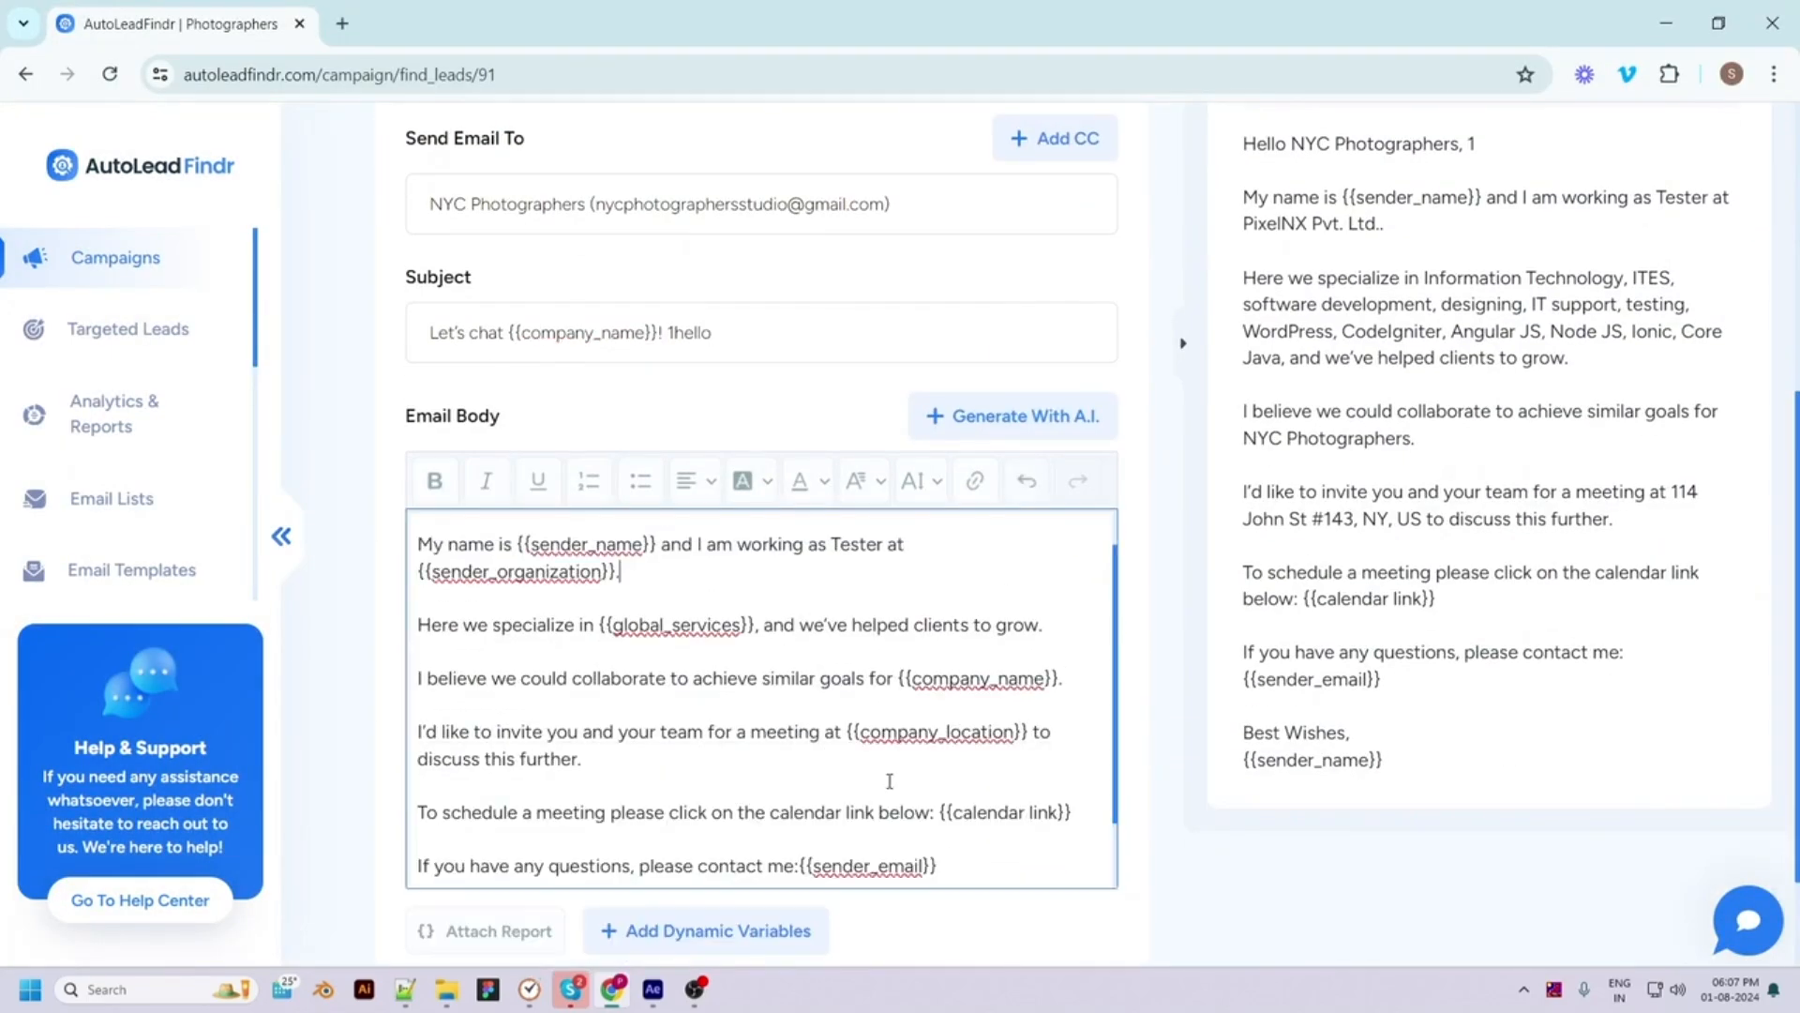
pyautogui.press('BackSpace')
pyautogui.press('BackSpace')
pyautogui.press('BackSpace')
pyautogui.press('BackSpace')
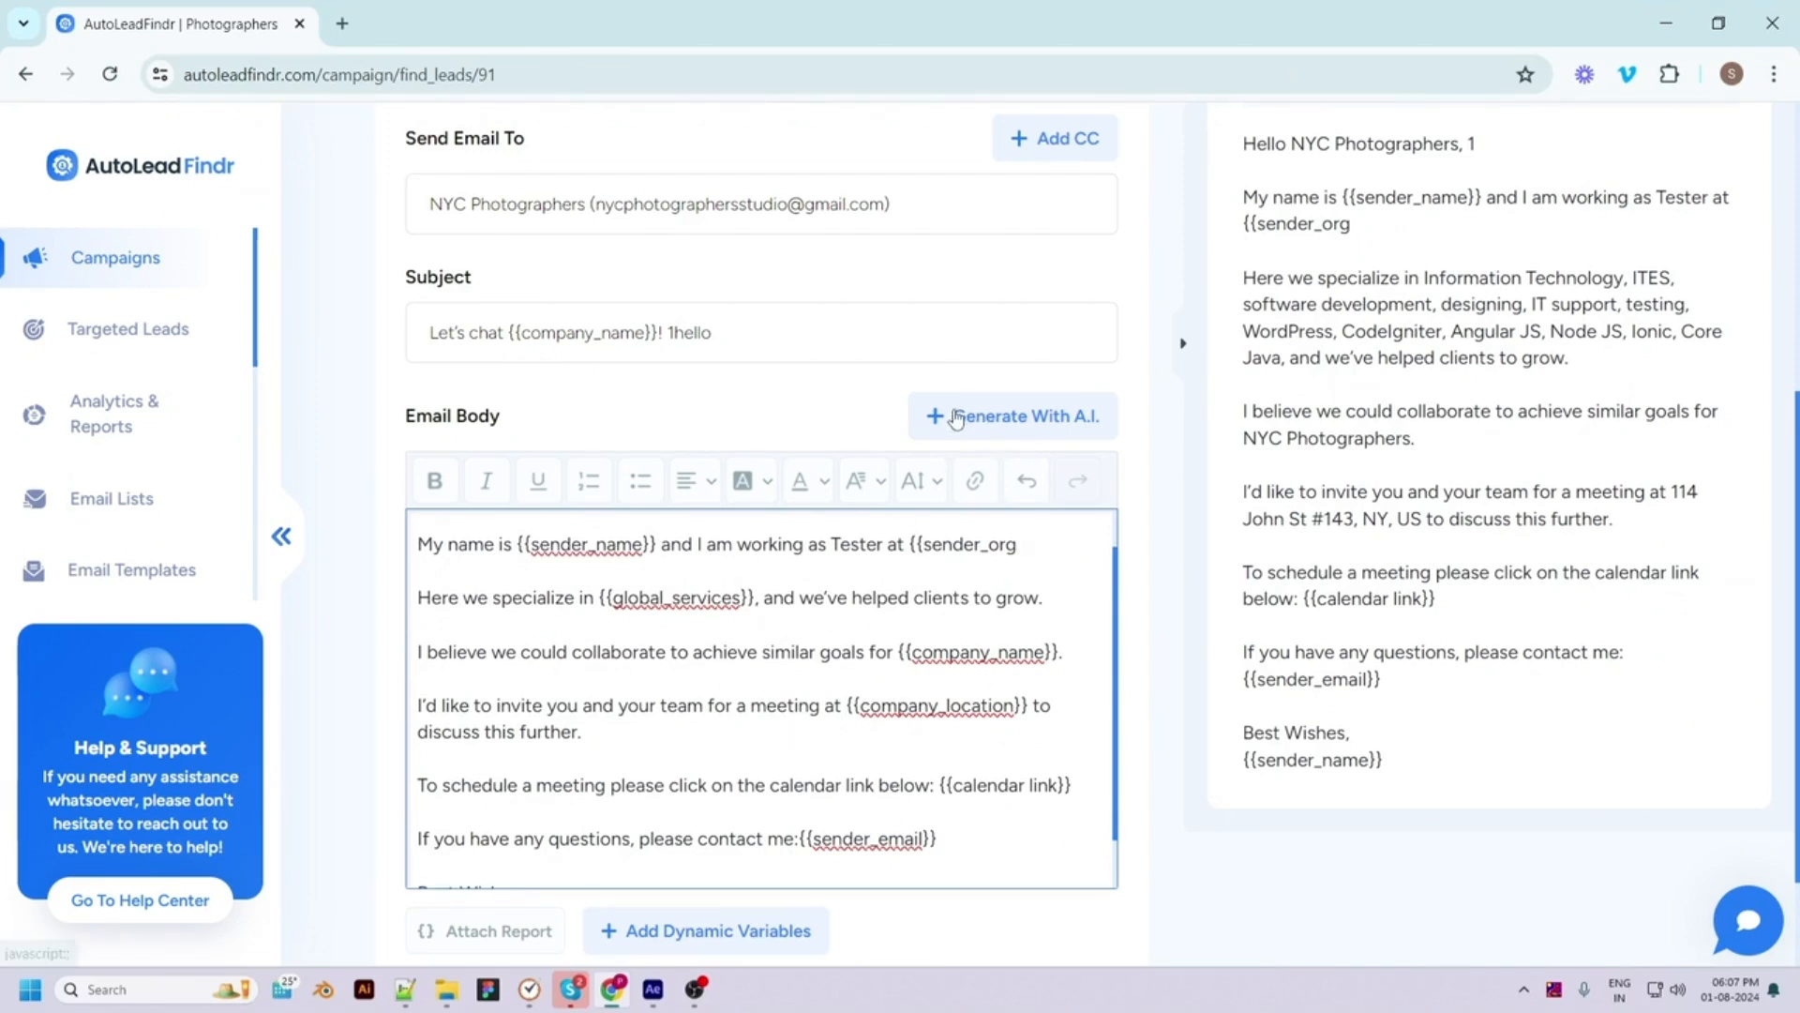
pyautogui.click(971, 427)
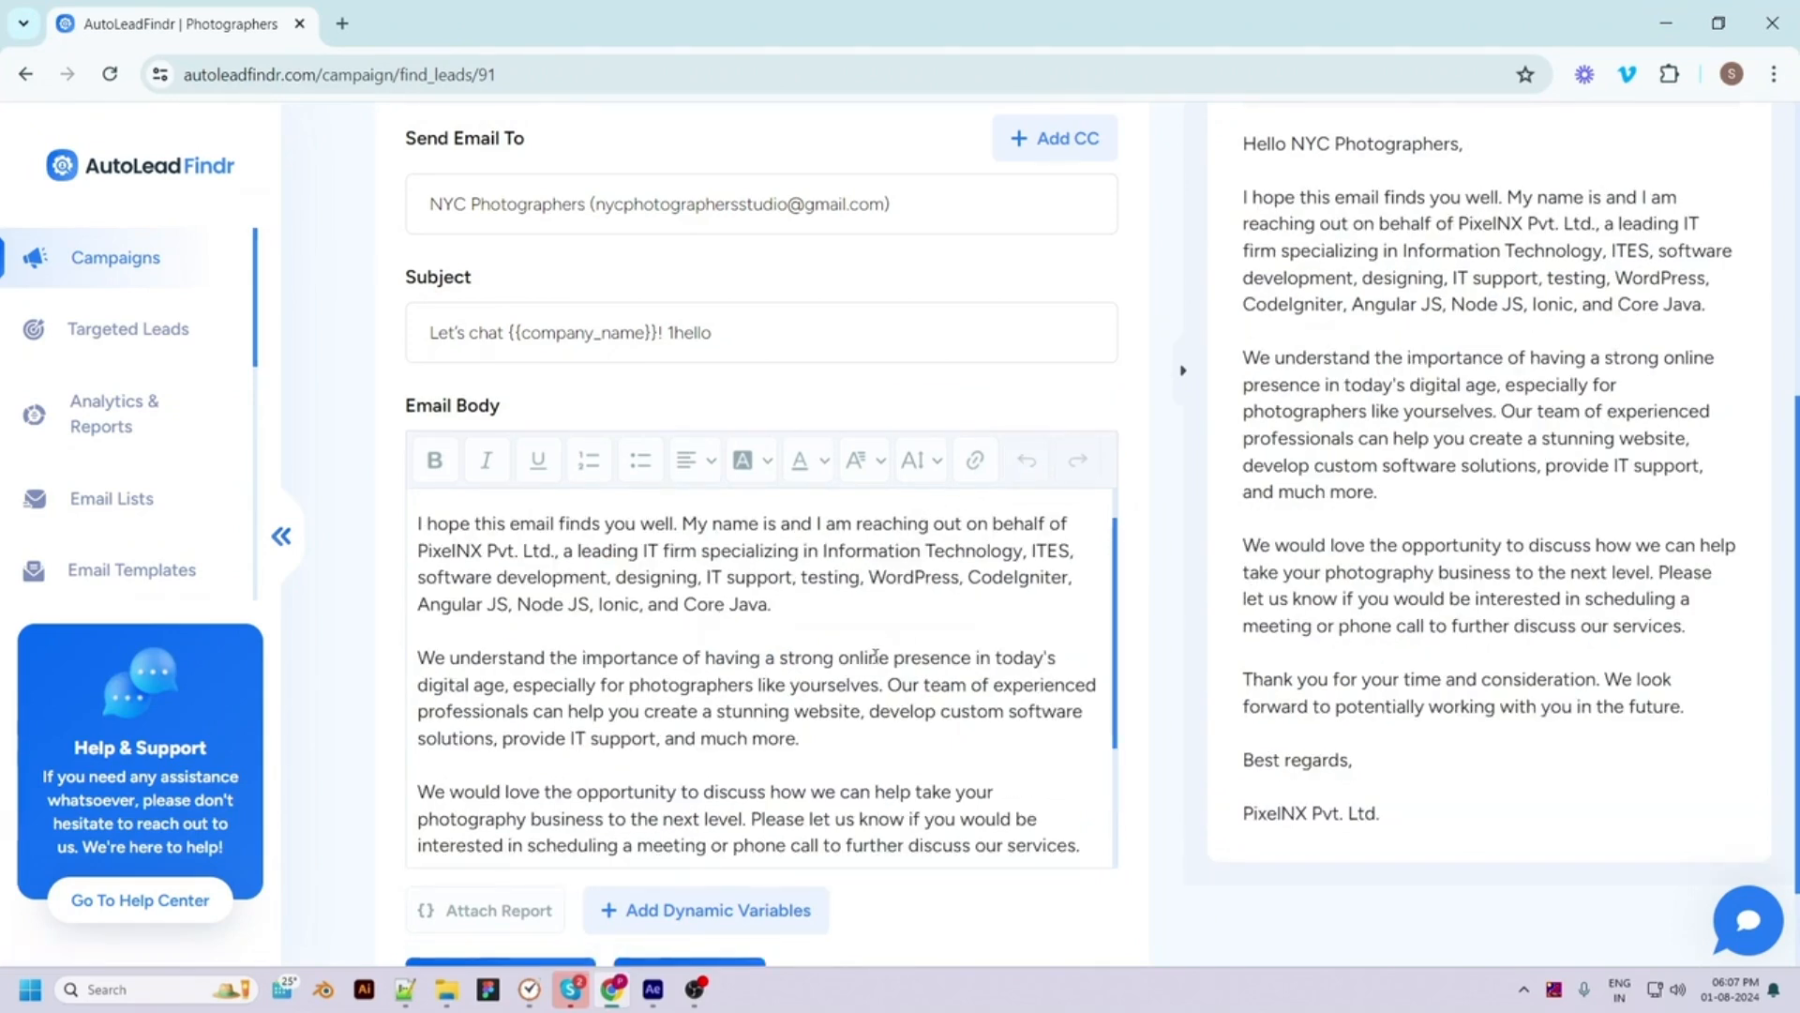
pyautogui.scroll(1, 800, 746)
pyautogui.scroll(1, 800, 759)
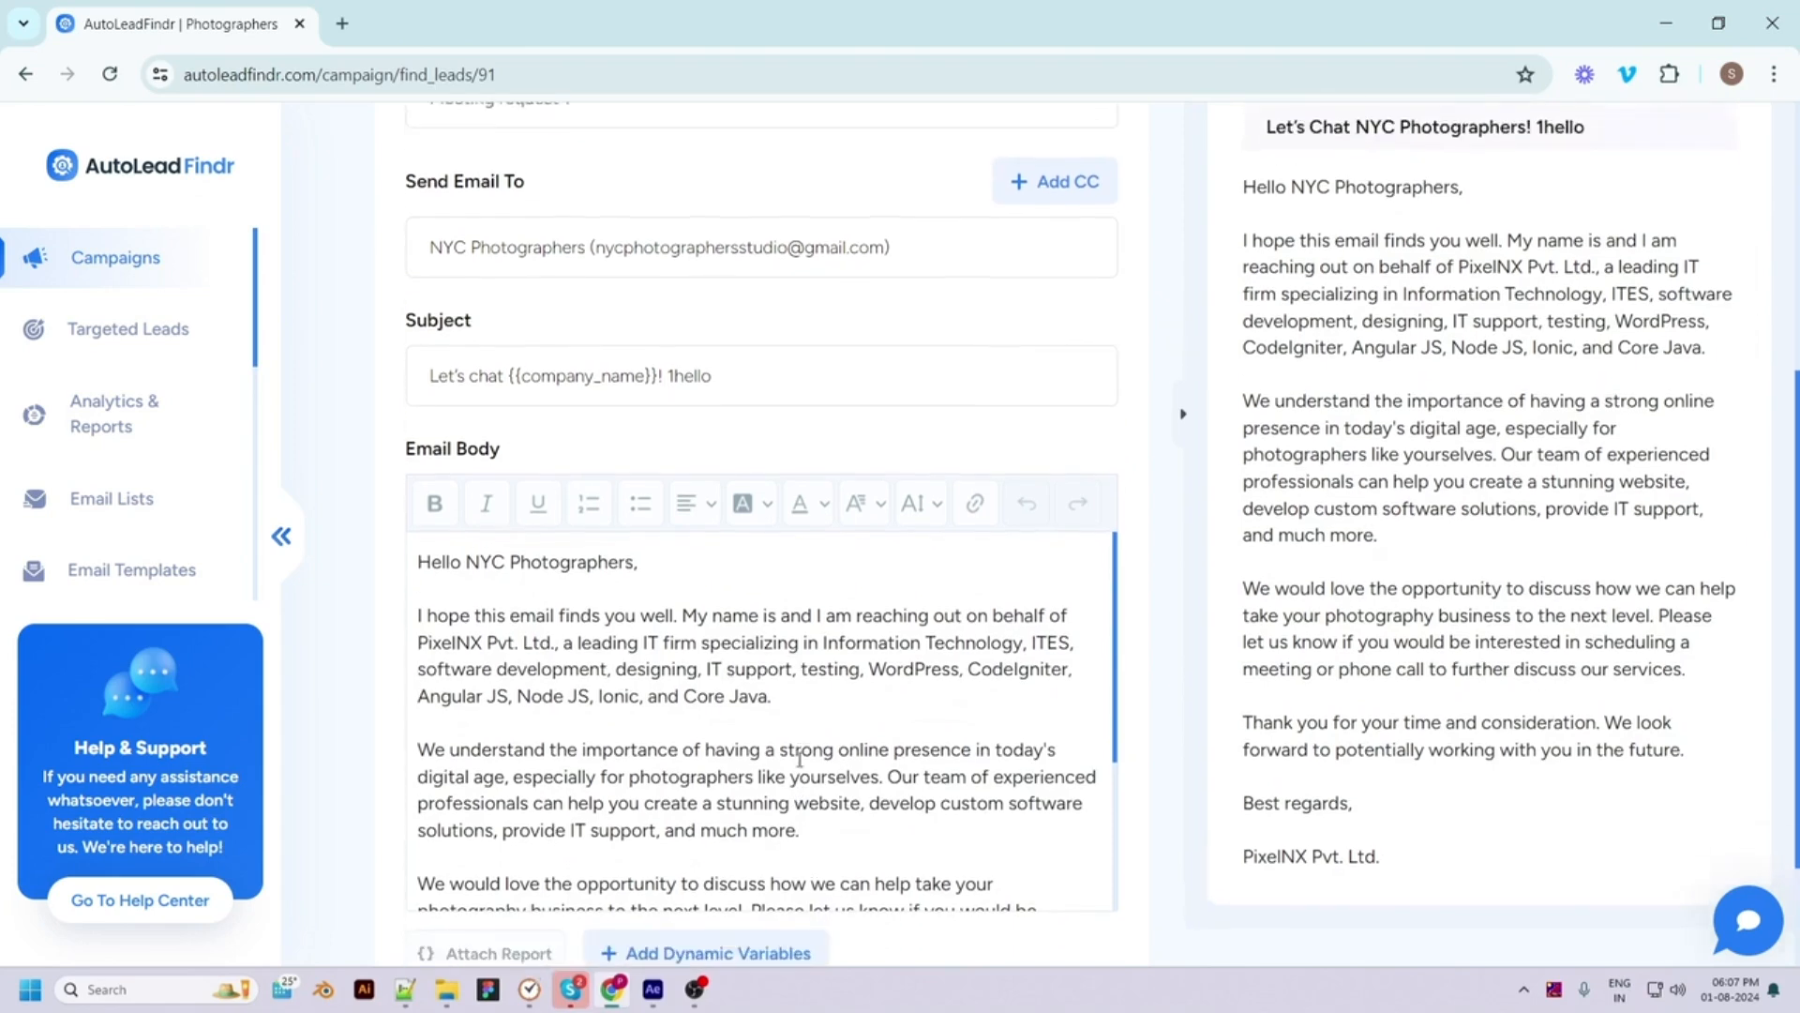
pyautogui.scroll(-2, 799, 760)
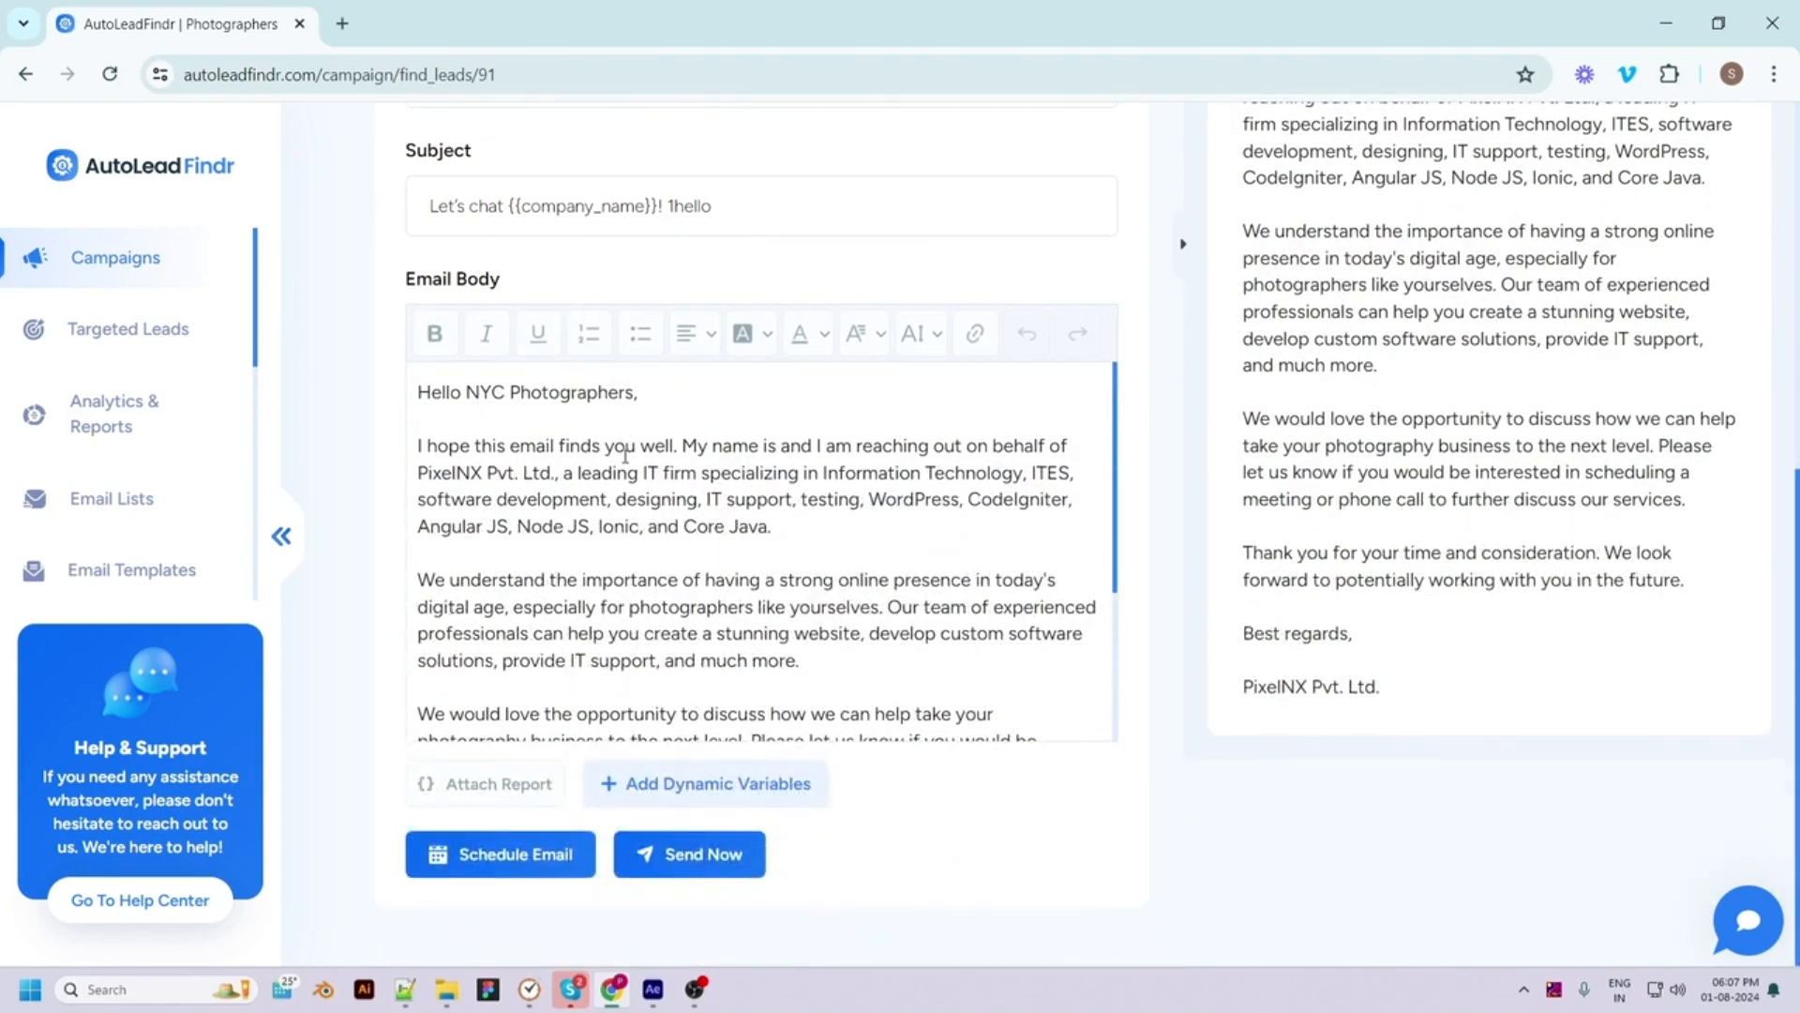
pyautogui.scroll(-4, 619, 469)
pyautogui.scroll(3, 603, 498)
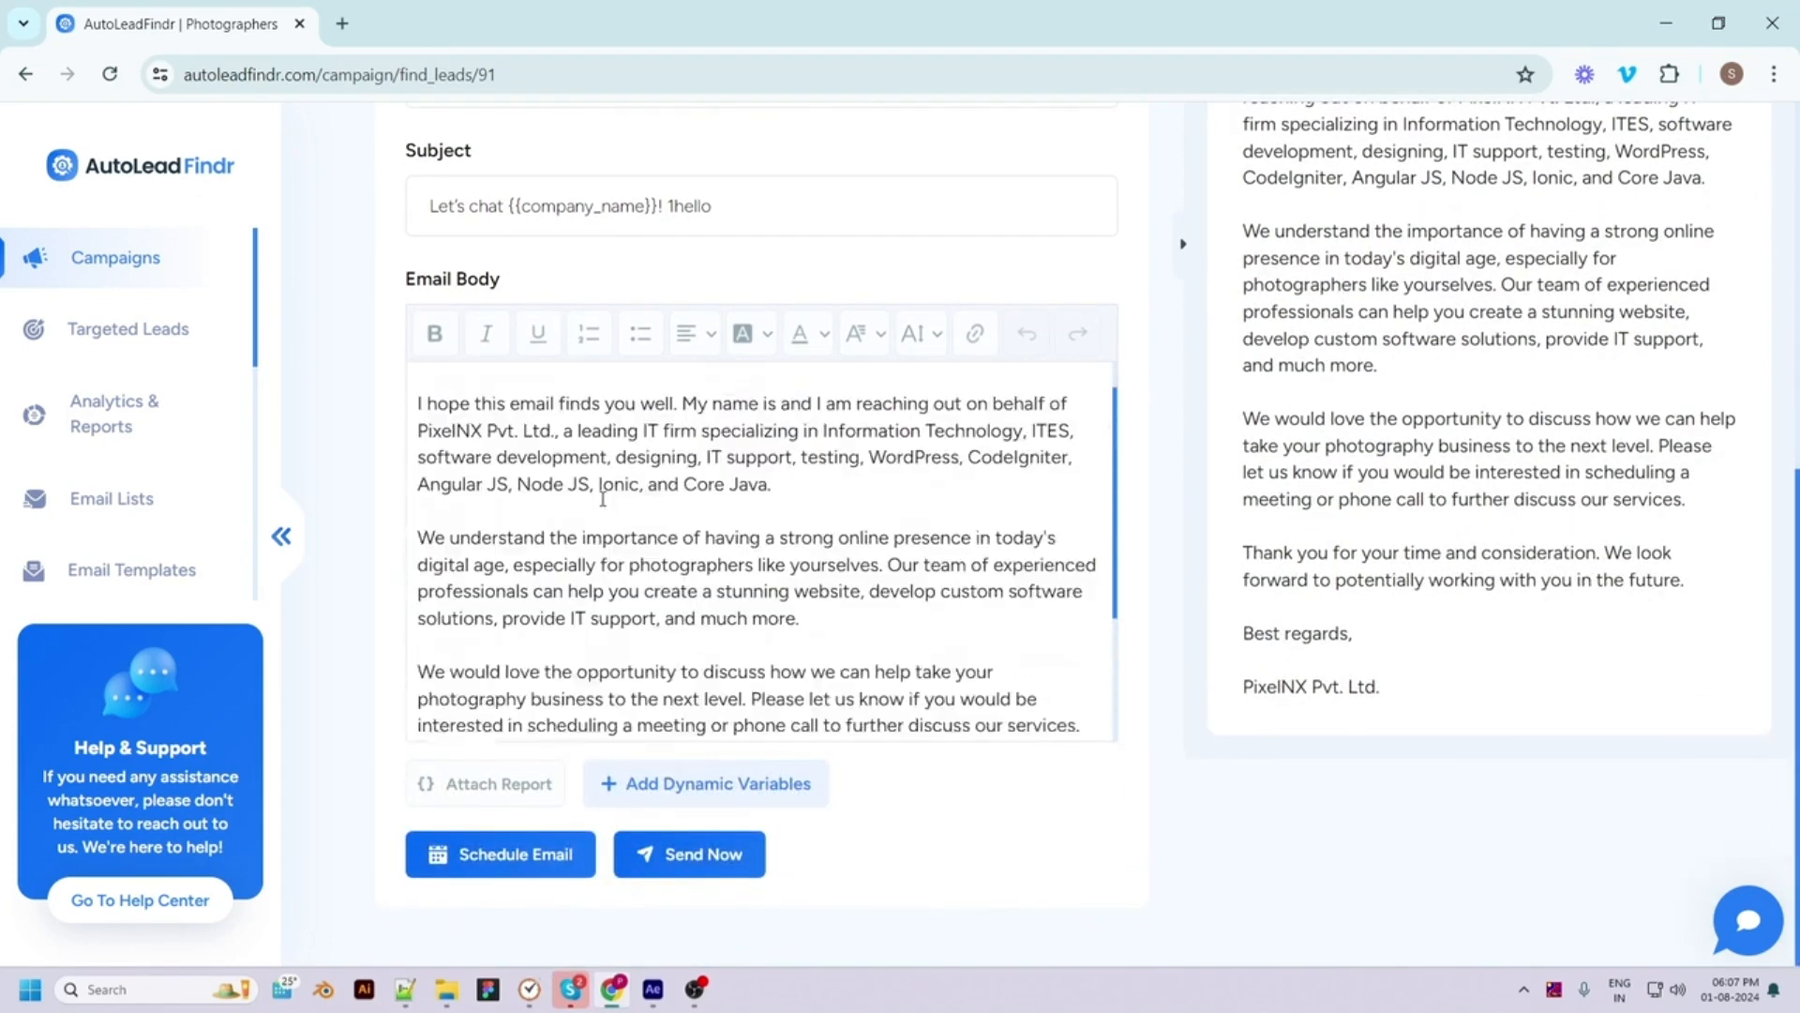
pyautogui.scroll(1, 603, 498)
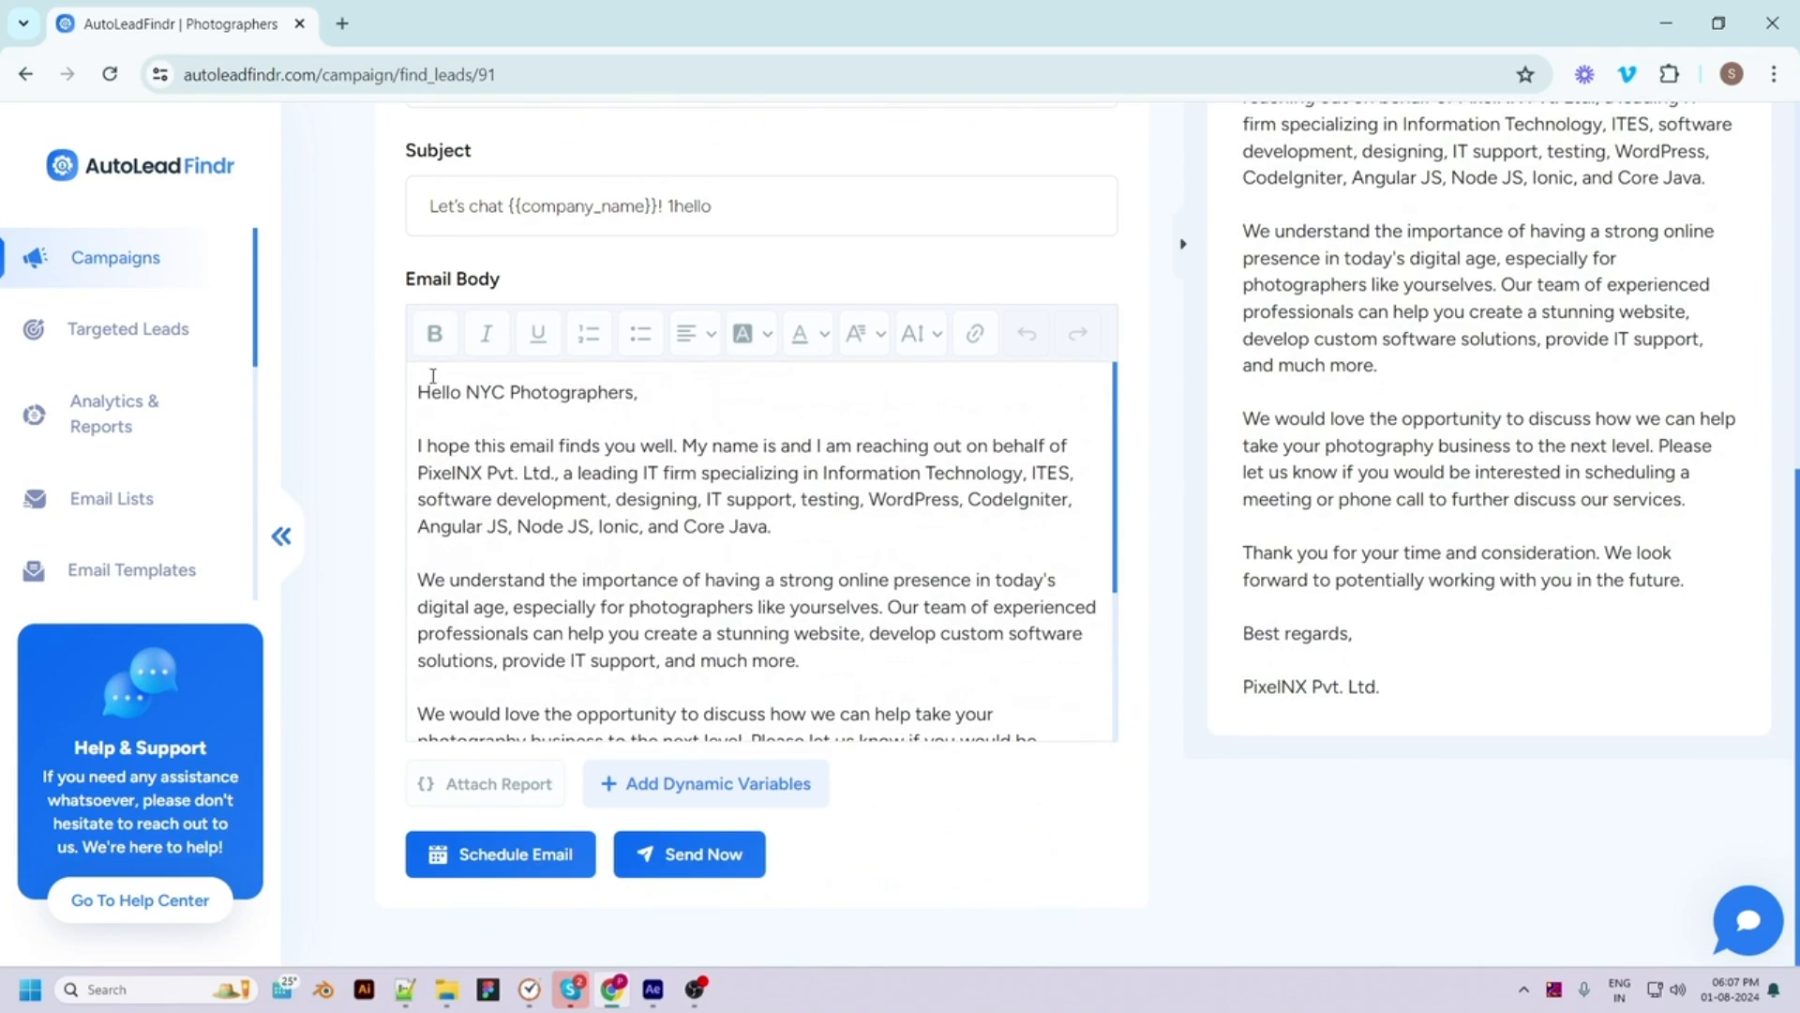
pyautogui.scroll(-5, 604, 680)
pyautogui.scroll(3, 605, 681)
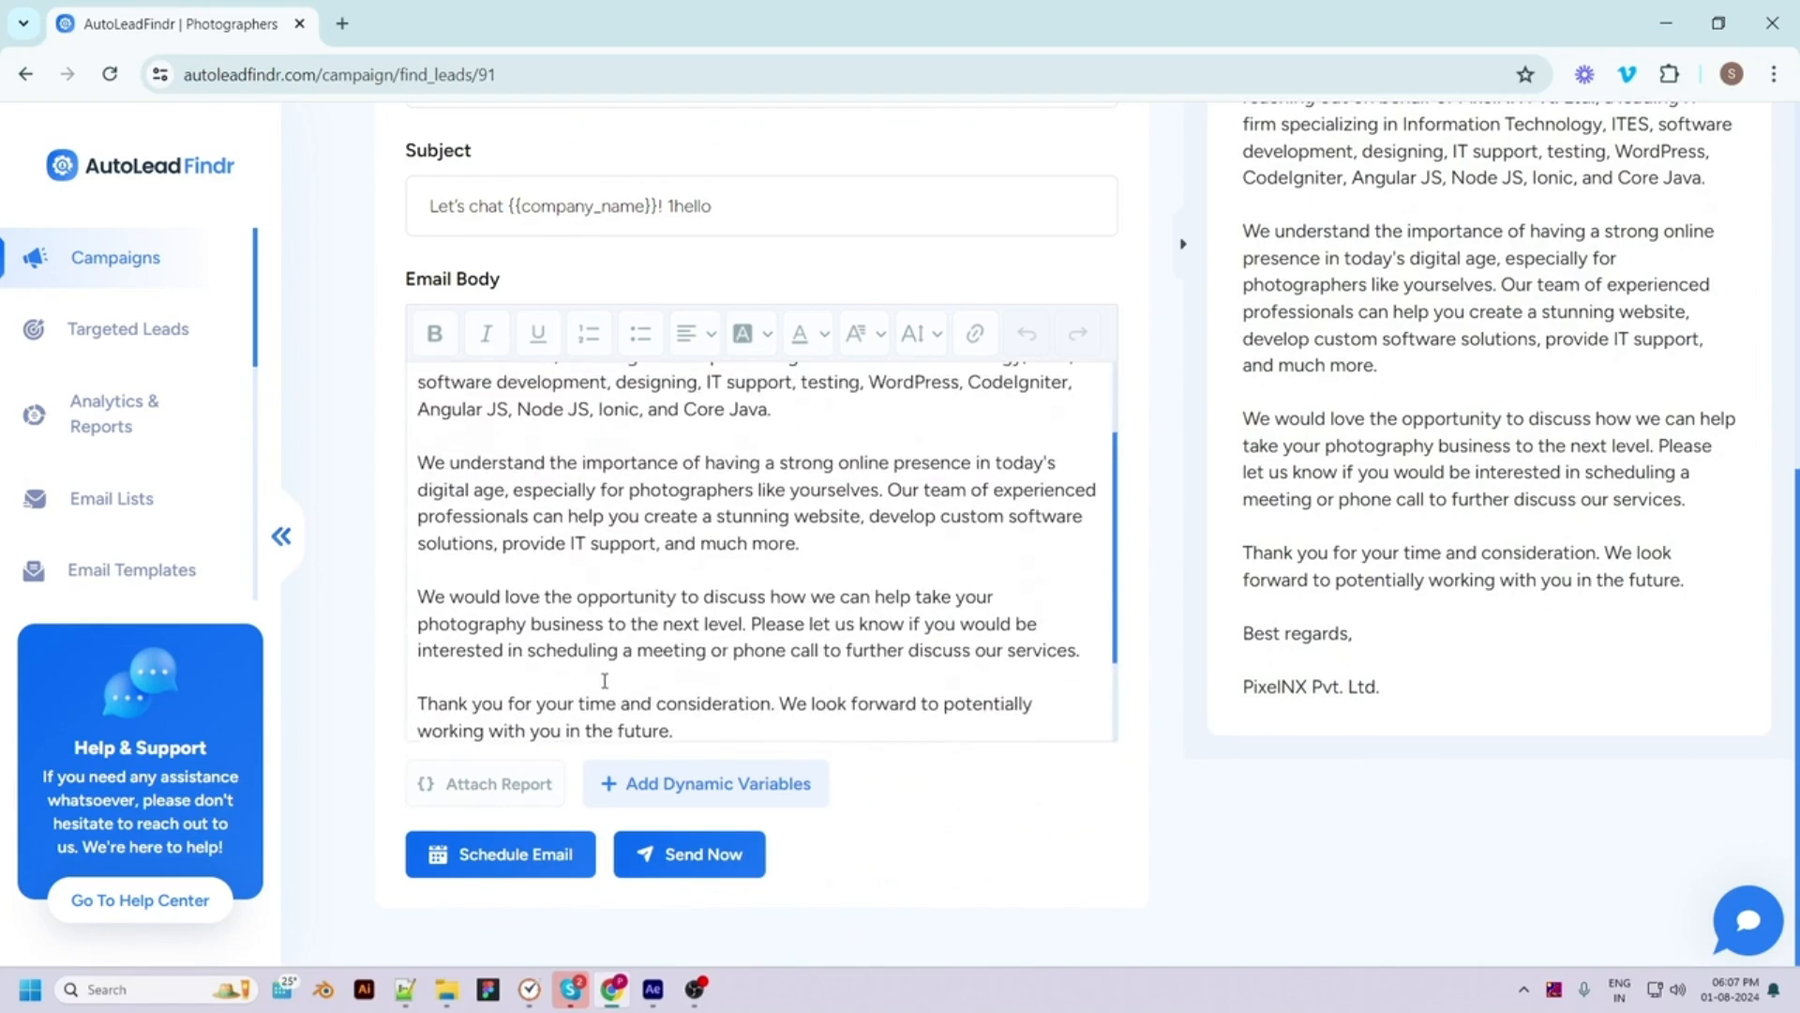
pyautogui.scroll(-3, 597, 717)
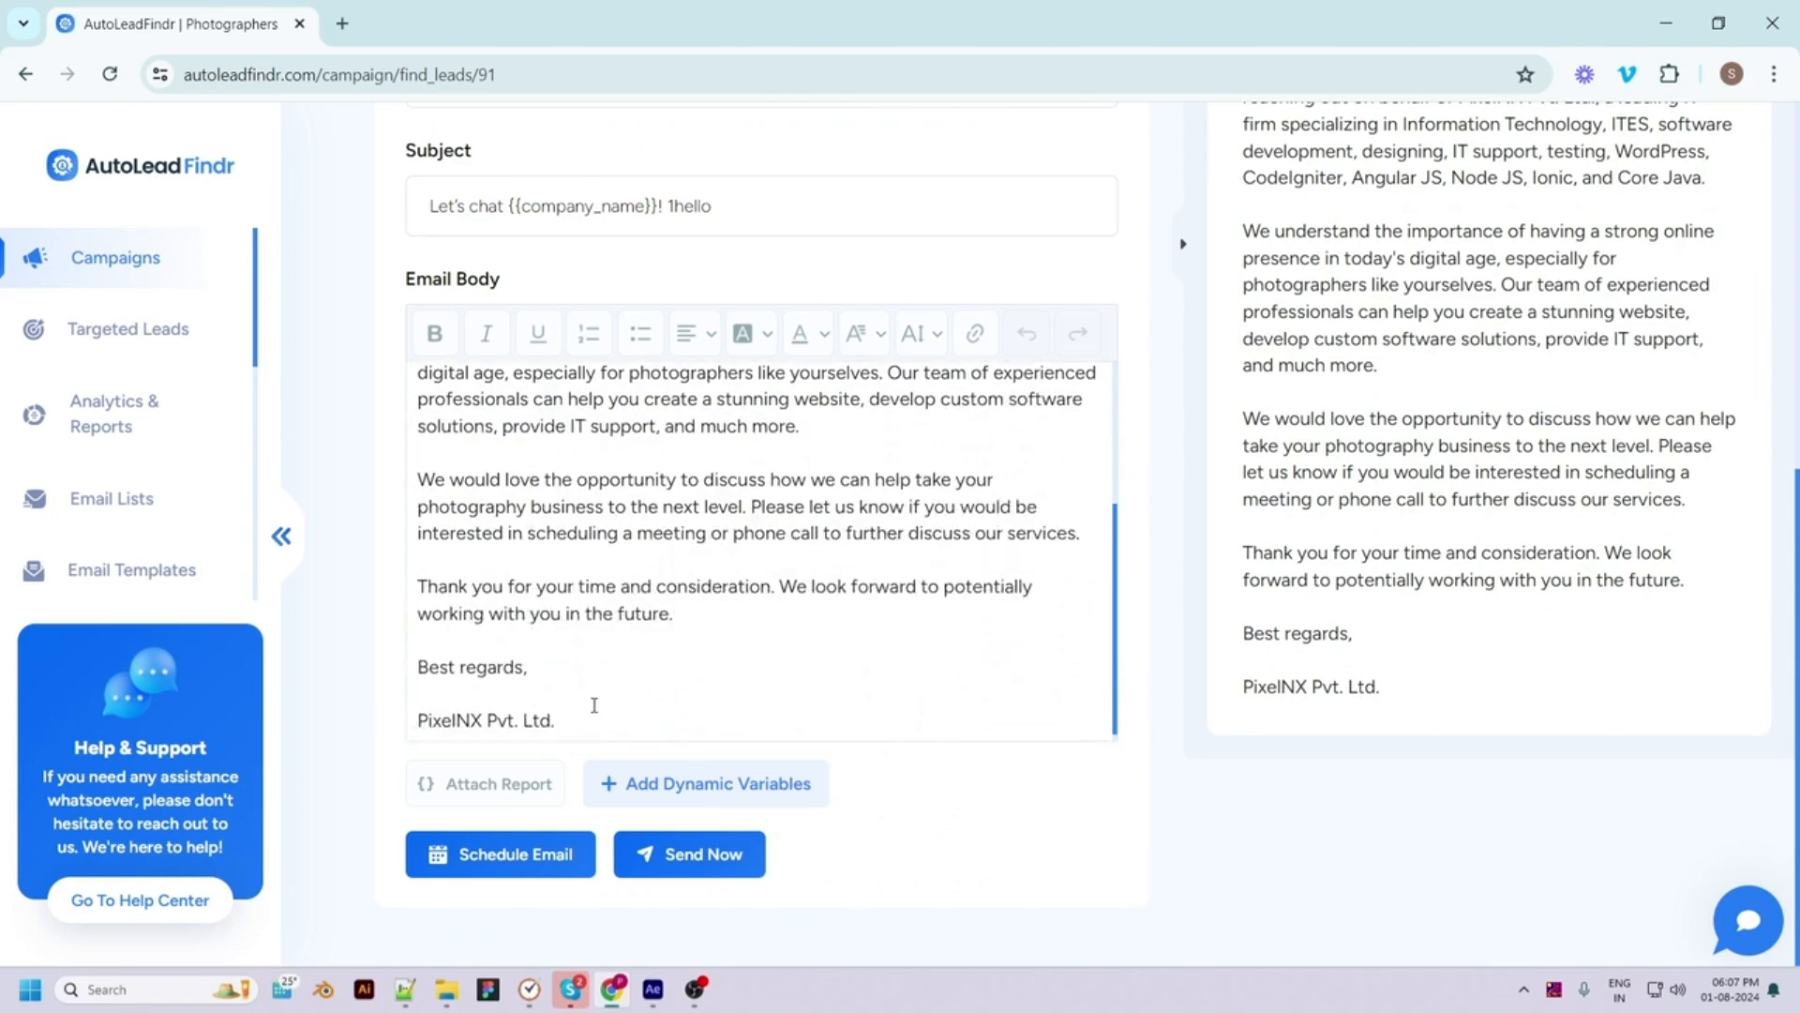
pyautogui.scroll(-1, 594, 705)
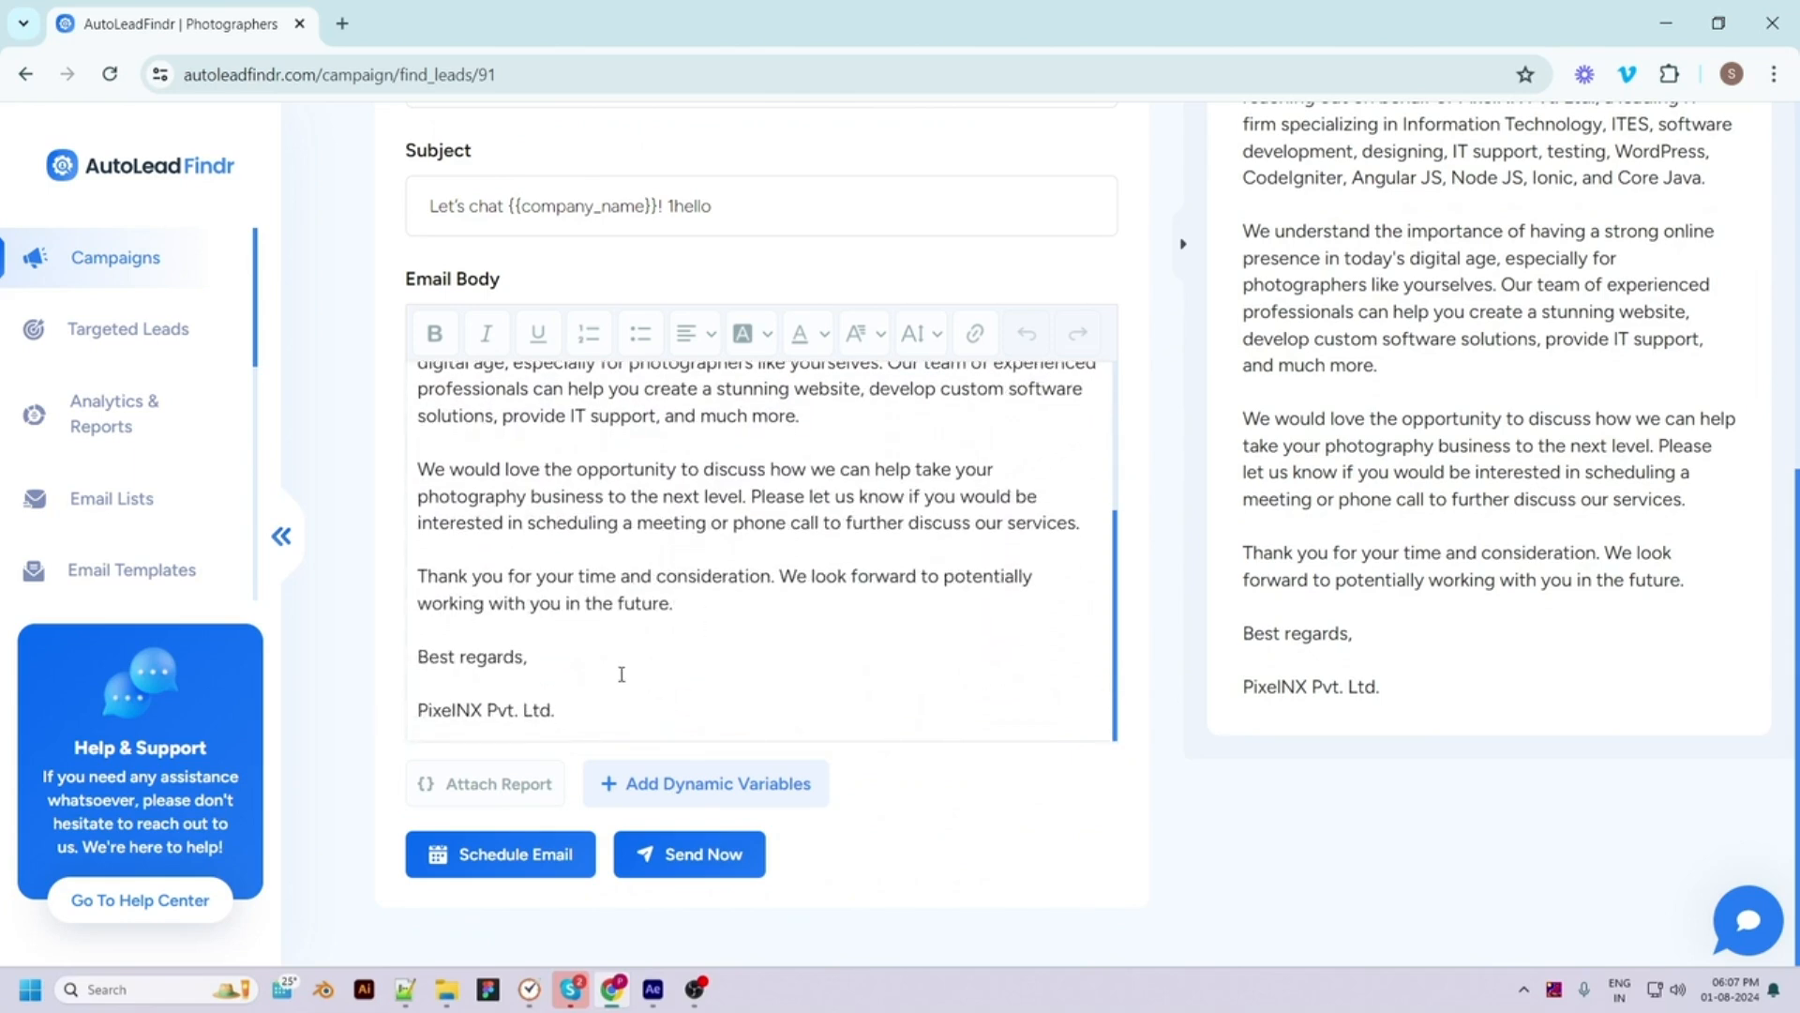
# Check the Attach Report Custom File option, then close it without attaching
pyautogui.click(495, 781)
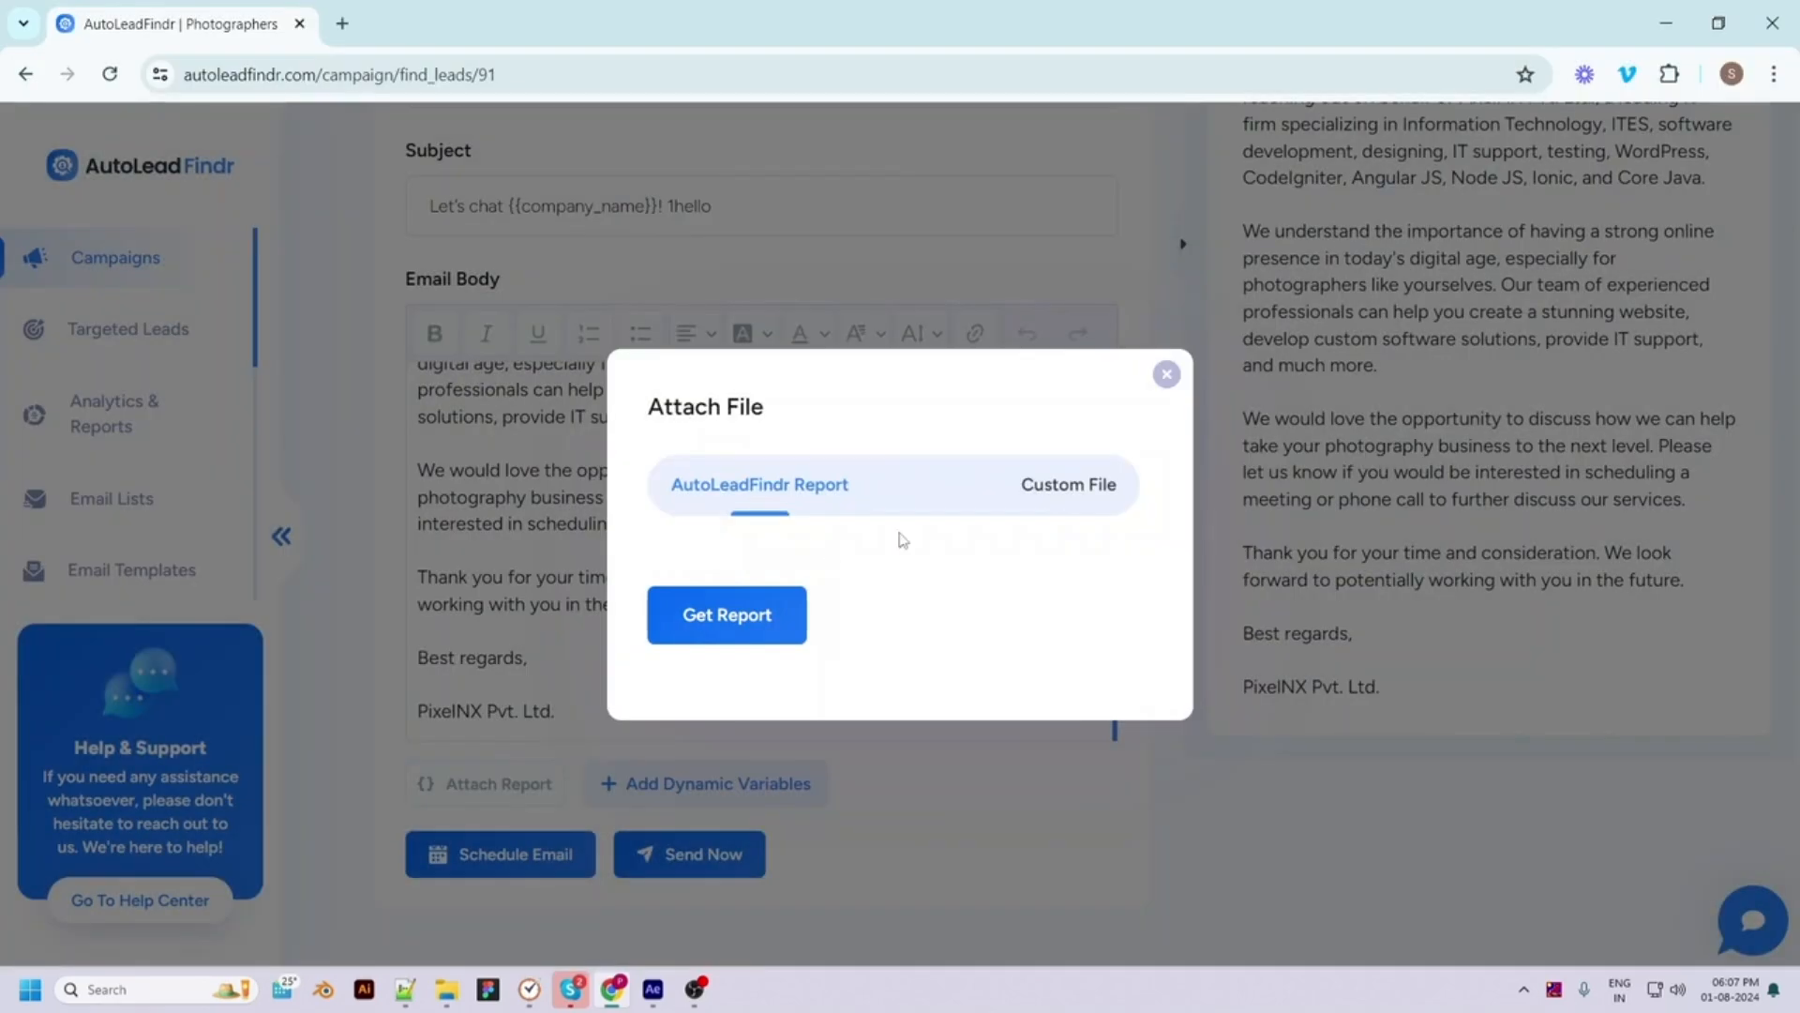
pyautogui.click(1035, 499)
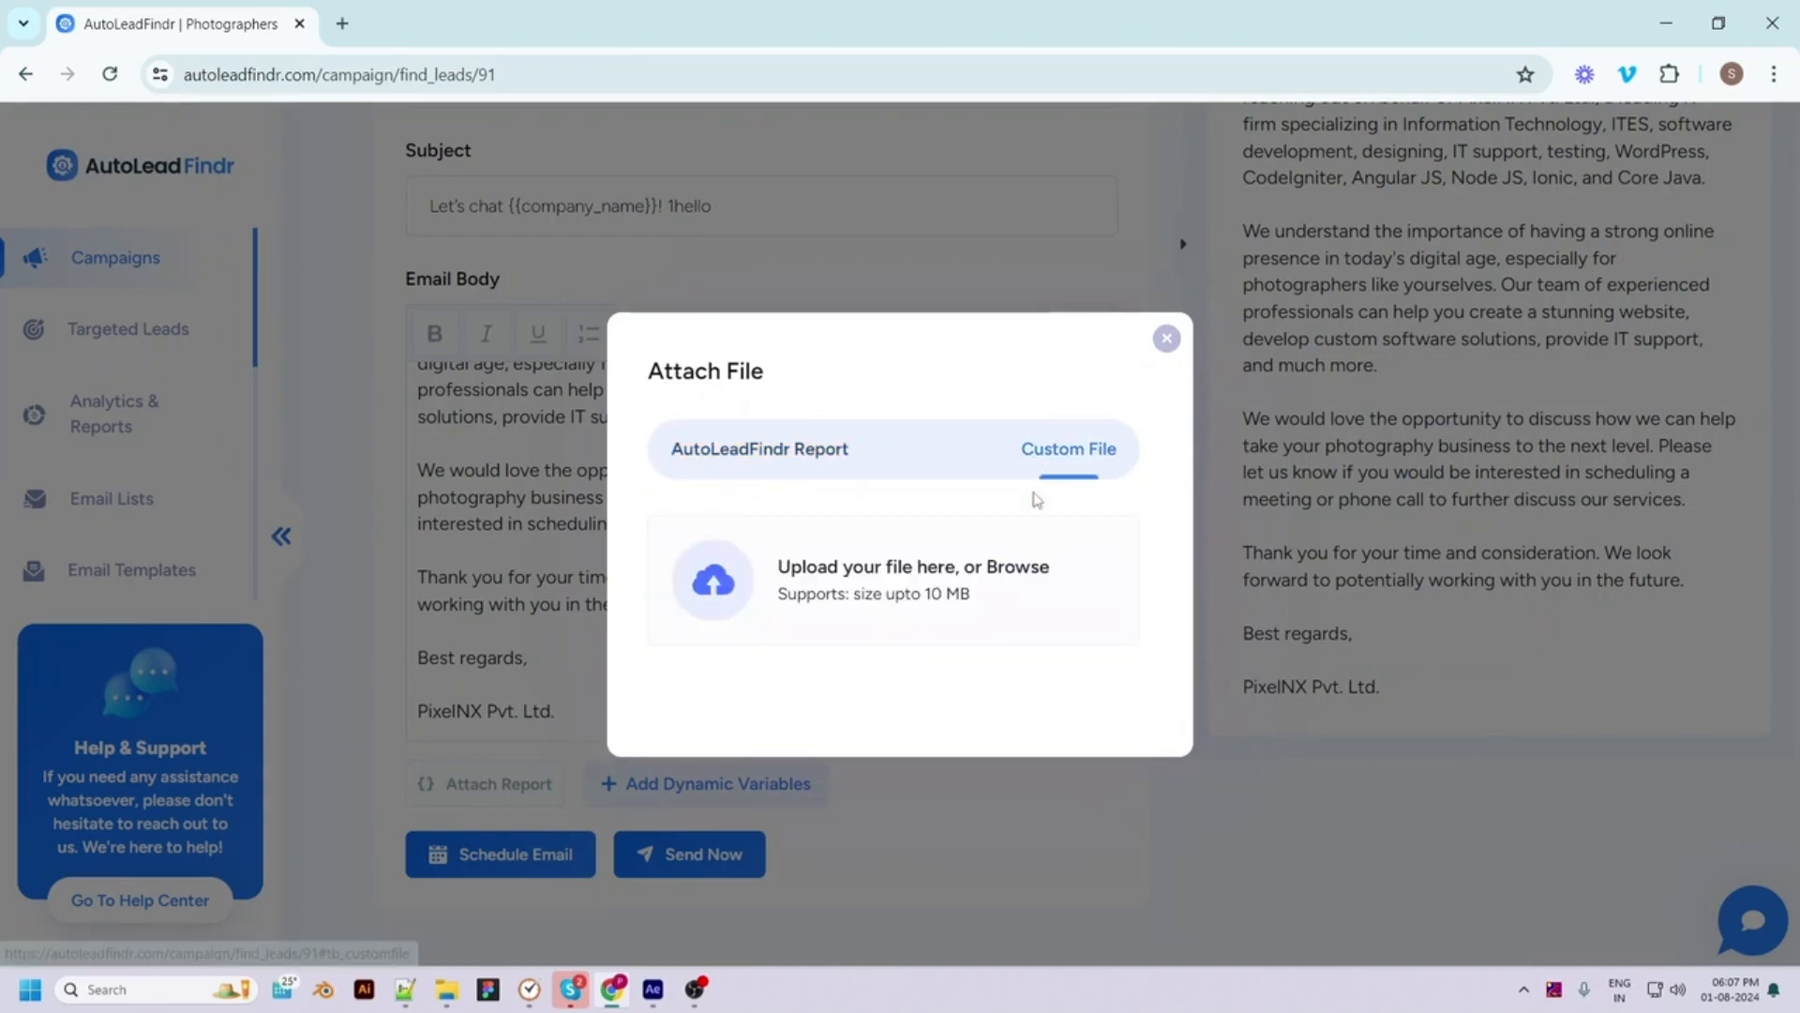
pyautogui.click(1167, 337)
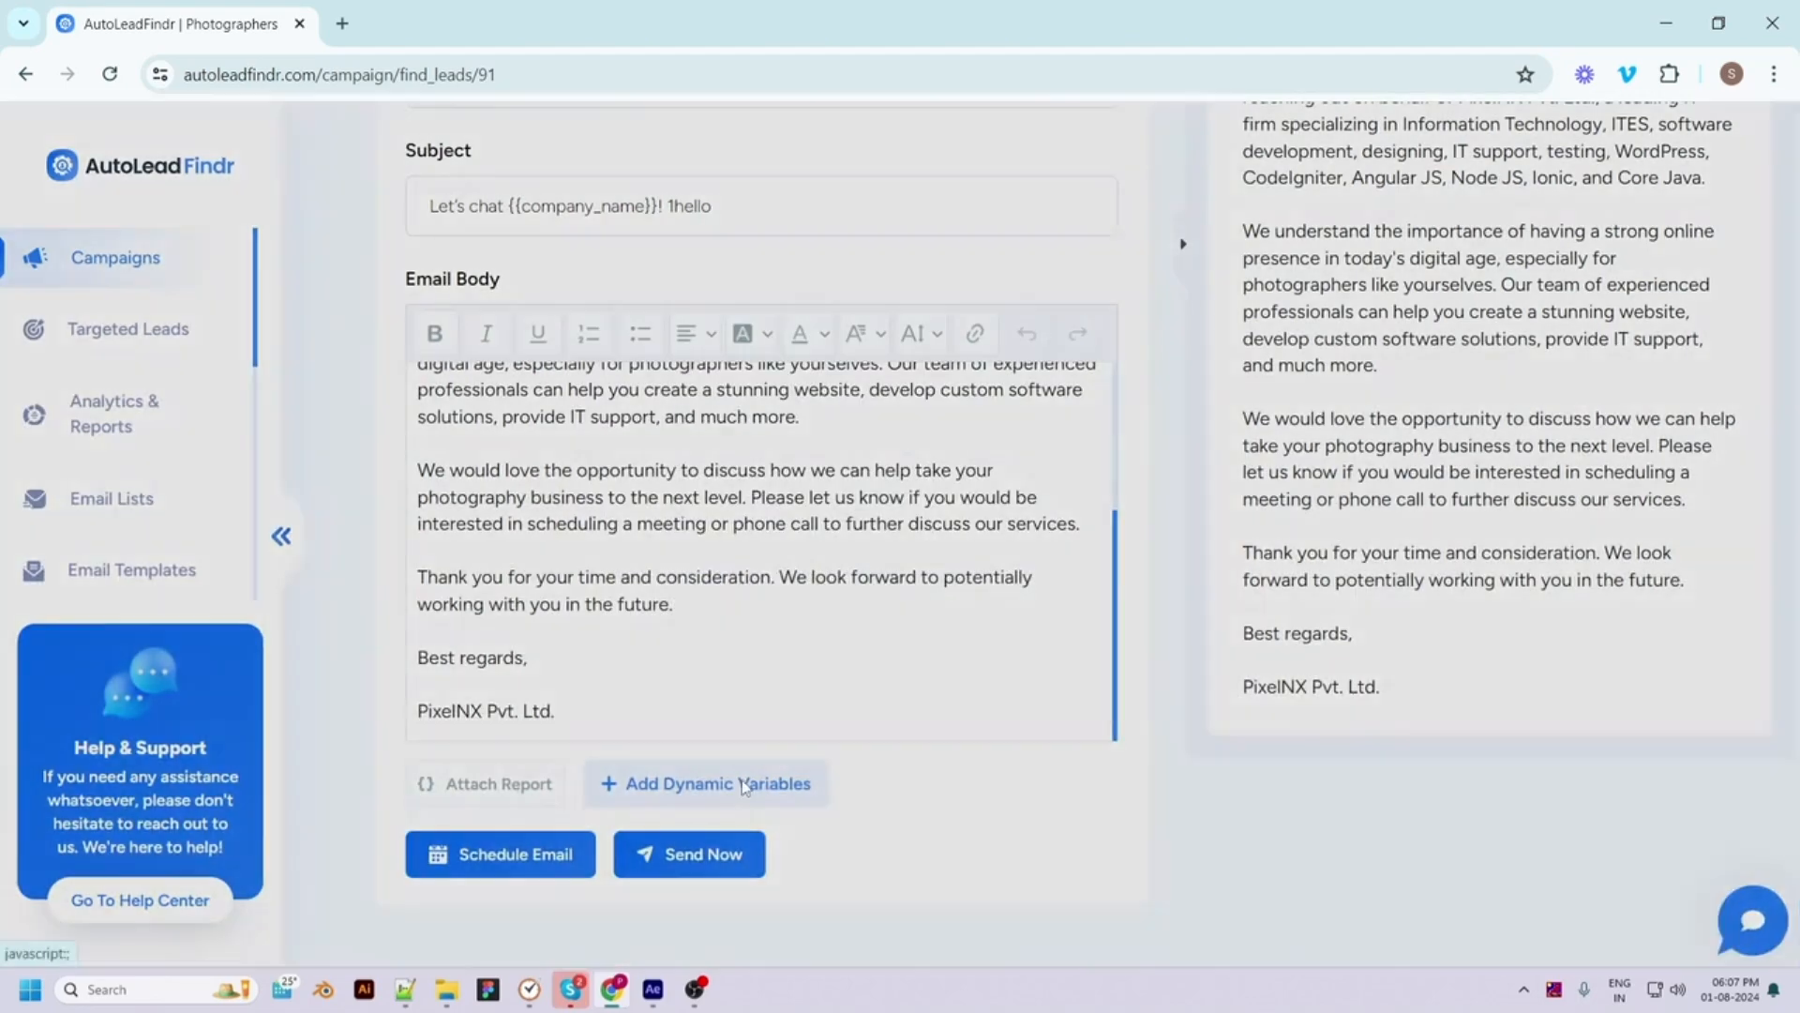
# Insert the {{company_name}} variable into the email body
pyautogui.click(745, 784)
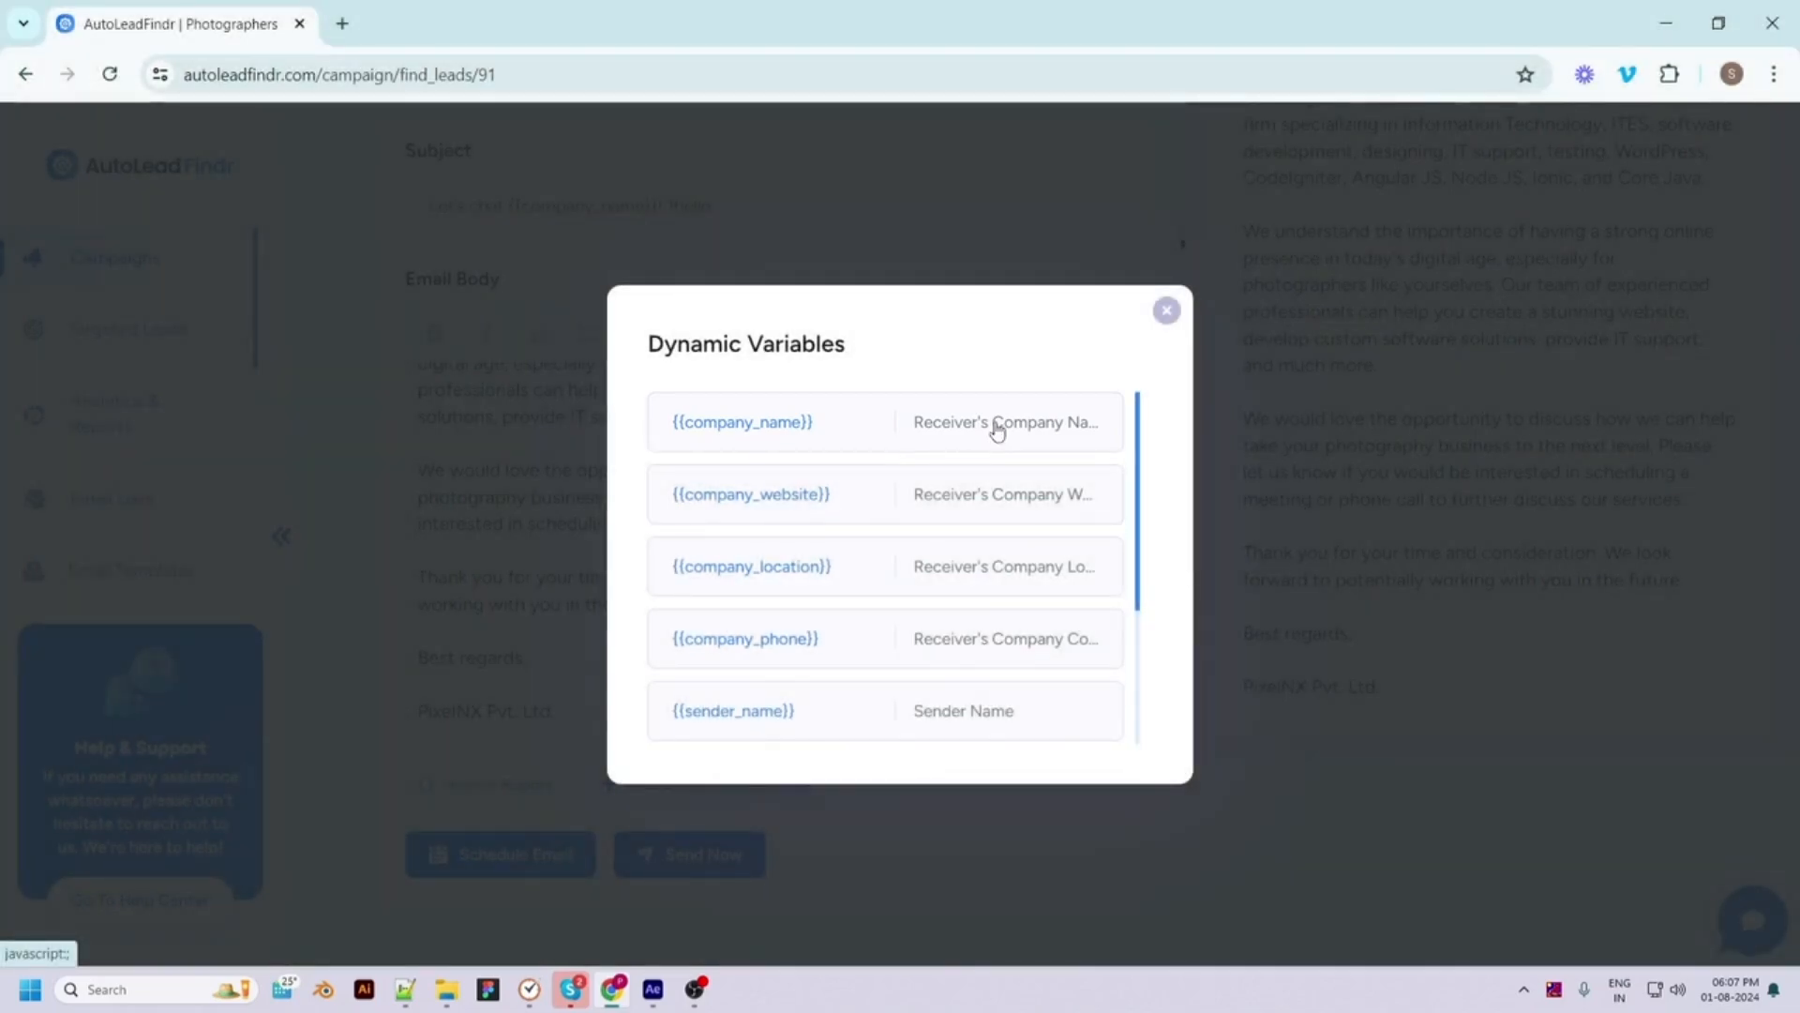
pyautogui.click(997, 430)
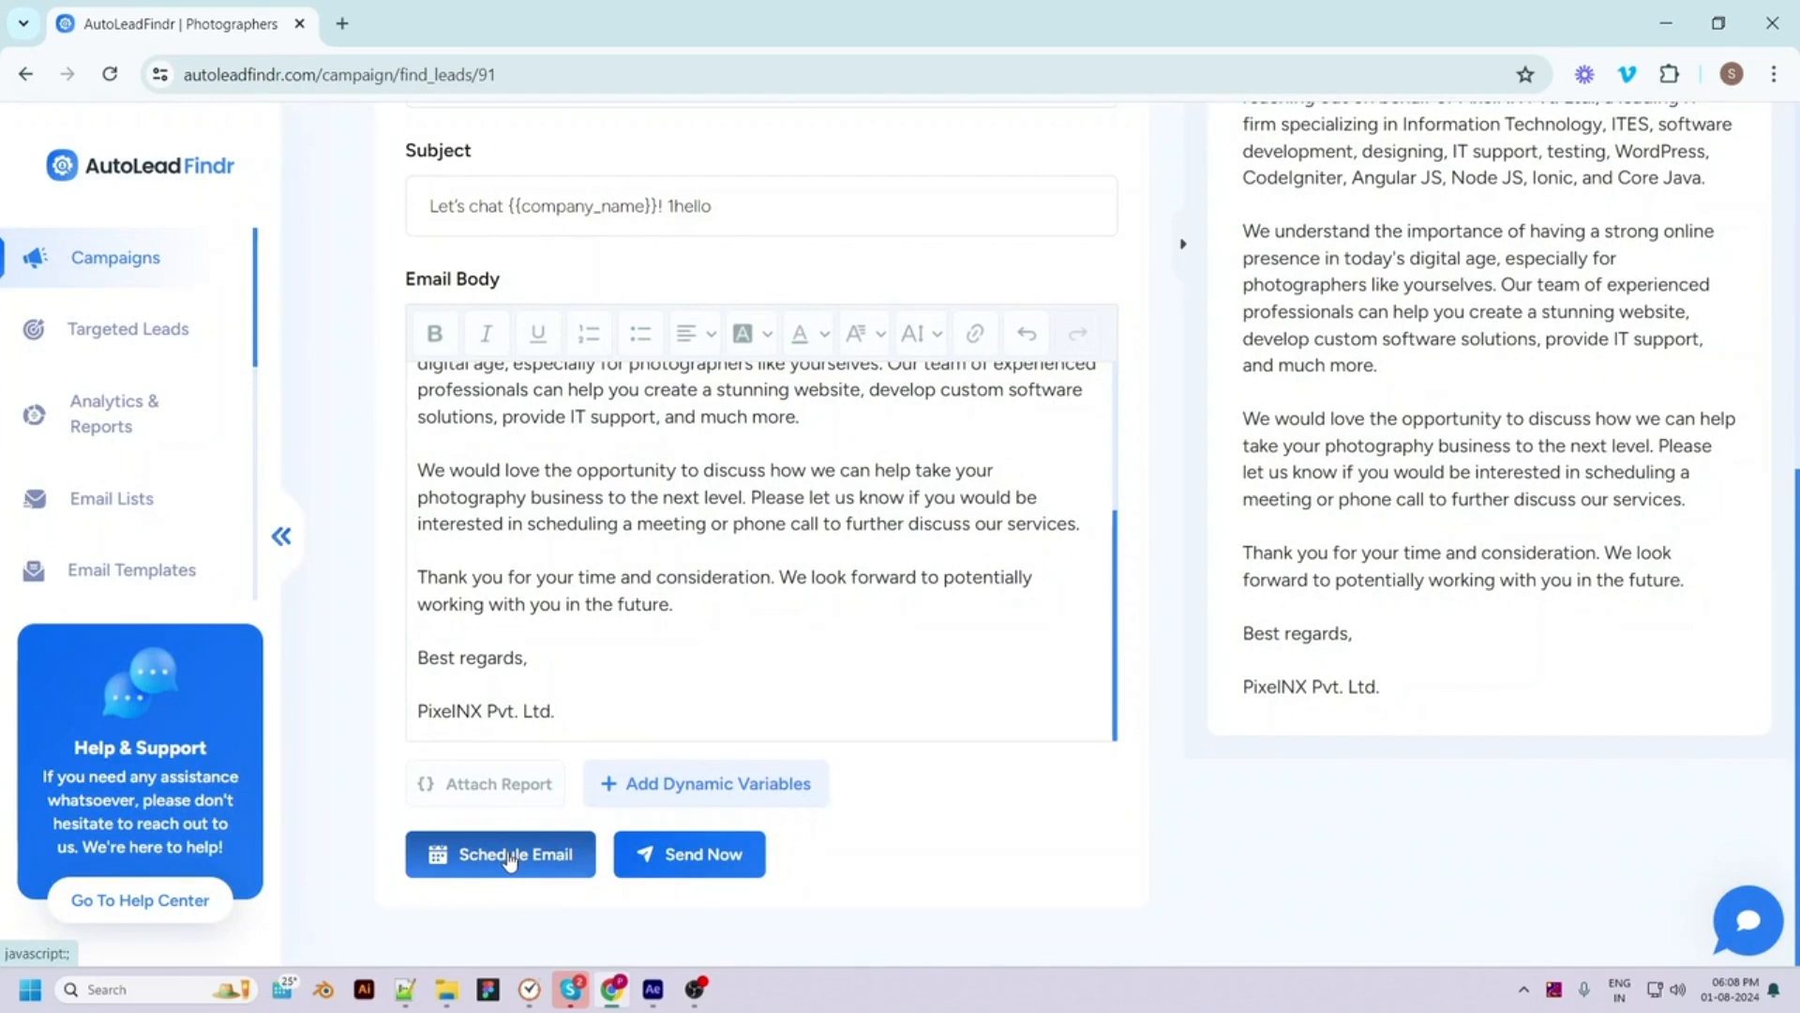
pyautogui.click(724, 877)
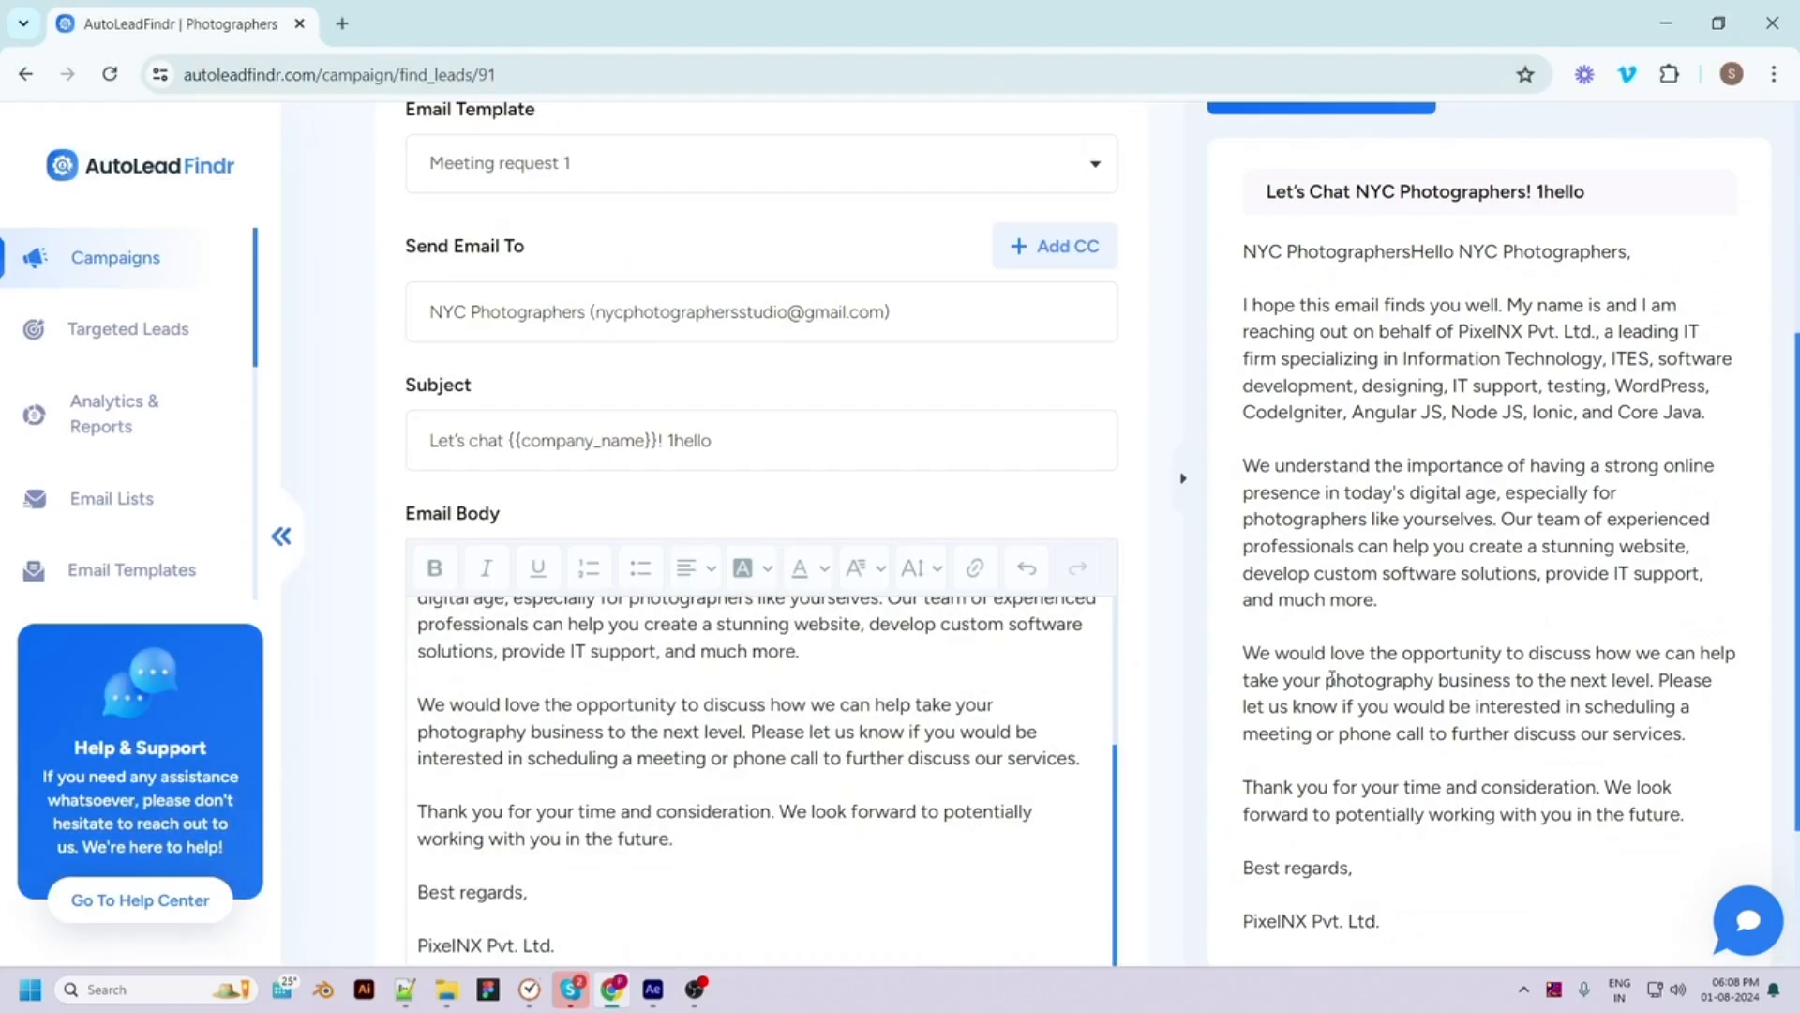
# Schedule the outreach email for 26/07/2024 08:40 PM in the Kathmandu UTC offset
pyautogui.scroll(4, 1384, 731)
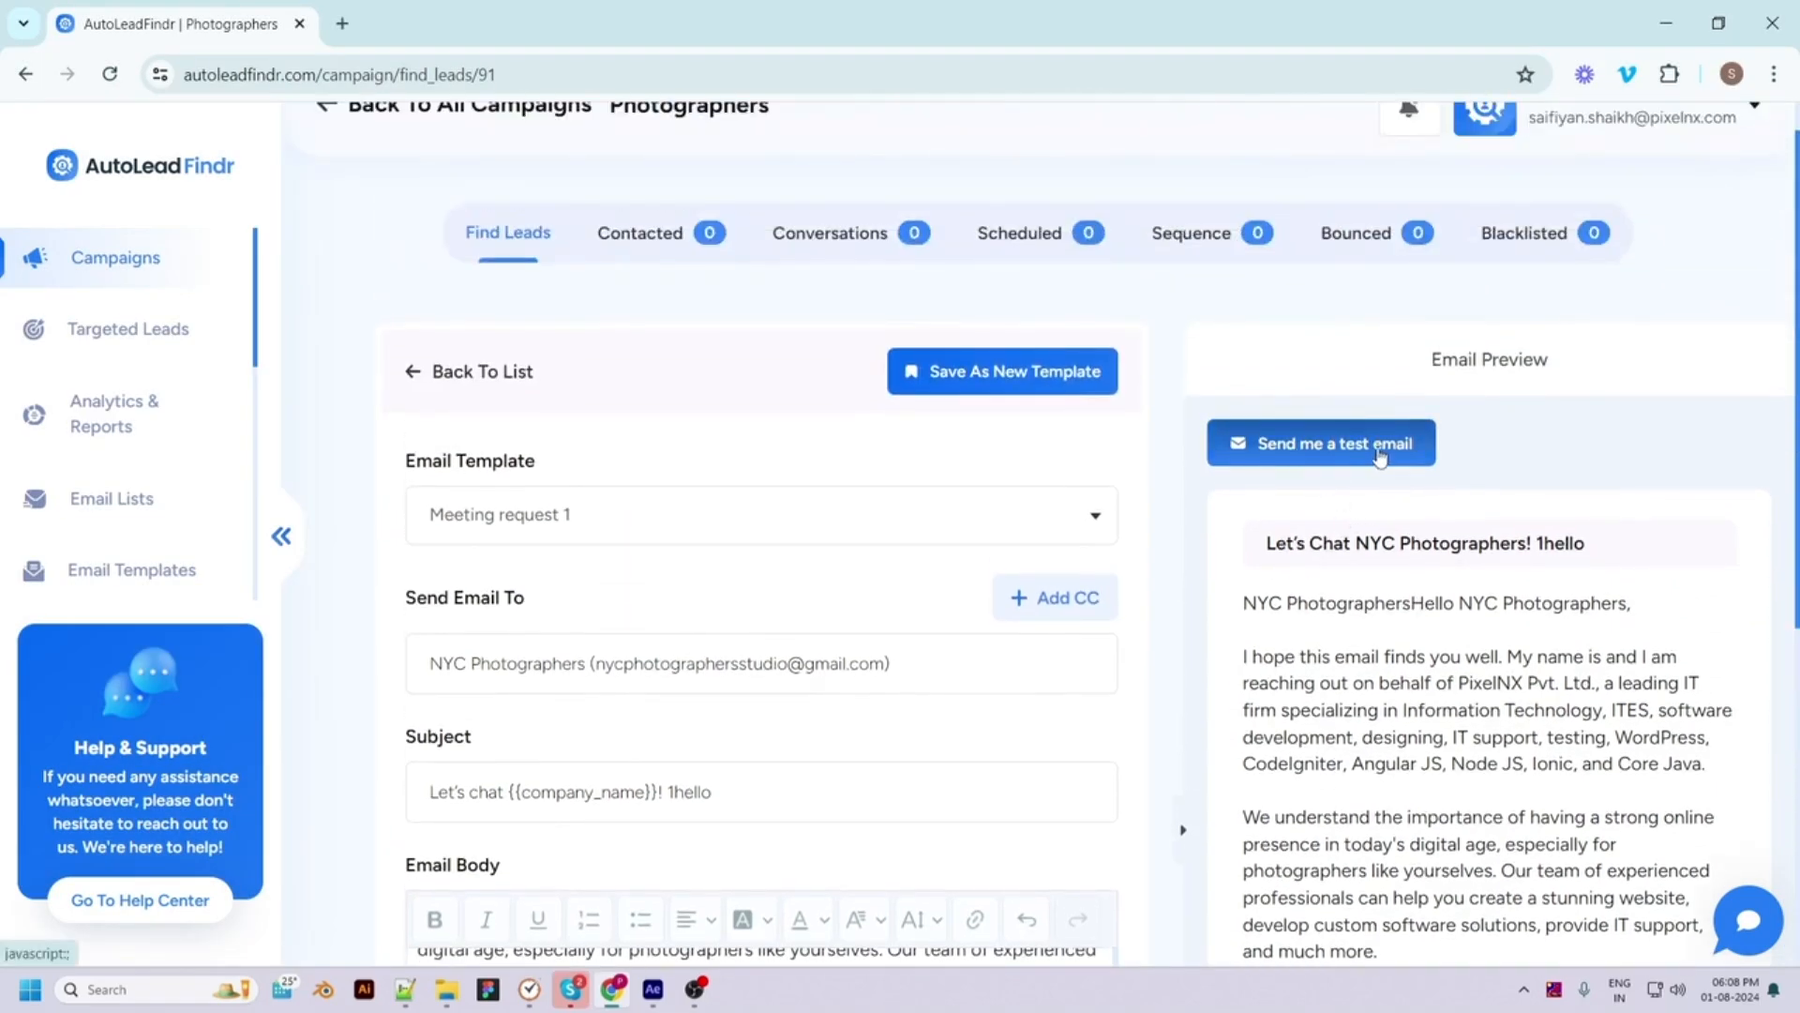
pyautogui.scroll(-6, 1330, 460)
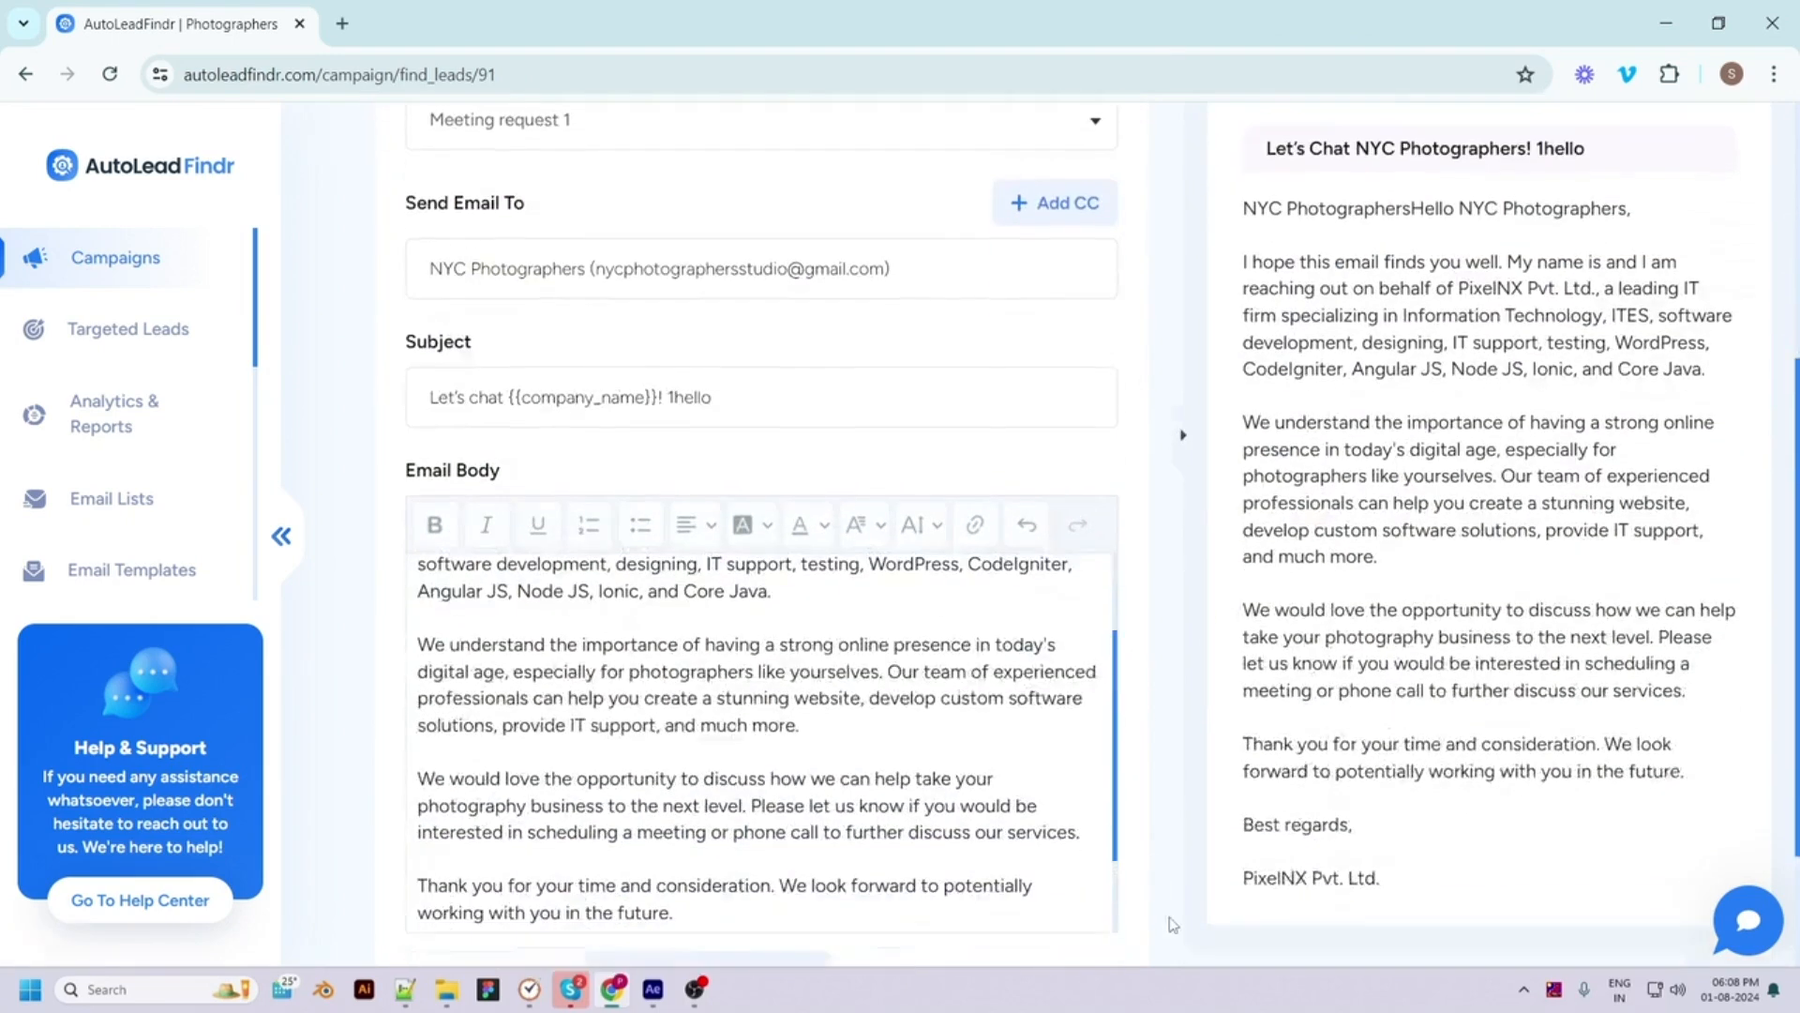
pyautogui.click(513, 864)
pyautogui.click(805, 468)
pyautogui.click(844, 714)
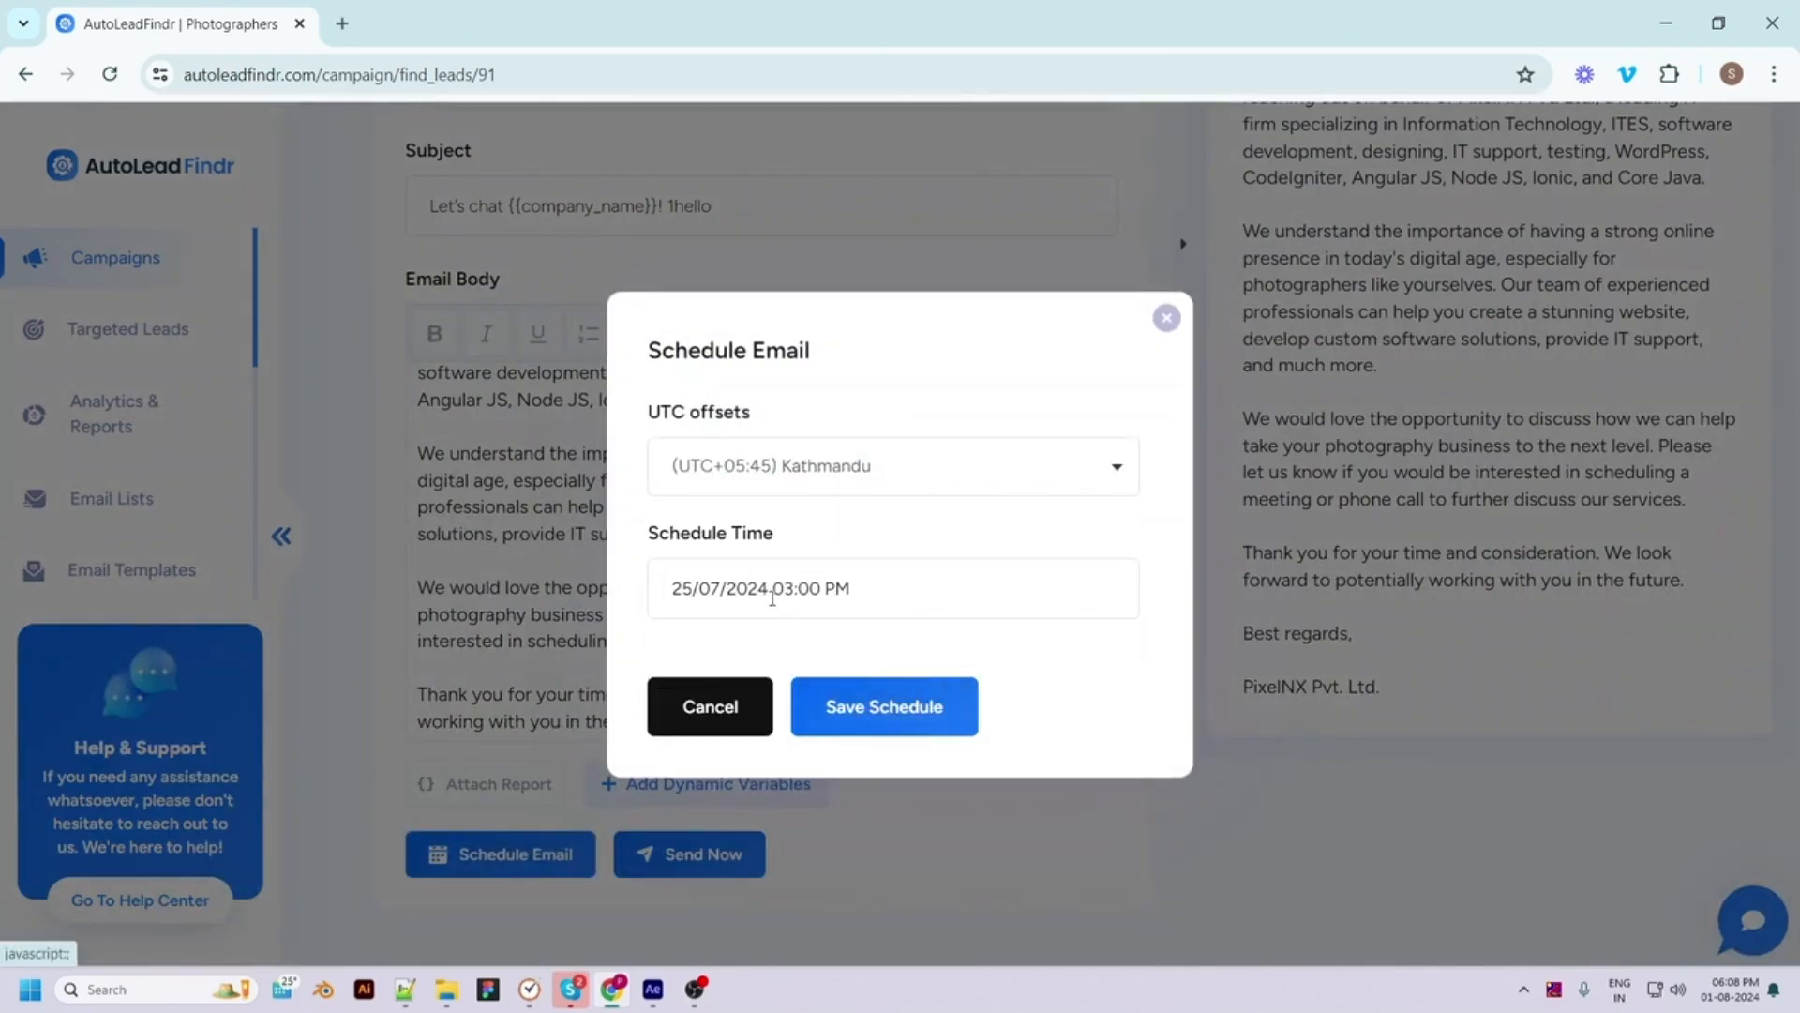
pyautogui.click(844, 587)
pyautogui.click(722, 913)
pyautogui.click(741, 856)
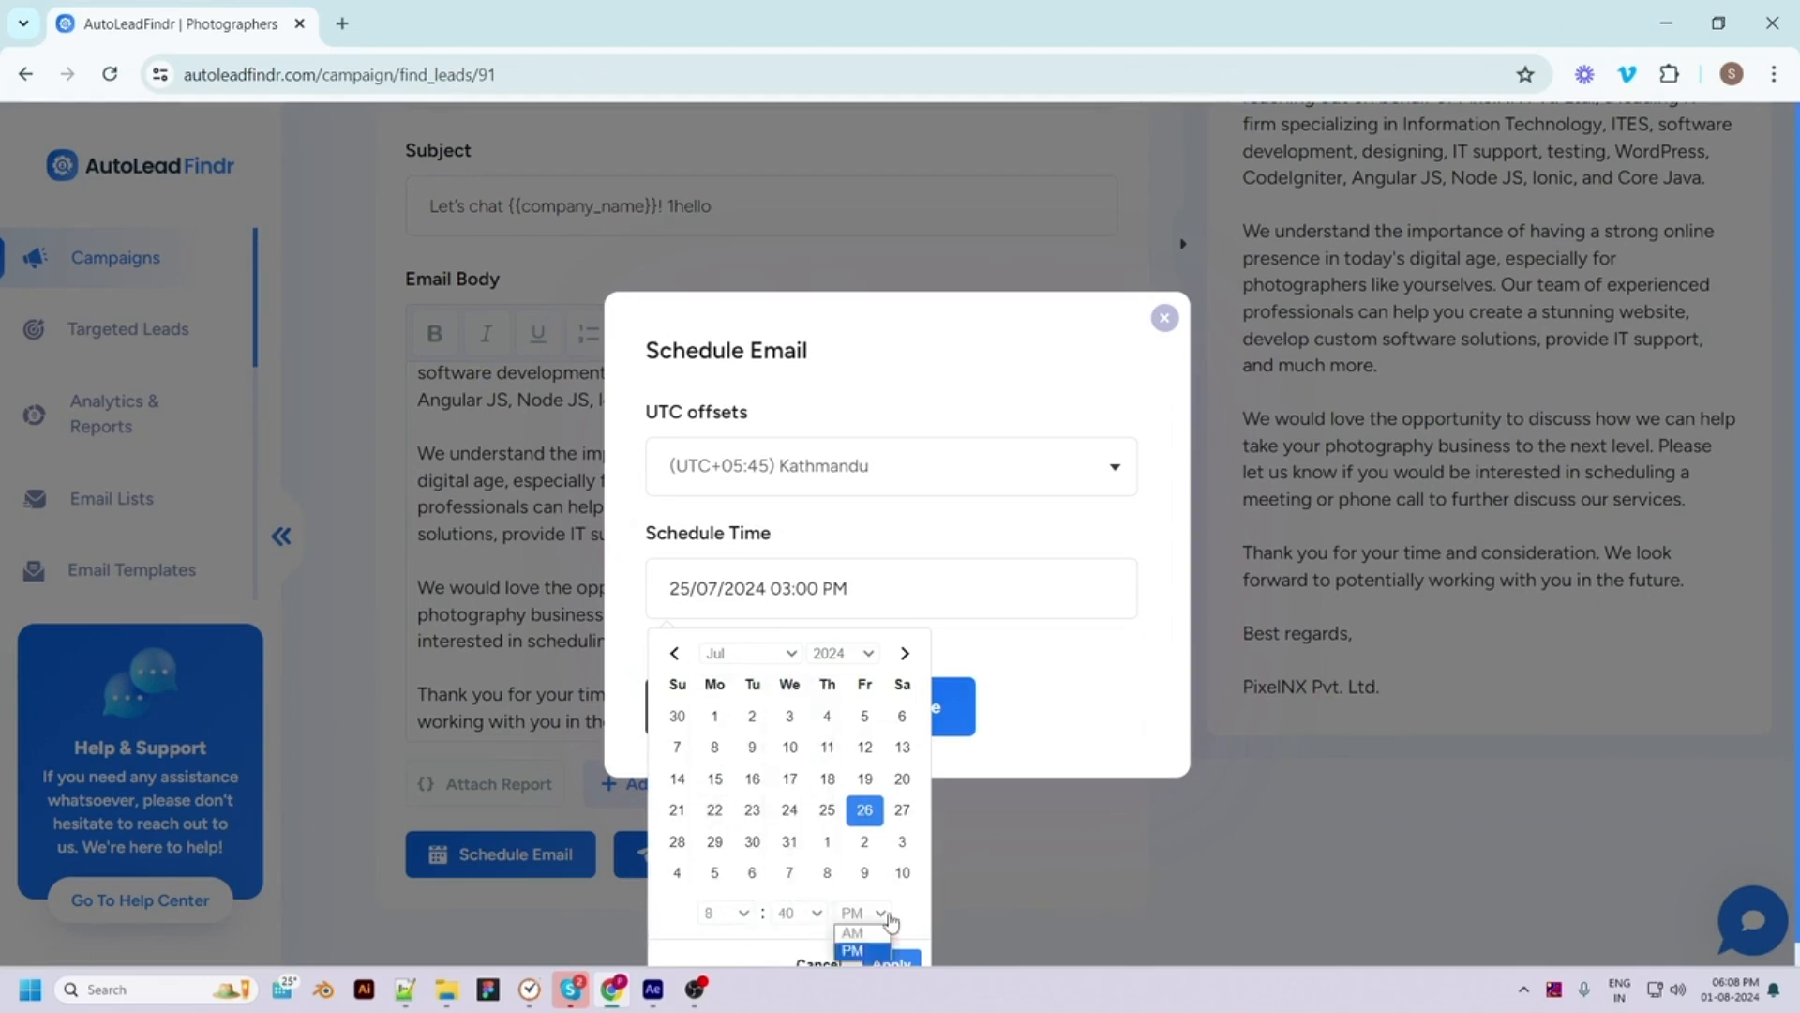
pyautogui.click(891, 961)
pyautogui.click(861, 718)
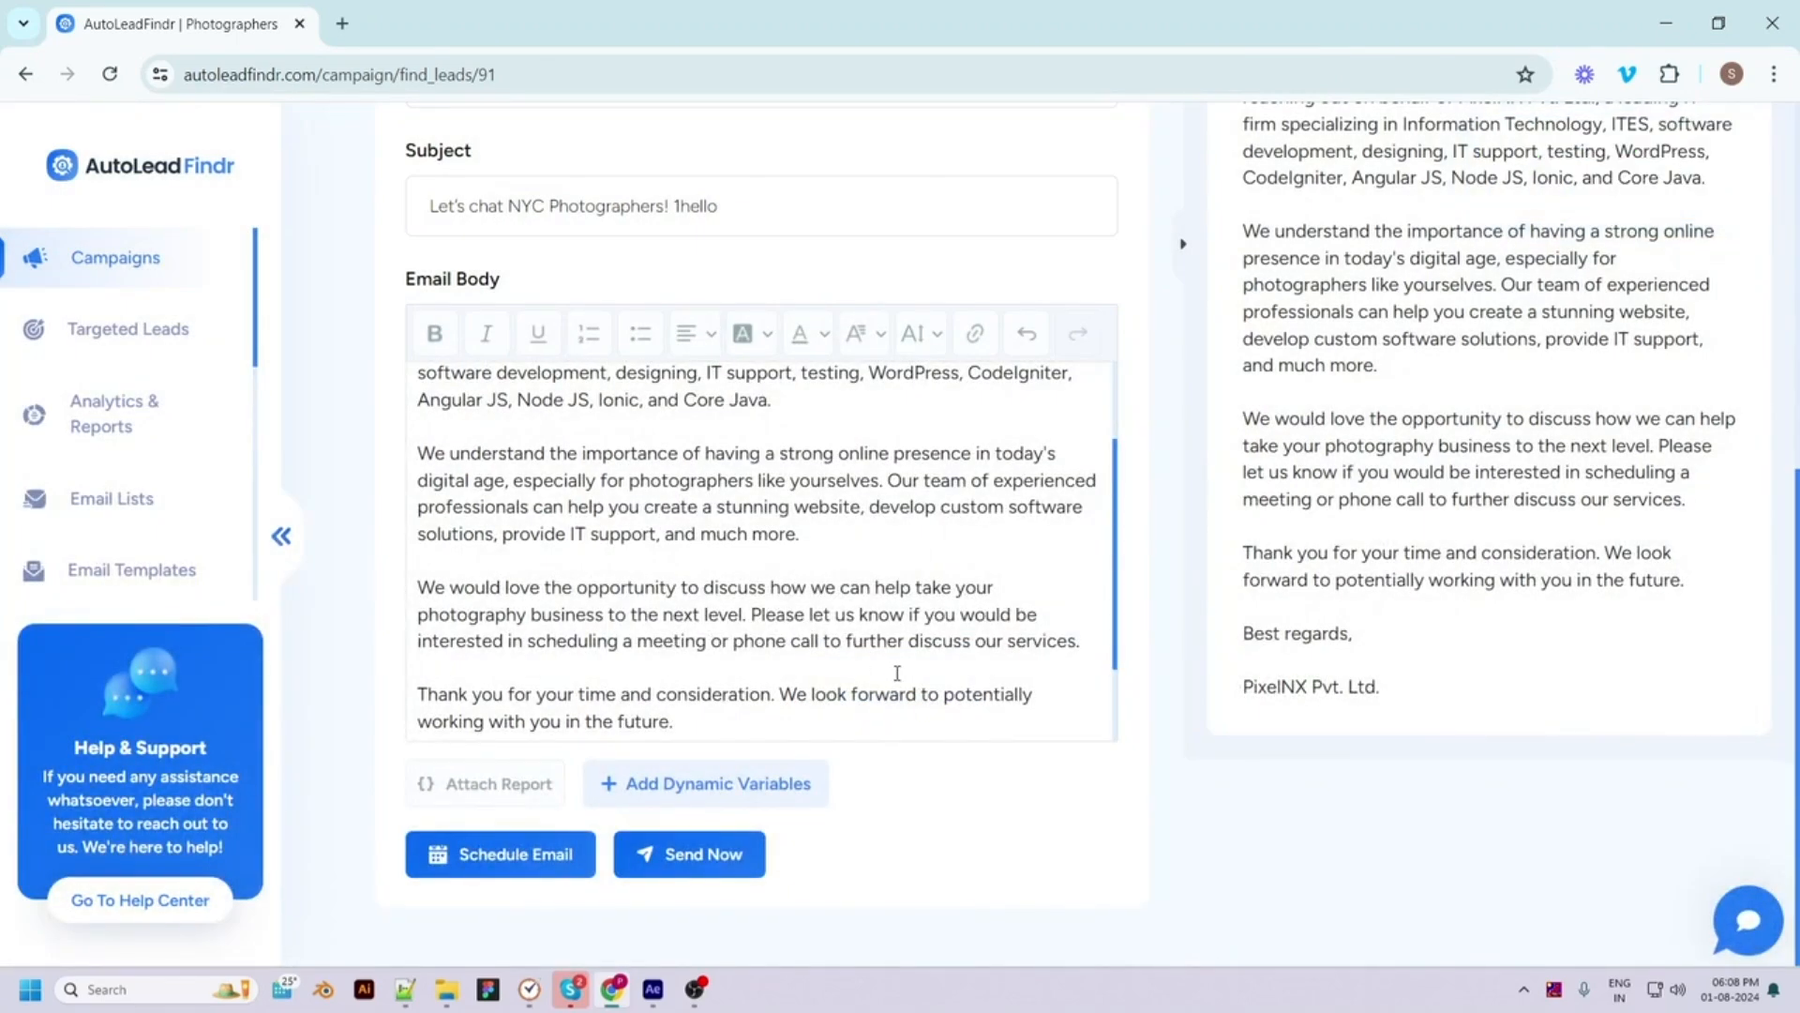
# Send the outreach email to NYC Photographers immediately and view the Contacted leads list
pyautogui.scroll(3, 898, 672)
pyautogui.scroll(2, 886, 356)
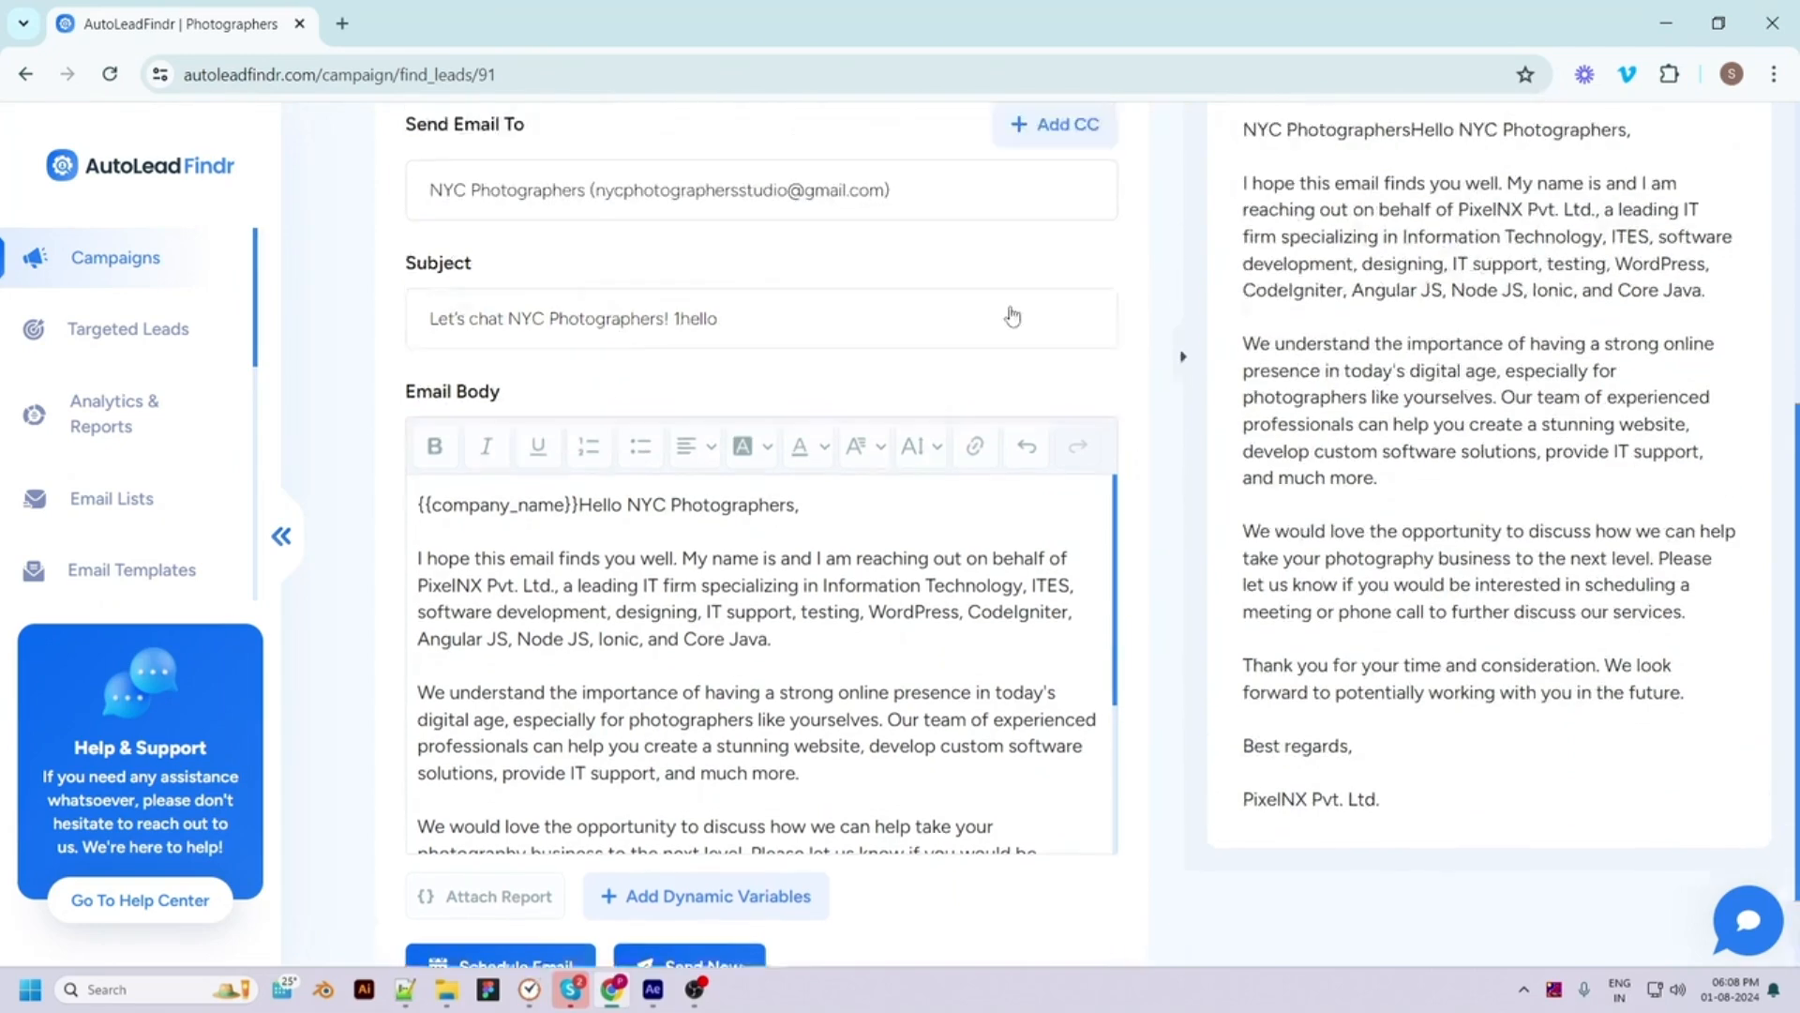
pyautogui.scroll(5, 1012, 316)
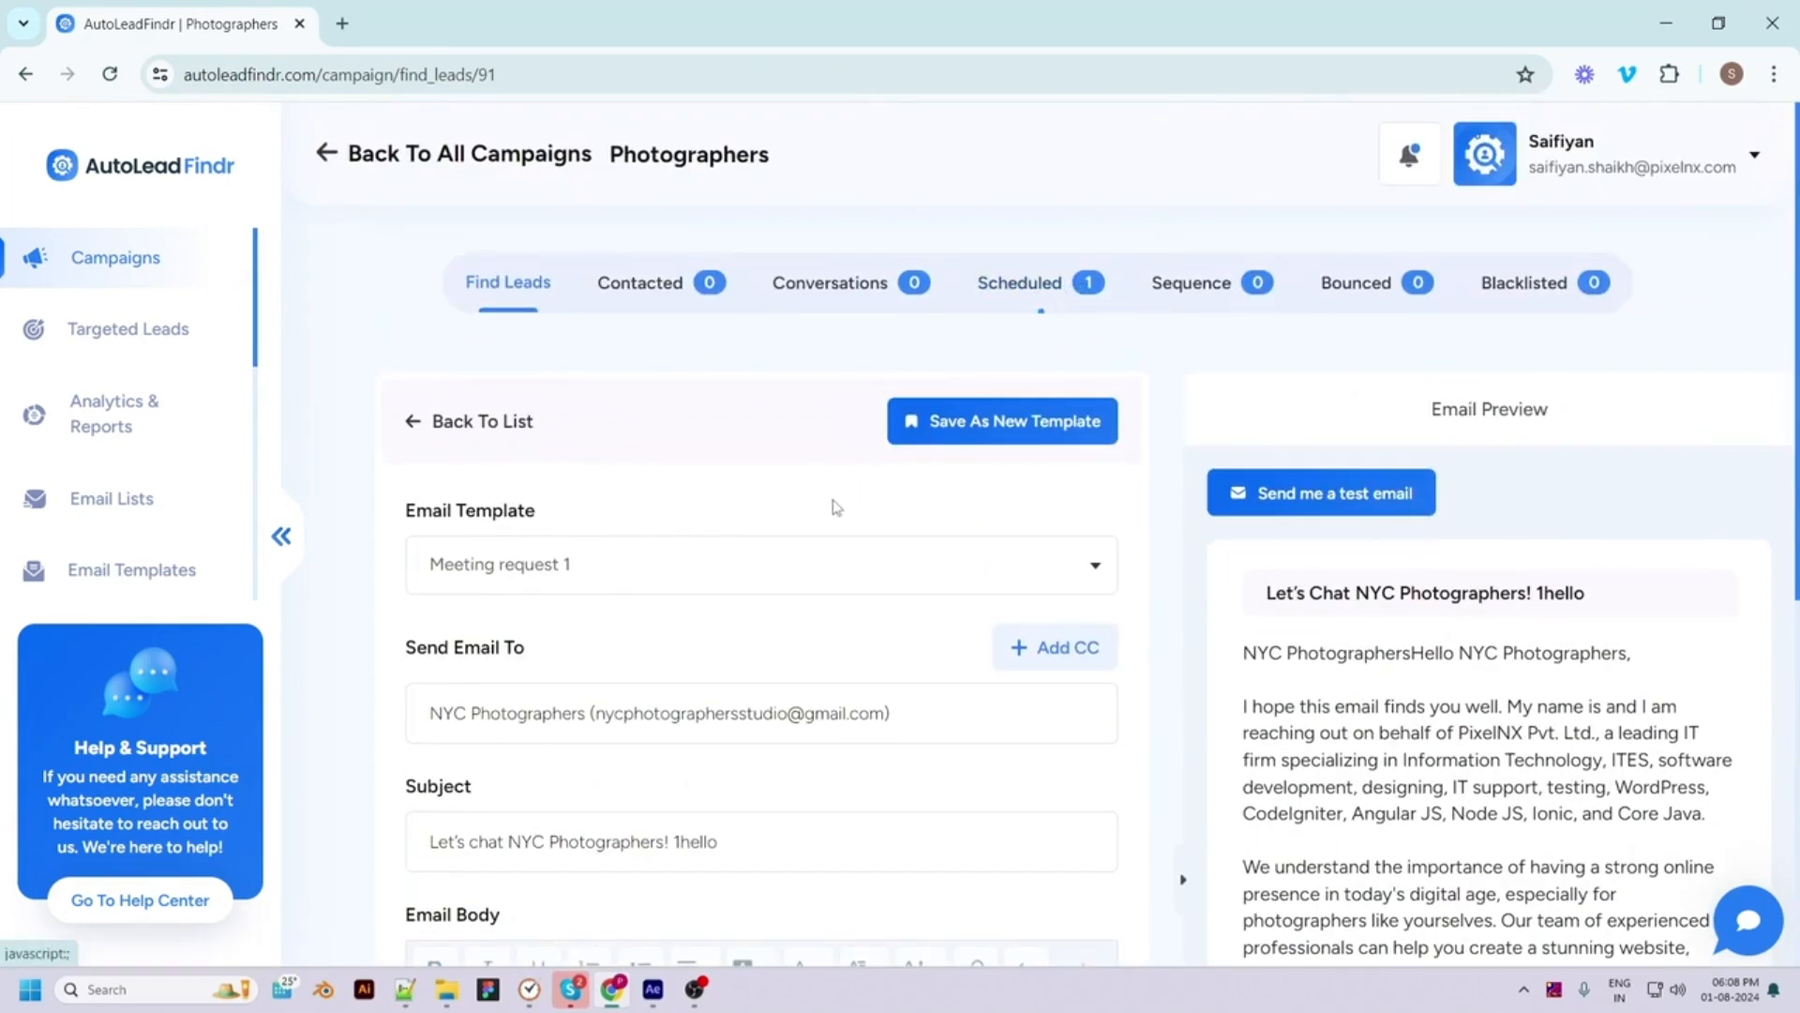
pyautogui.scroll(-5, 837, 507)
pyautogui.scroll(-5, 840, 643)
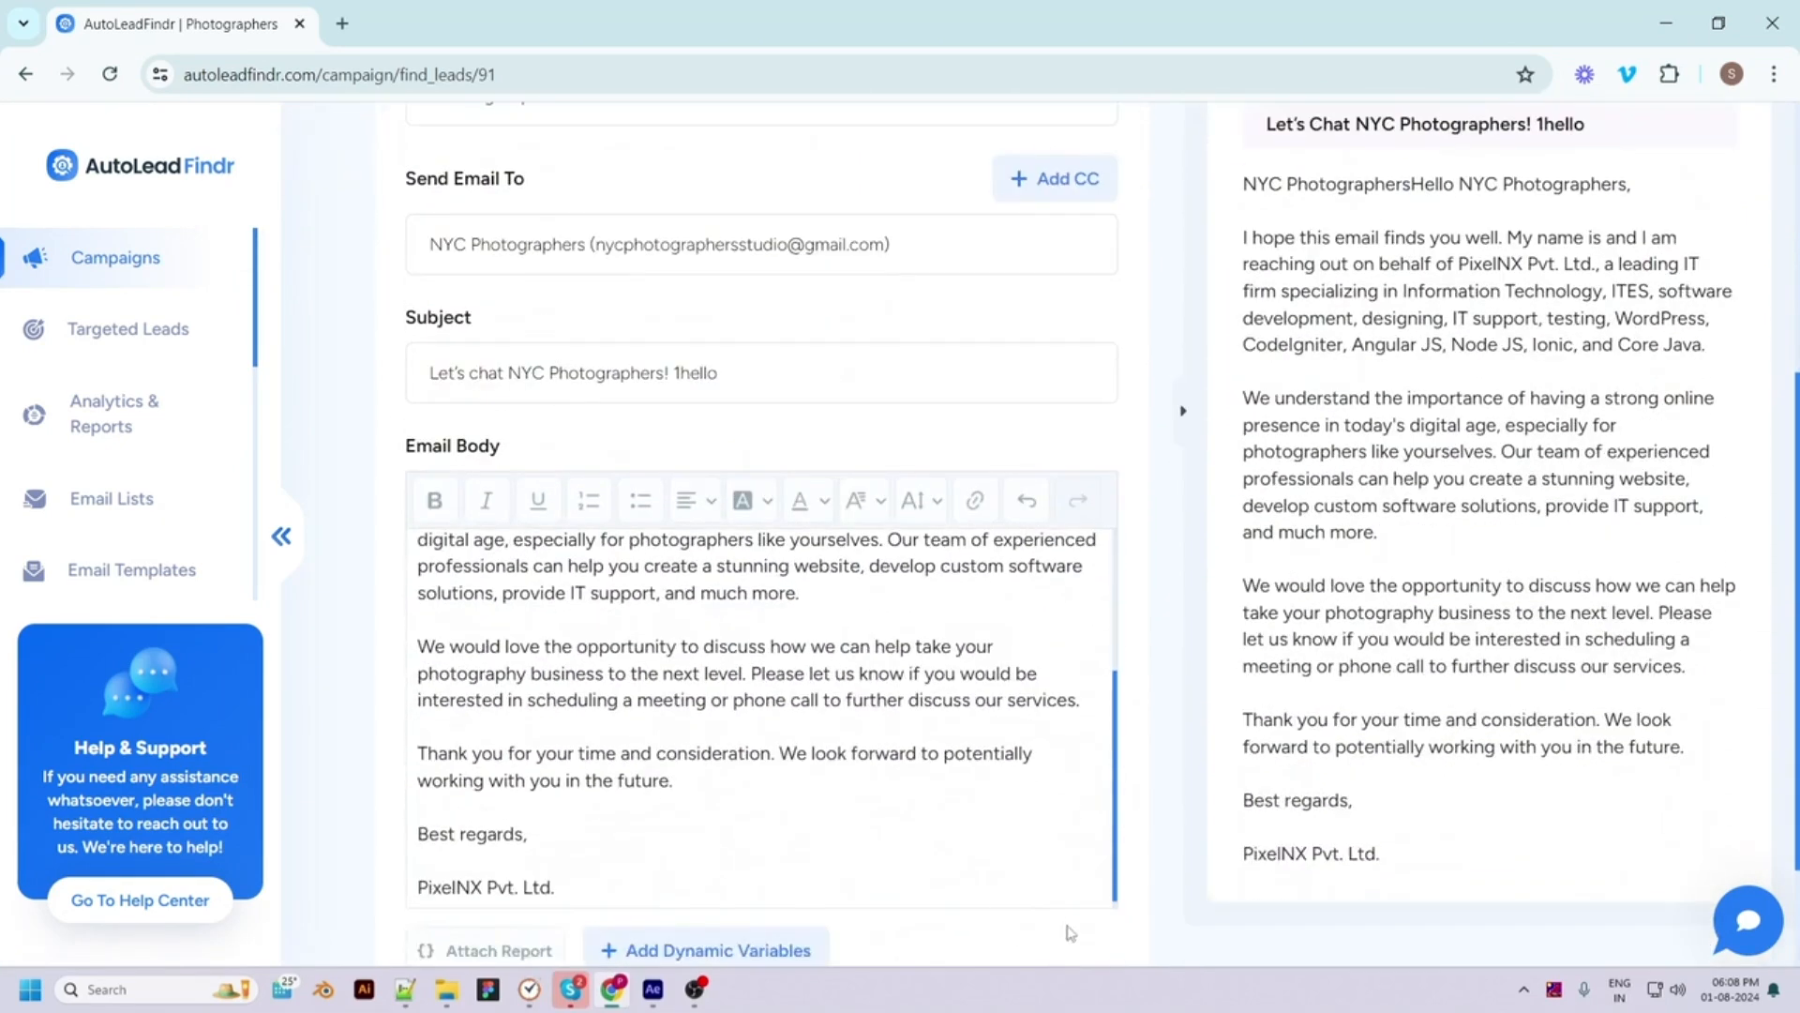
pyautogui.scroll(-2, 1069, 933)
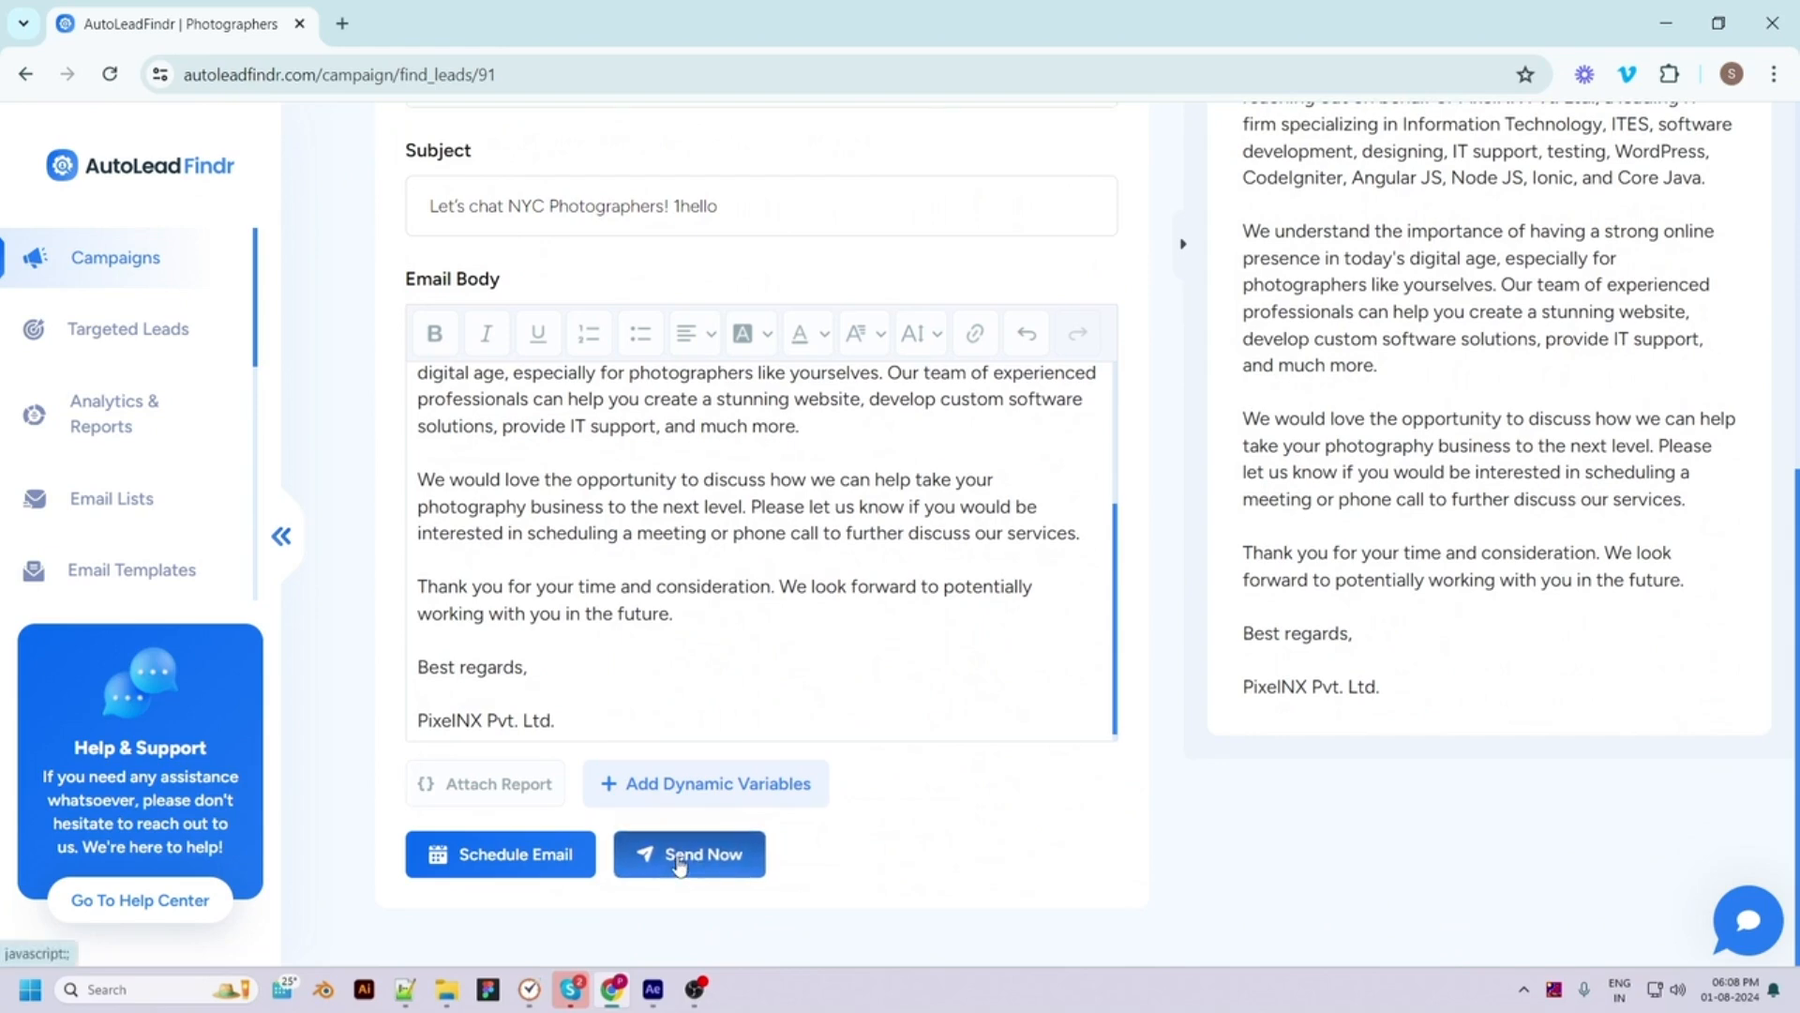
pyautogui.click(679, 861)
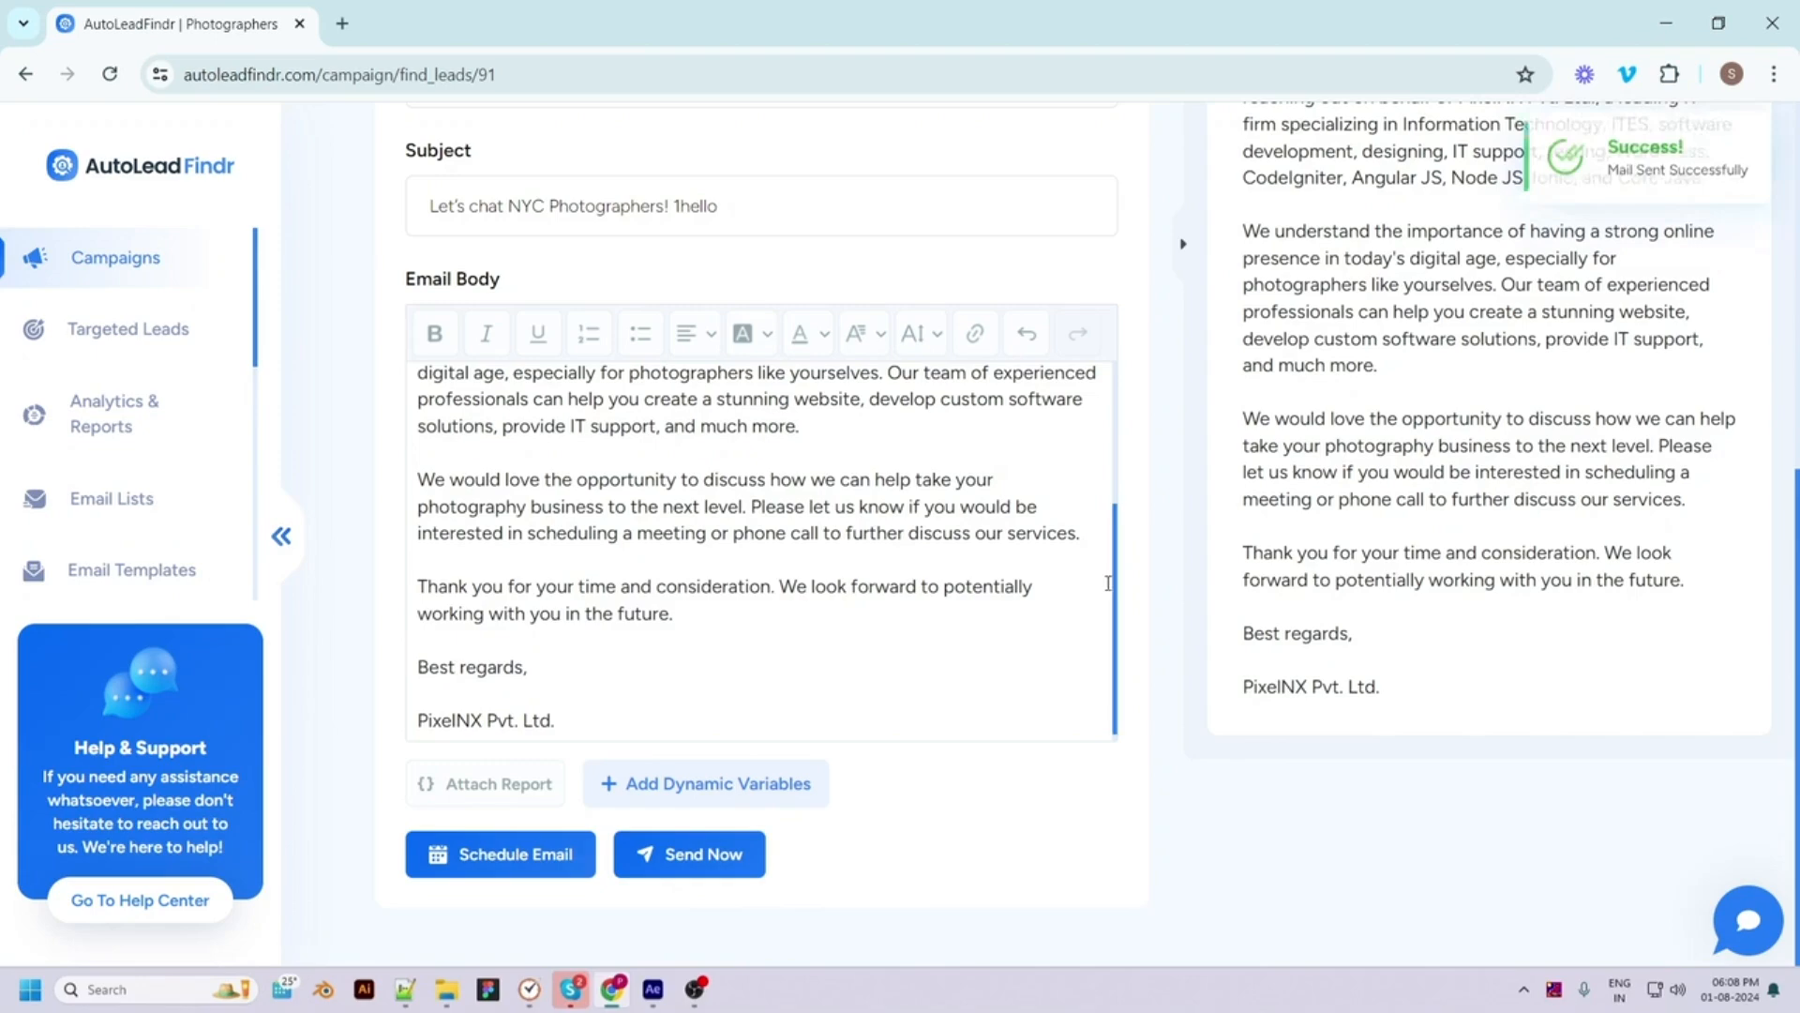
pyautogui.scroll(6, 638, 244)
pyautogui.click(657, 240)
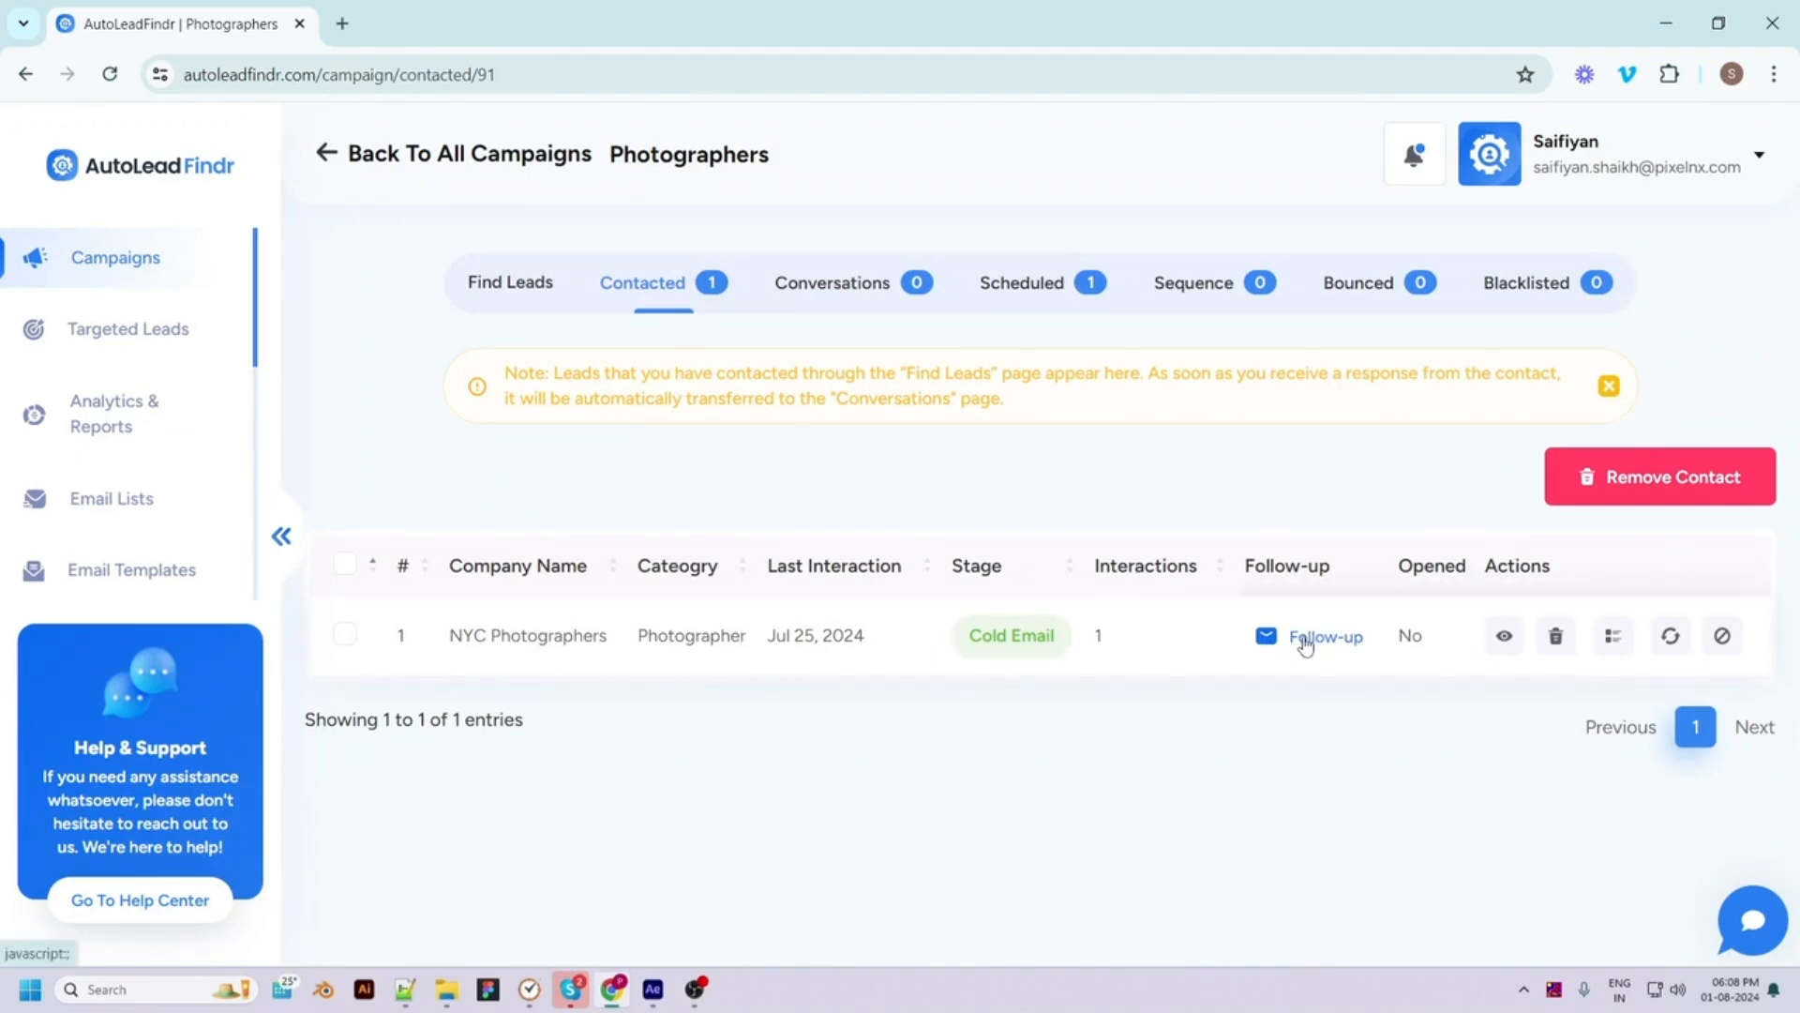
# Review the sent thread, then start a follow-up to NYC Photographers from the 'carwahing copy 1' template
pyautogui.click(1504, 638)
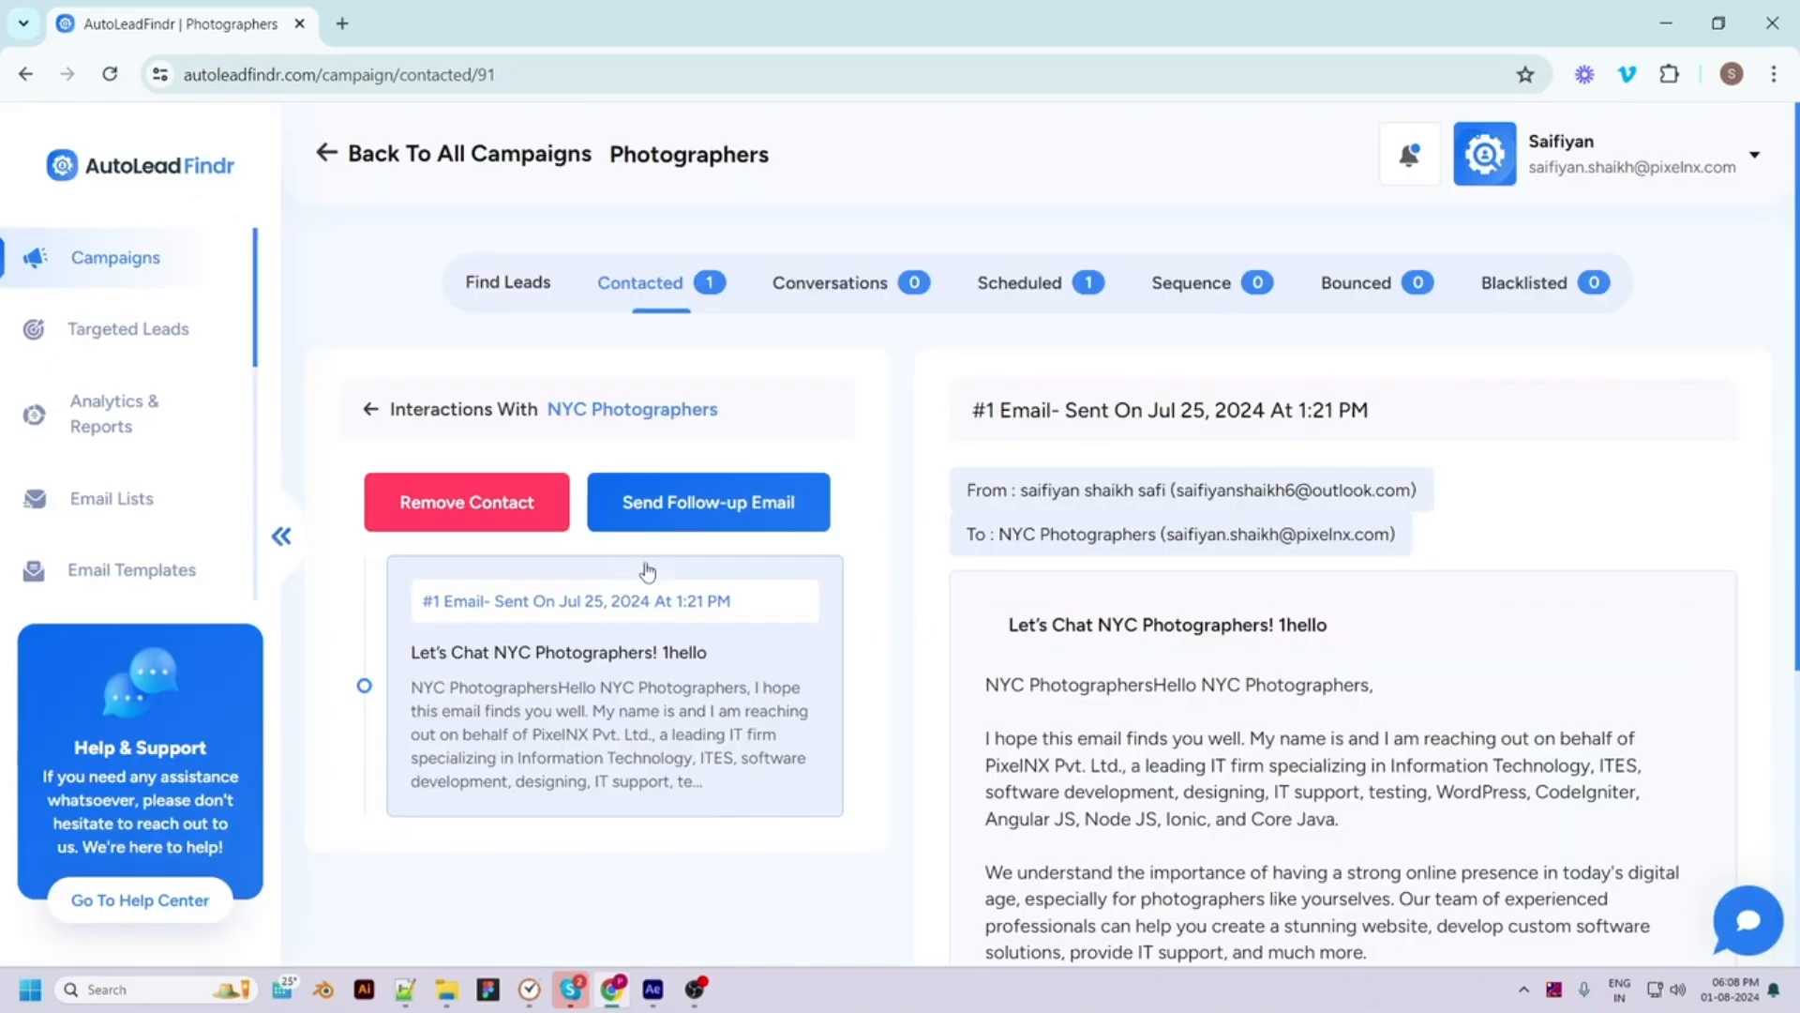
pyautogui.click(370, 410)
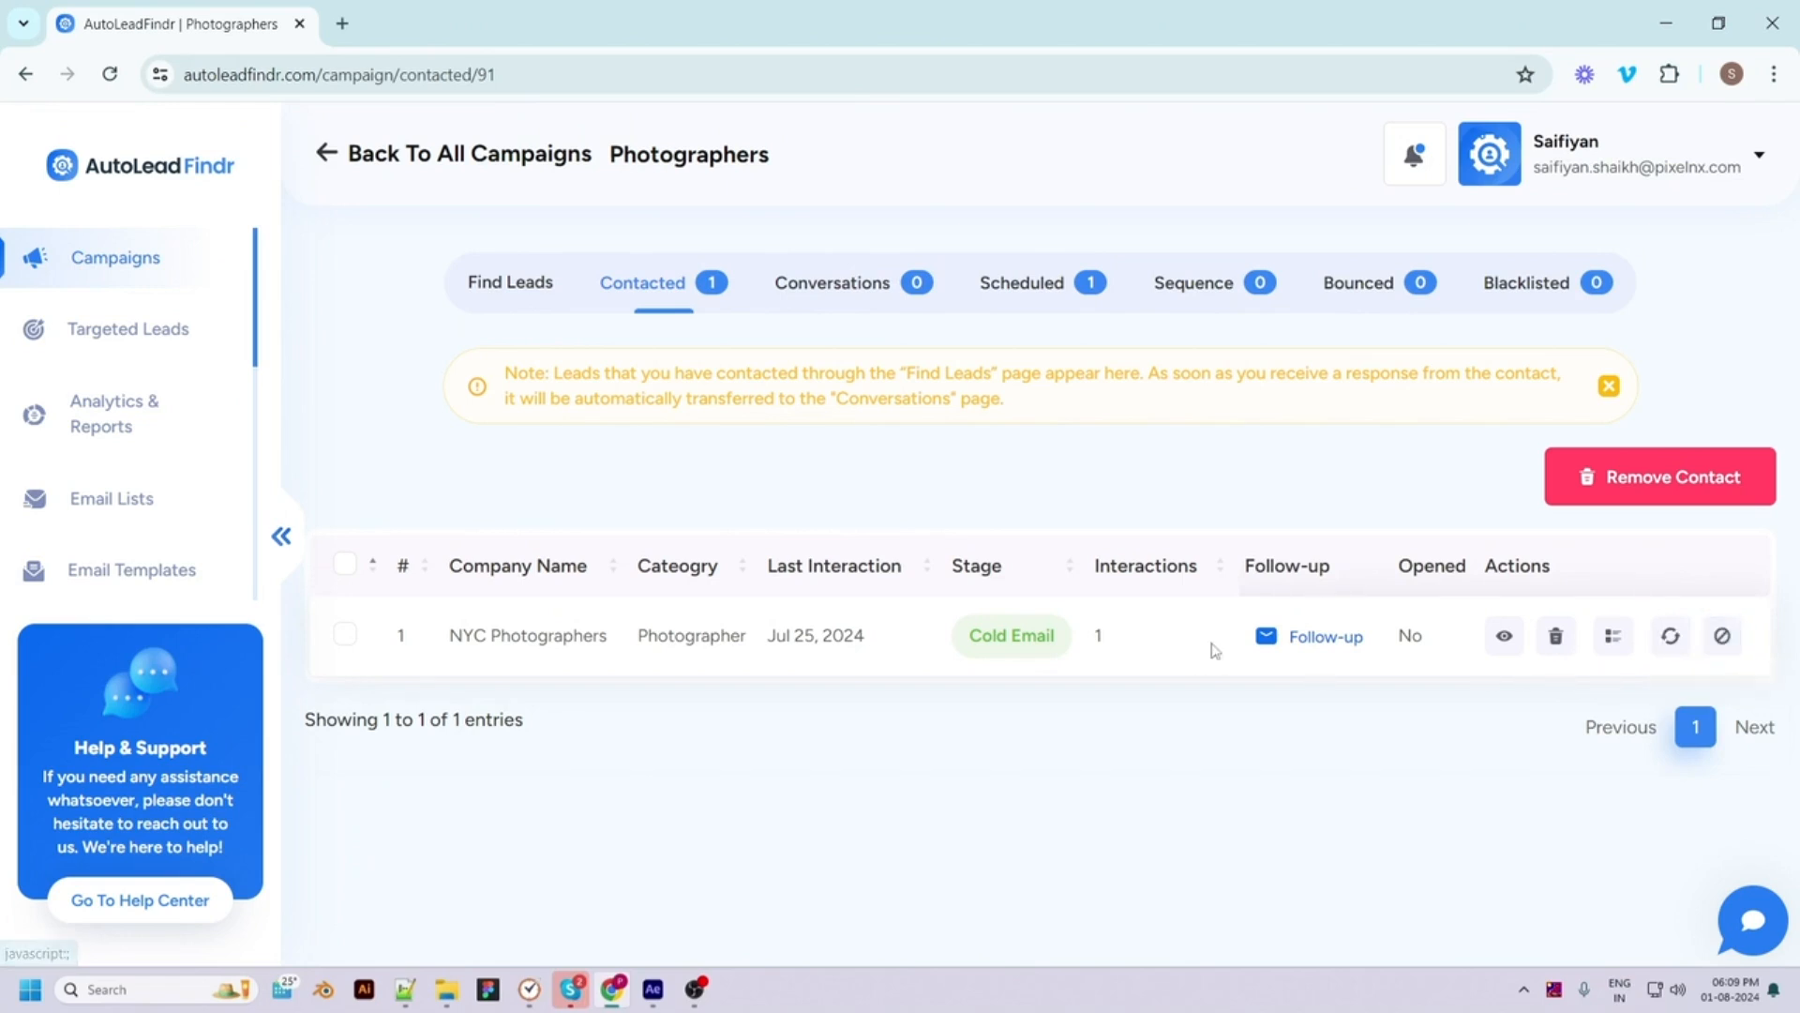
pyautogui.click(1265, 641)
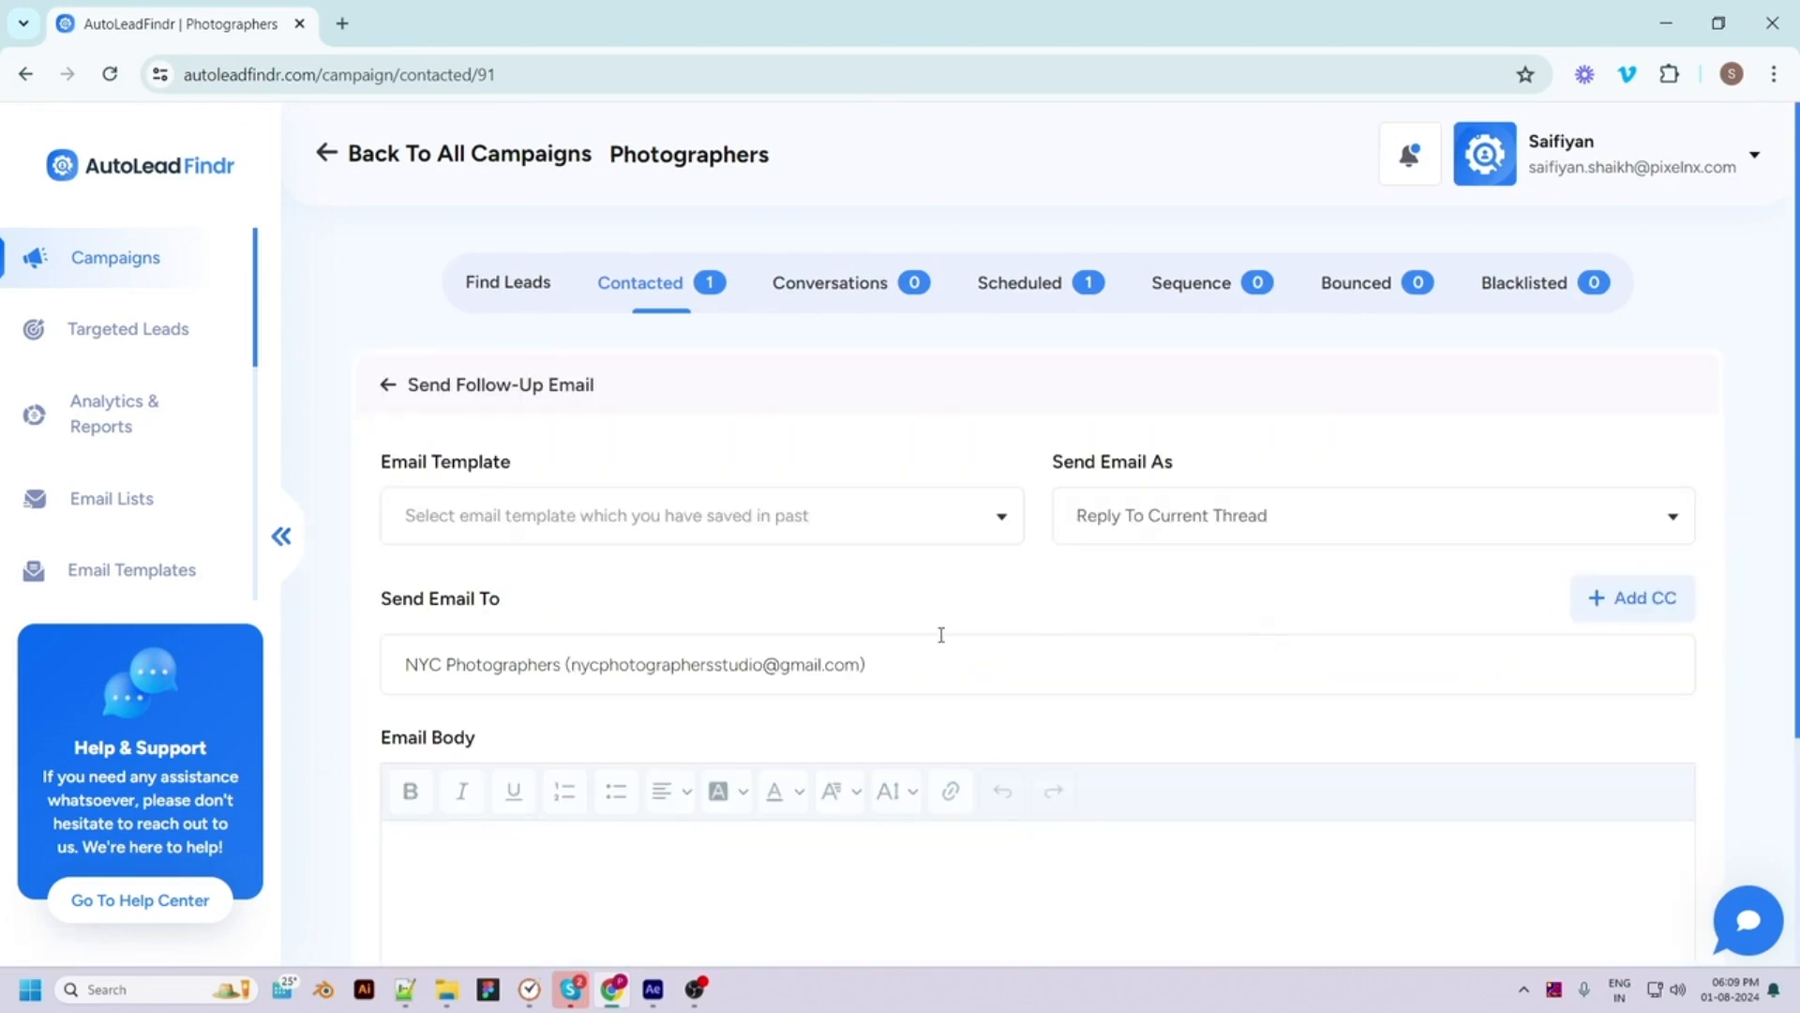
pyautogui.click(666, 520)
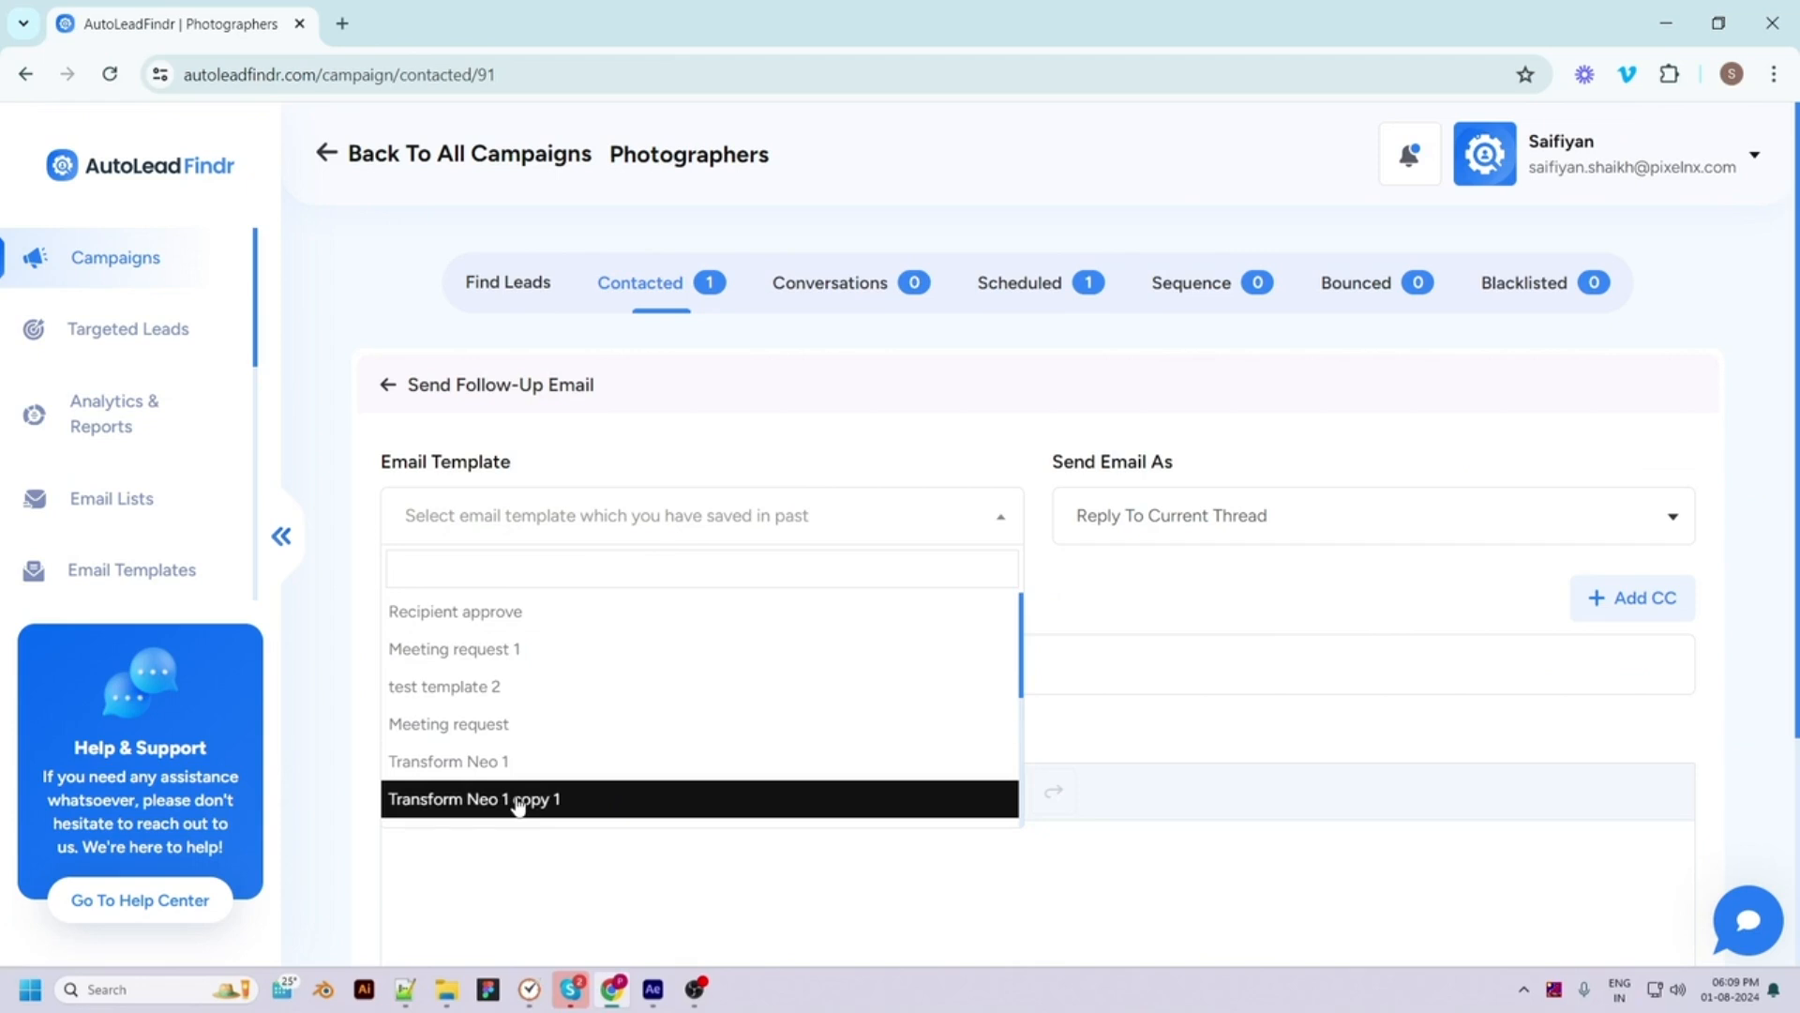
pyautogui.scroll(-5, 517, 805)
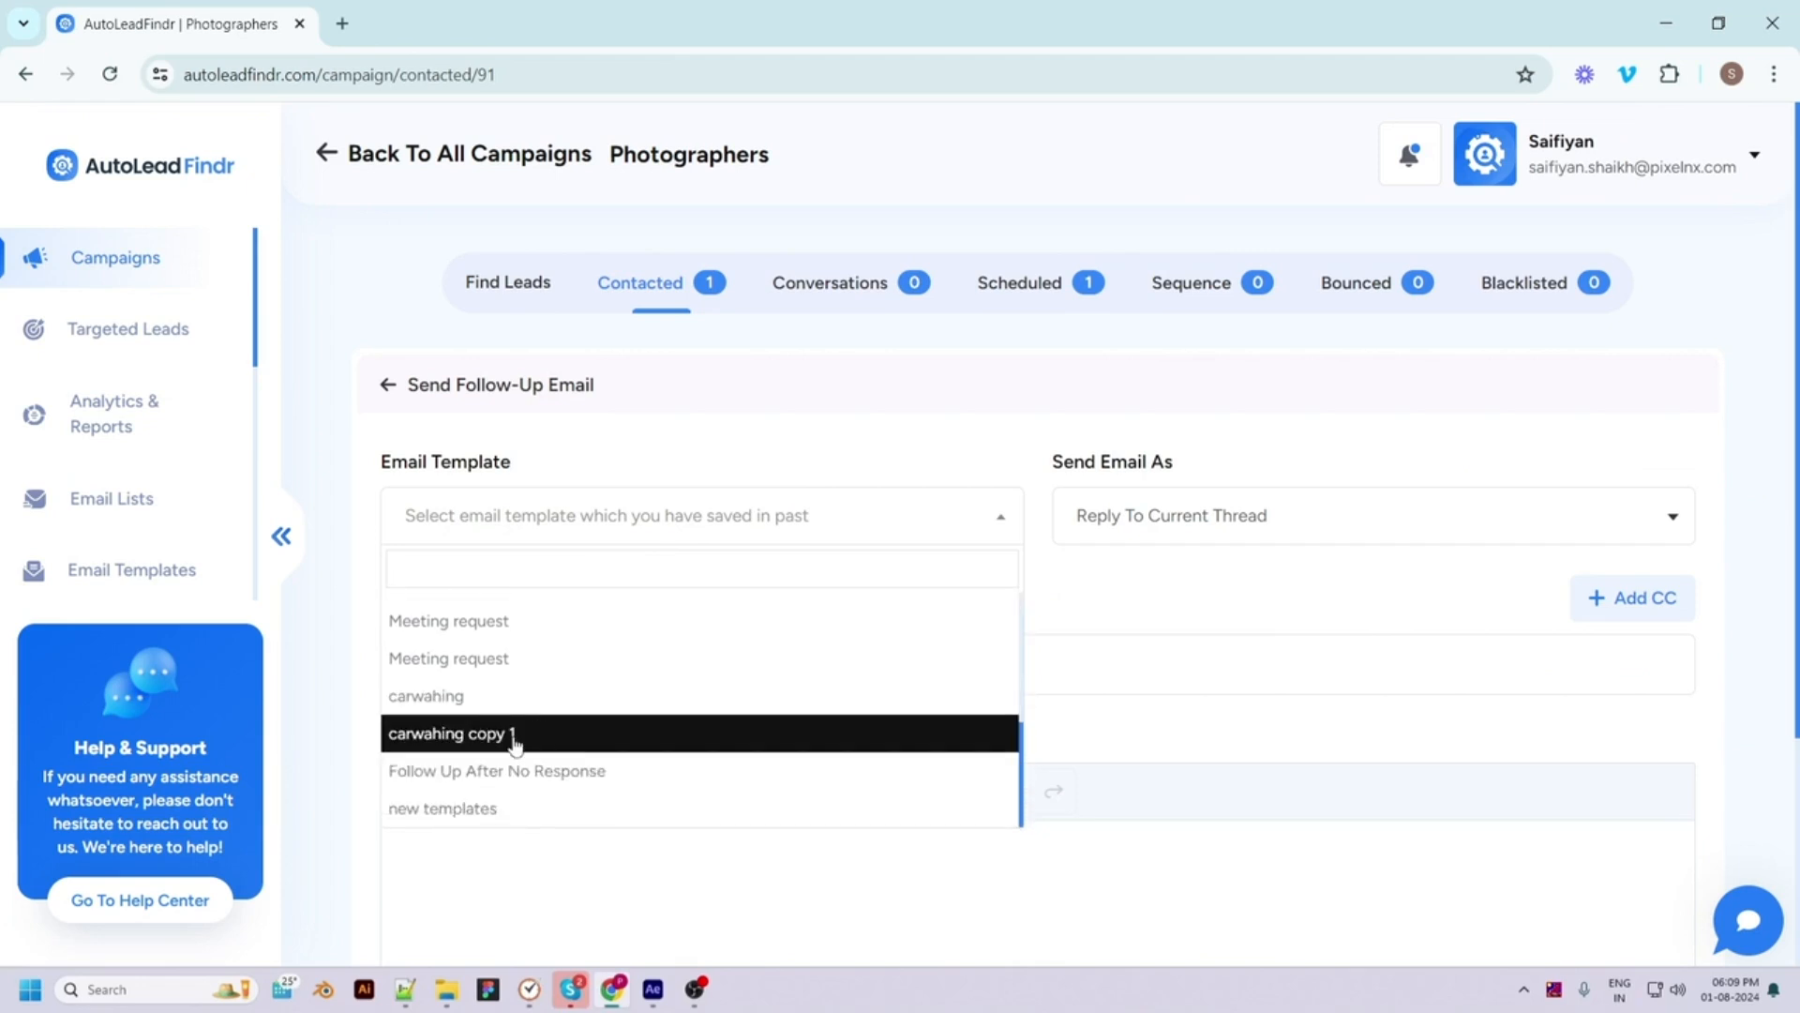
pyautogui.click(515, 736)
# Keep Reply To Current Thread, add 'good day!' above the sign-off, and send the follow-up
pyautogui.click(1212, 515)
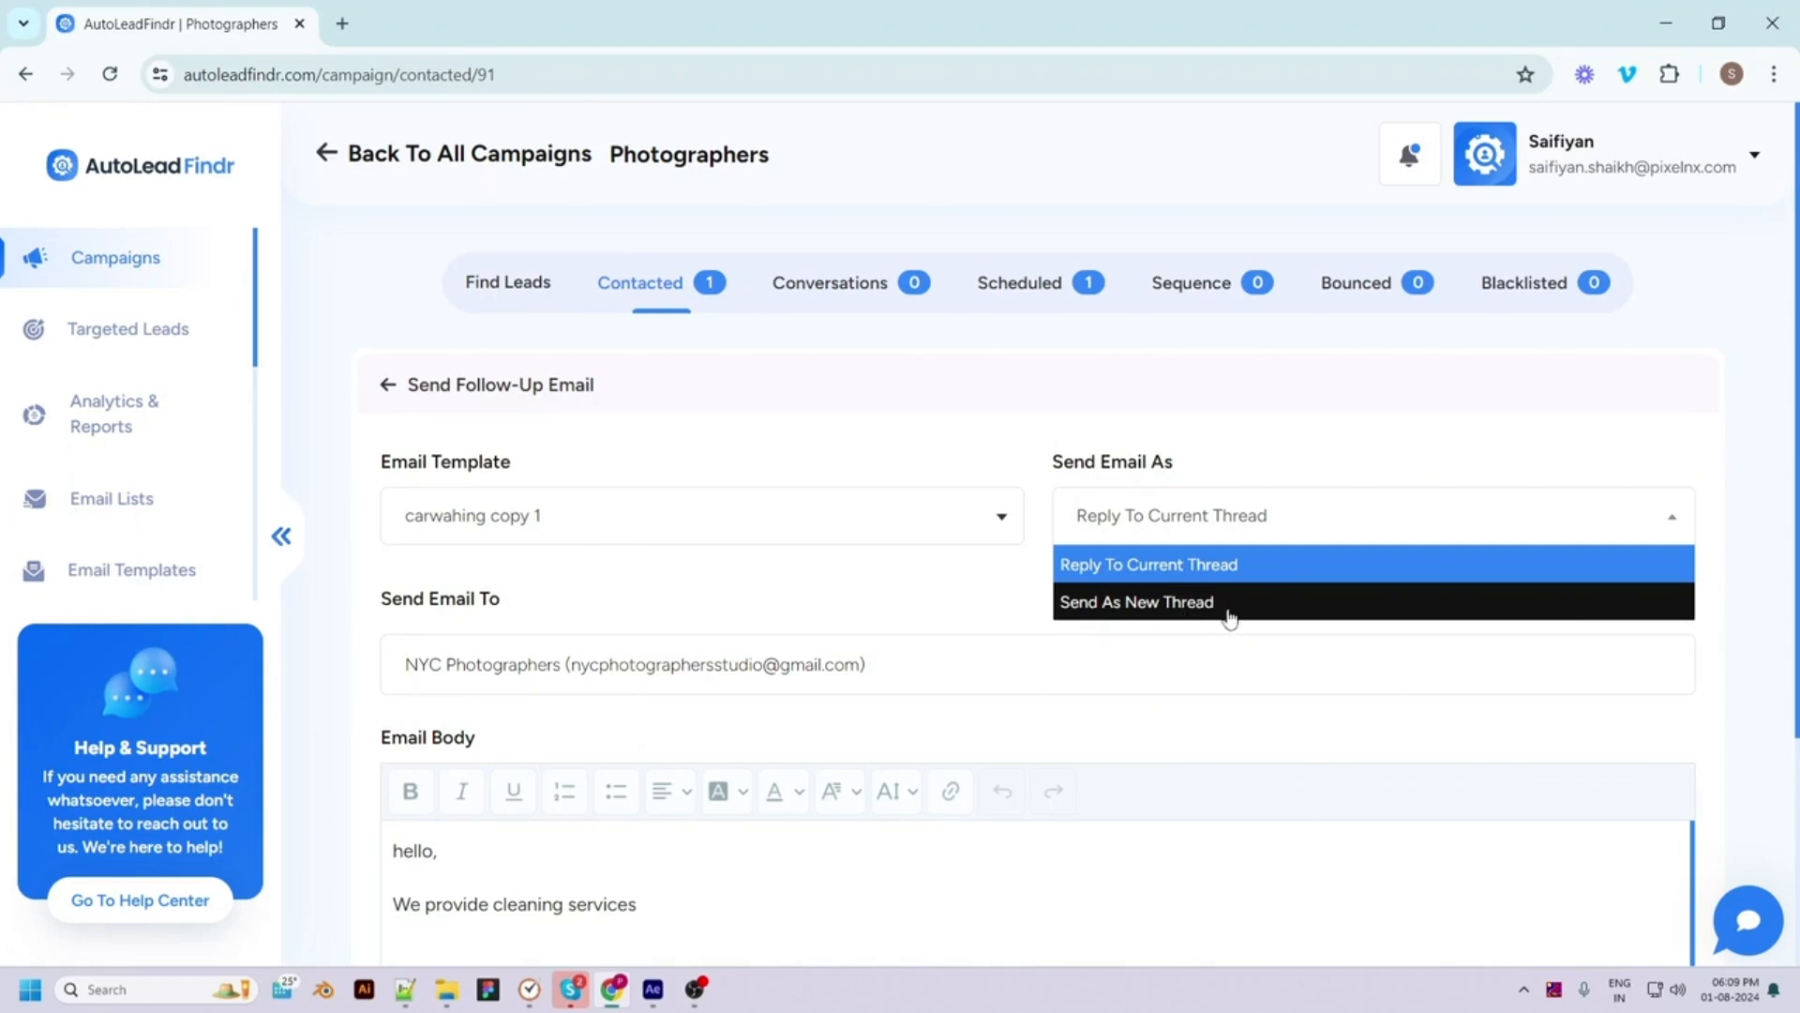
pyautogui.click(1259, 570)
pyautogui.scroll(-3, 1215, 657)
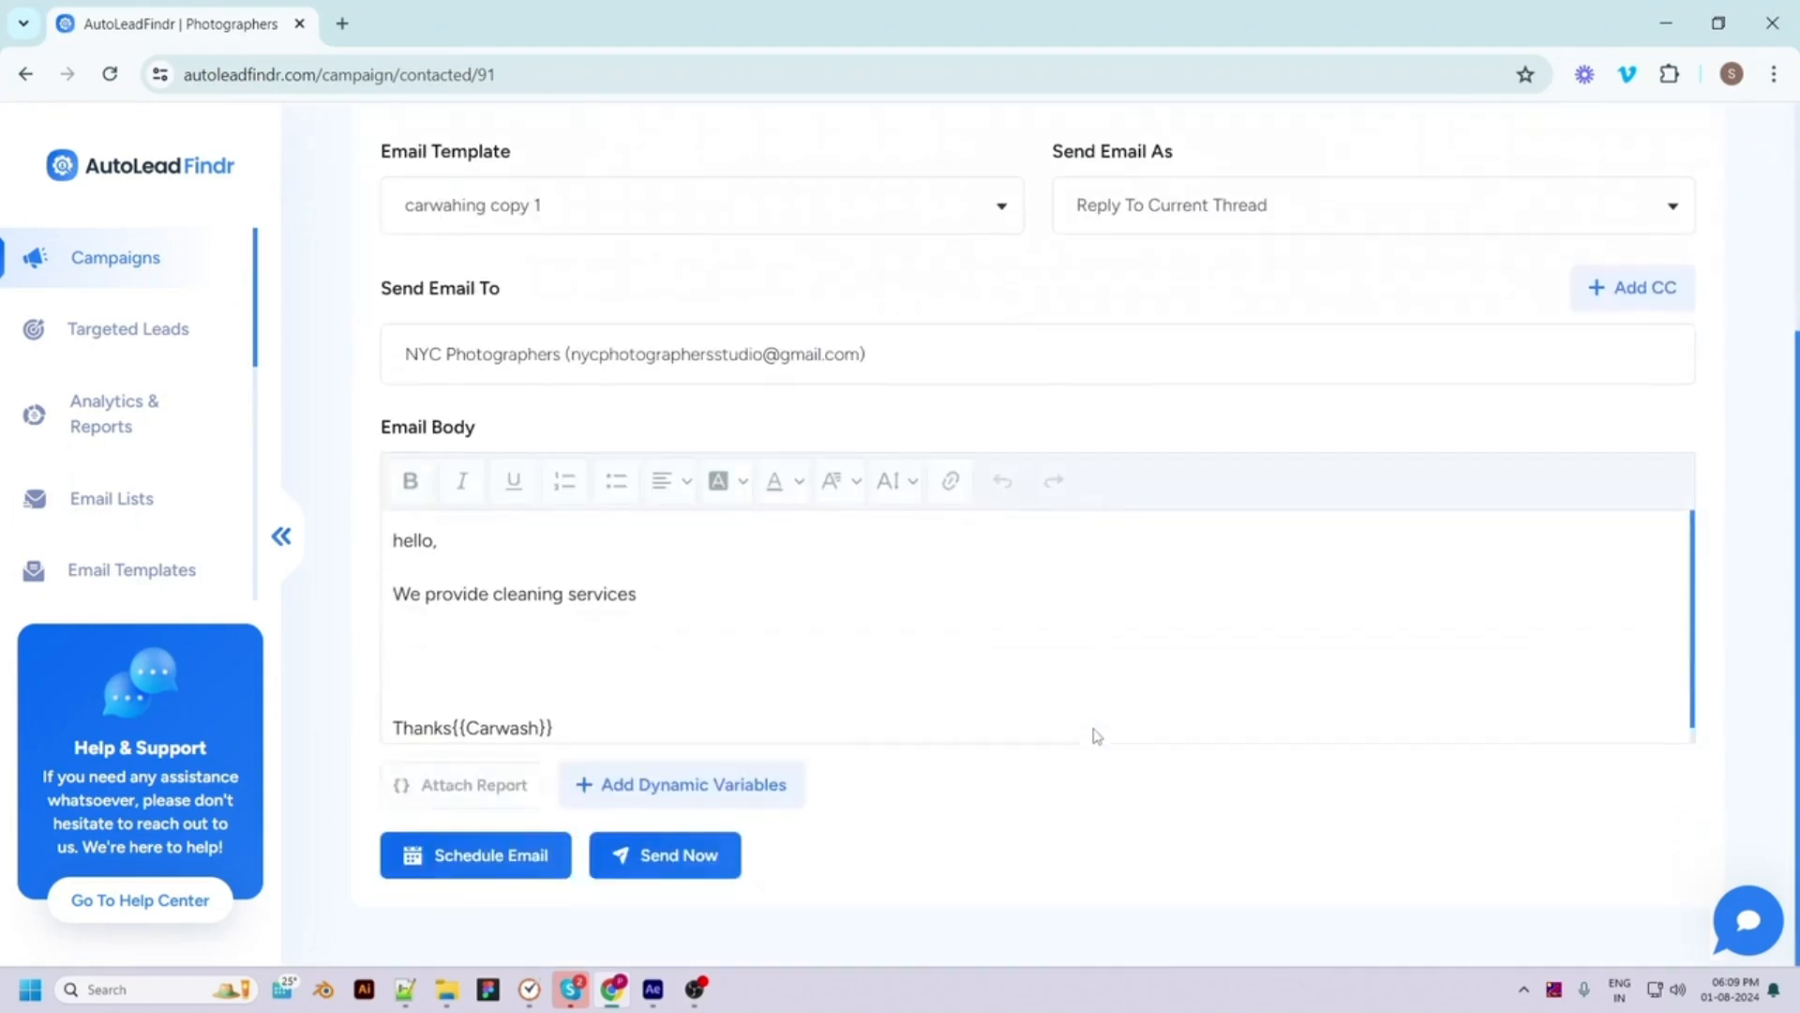
pyautogui.click(563, 645)
pyautogui.write('good day!')
pyautogui.scroll(-2, 1152, 737)
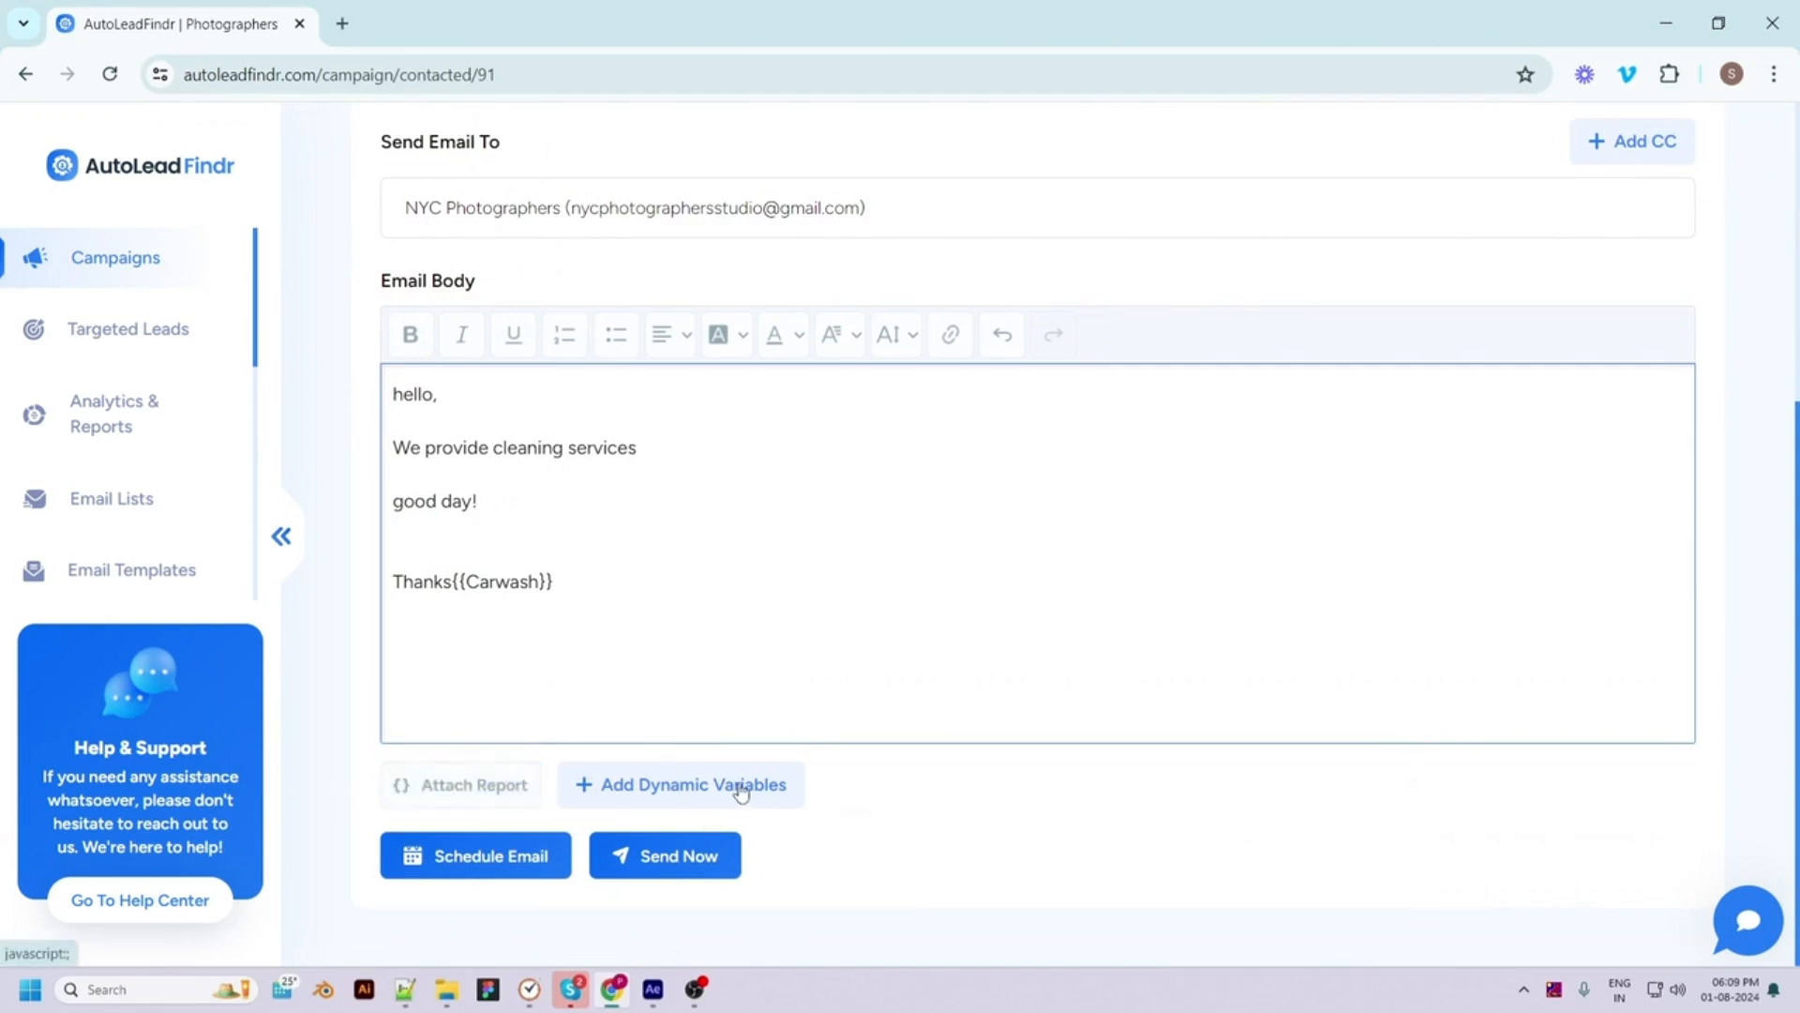
pyautogui.click(692, 874)
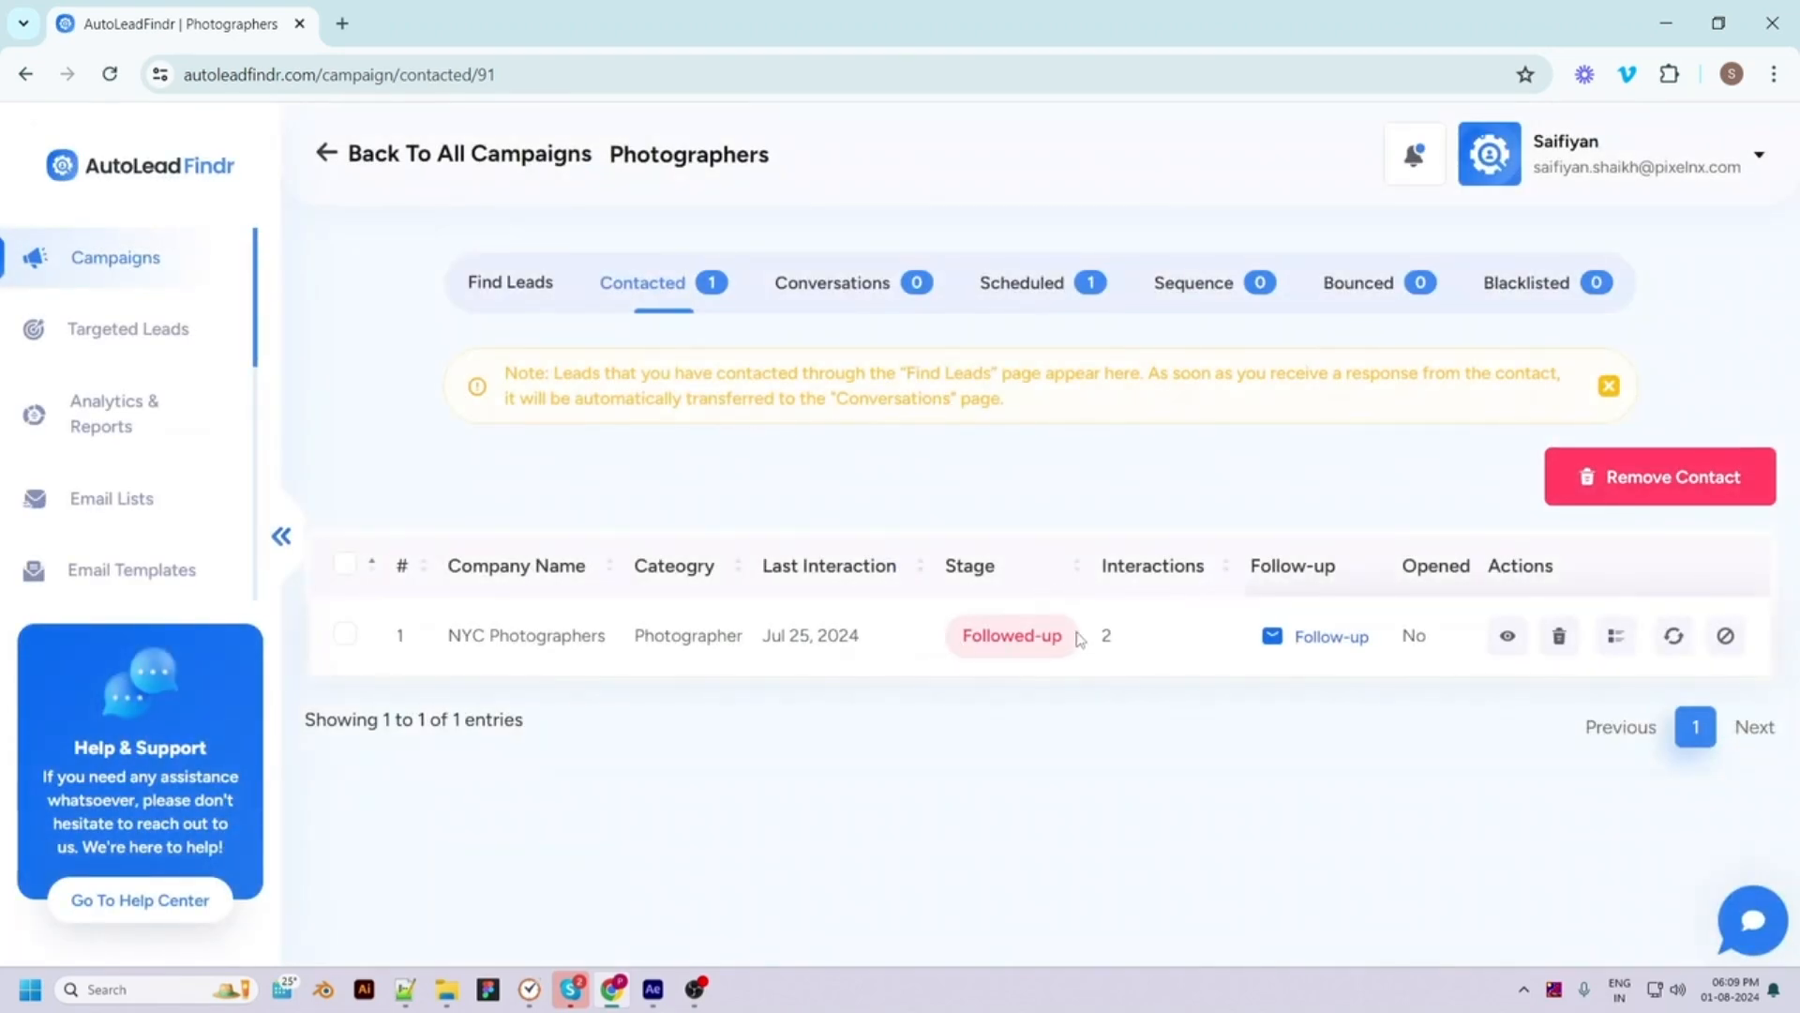
# Check the lead's interaction count of 2, then open the Photographers campaign's empty Sequence tab
pyautogui.moveTo(1089, 641); pyautogui.dragTo(1122, 639)
pyautogui.click(1147, 748)
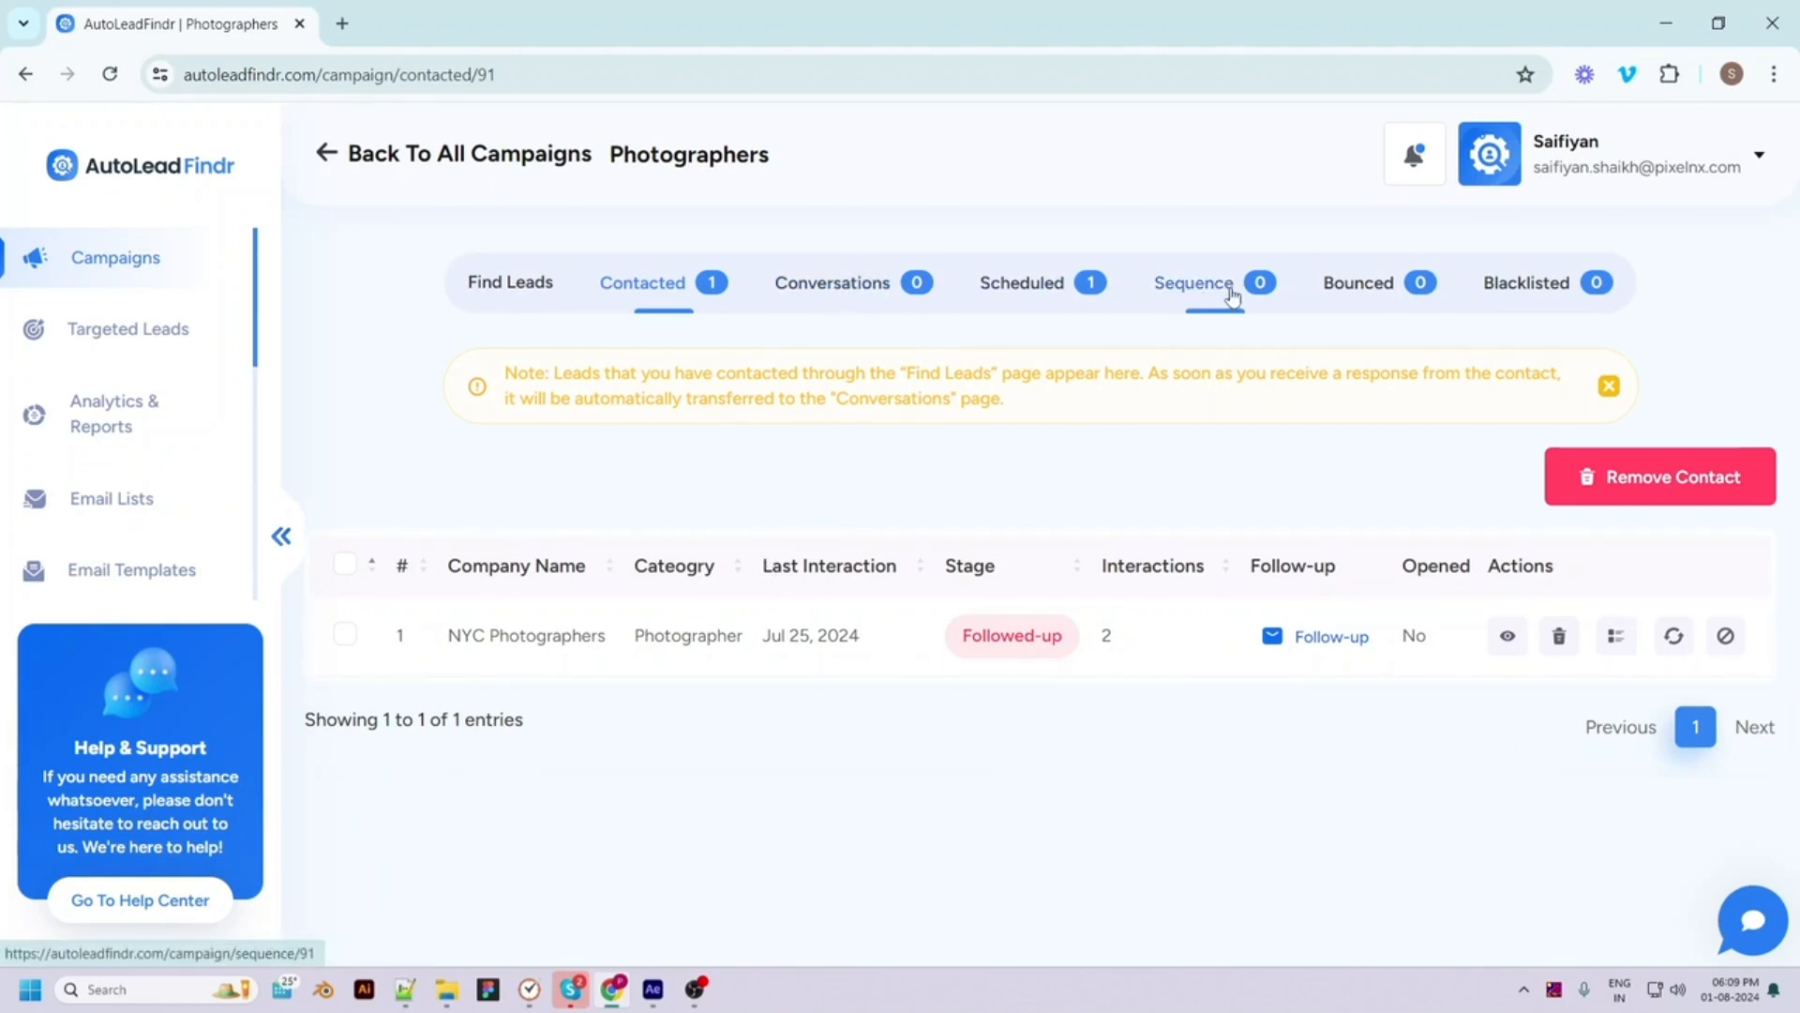
pyautogui.click(1219, 291)
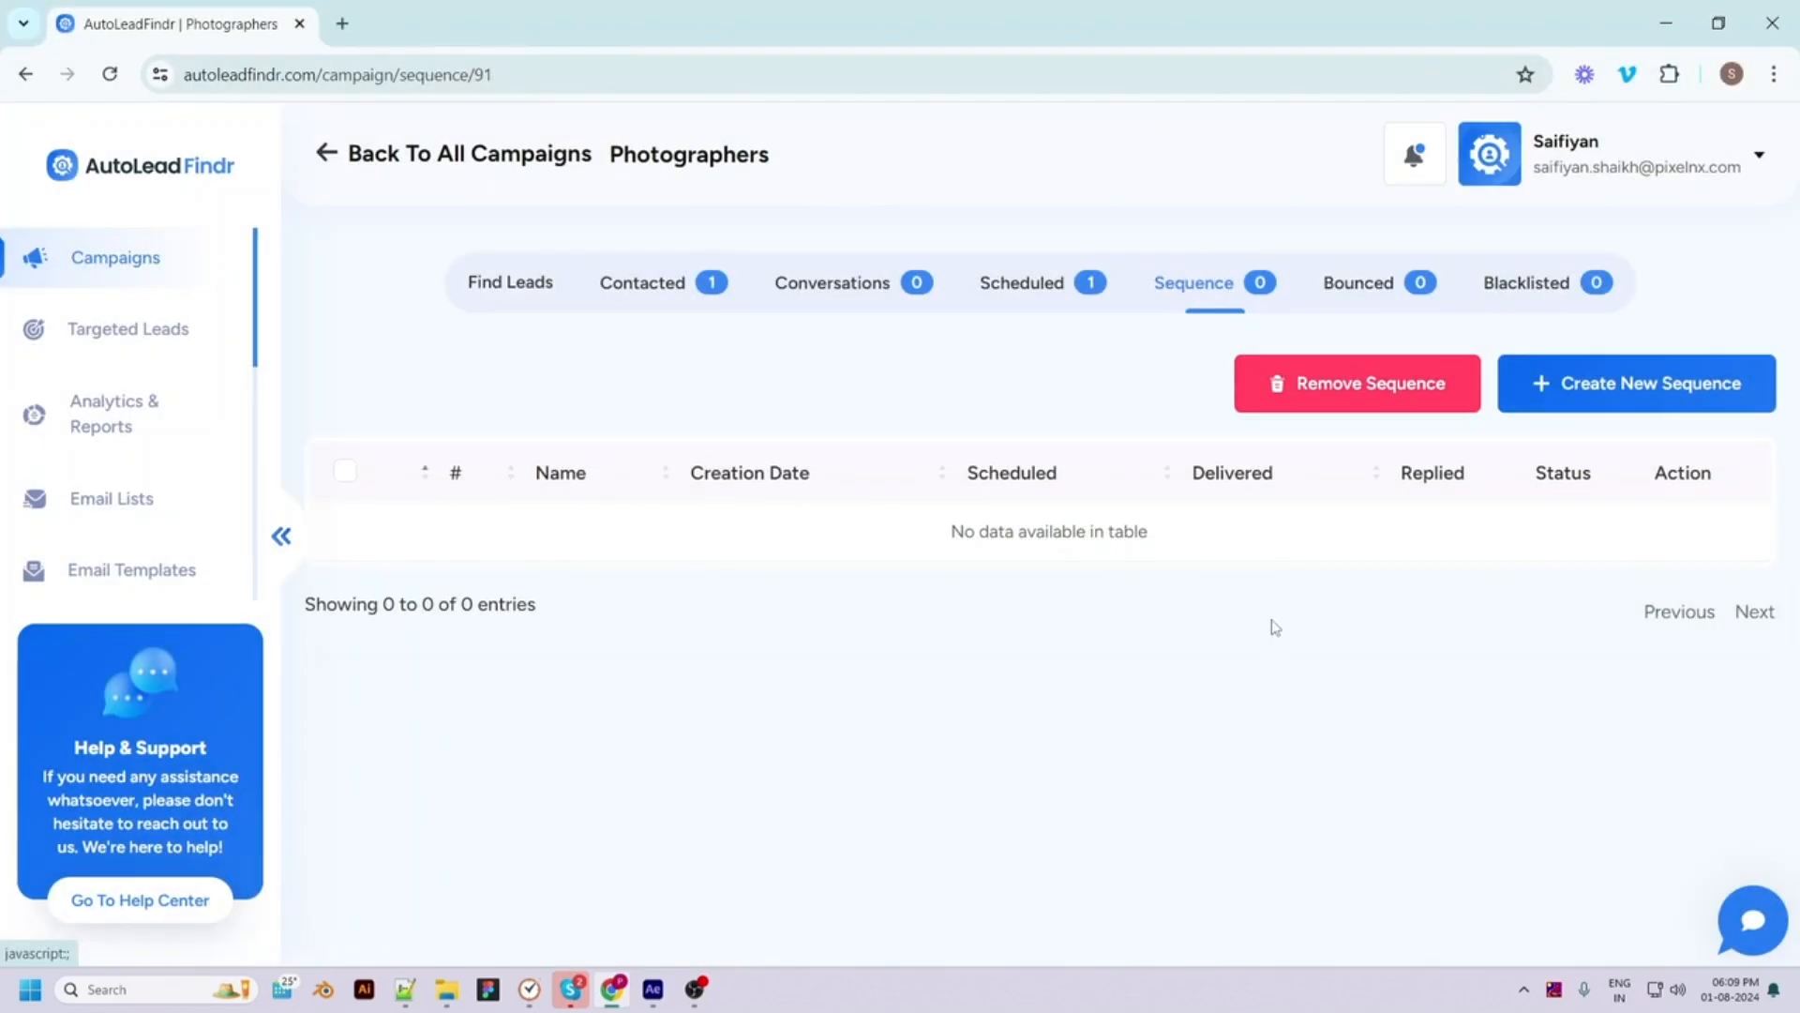
# Create the 'photos' sequence with a 08:16–13:18 time slot, keeping the UTC+05:30 offset
pyautogui.click(1583, 392)
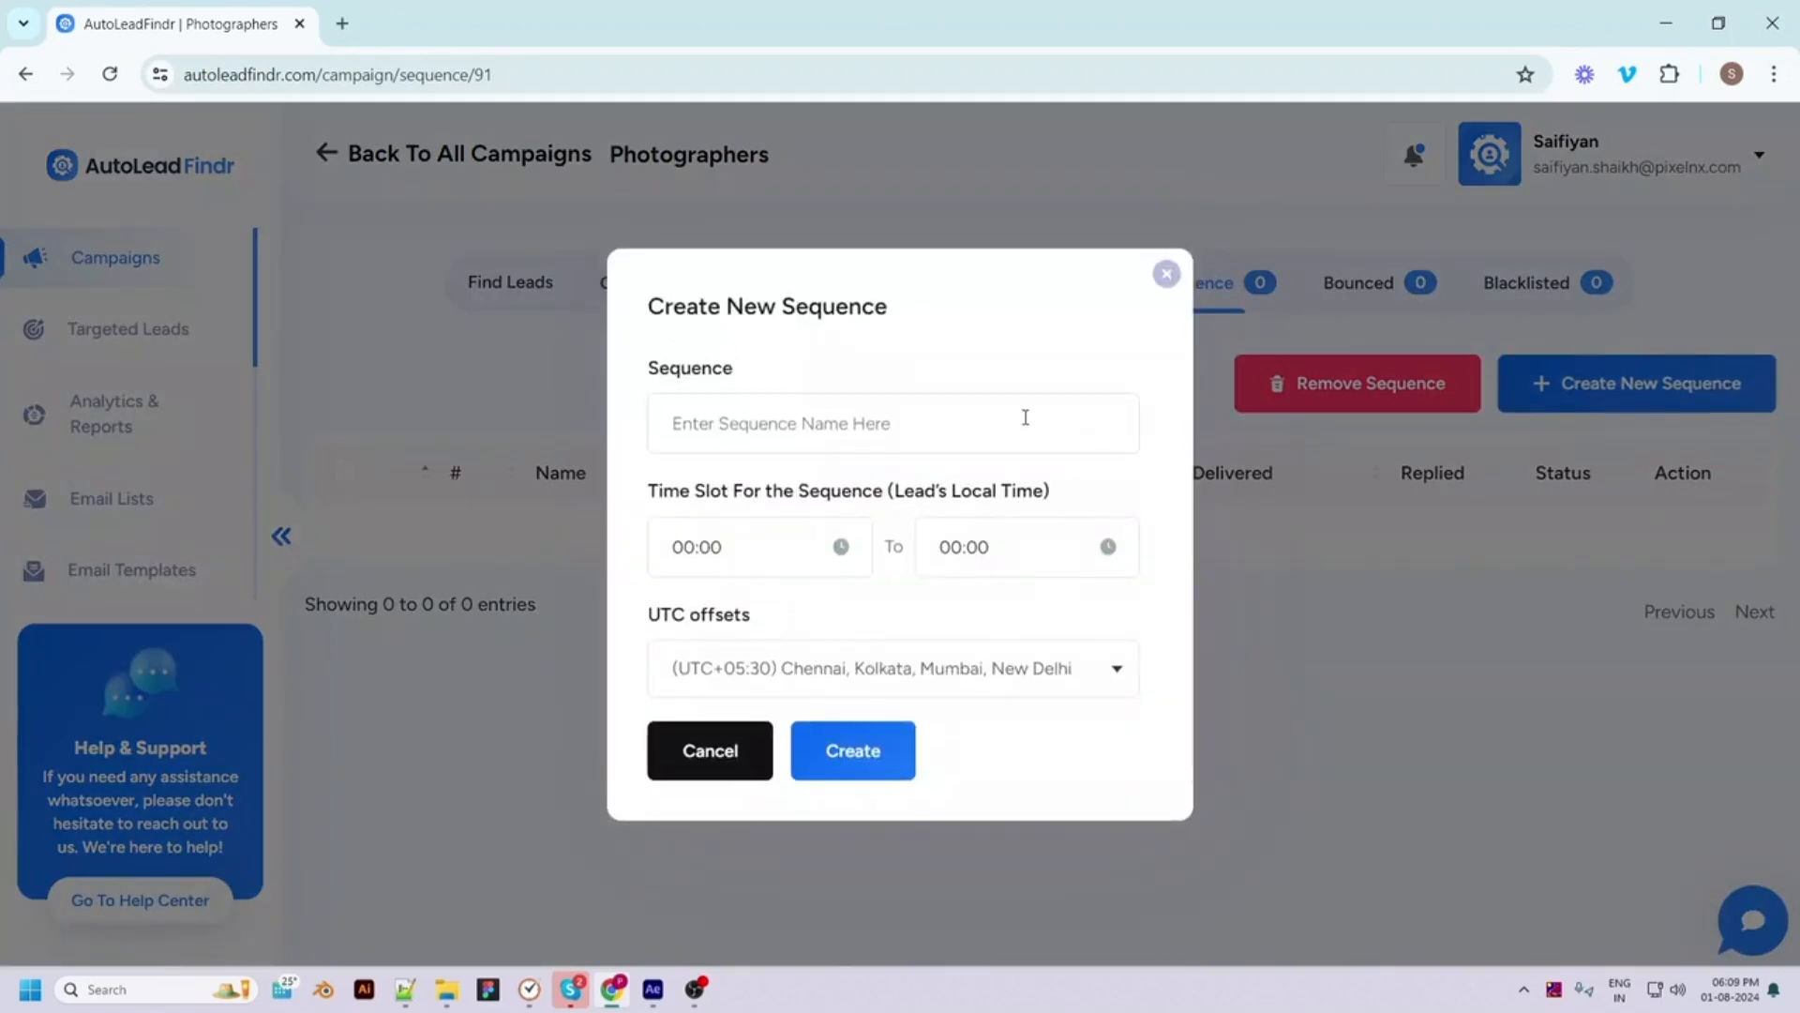
pyautogui.write('photos')
pyautogui.click(707, 547)
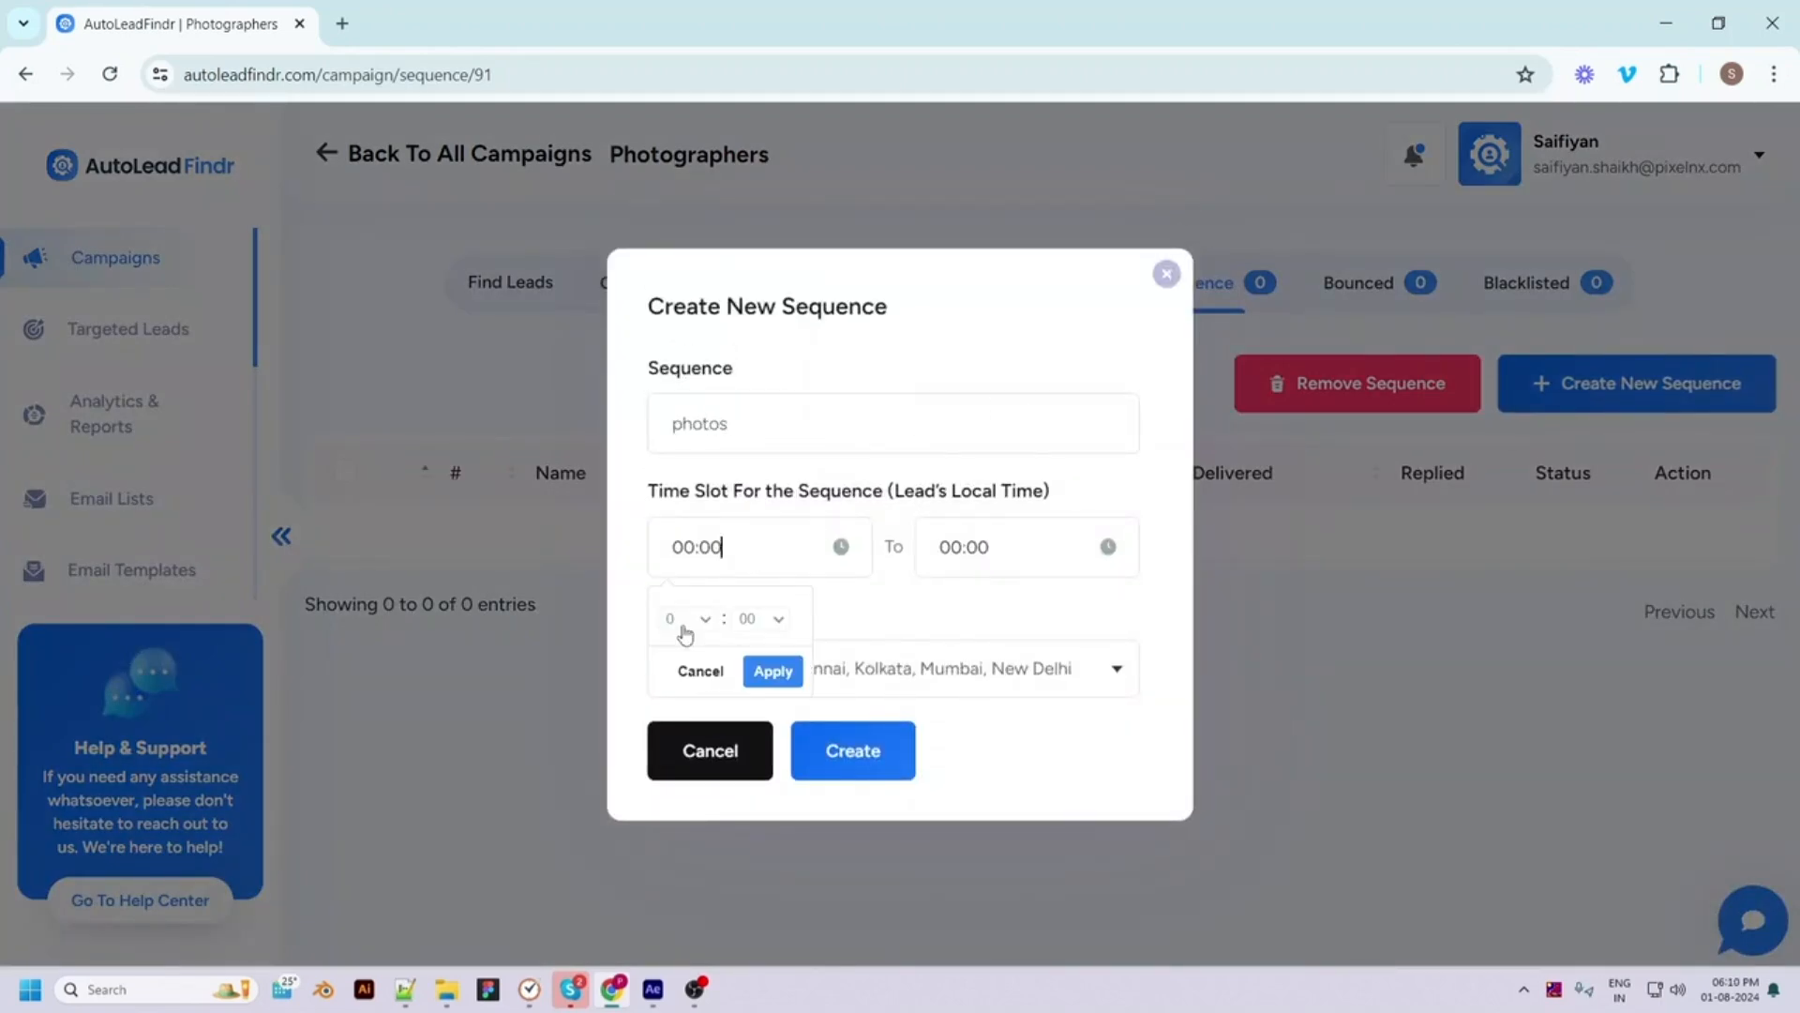
pyautogui.click(769, 669)
pyautogui.click(971, 551)
pyautogui.click(953, 618)
pyautogui.click(953, 493)
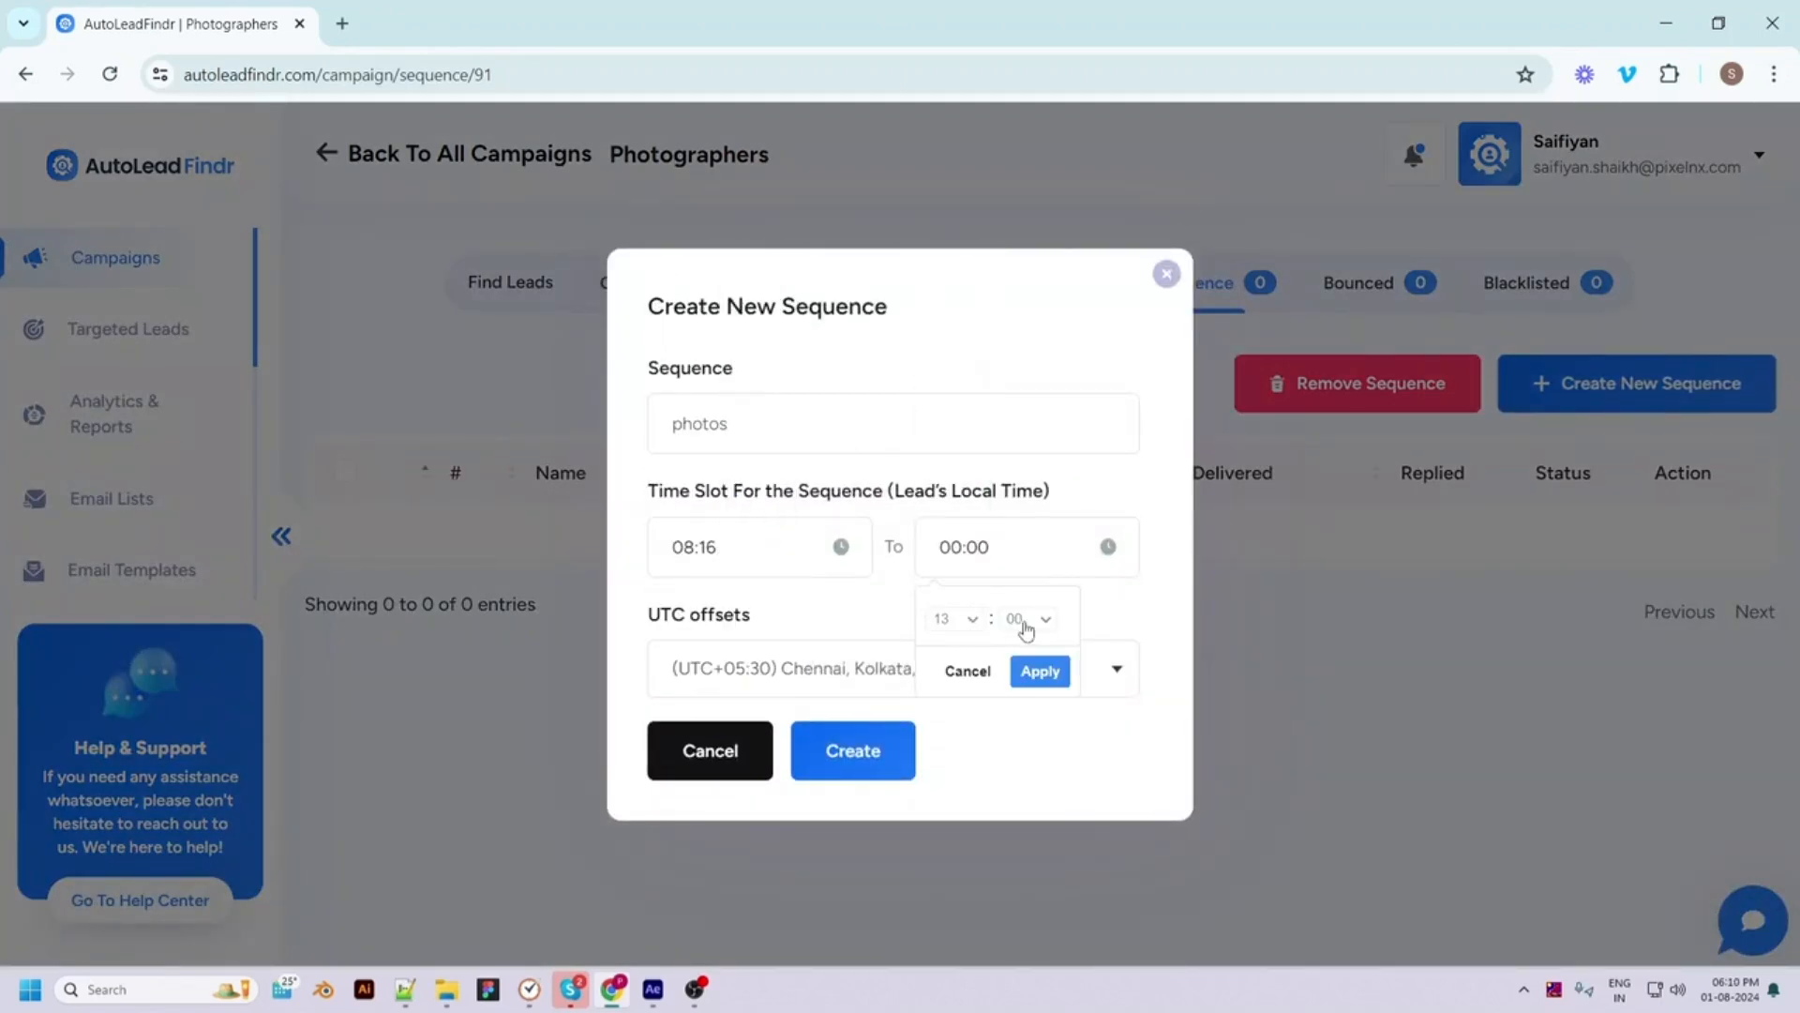
pyautogui.click(1017, 621)
pyautogui.click(1024, 586)
pyautogui.click(1045, 672)
pyautogui.click(922, 685)
pyautogui.click(922, 684)
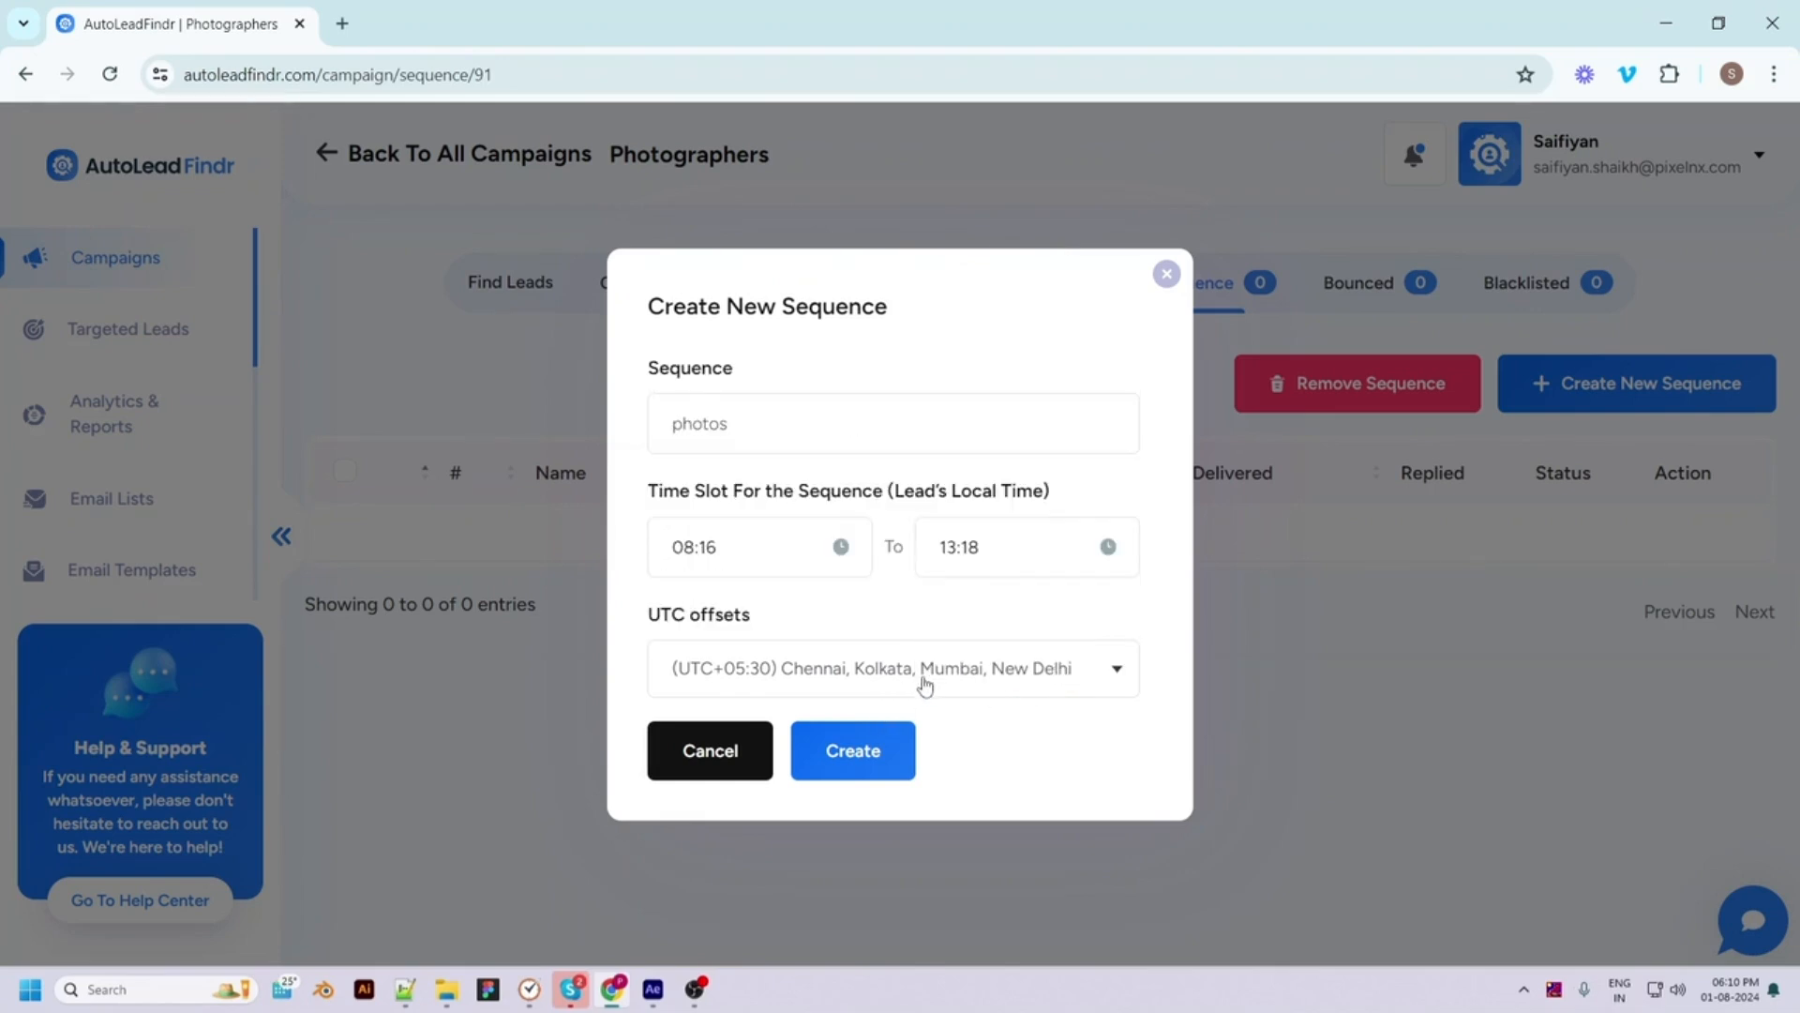
pyautogui.click(851, 751)
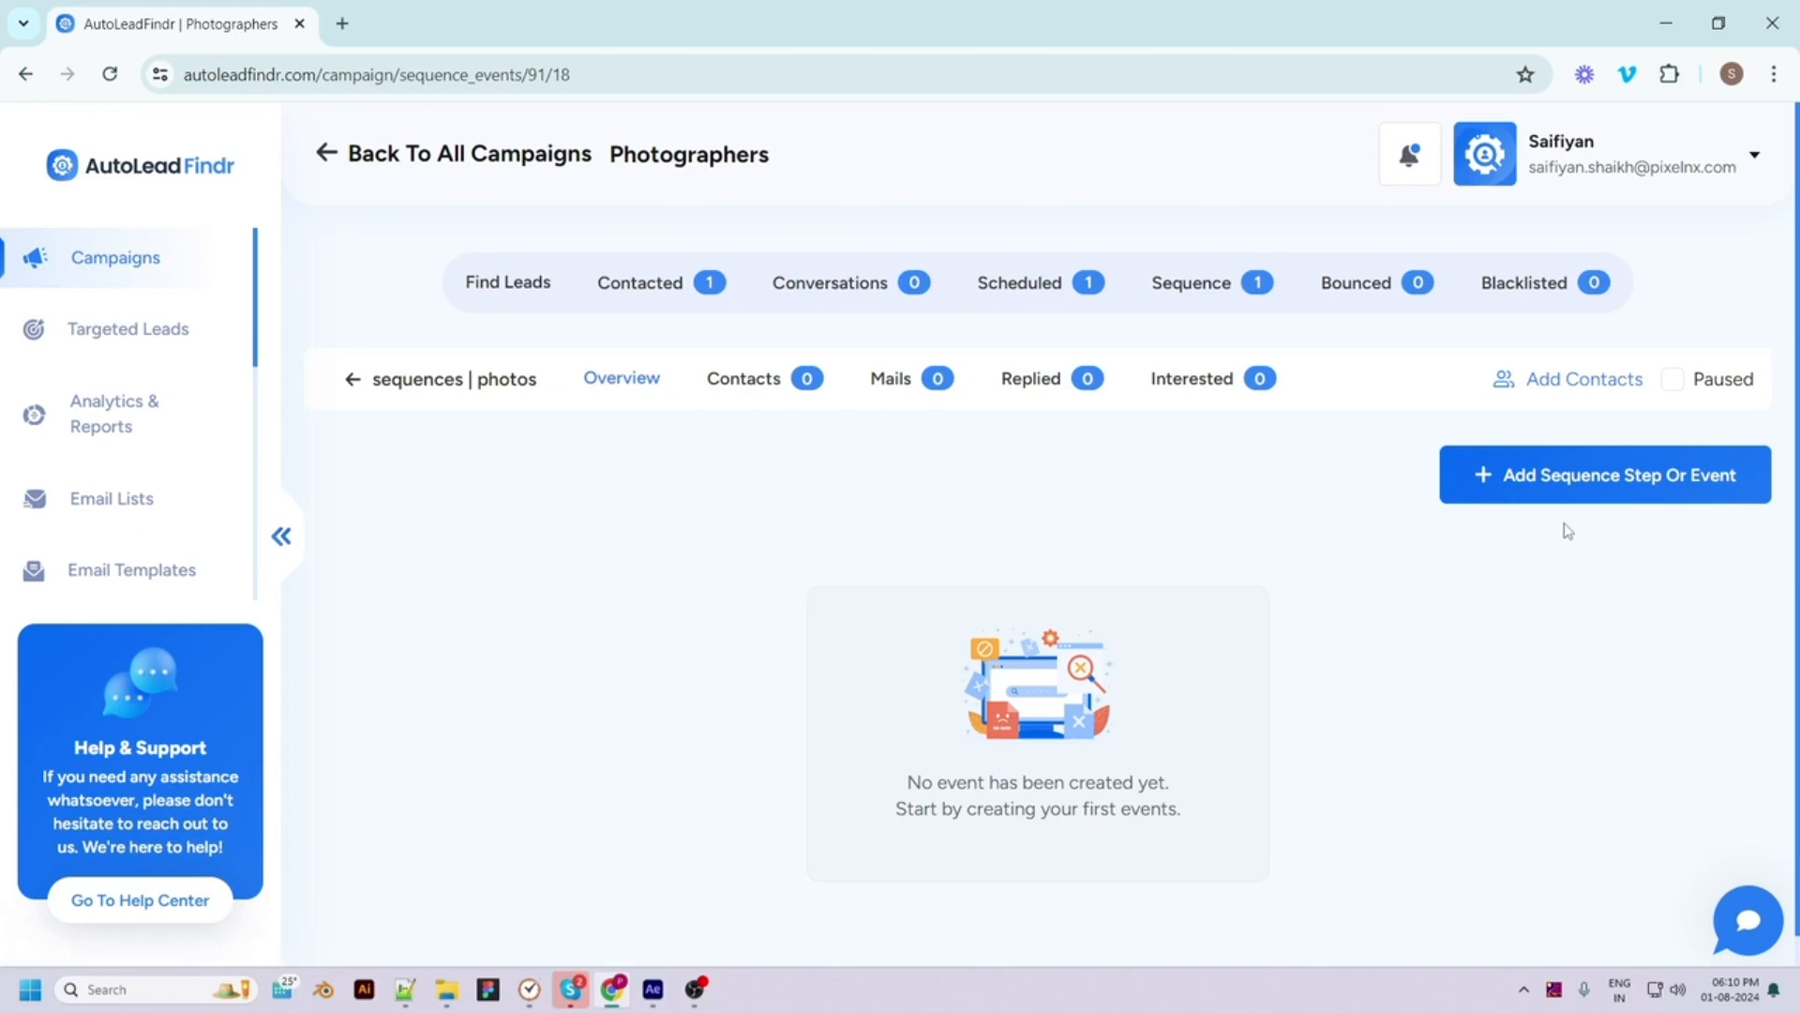
# Add a sequence step titled 'event1' with the Send Email event type
pyautogui.click(1549, 482)
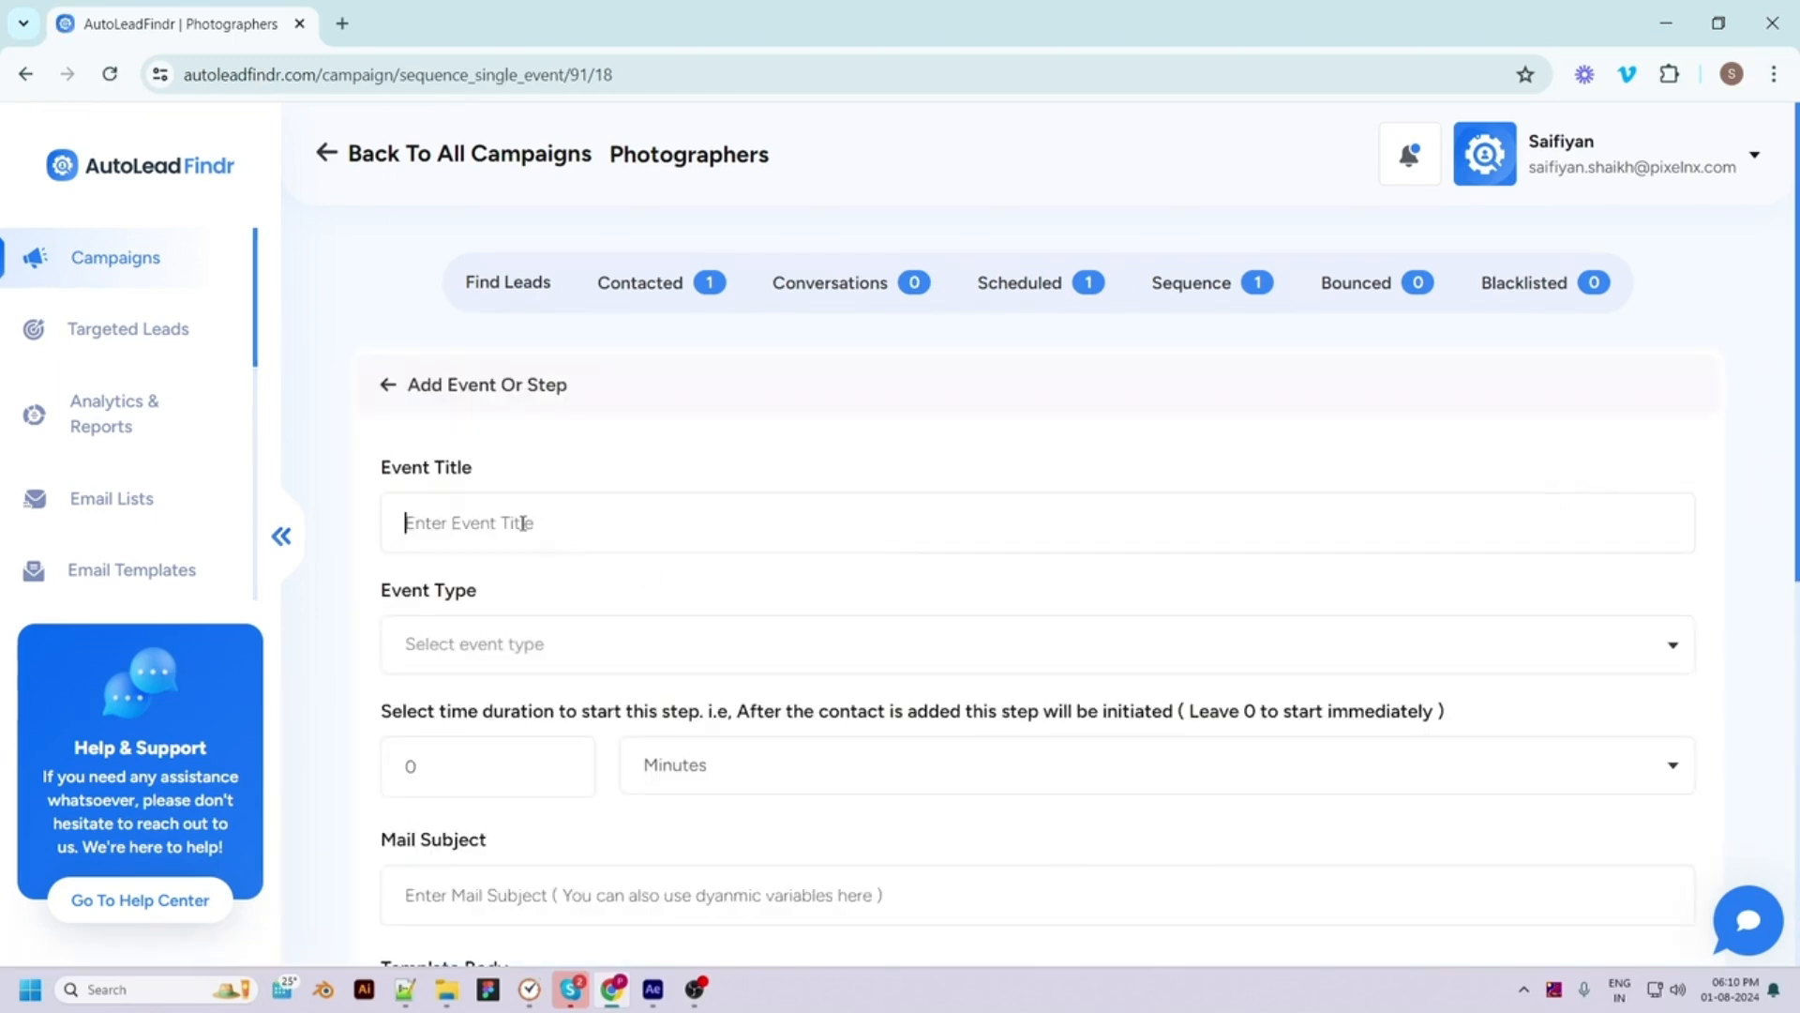
pyautogui.write('event1')
pyautogui.click(511, 645)
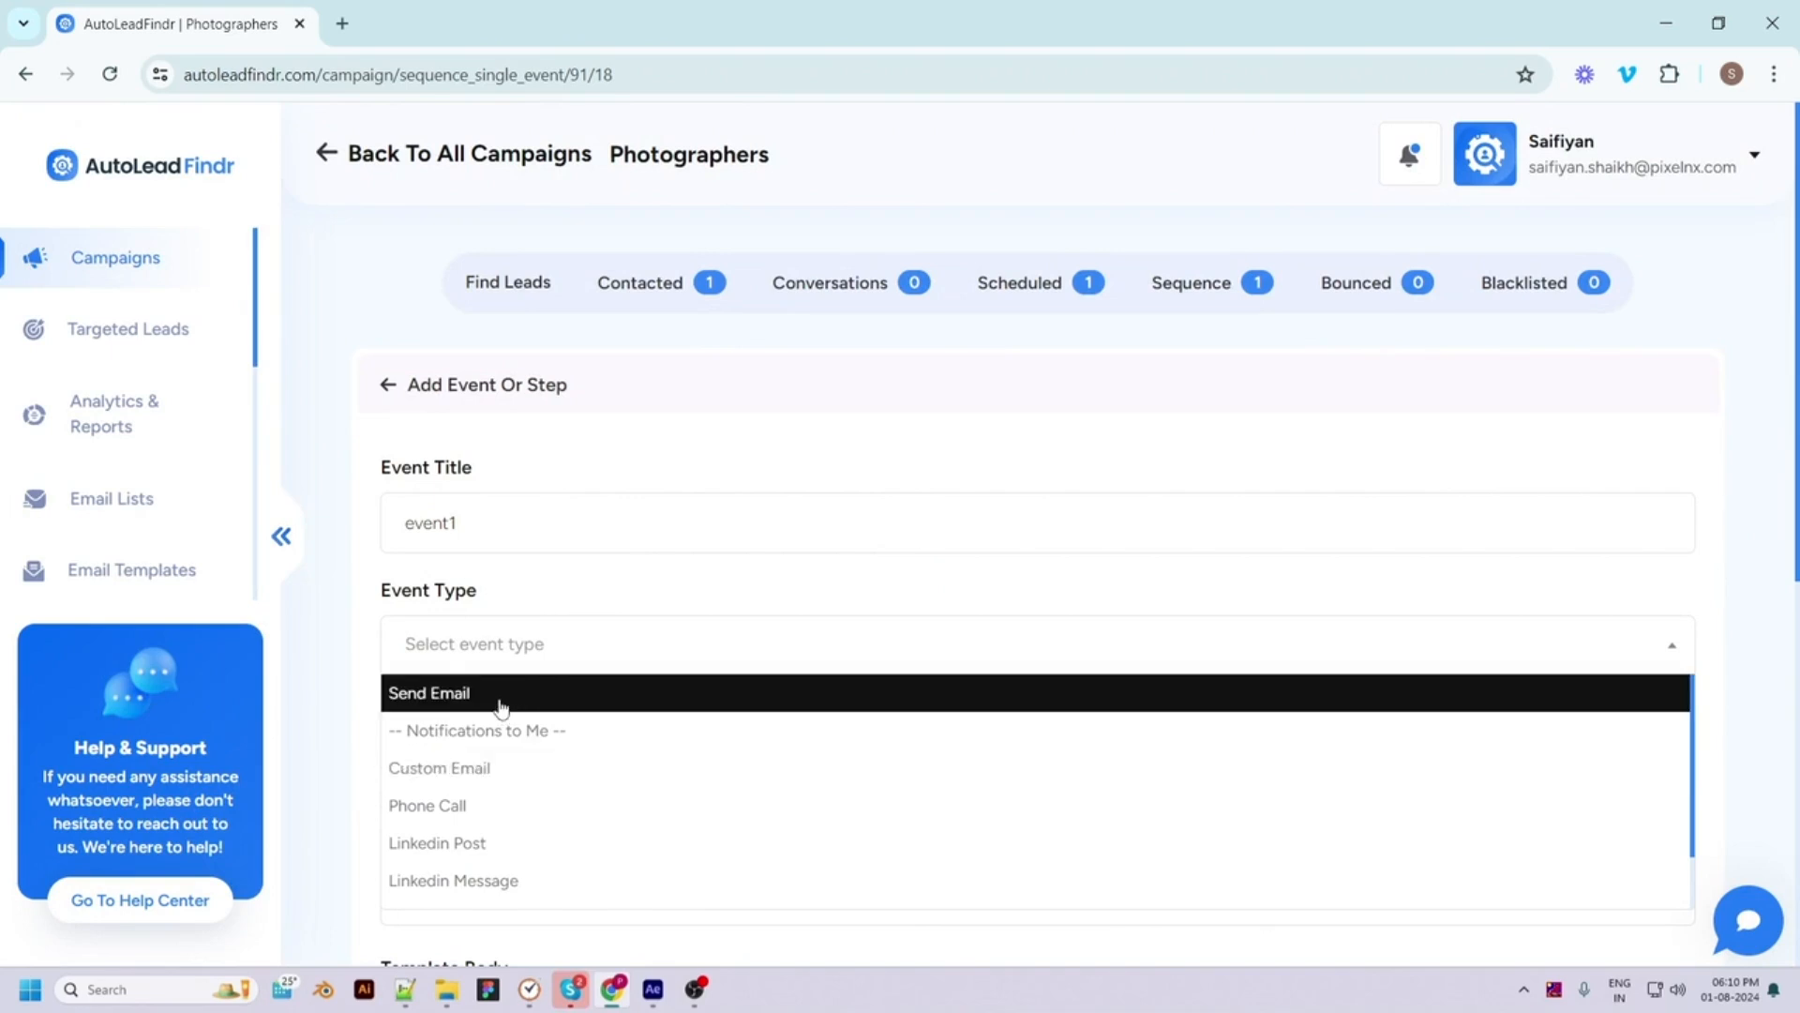
pyautogui.scroll(-1, 605, 724)
pyautogui.scroll(-4, 1734, 619)
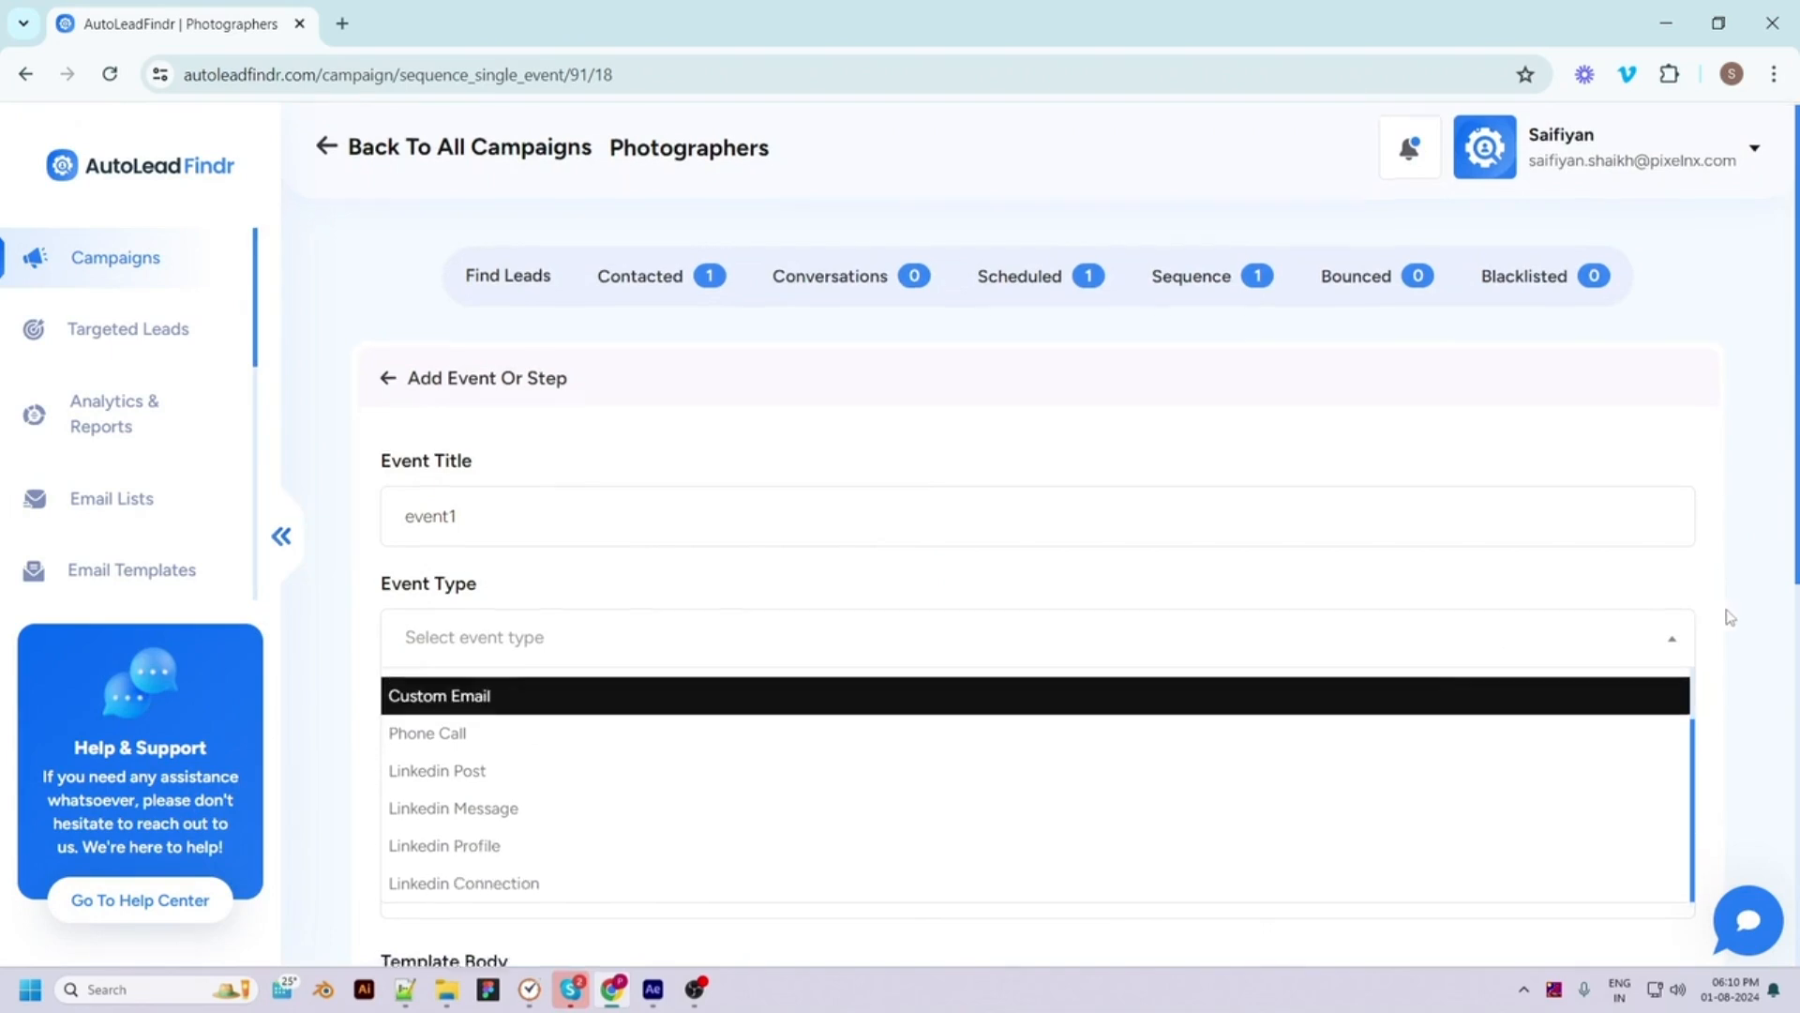
pyautogui.scroll(-1, 555, 368)
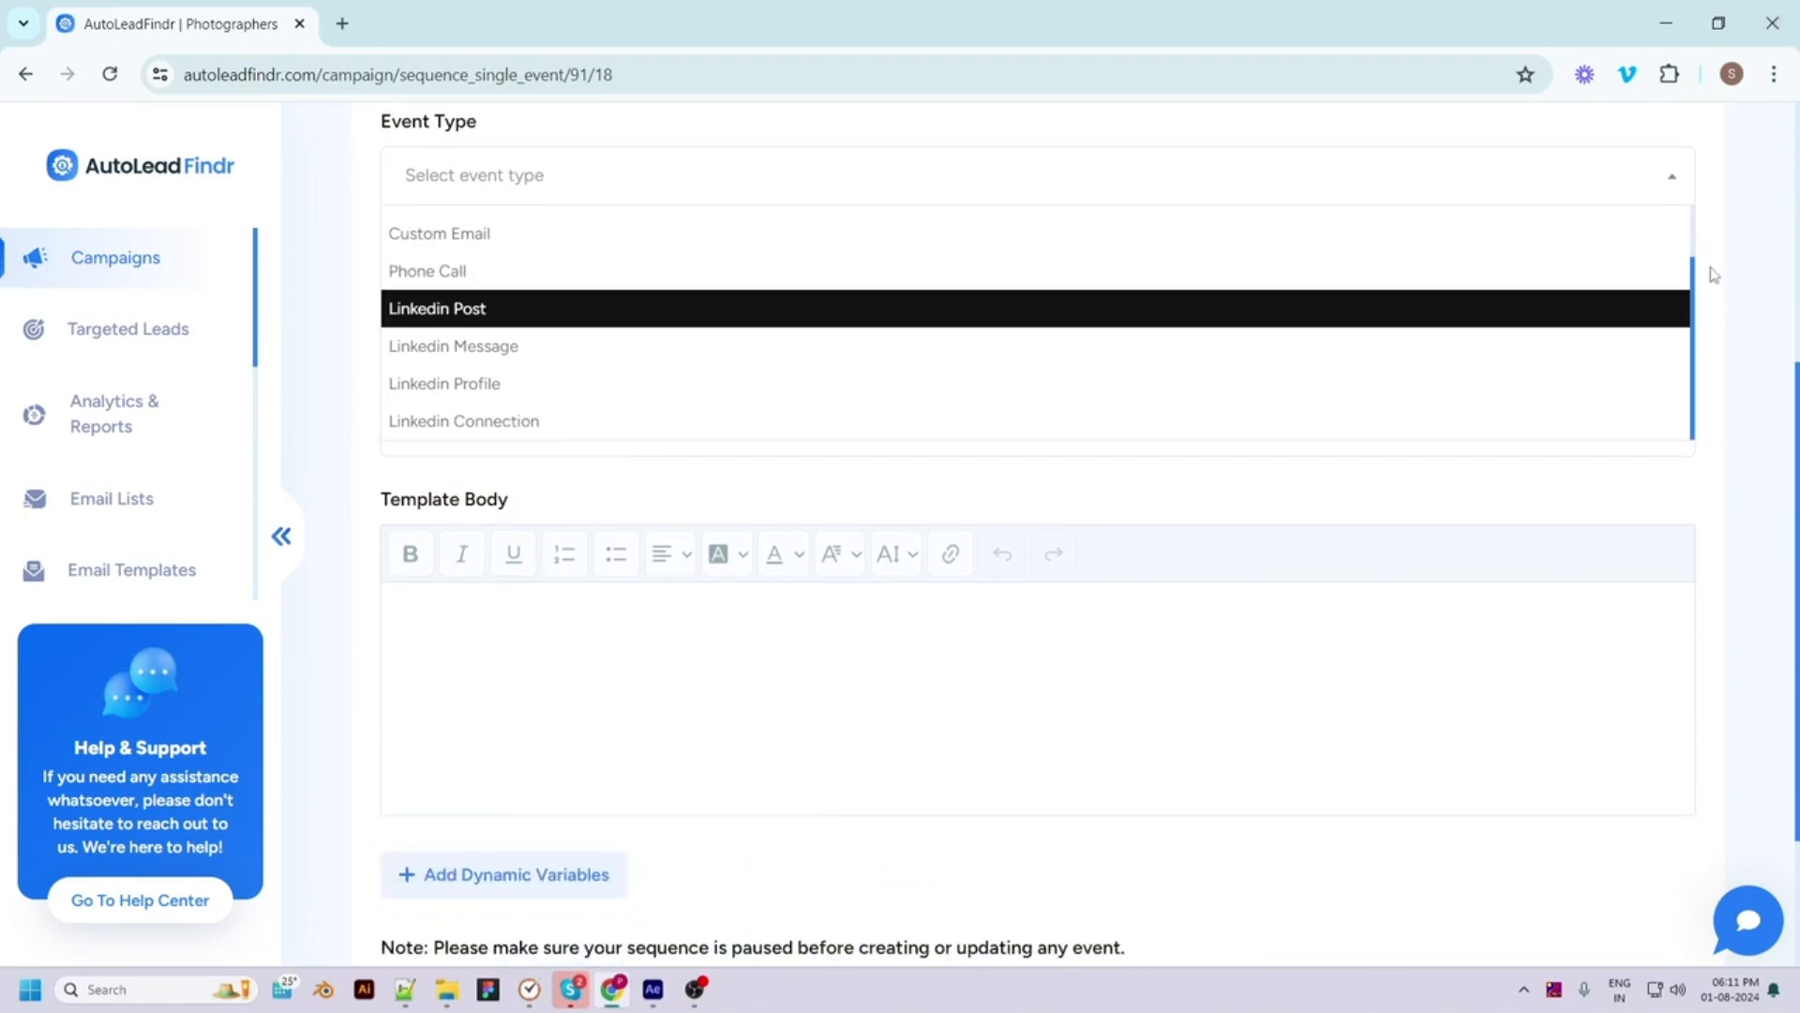
pyautogui.scroll(2, 1699, 236)
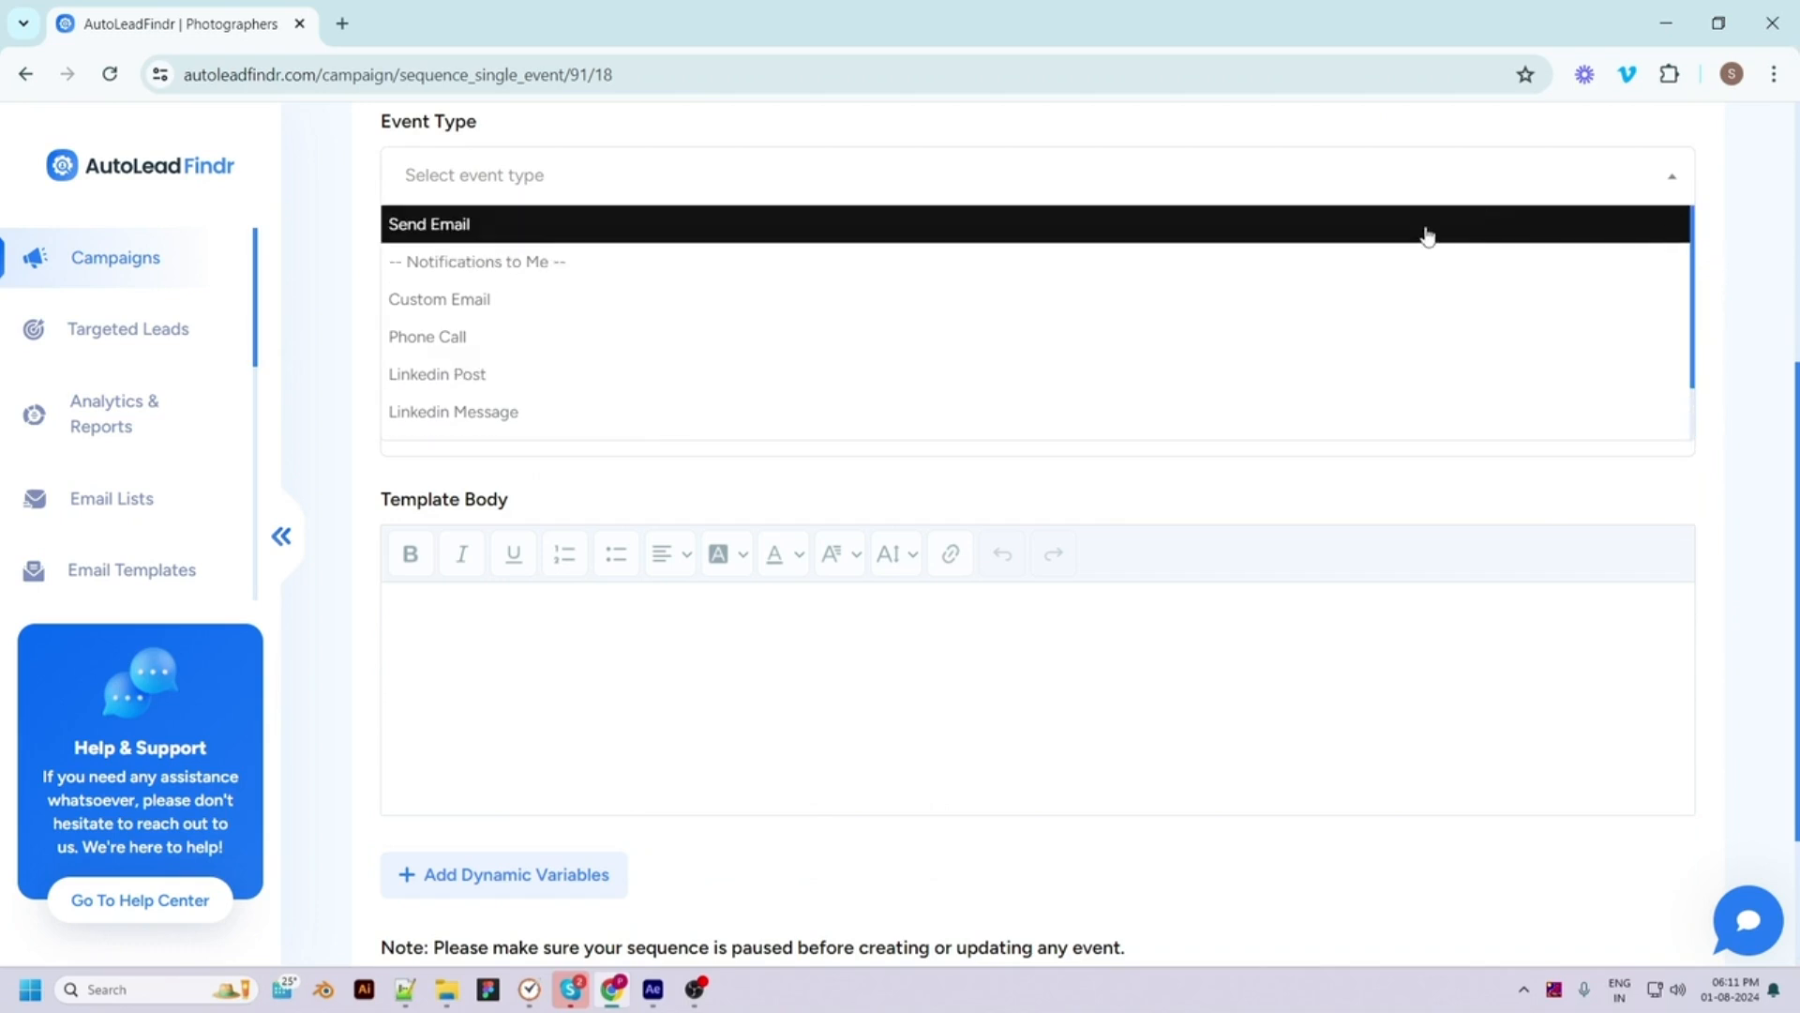
pyautogui.click(1375, 231)
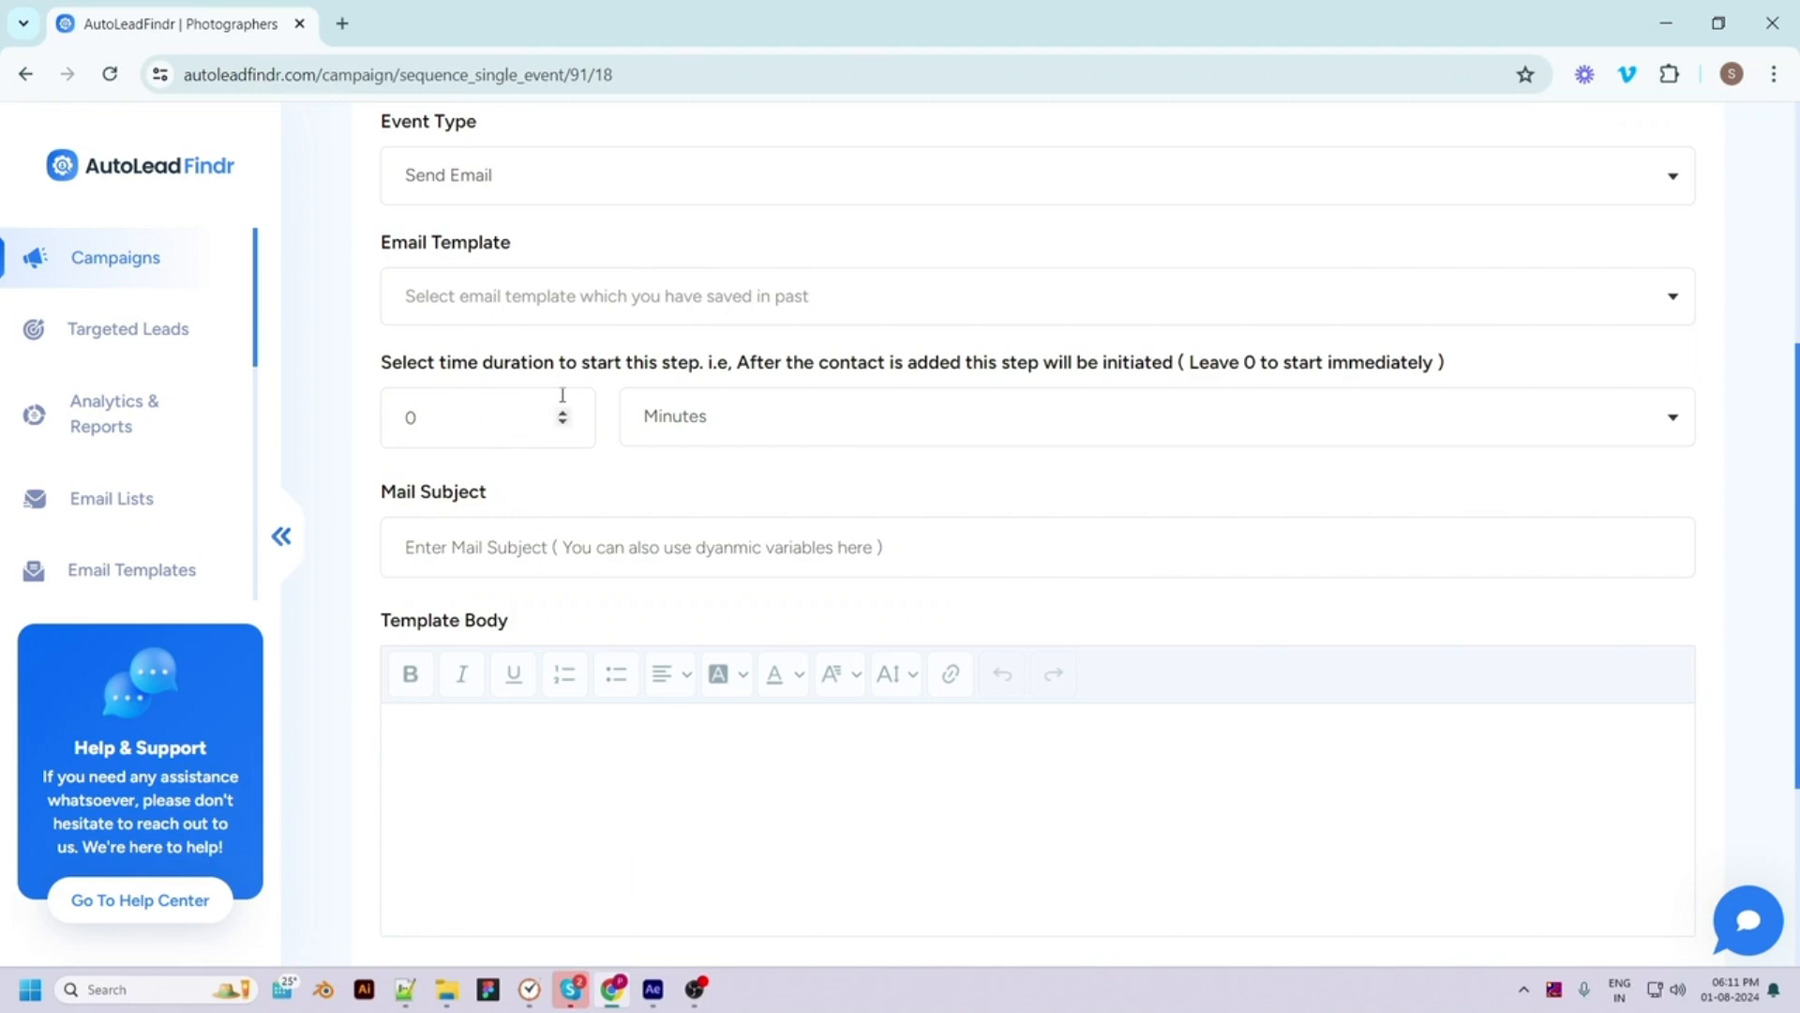
# Set the event's delay to 0 minutes
pyautogui.moveTo(417, 419); pyautogui.dragTo(404, 418)
pyautogui.write('5')
pyautogui.click(694, 421)
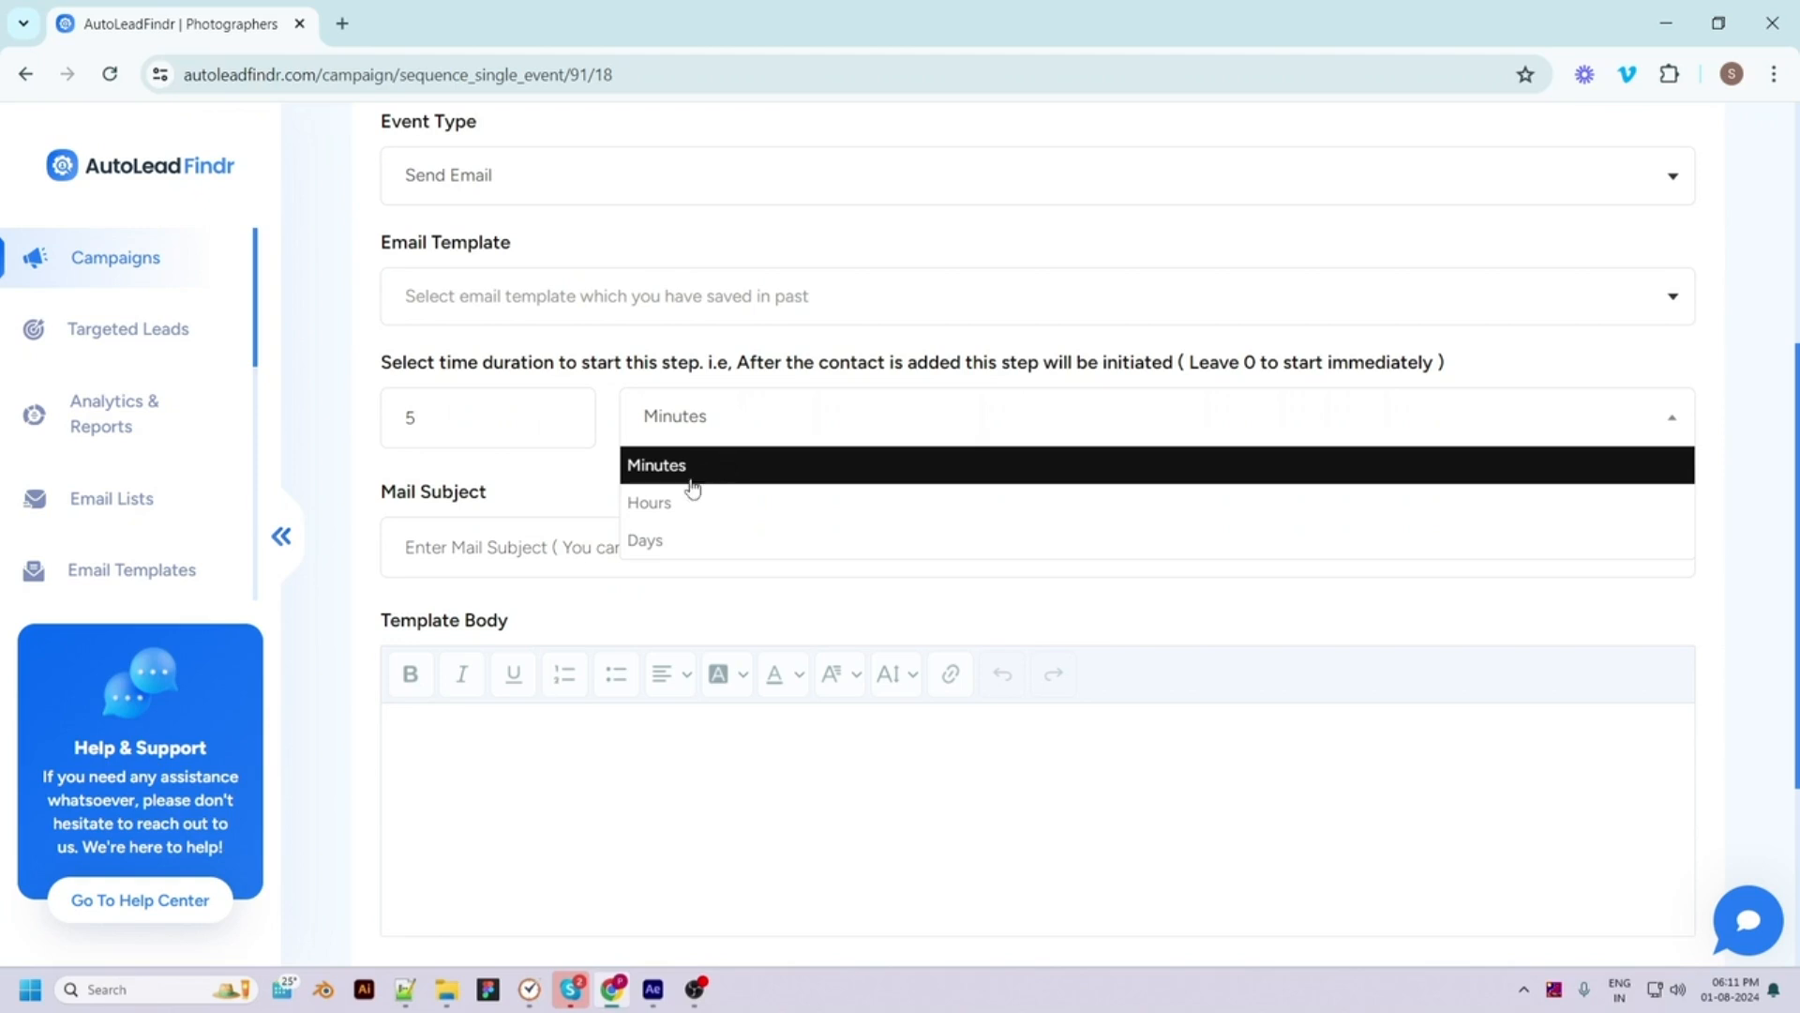
pyautogui.click(703, 467)
pyautogui.moveTo(480, 417); pyautogui.dragTo(391, 407)
pyautogui.write('0')
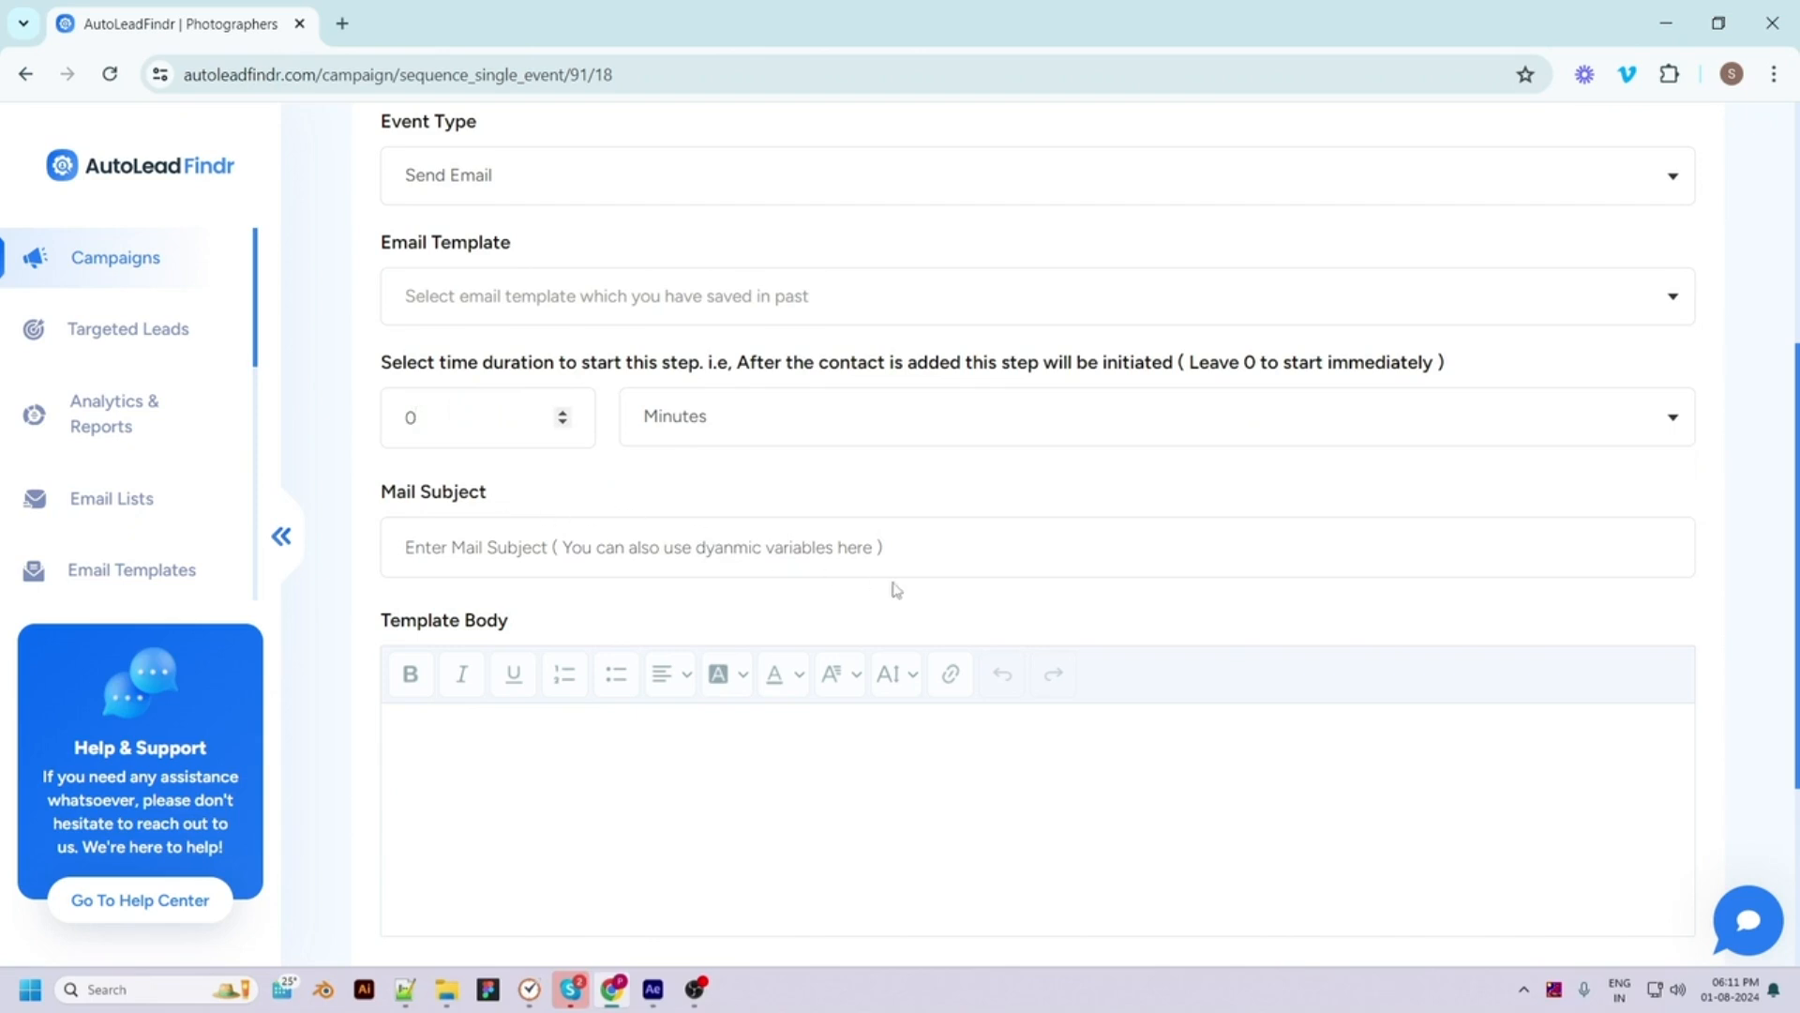
# Give the email subject 'event1' and body 'hello , / see you soon' plus {{company_name}}, then create it
pyautogui.click(962, 544)
pyautogui.write('event1')
pyautogui.scroll(-2, 936, 554)
pyautogui.click(507, 609)
pyautogui.write('hello ,')
pyautogui.press('Return')
pyautogui.write('see you soon')
pyautogui.scroll(-4, 505, 608)
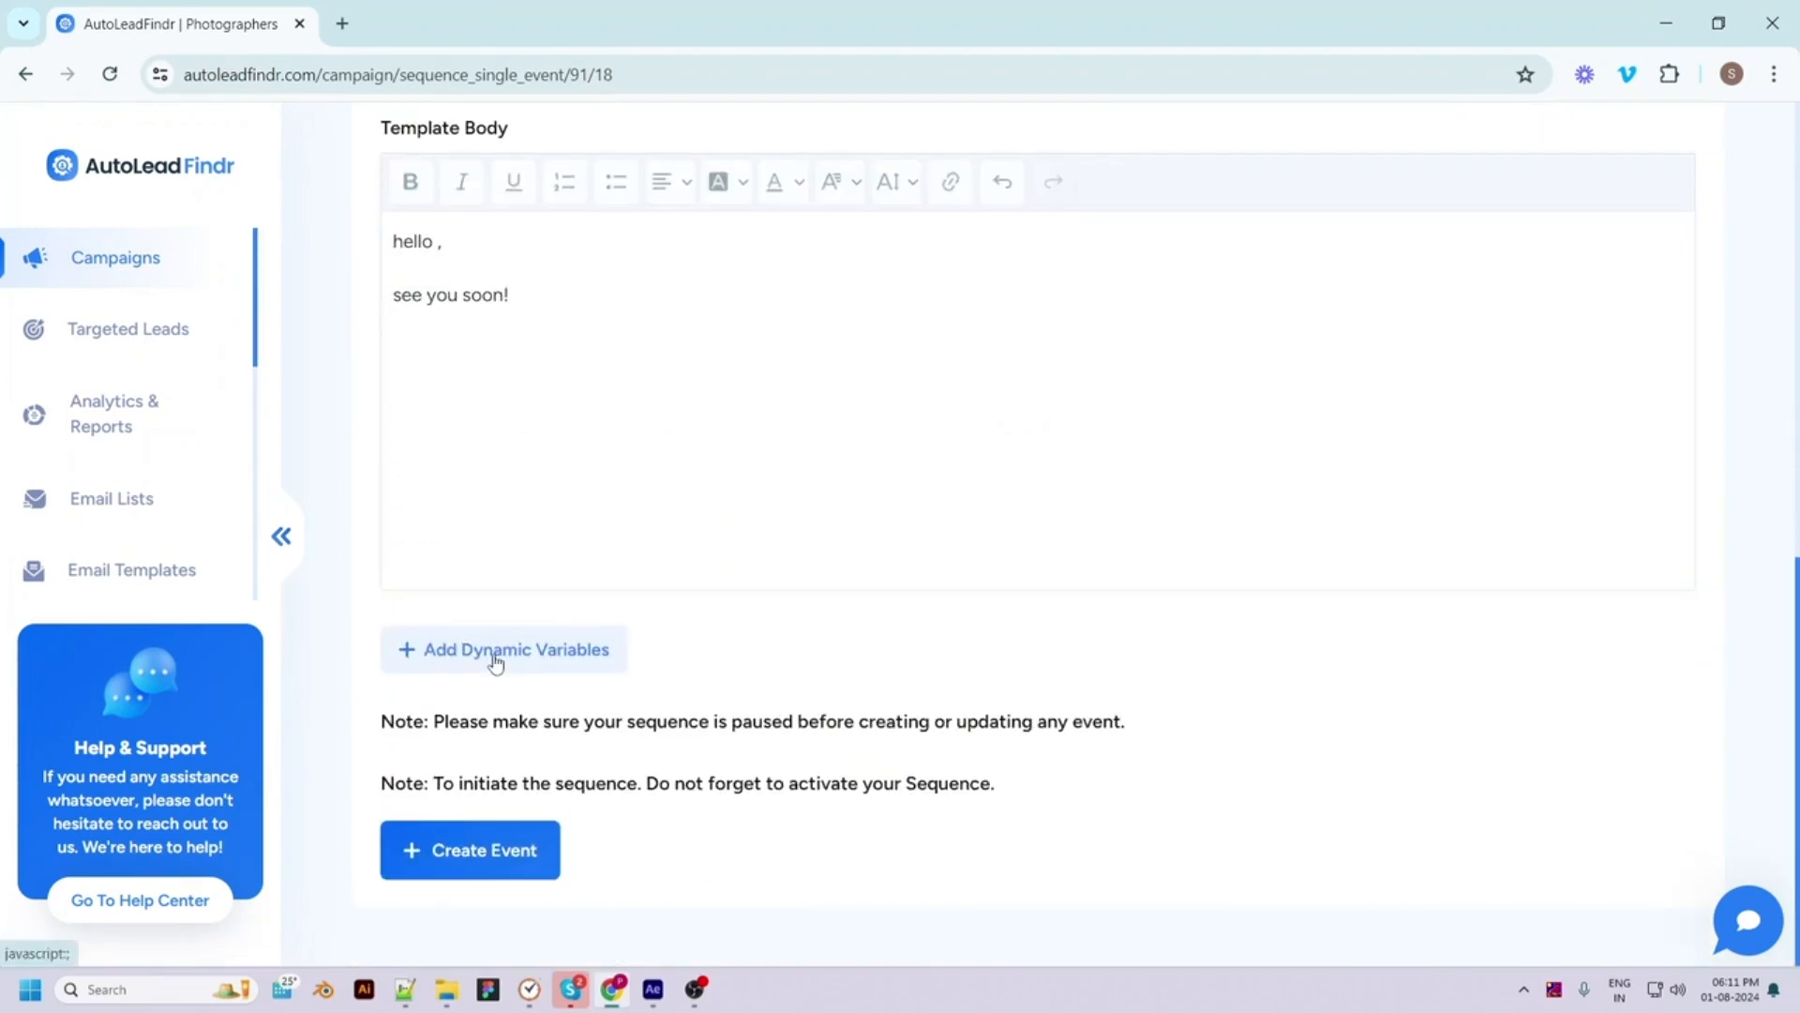
pyautogui.click(494, 649)
pyautogui.click(953, 441)
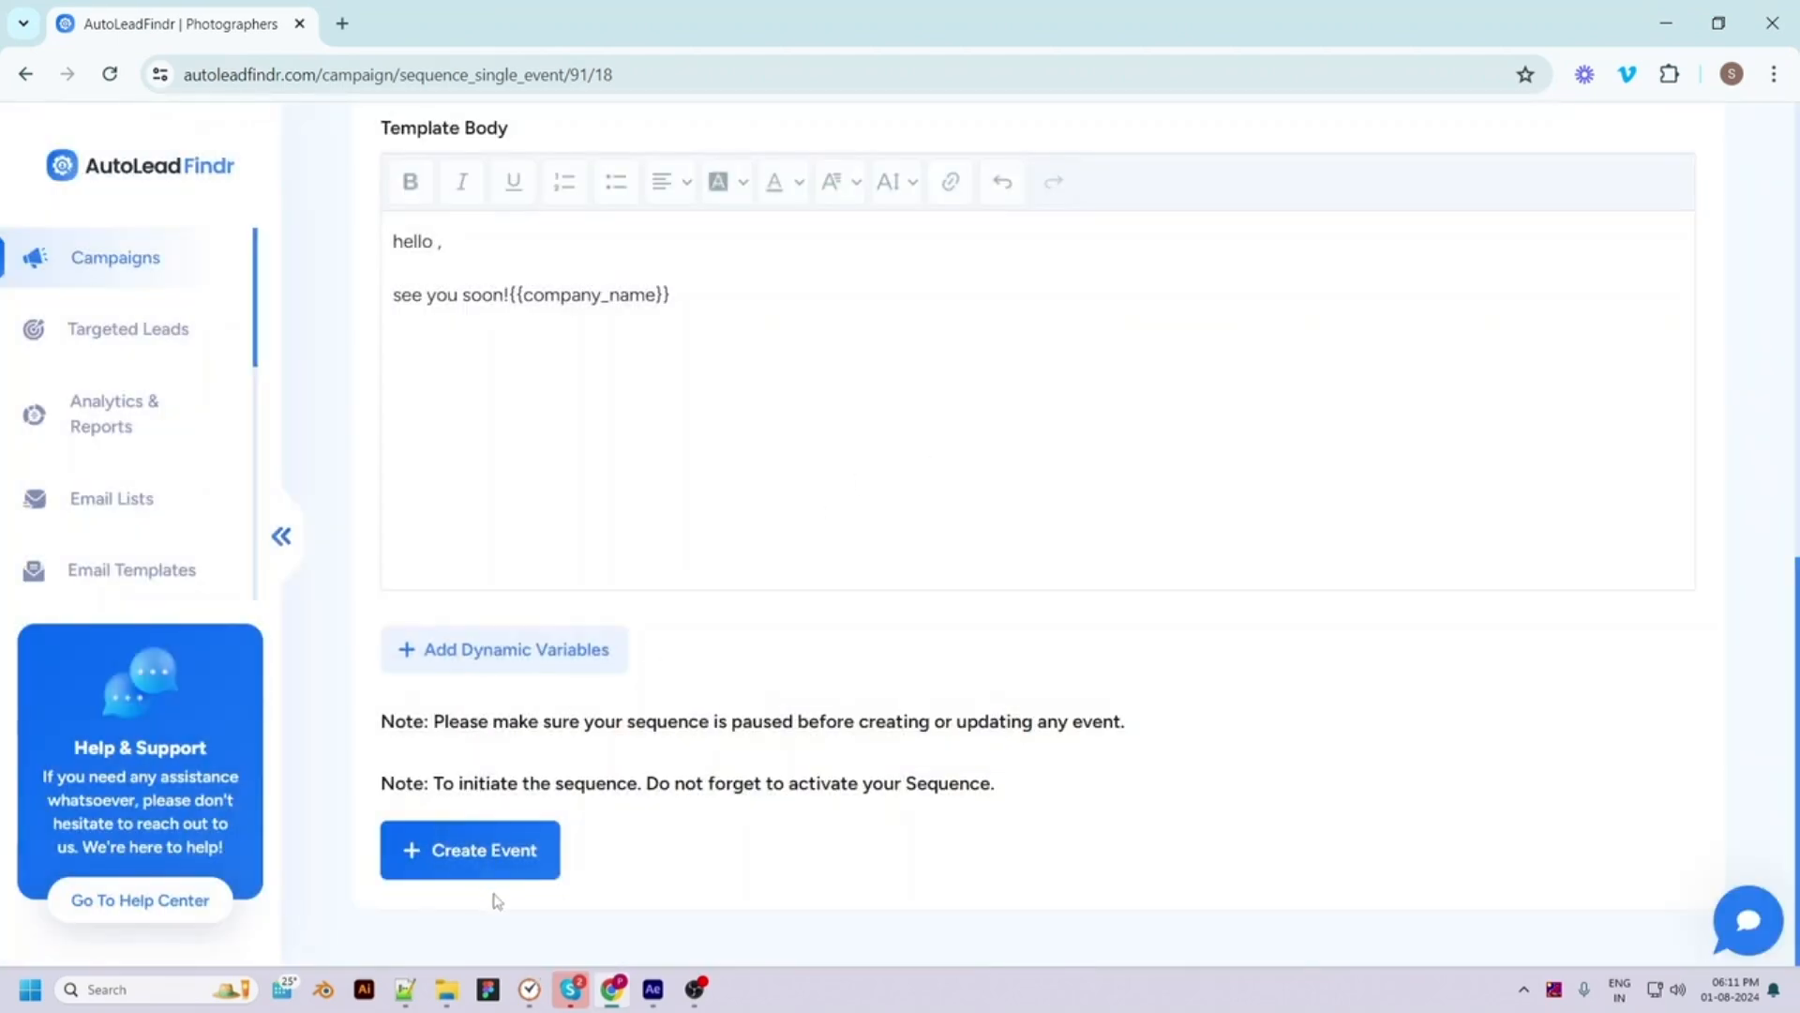
pyautogui.click(469, 857)
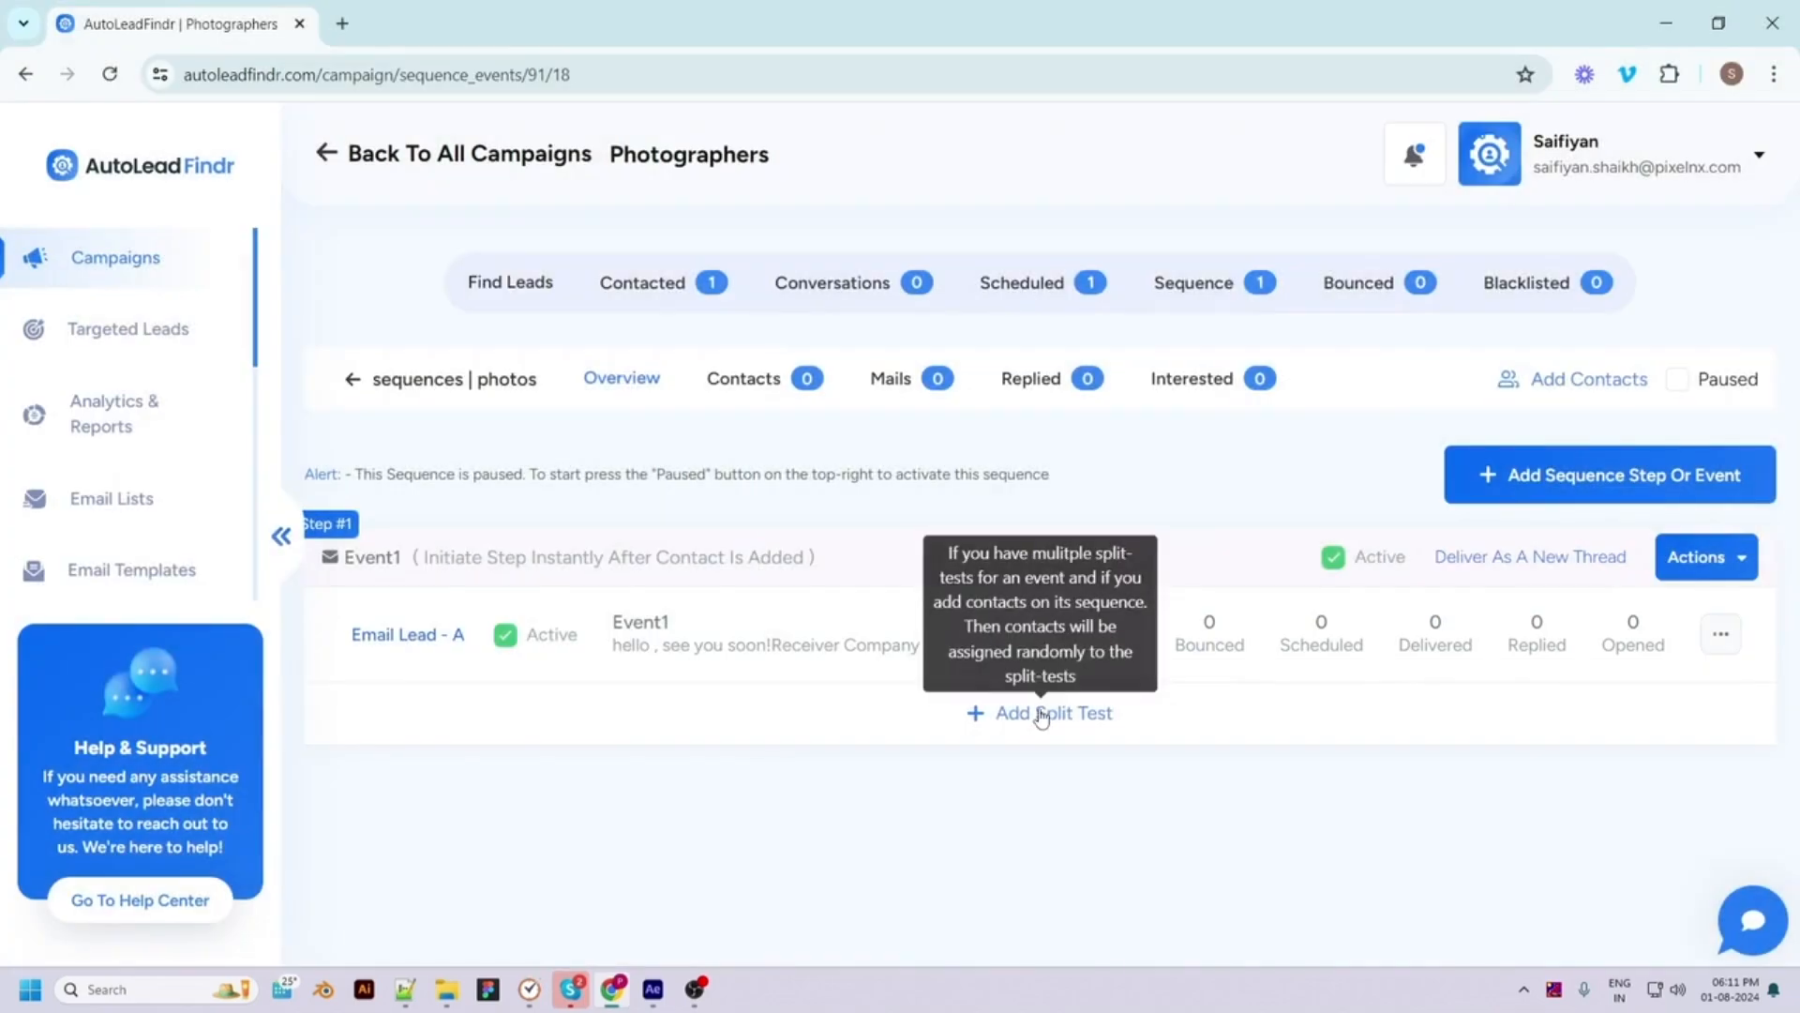
# Add a Meeting request 1 split-test variant to Event1 and switch the photos sequence from Paused to active
pyautogui.click(1041, 717)
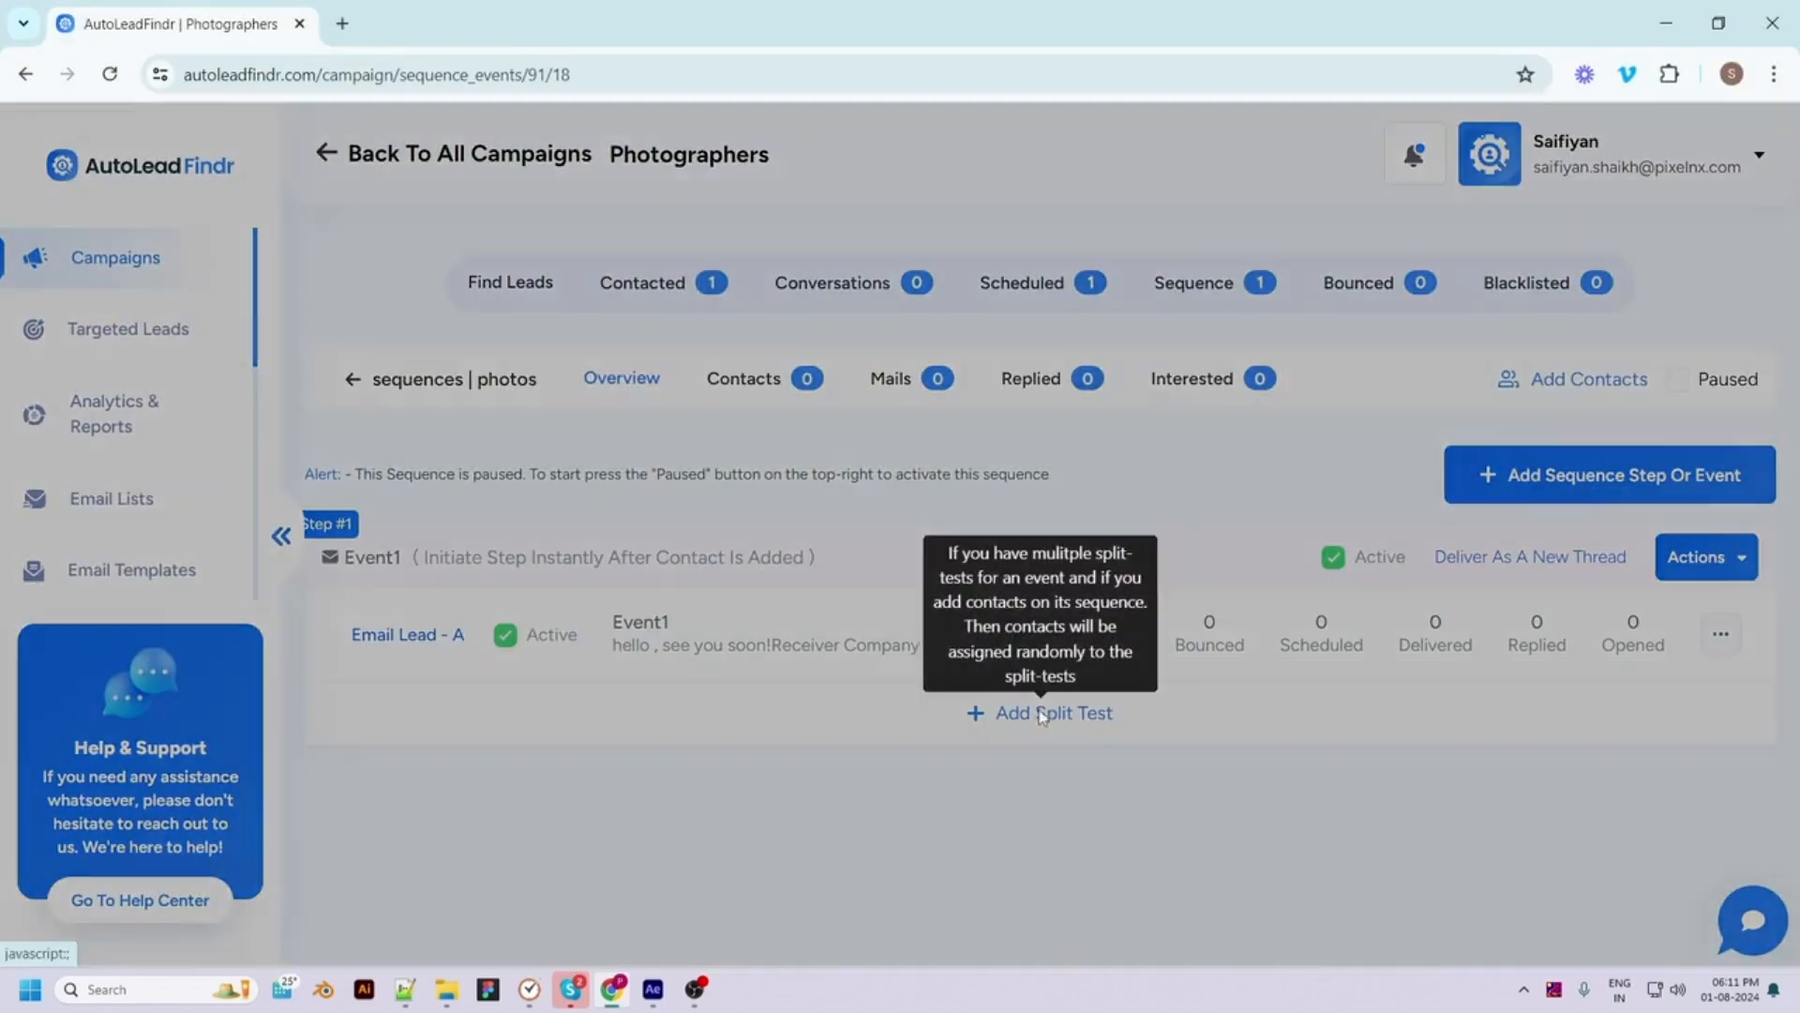
pyautogui.click(775, 316)
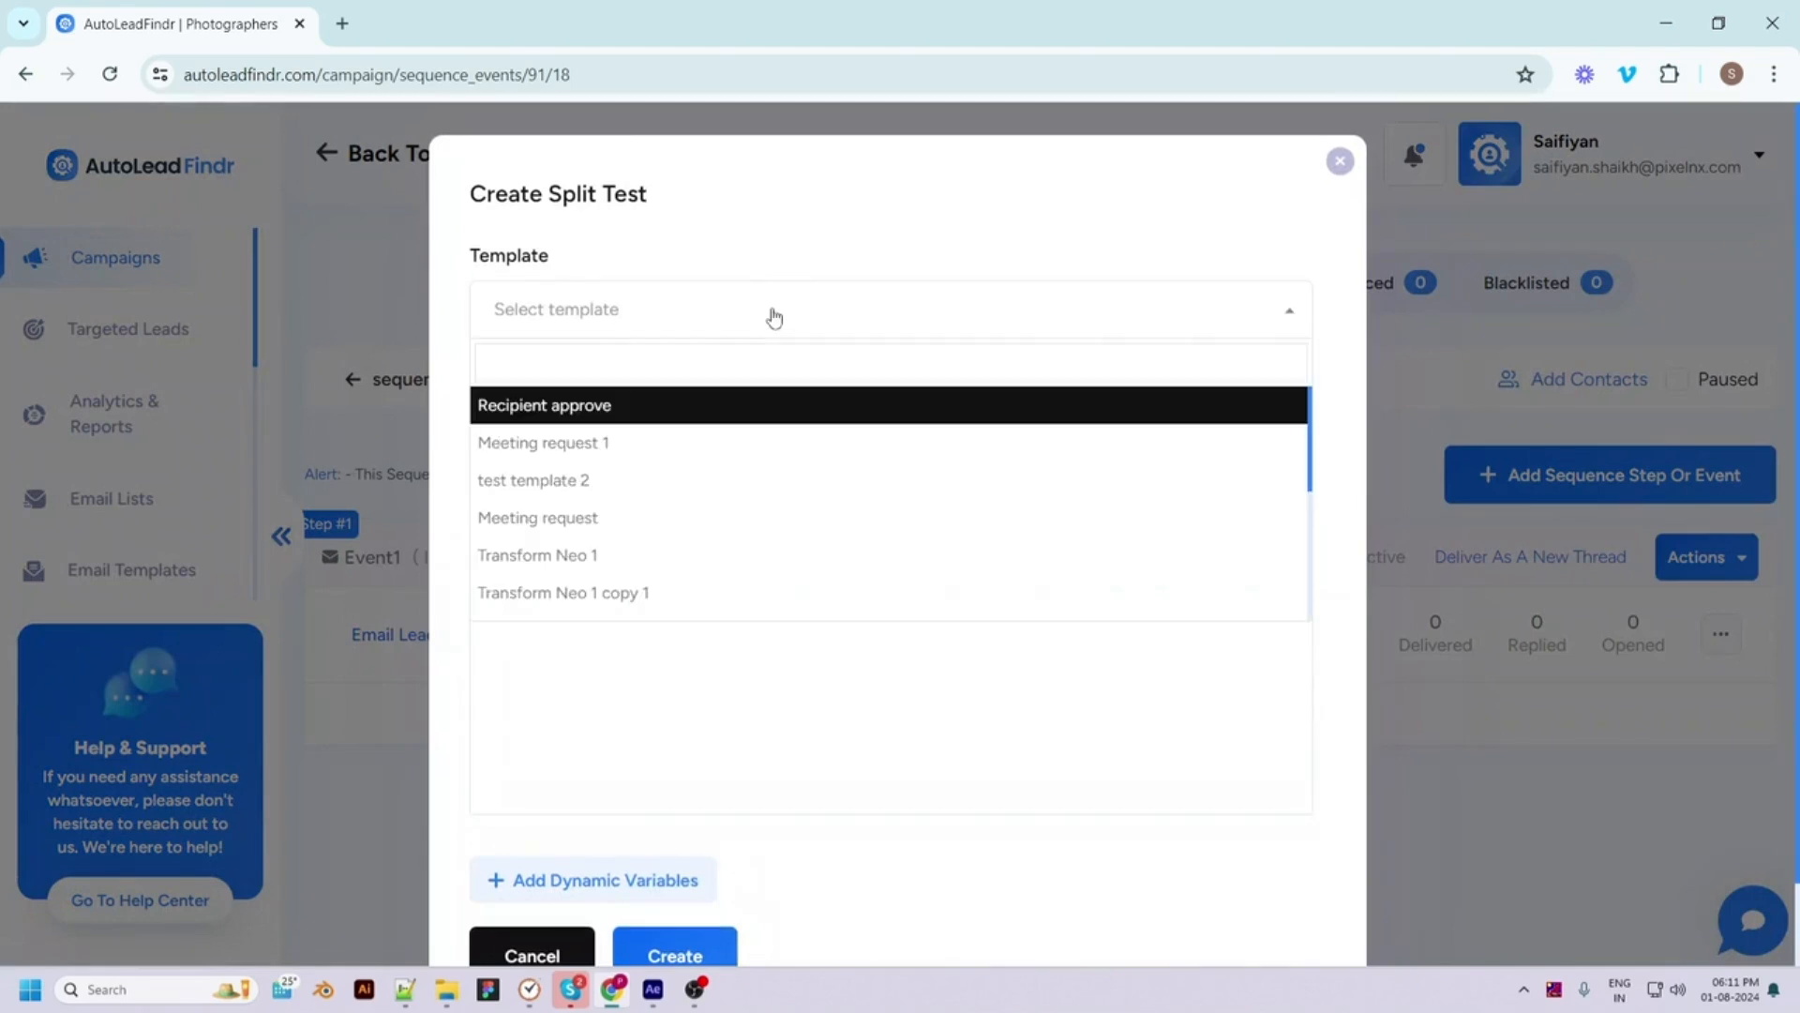
pyautogui.click(576, 444)
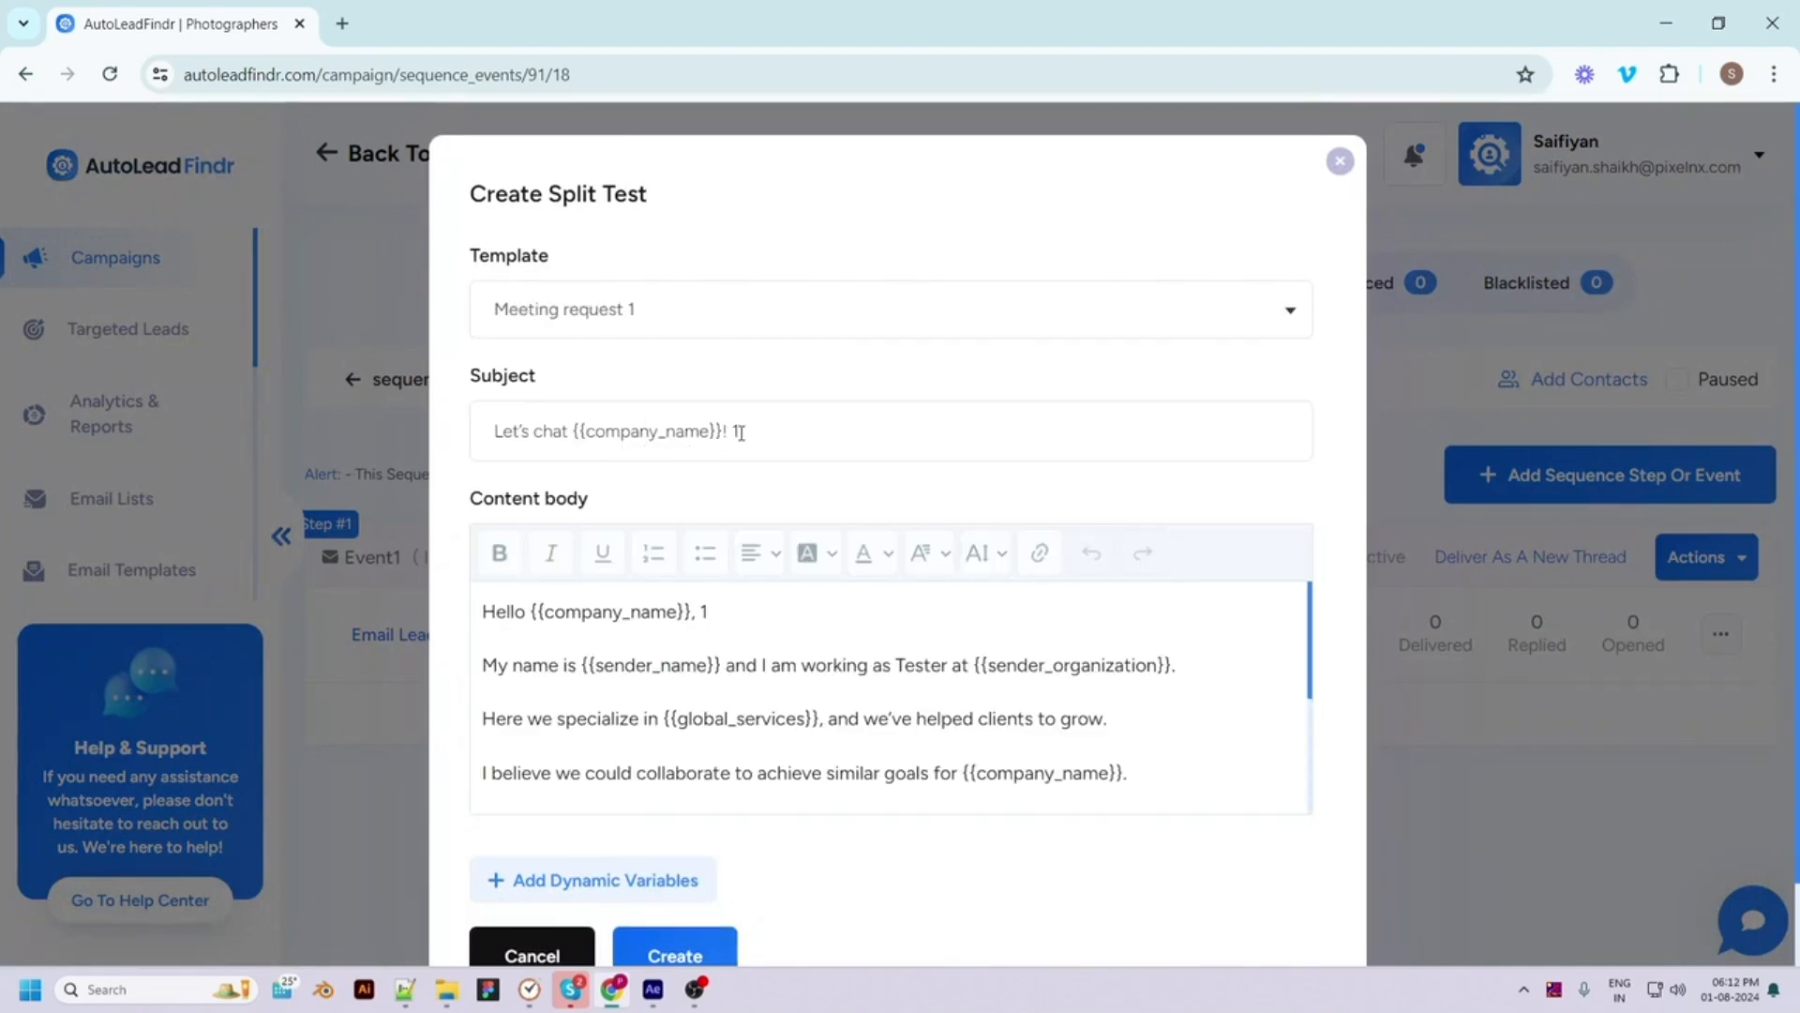
pyautogui.scroll(-2, 937, 637)
pyautogui.scroll(-2, 1032, 864)
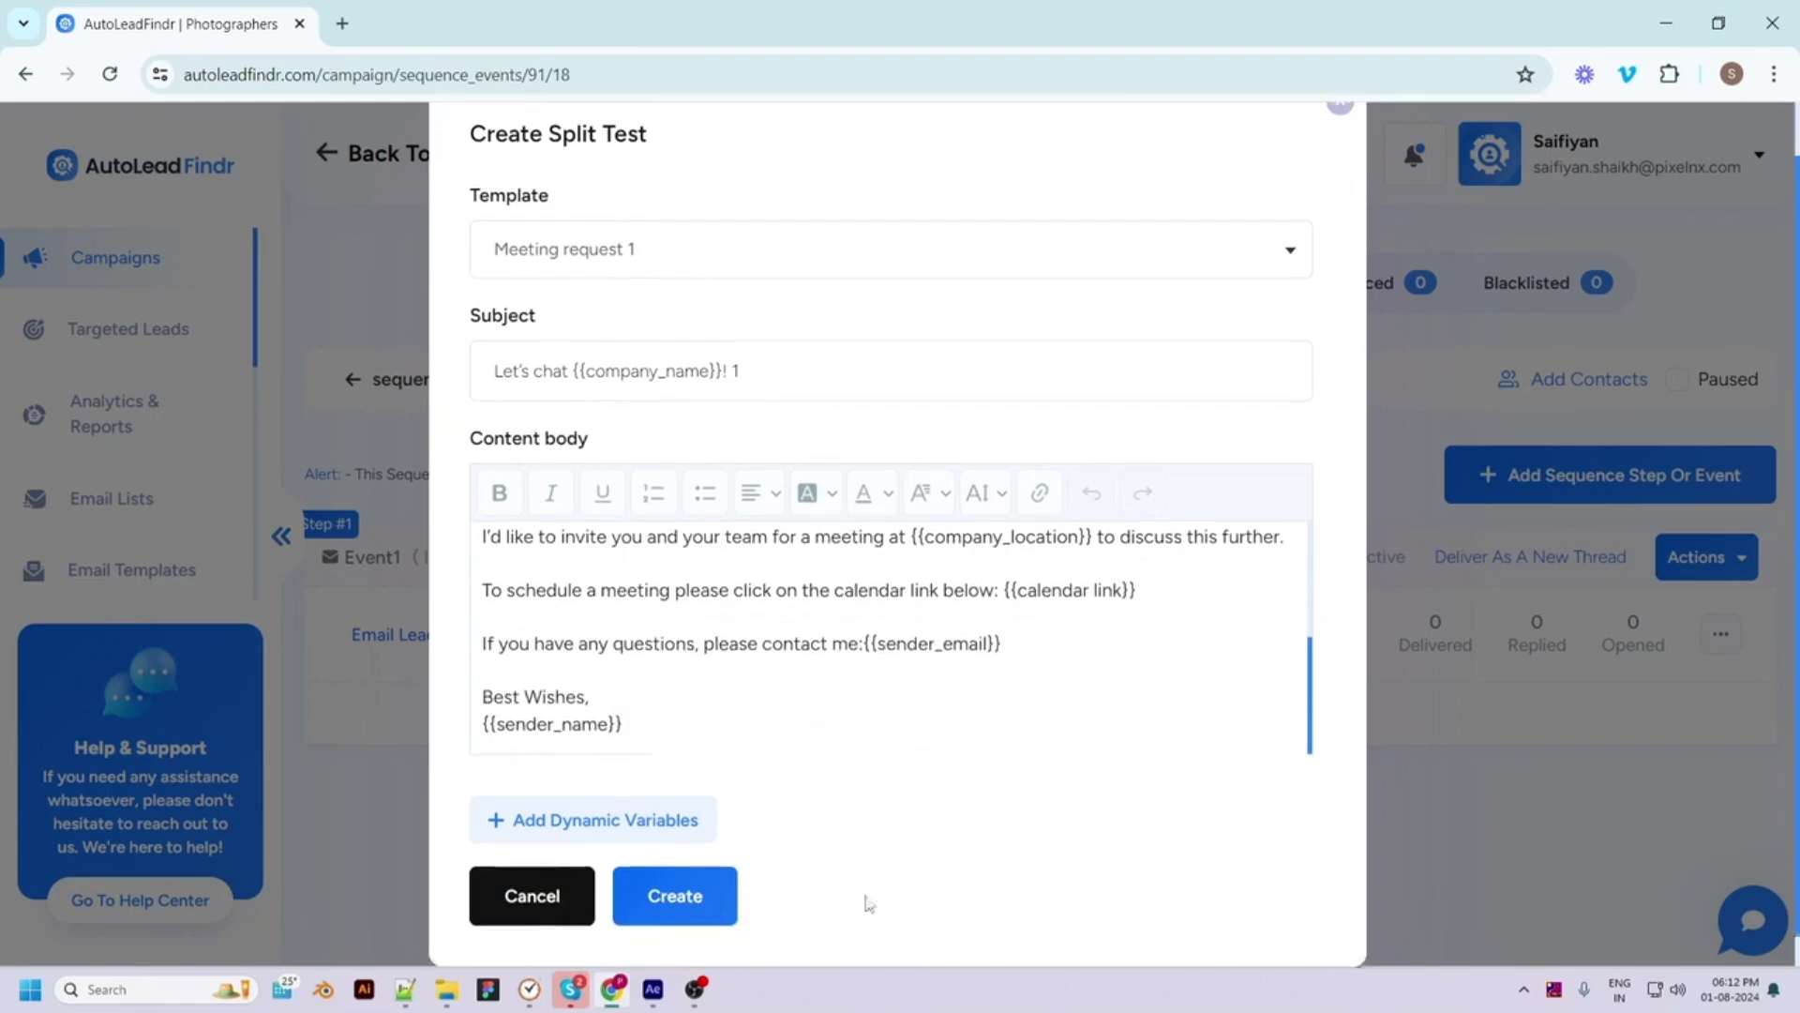
pyautogui.click(647, 864)
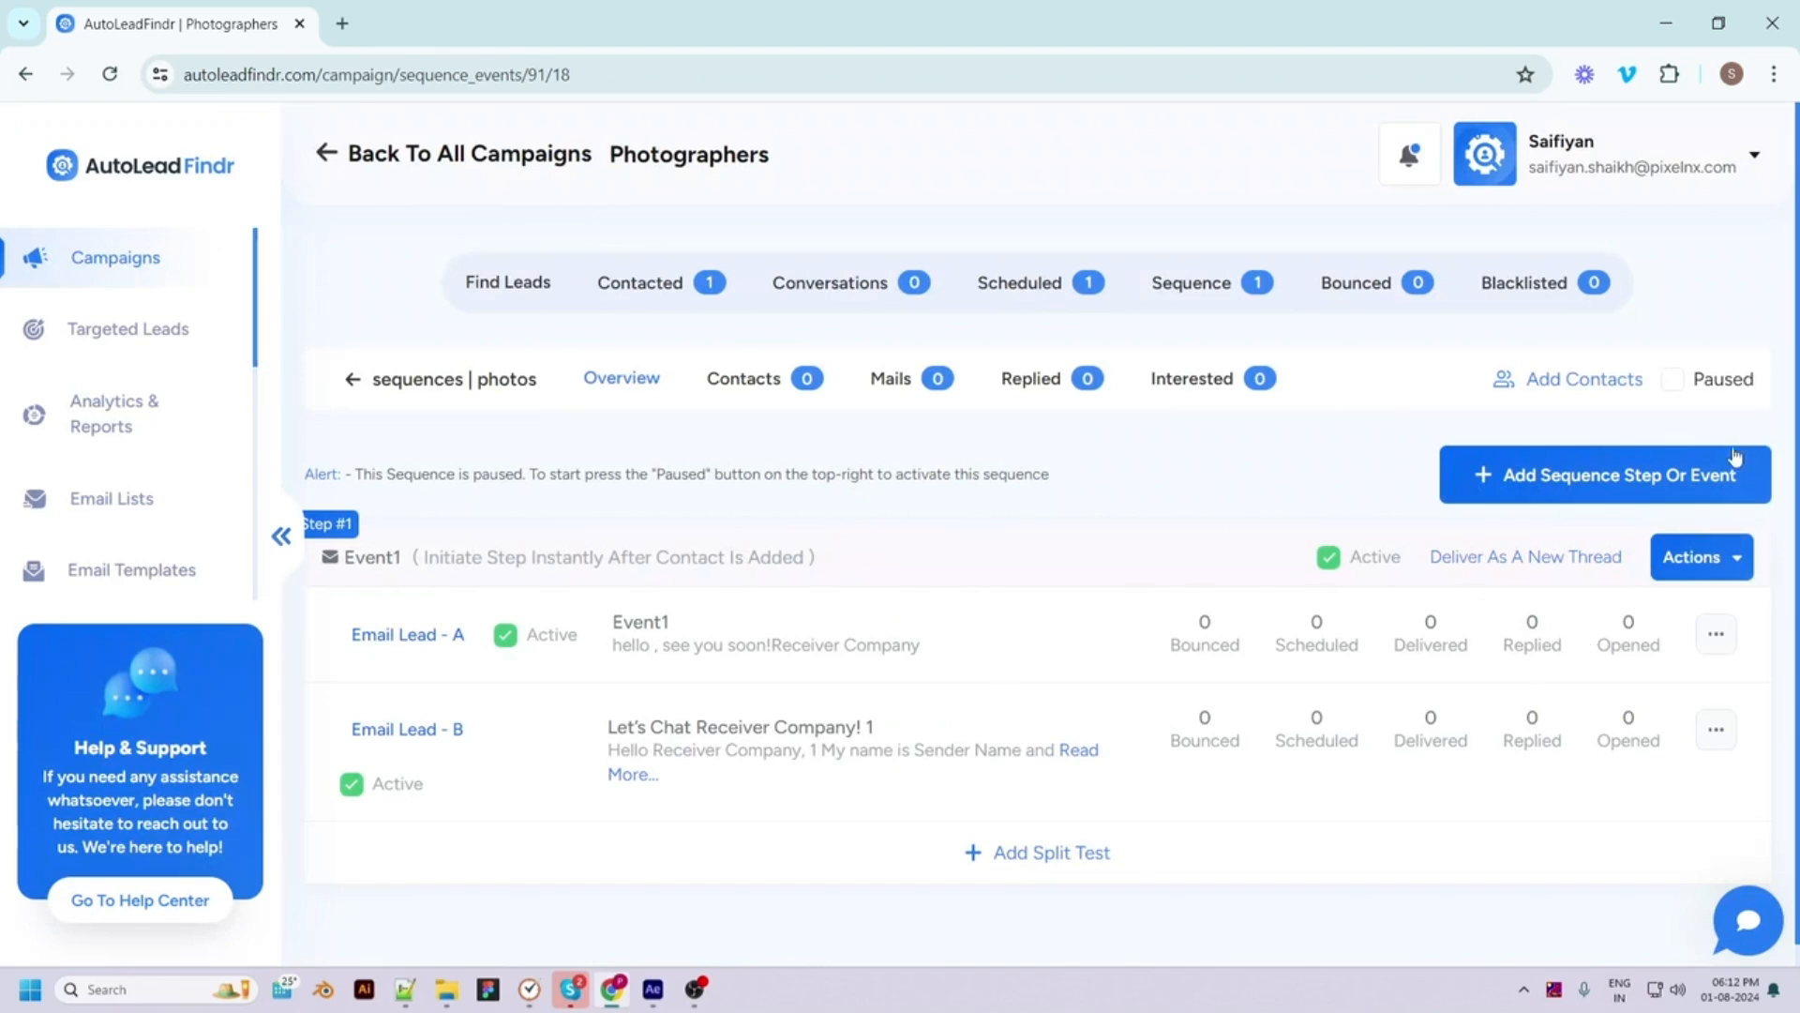
pyautogui.click(1683, 382)
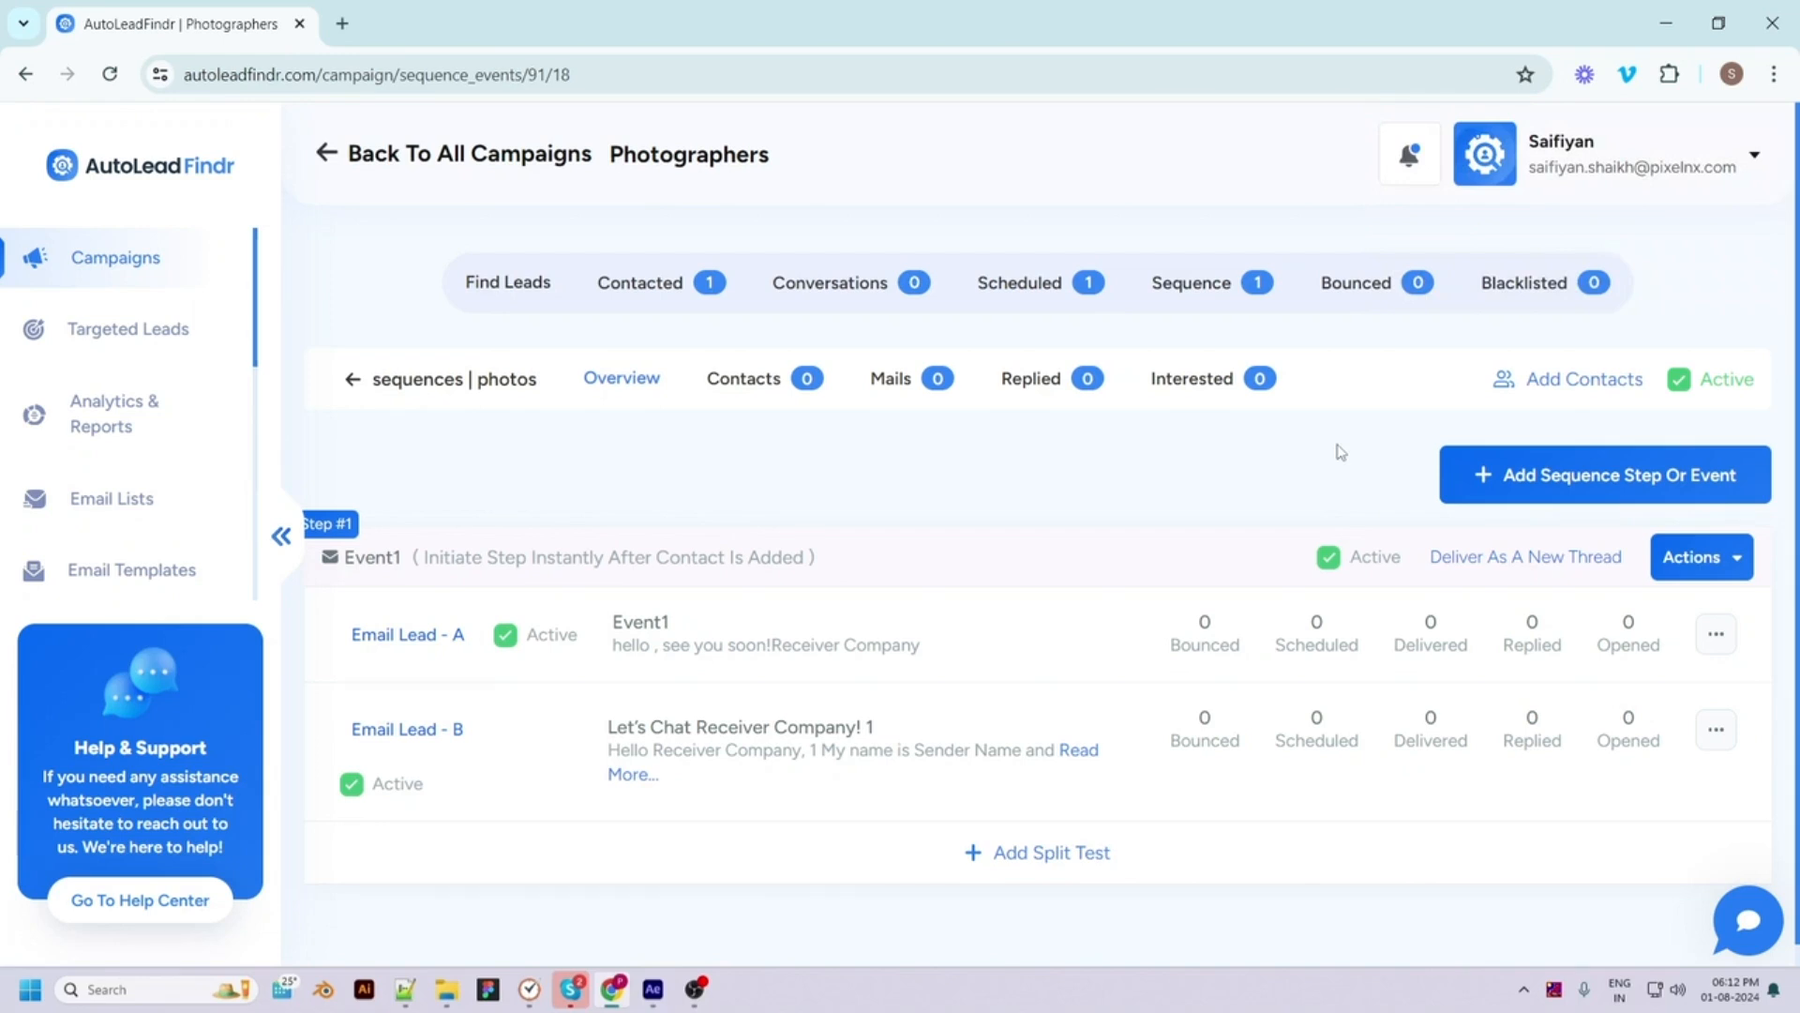
# Add NYC Photographers, The Martin Crew Photography LLC and VoidCodersTM to 'photos', then open its details
pyautogui.click(1533, 380)
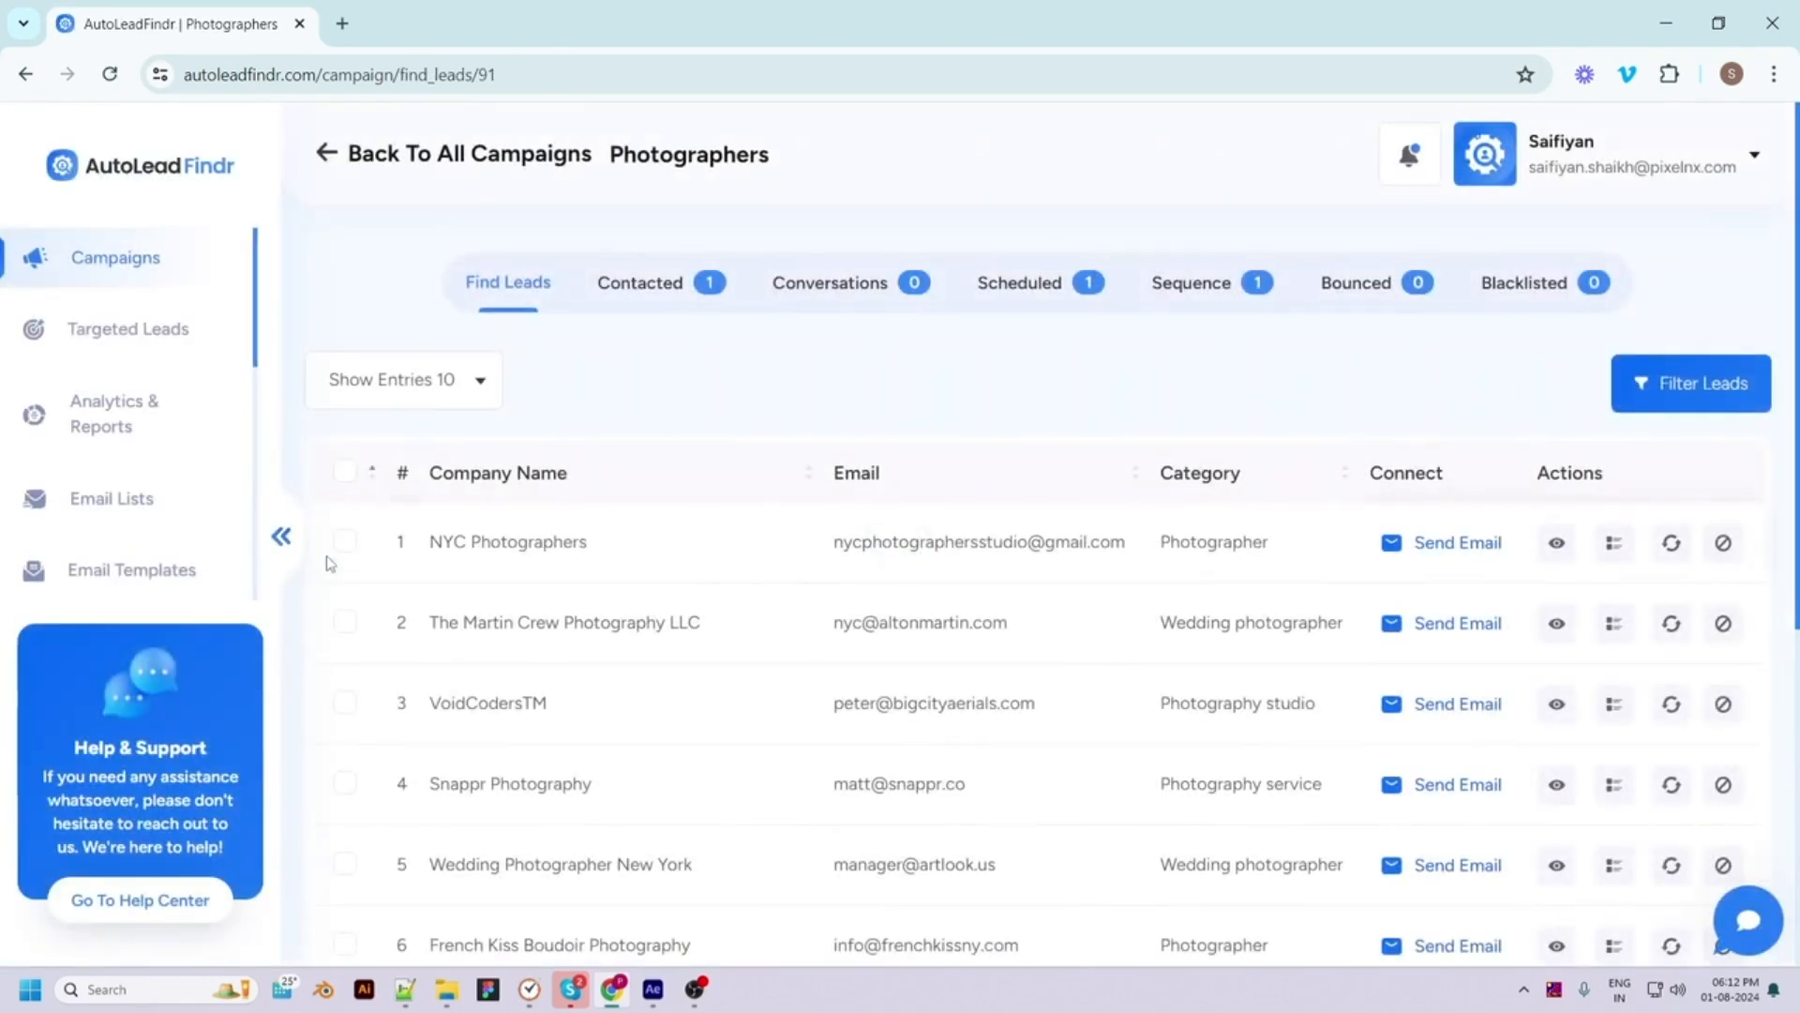
pyautogui.click(345, 541)
pyautogui.click(345, 622)
pyautogui.click(347, 705)
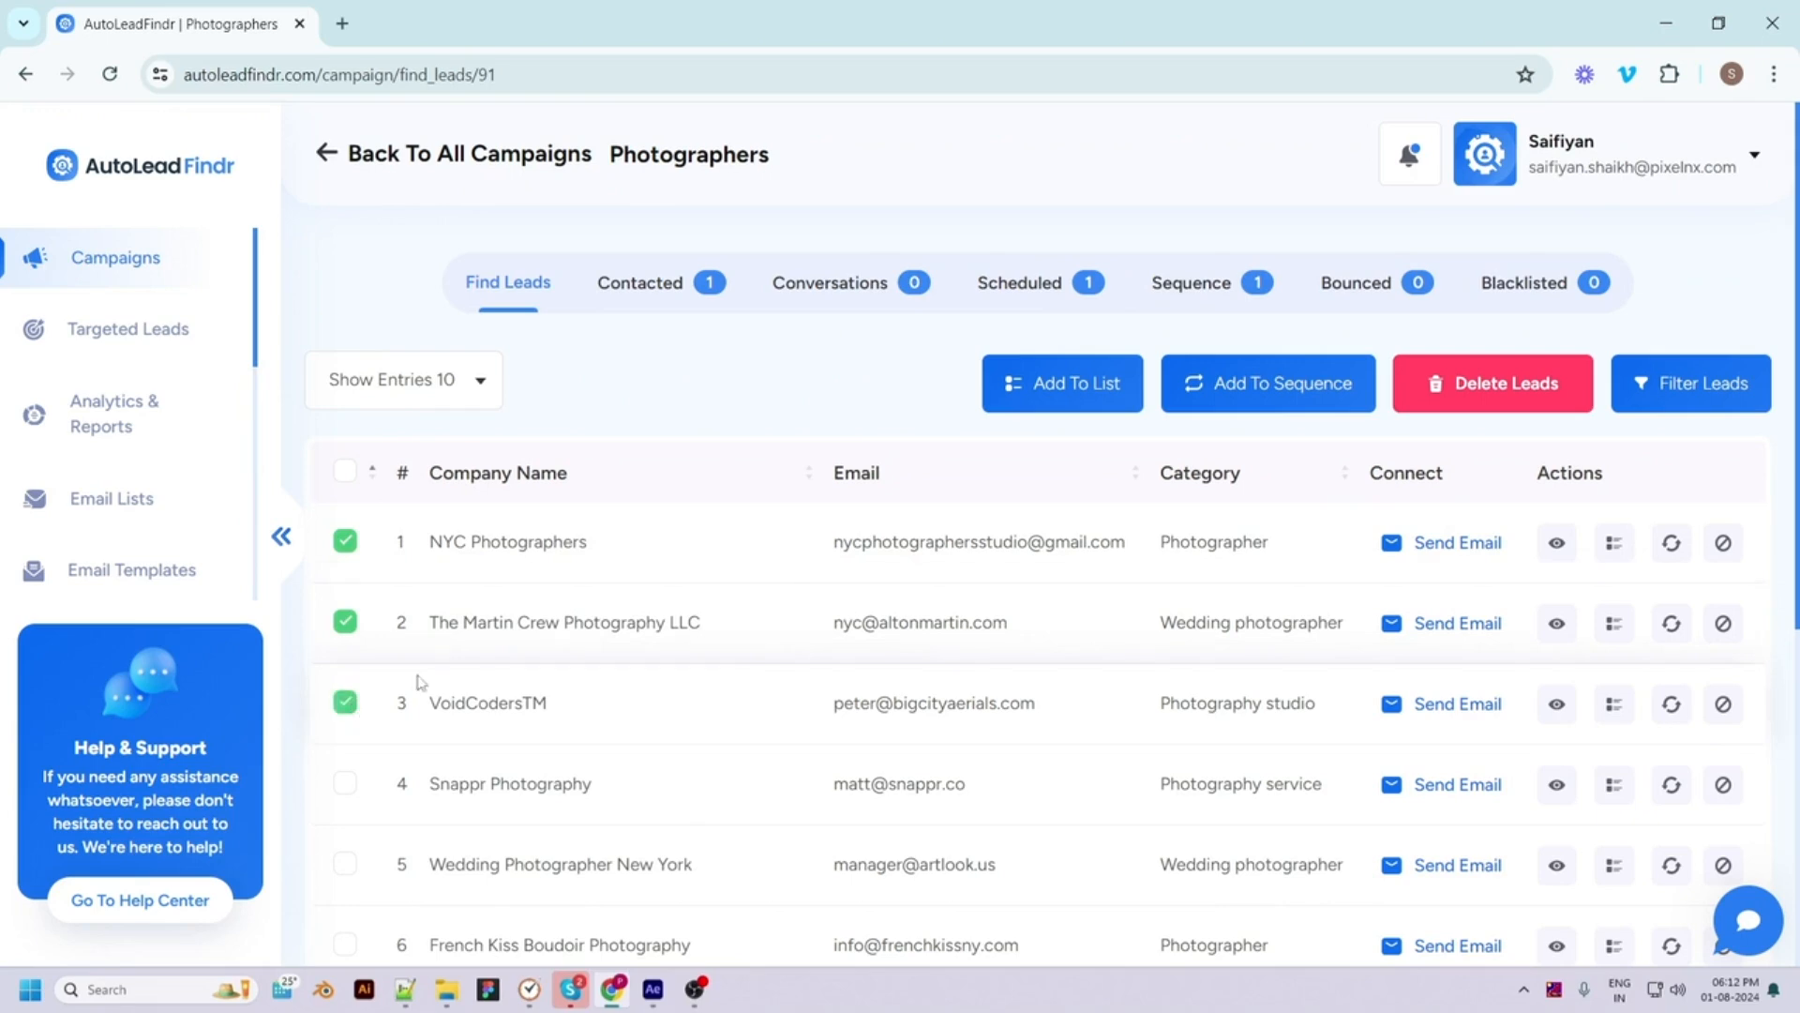
pyautogui.click(1231, 386)
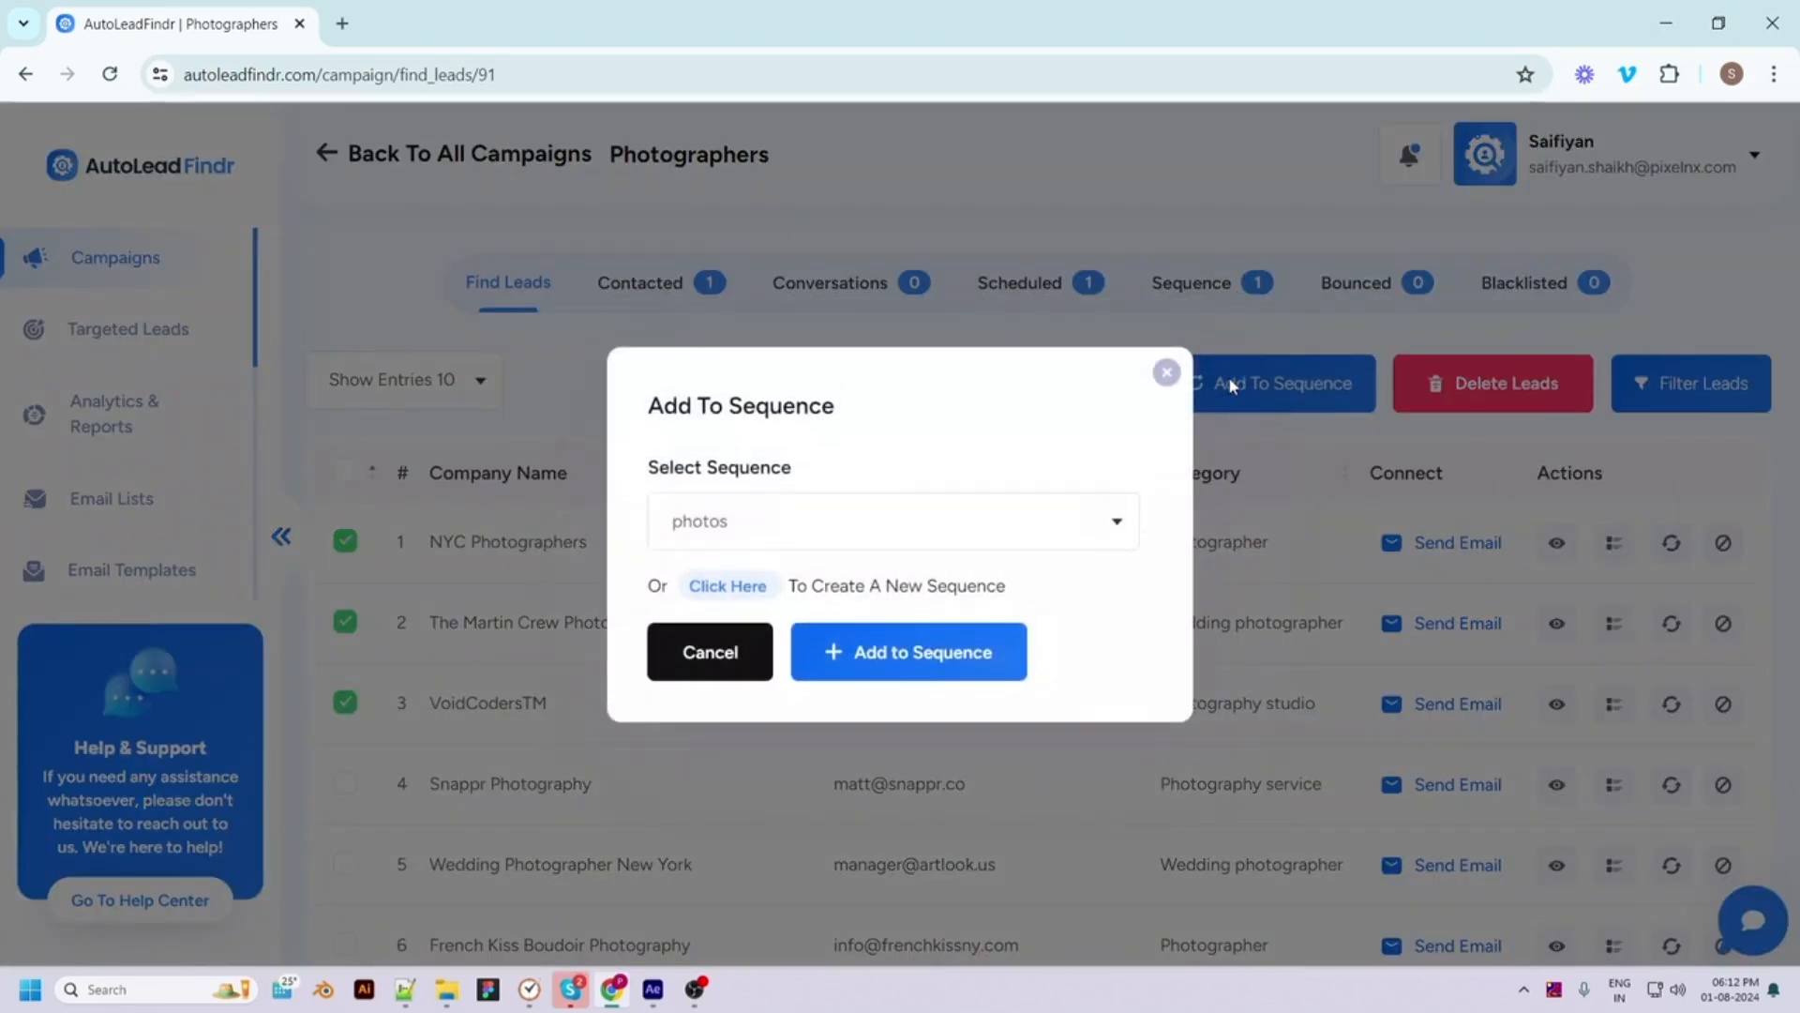
pyautogui.click(783, 544)
pyautogui.click(711, 617)
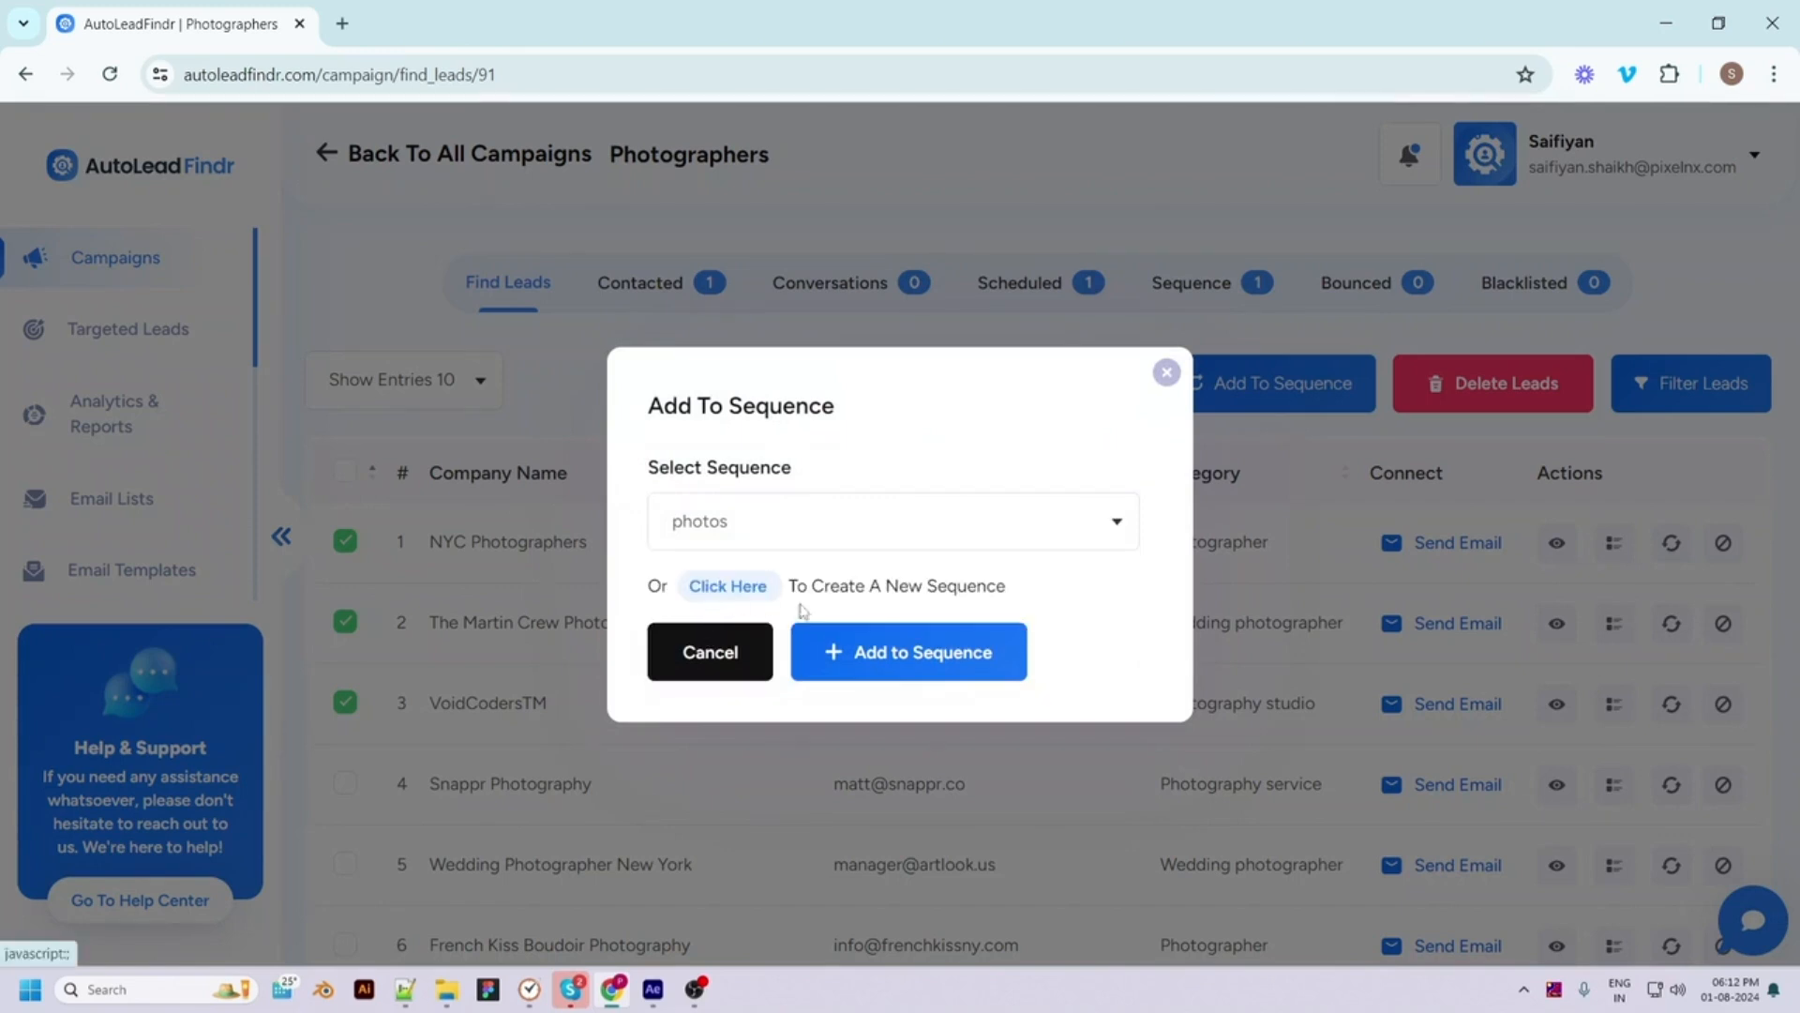
pyautogui.click(992, 647)
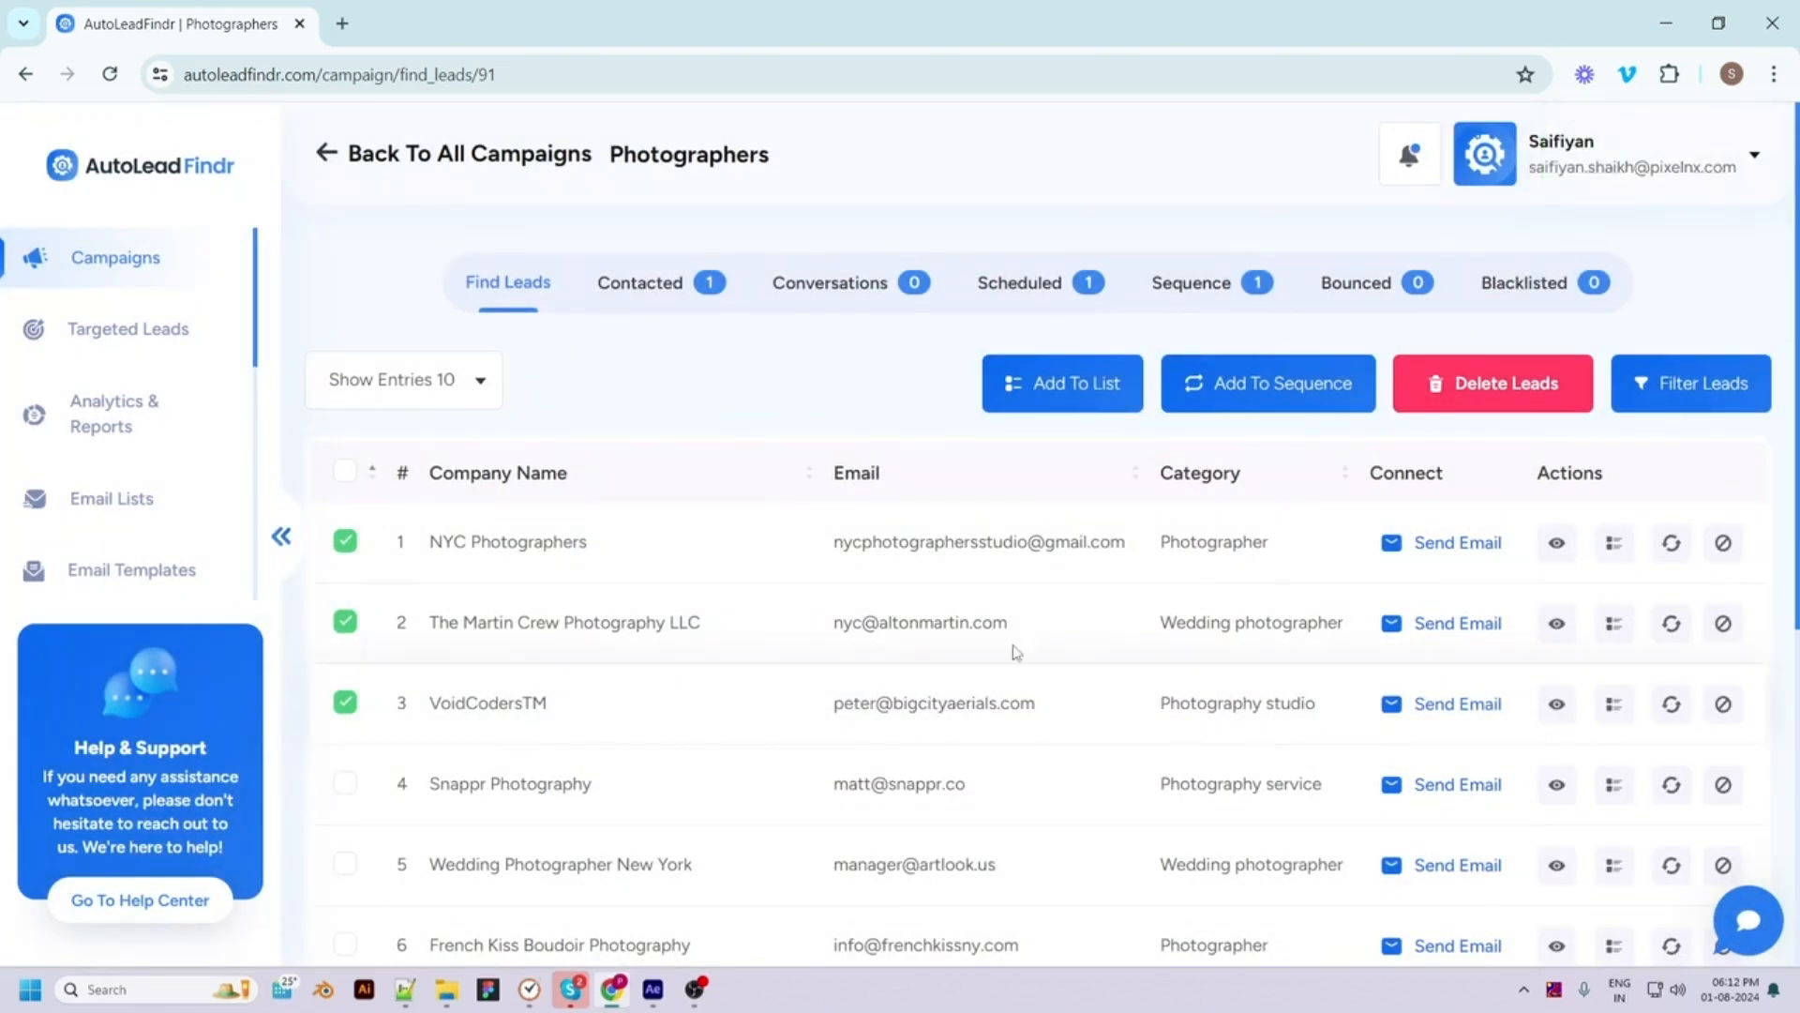
pyautogui.click(1191, 282)
pyautogui.click(1544, 547)
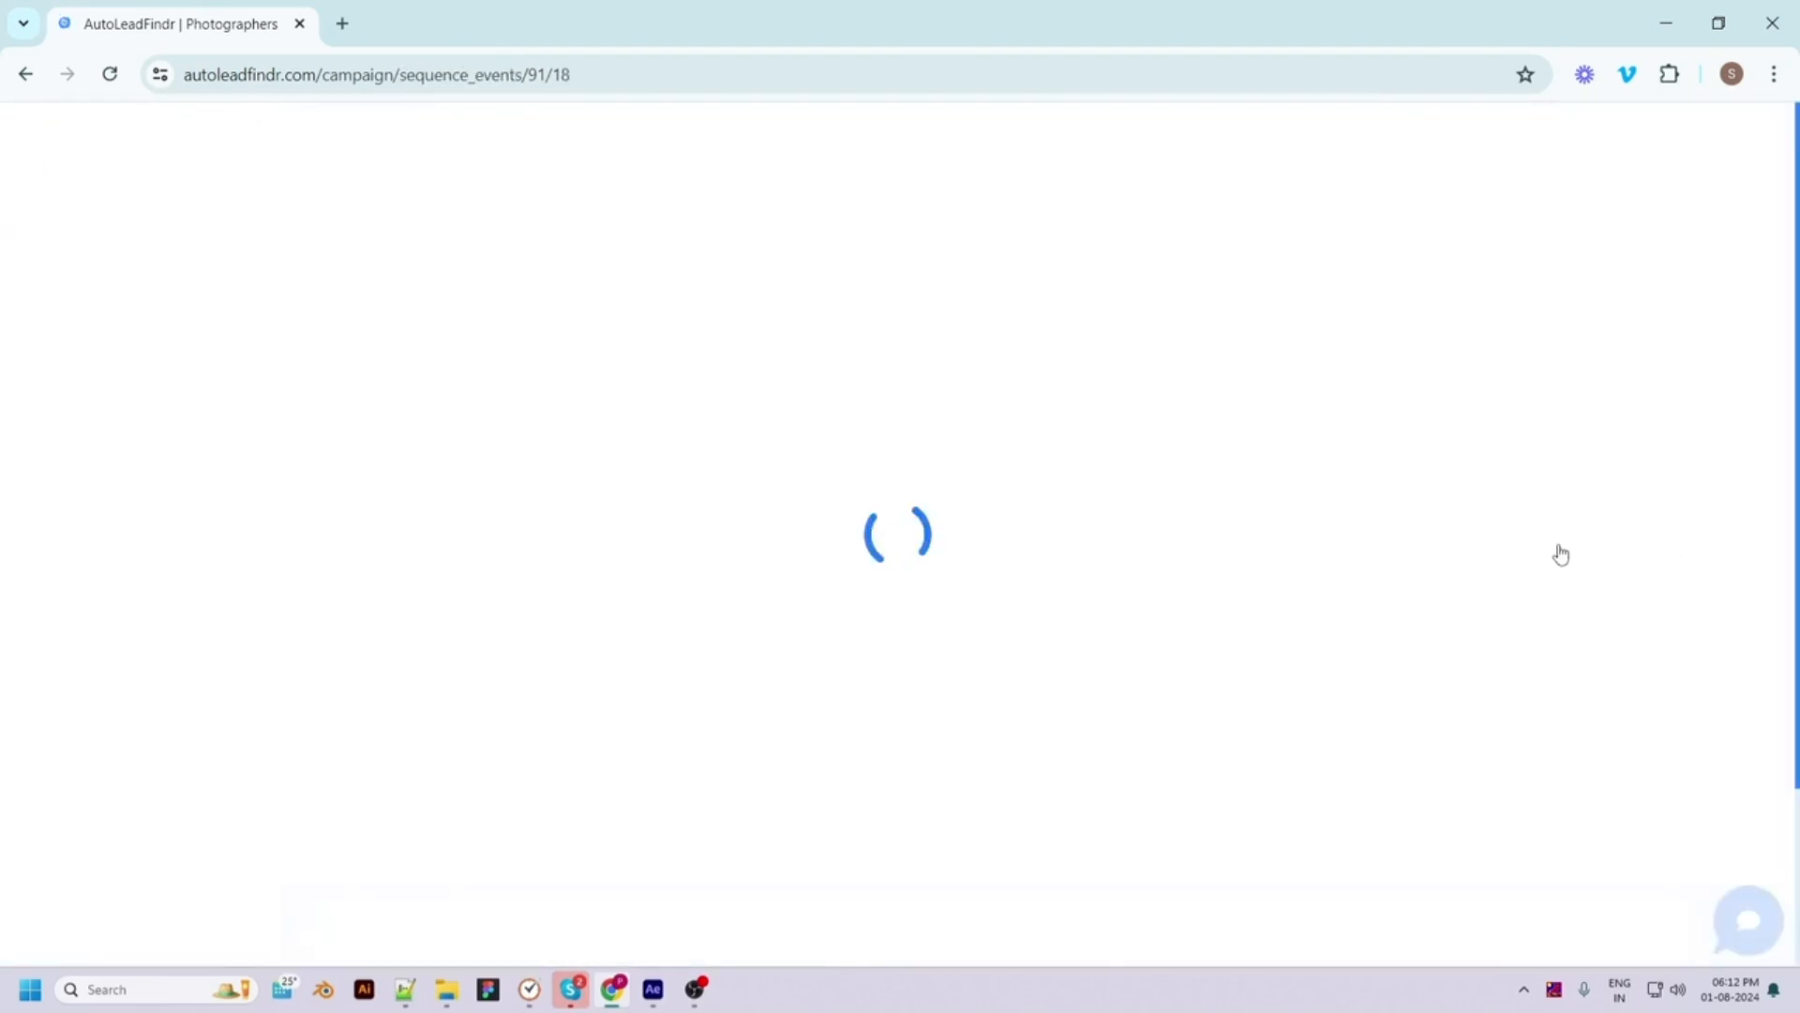